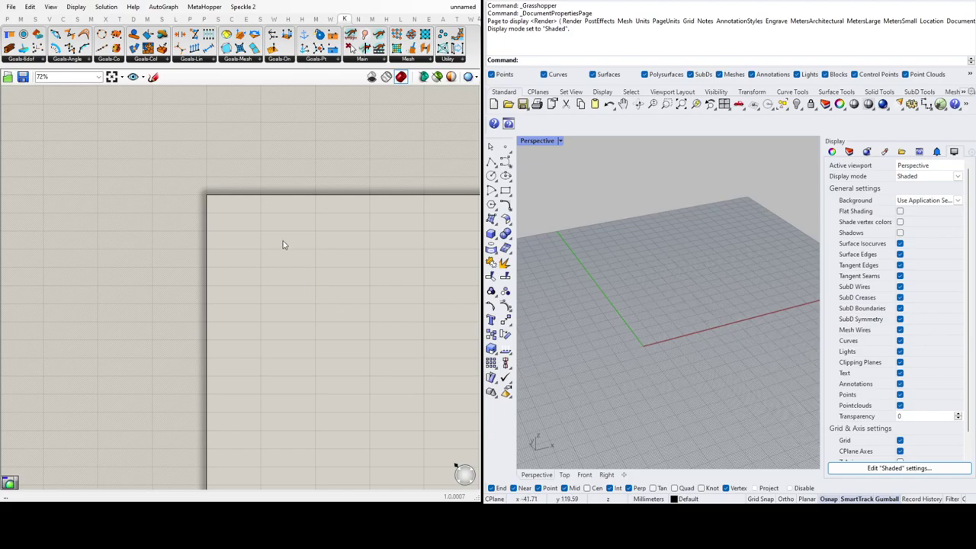
{"action": "scroll", "coordinate": [289, 324], "scroll_direction": "up", "scroll_amount": 6}
{"action": "scroll", "coordinate": [290, 327], "scroll_direction": "down", "scroll_amount": 3}
{"action": "scroll", "coordinate": [211, 157], "scroll_direction": "up", "scroll_amount": 2}
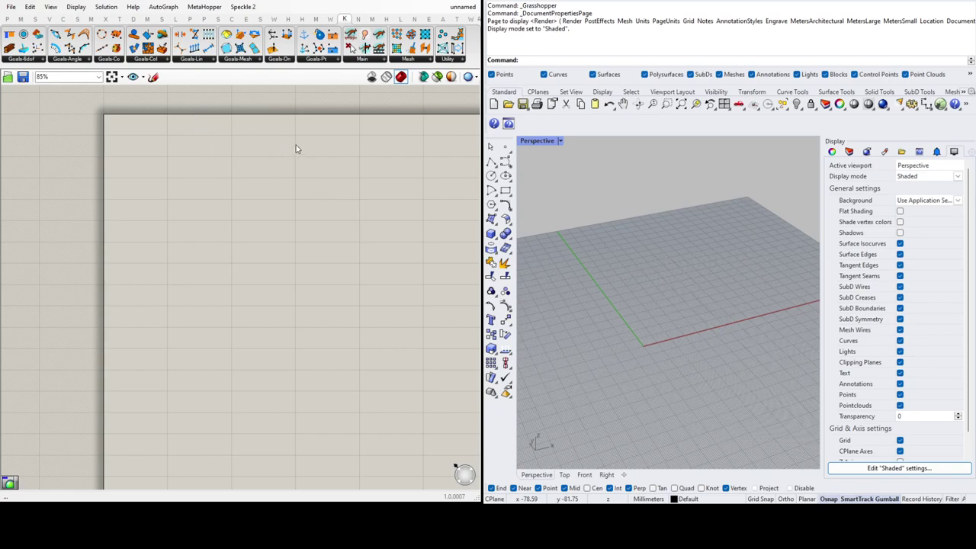
{"action": "scroll", "coordinate": [305, 152], "scroll_direction": "up", "scroll_amount": 5}
{"action": "scroll", "coordinate": [313, 177], "scroll_direction": "down", "scroll_amount": 5}
{"action": "scroll", "coordinate": [225, 126], "scroll_direction": "up", "scroll_amount": 2}
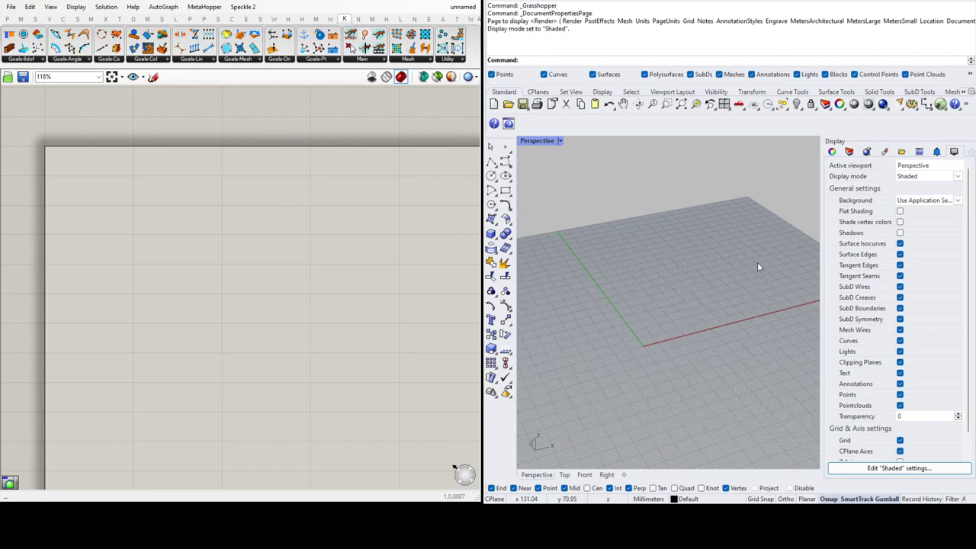
{"action": "mouse_move", "coordinate": [622, 234]}
{"action": "right_mouse_down"}
{"action": "mouse_move", "coordinate": [644, 232]}
{"action": "mouse_move", "coordinate": [649, 254]}
{"action": "mouse_move", "coordinate": [633, 242]}
{"action": "right_mouse_up"}
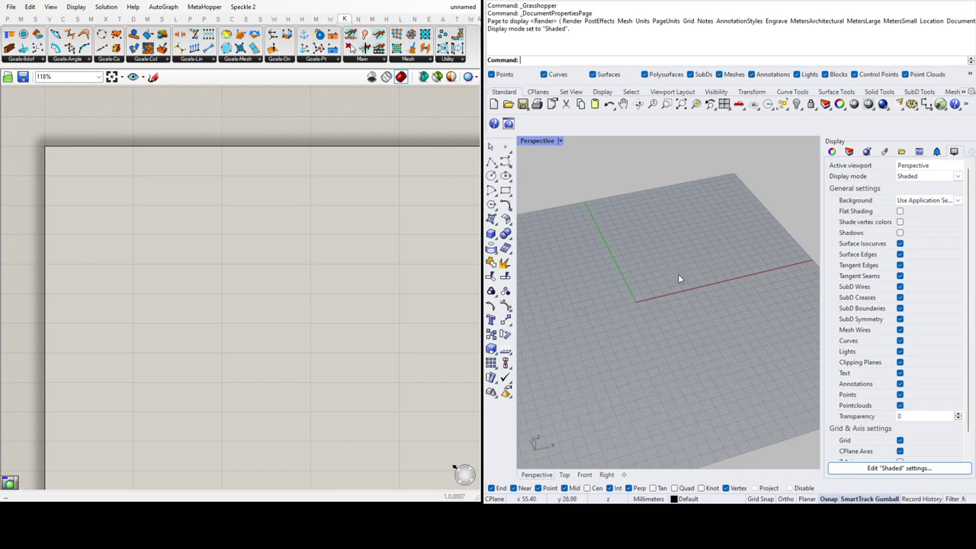
{"action": "scroll", "coordinate": [83, 175], "scroll_direction": "up", "scroll_amount": 1}
{"action": "scroll", "coordinate": [84, 174], "scroll_direction": "up", "scroll_amount": 2}
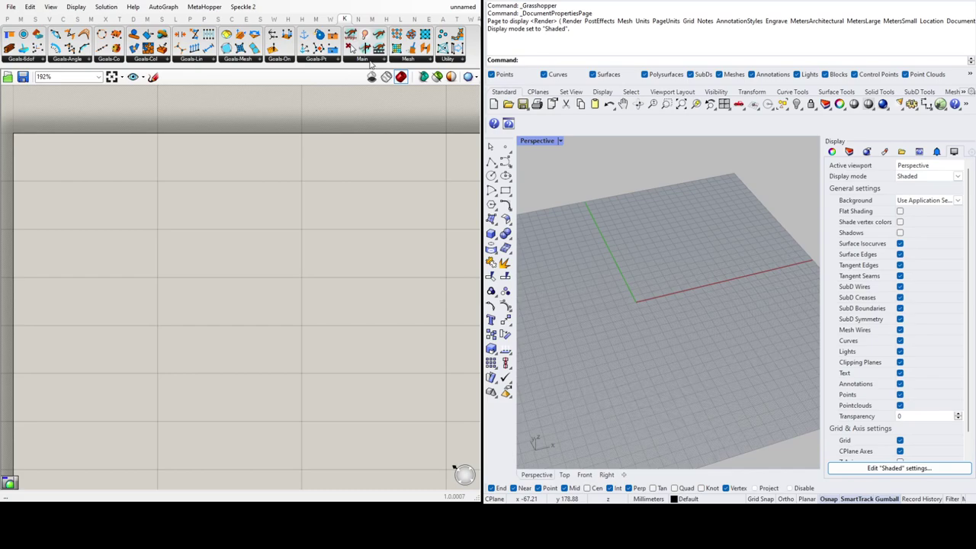
- Place Kangaroo's BouncySolver and Solver components on the canvas, with BouncySolver to the right of Solver
{"action": "left_click_drag", "start_coordinate": [386, 82], "coordinate": [324, 215]}
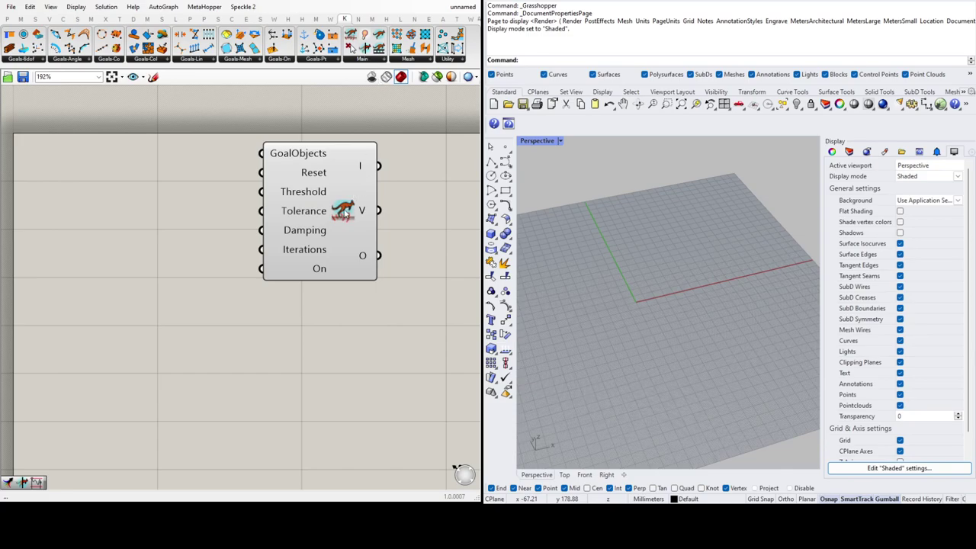
{"action": "left_click", "coordinate": [379, 35]}
{"action": "left_click", "coordinate": [170, 208]}
{"action": "left_click_drag", "start_coordinate": [178, 209], "coordinate": [172, 209]}
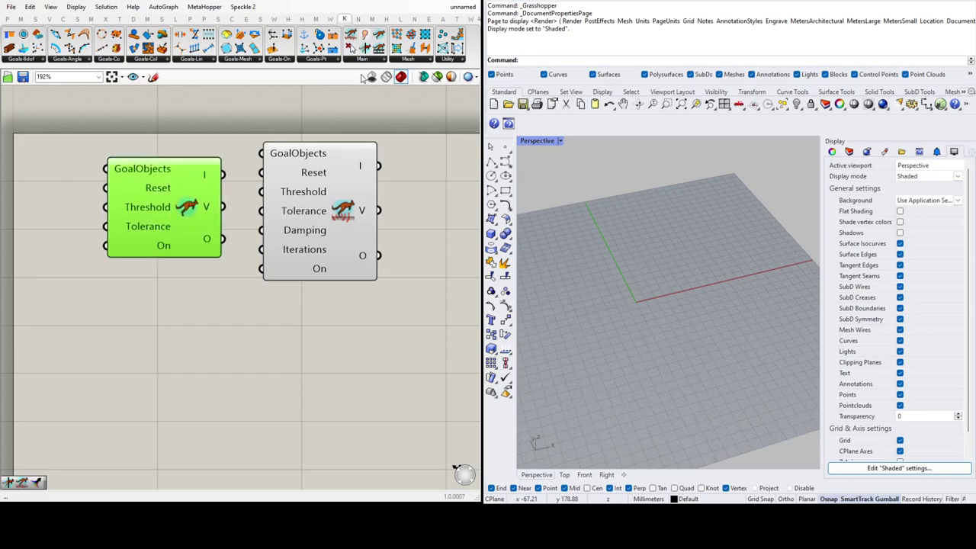
{"action": "left_click_drag", "start_coordinate": [344, 216], "coordinate": [368, 213]}
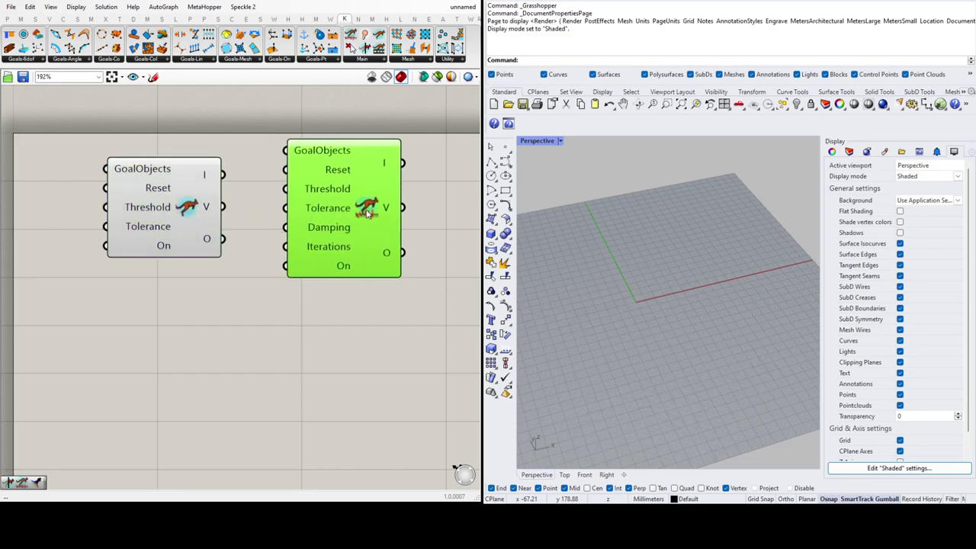
- Add a Bifocals component that labels components with their names, and move it up and left, clear of the solvers
{"action": "left_click", "coordinate": [239, 120]}
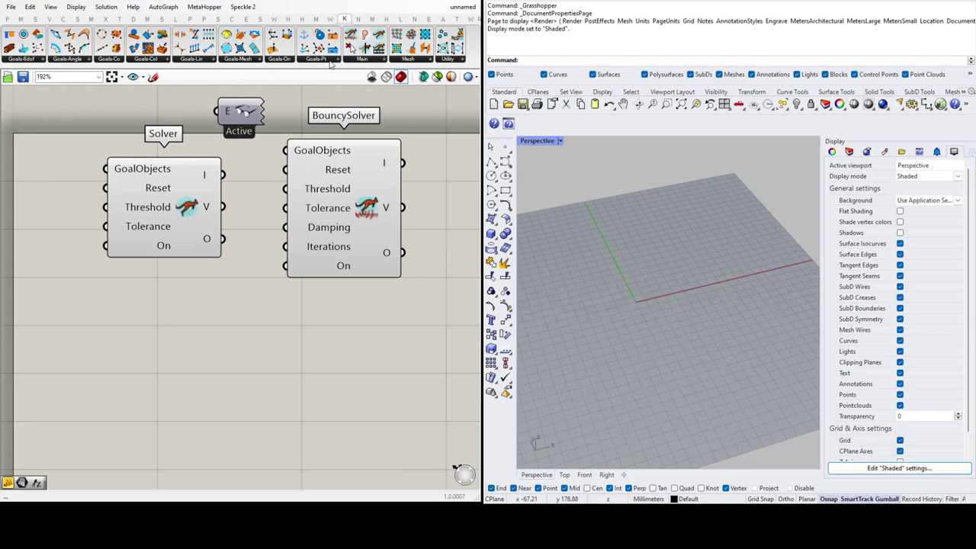
{"action": "scroll", "coordinate": [213, 279], "scroll_direction": "down", "scroll_amount": 6}
{"action": "left_click_drag", "start_coordinate": [219, 228], "coordinate": [133, 165]}
{"action": "scroll", "coordinate": [221, 255], "scroll_direction": "up", "scroll_amount": 5}
{"action": "scroll", "coordinate": [219, 254], "scroll_direction": "up", "scroll_amount": 3}
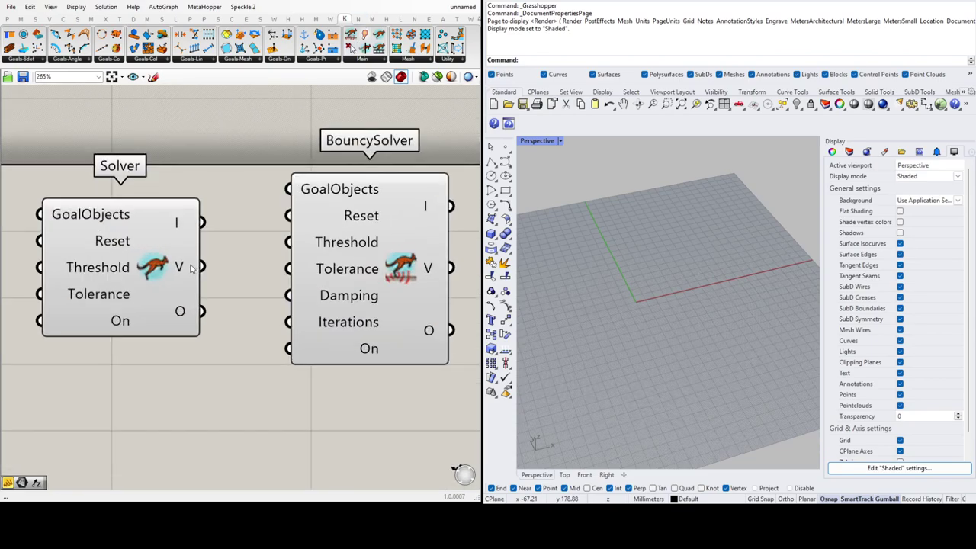
{"action": "scroll", "coordinate": [229, 244], "scroll_direction": "down", "scroll_amount": 2}
{"action": "scroll", "coordinate": [269, 229], "scroll_direction": "up", "scroll_amount": 1}
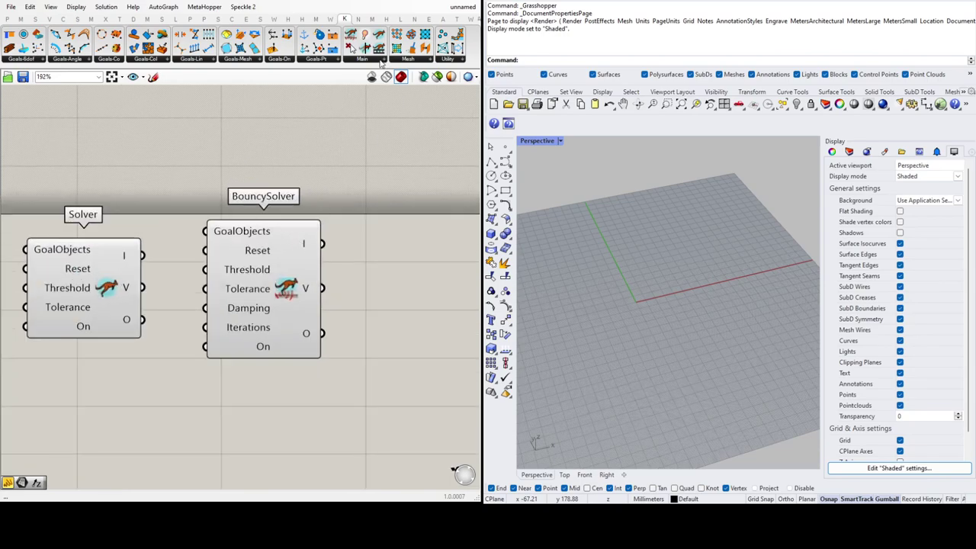
- Place a Soft & Hard Solver component to the right of BouncySolver
{"action": "left_click", "coordinate": [364, 48]}
{"action": "left_click", "coordinate": [417, 267]}
{"action": "left_click_drag", "start_coordinate": [419, 270], "coordinate": [443, 279]}
{"action": "scroll", "coordinate": [184, 283], "scroll_direction": "down", "scroll_amount": 3}
{"action": "scroll", "coordinate": [288, 285], "scroll_direction": "up", "scroll_amount": 2}
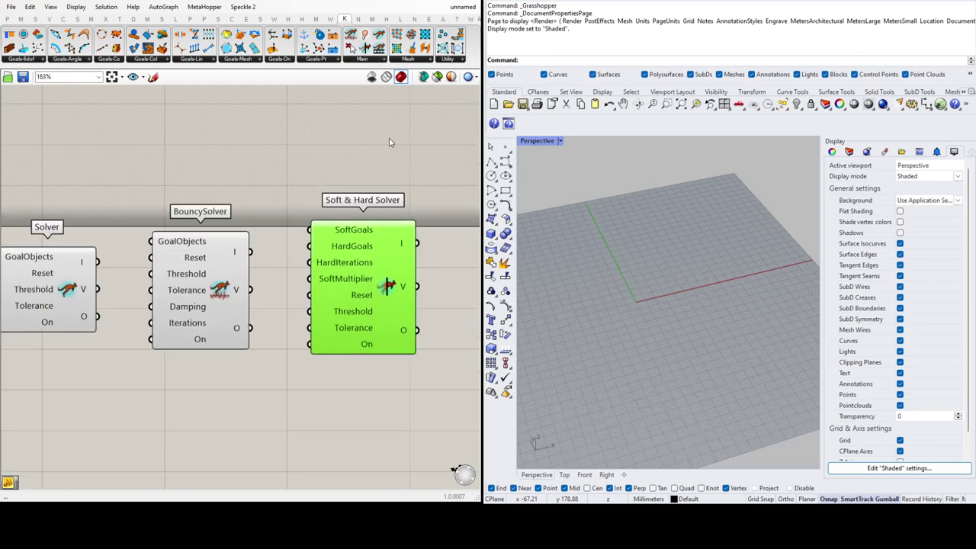
- Place StepSolver and ZombieSolver components in the row to the right of Soft & Hard Solver
{"action": "scroll", "coordinate": [292, 257], "scroll_direction": "down", "scroll_amount": 2}
{"action": "left_click_drag", "start_coordinate": [292, 258], "coordinate": [288, 259]}
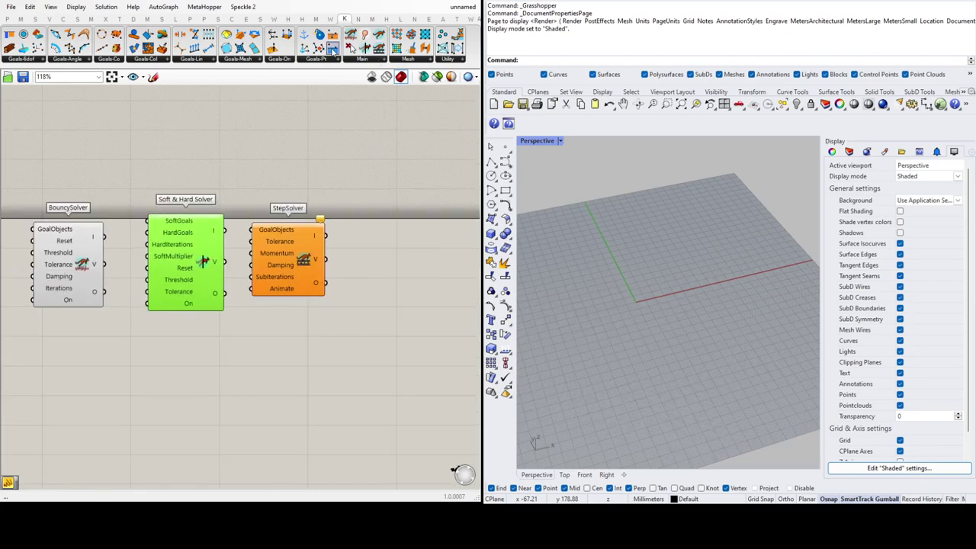
{"action": "left_click", "coordinate": [388, 155]}
{"action": "left_click", "coordinate": [391, 258]}
{"action": "left_click", "coordinate": [389, 265]}
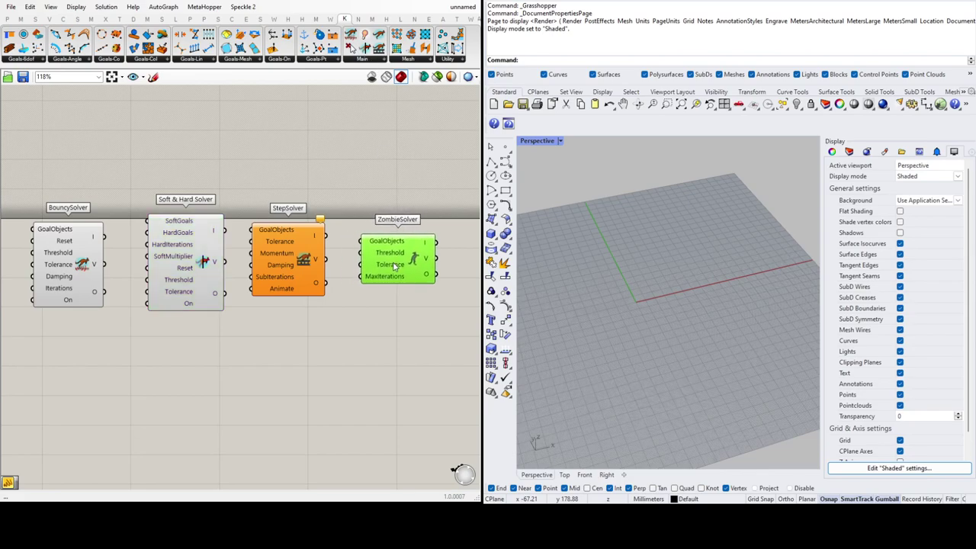
{"action": "left_click", "coordinate": [303, 255]}
- Add a Button to the left of Solver and connect it to Solver's Reset input
{"action": "scroll", "coordinate": [343, 245], "scroll_direction": "down", "scroll_amount": 3}
{"action": "scroll", "coordinate": [156, 252], "scroll_direction": "up", "scroll_amount": 5}
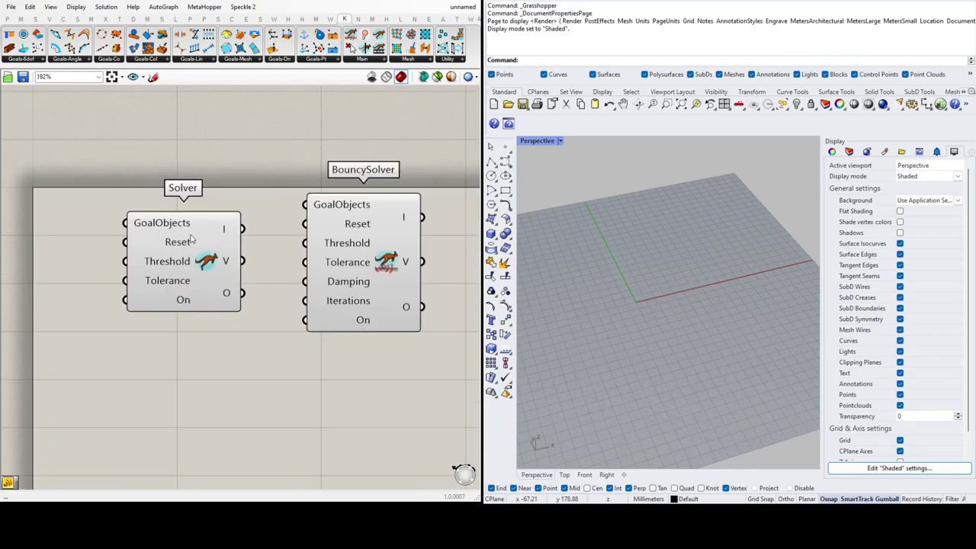
{"action": "scroll", "coordinate": [157, 224], "scroll_direction": "down", "scroll_amount": 1}
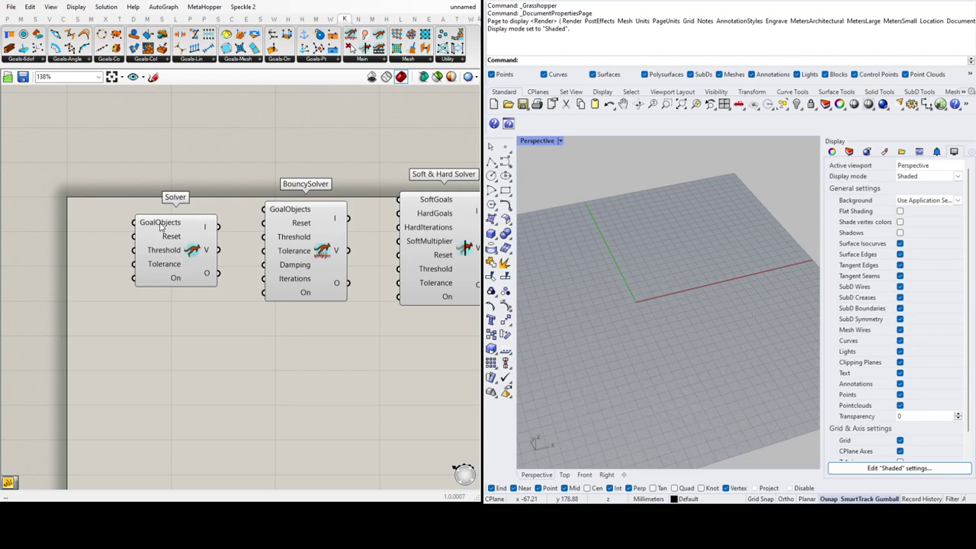
{"action": "scroll", "coordinate": [153, 240], "scroll_direction": "up", "scroll_amount": 1}
{"action": "scroll", "coordinate": [175, 242], "scroll_direction": "down", "scroll_amount": 1}
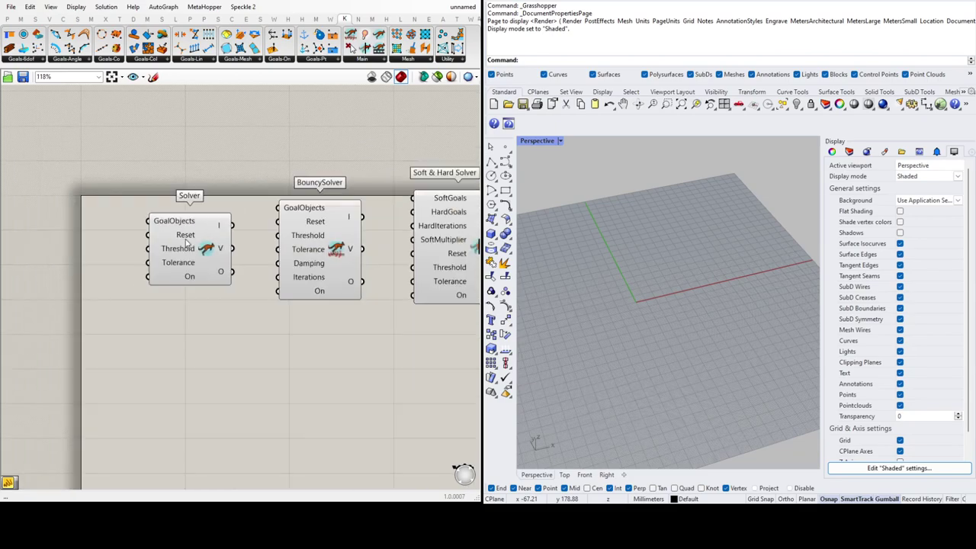
{"action": "scroll", "coordinate": [107, 241], "scroll_direction": "up", "scroll_amount": 2}
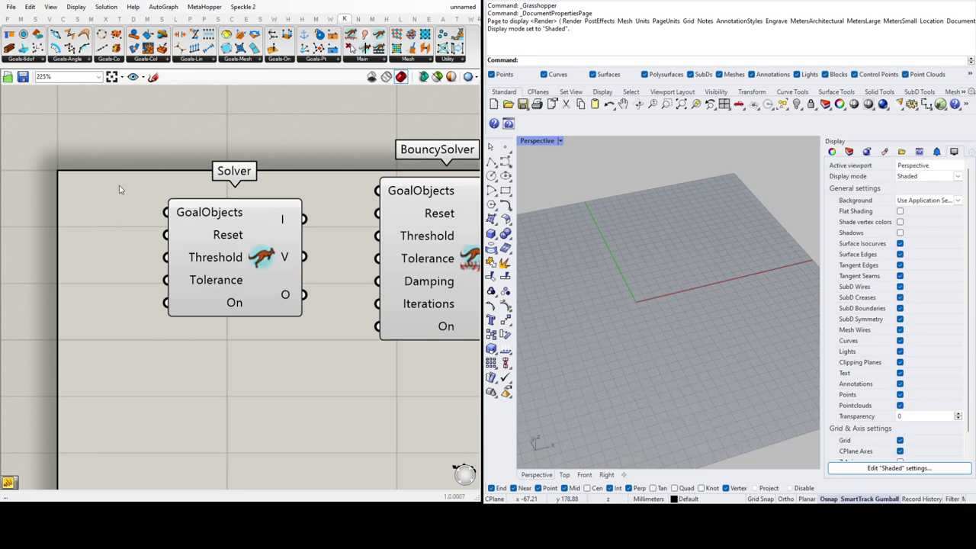
{"action": "key", "text": "Return"}
{"action": "left_click_drag", "start_coordinate": [89, 239], "coordinate": [46, 231]}
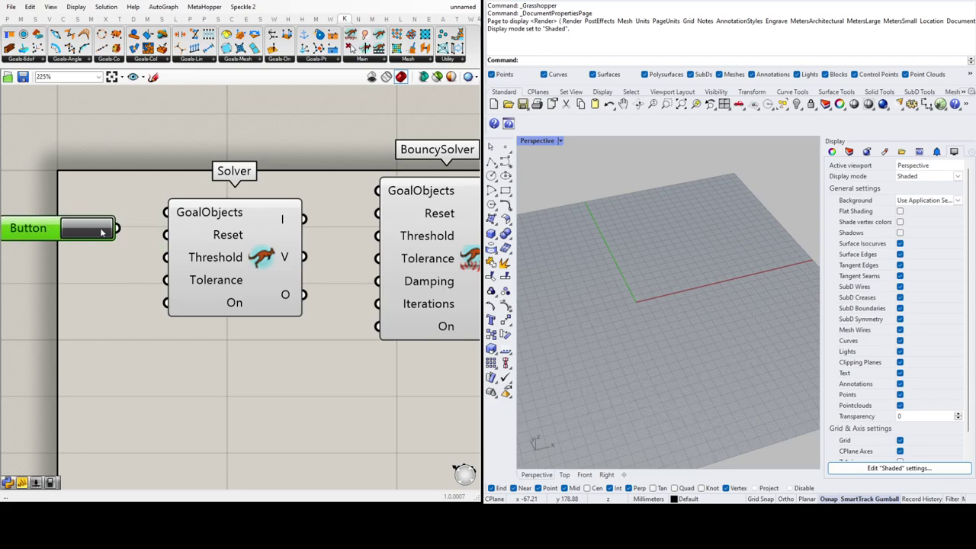
{"action": "left_click_drag", "start_coordinate": [118, 230], "coordinate": [165, 240]}
{"action": "left_click_drag", "start_coordinate": [50, 234], "coordinate": [42, 240]}
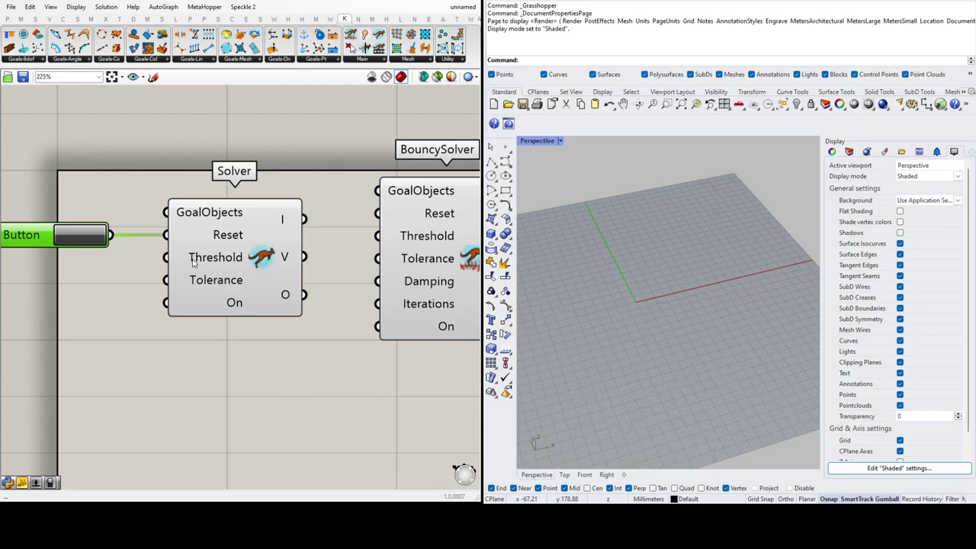
- Add a Boolean Toggle below the Button, connect it to Solver's On input and leave it set to False
{"action": "scroll", "coordinate": [153, 242], "scroll_direction": "down", "scroll_amount": 3}
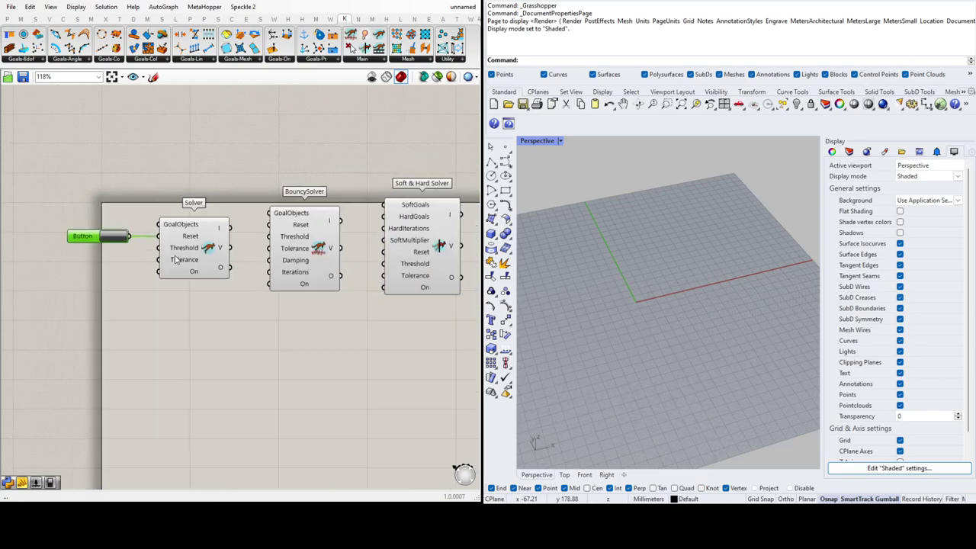
{"action": "scroll", "coordinate": [118, 267], "scroll_direction": "up", "scroll_amount": 2}
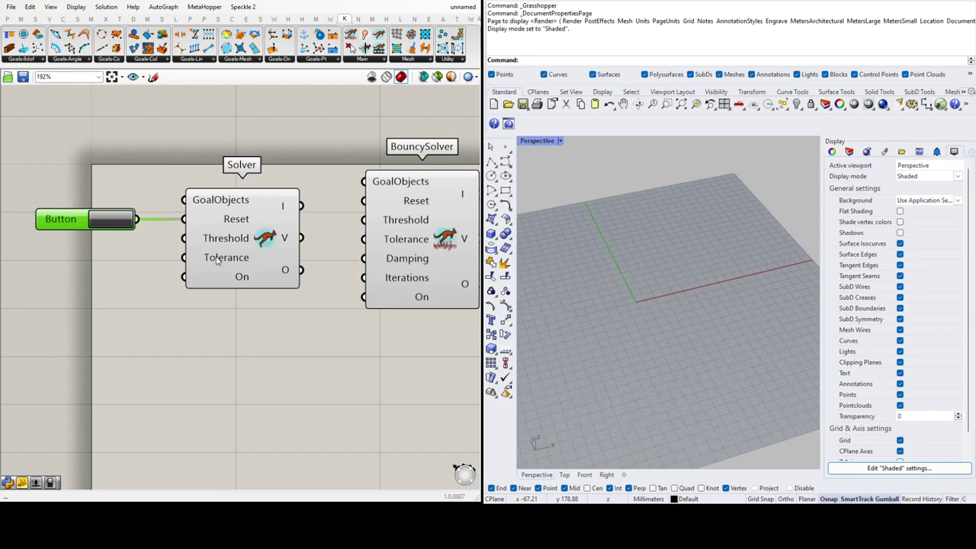
{"action": "left_click", "coordinate": [35, 275]}
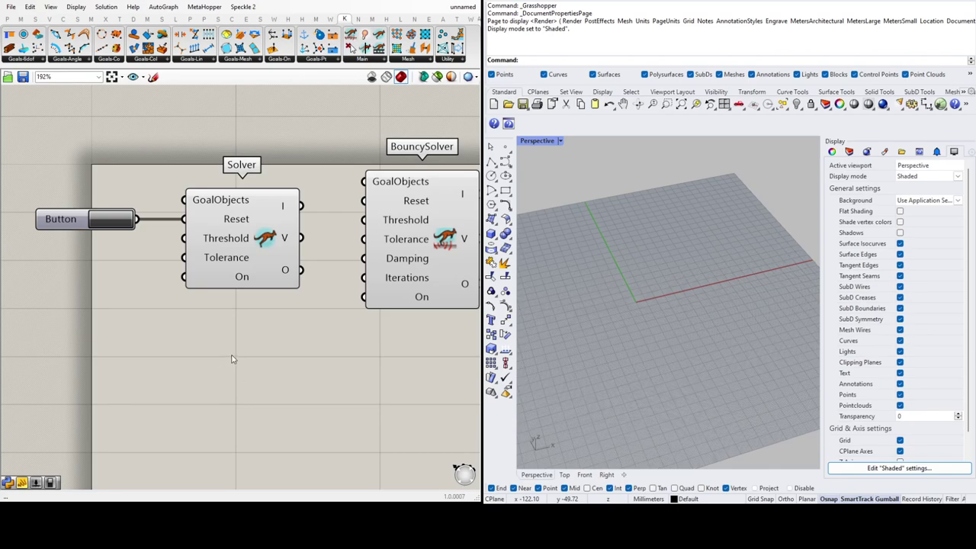
{"action": "key", "text": "ctrl+v"}
{"action": "left_click_drag", "start_coordinate": [228, 367], "coordinate": [184, 277]}
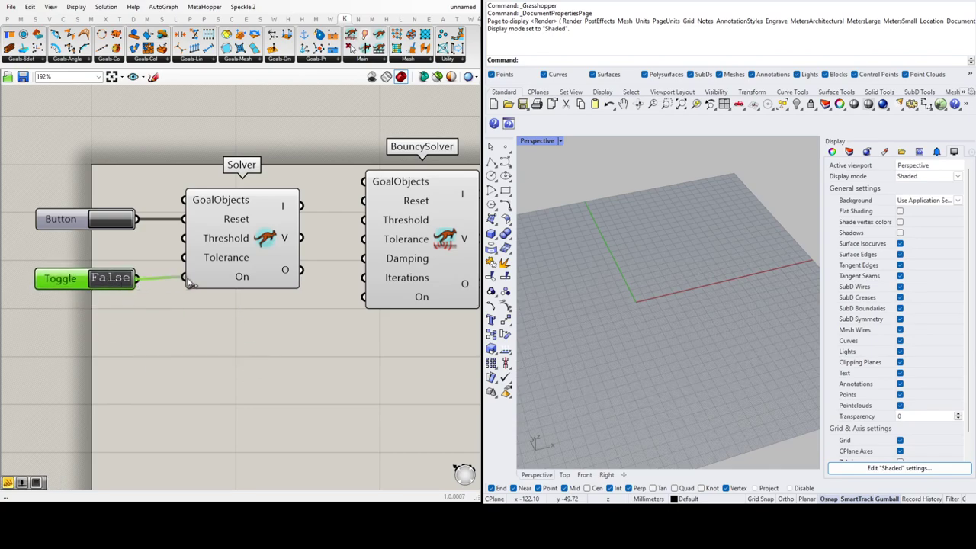
{"action": "double_click", "coordinate": [126, 281]}
{"action": "double_click", "coordinate": [125, 280]}
- Compare the inputs and outputs of the Solver and BouncySolver components
{"action": "scroll", "coordinate": [137, 315], "scroll_direction": "down", "scroll_amount": 3}
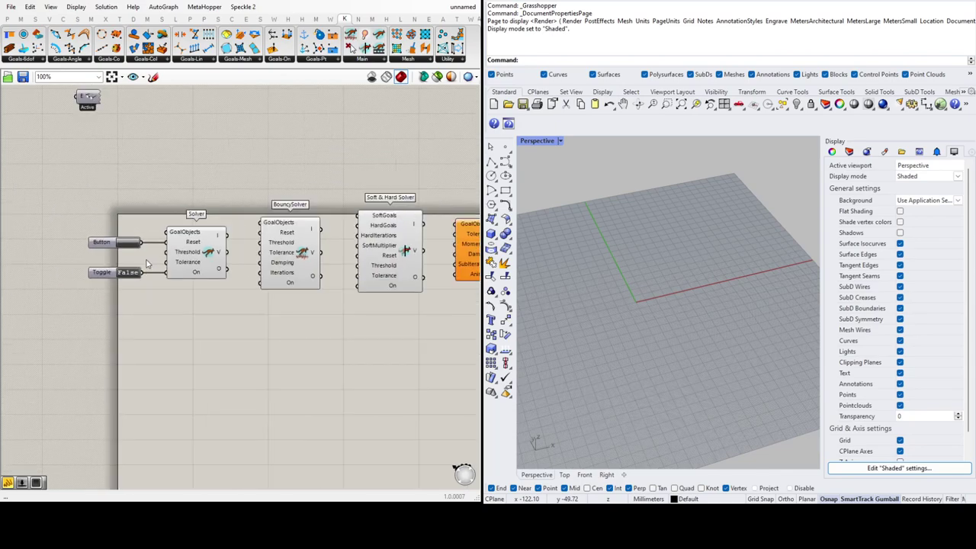
{"action": "scroll", "coordinate": [295, 244], "scroll_direction": "up", "scroll_amount": 3}
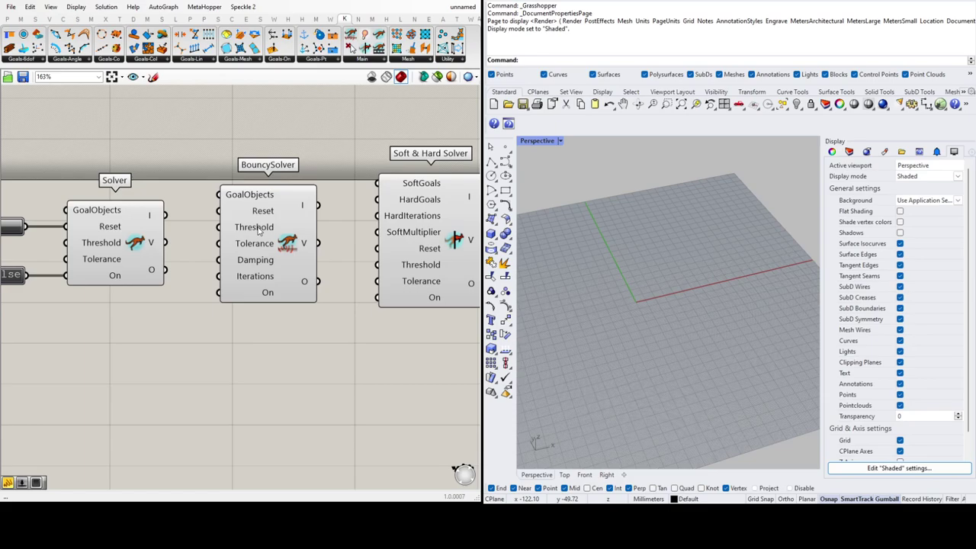
{"action": "scroll", "coordinate": [183, 229], "scroll_direction": "down", "scroll_amount": 4}
{"action": "scroll", "coordinate": [347, 255], "scroll_direction": "up", "scroll_amount": 2}
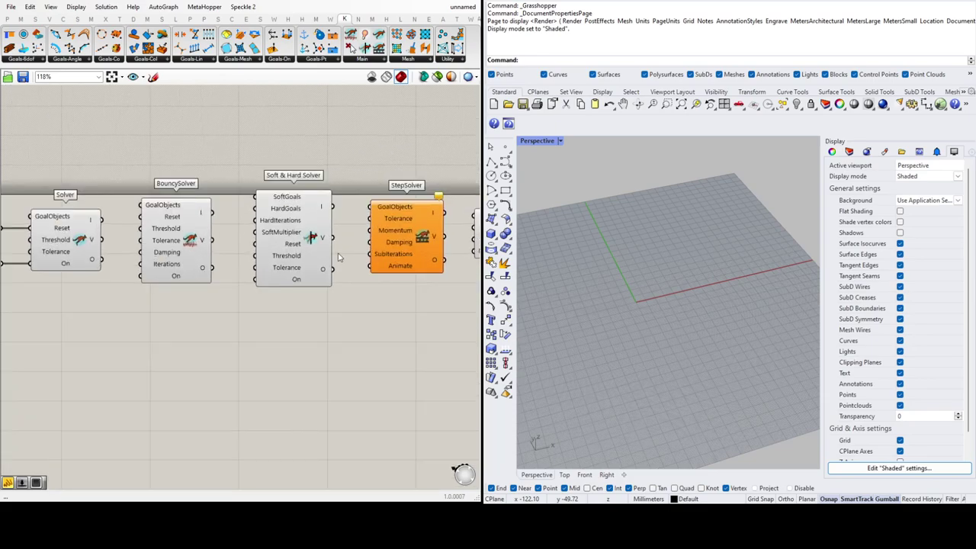
{"action": "scroll", "coordinate": [218, 250], "scroll_direction": "down", "scroll_amount": 2}
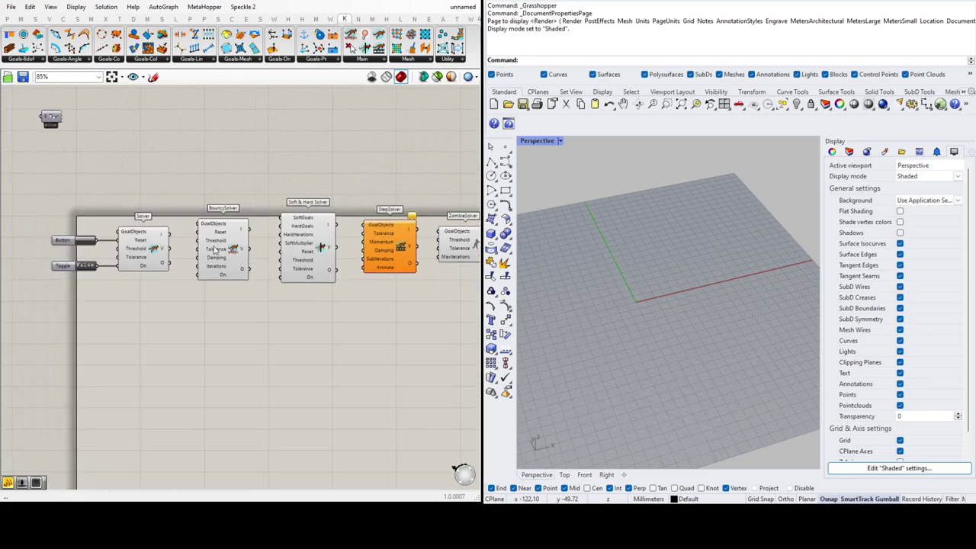
{"action": "scroll", "coordinate": [216, 250], "scroll_direction": "up", "scroll_amount": 2}
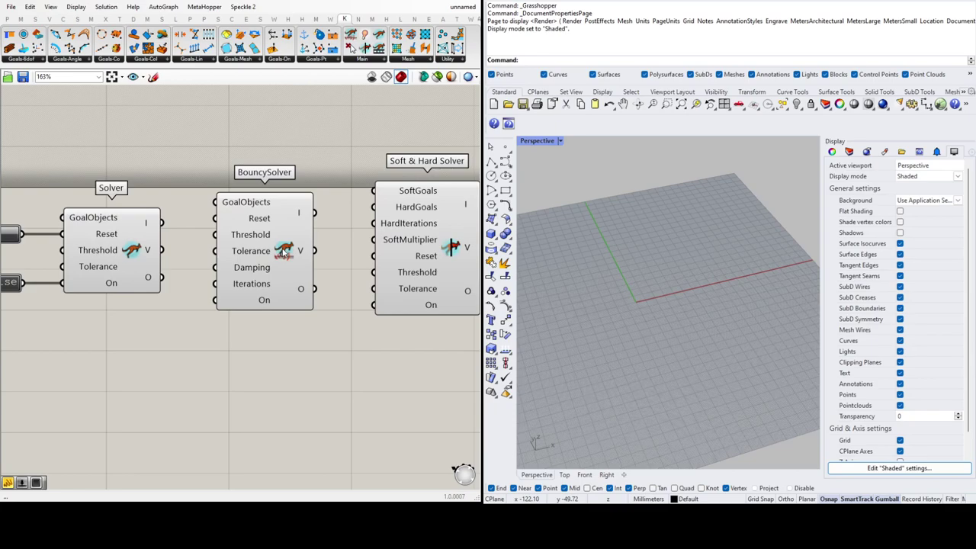
{"action": "left_click", "coordinate": [136, 253]}
{"action": "left_click", "coordinate": [282, 248]}
{"action": "left_click", "coordinate": [136, 251]}
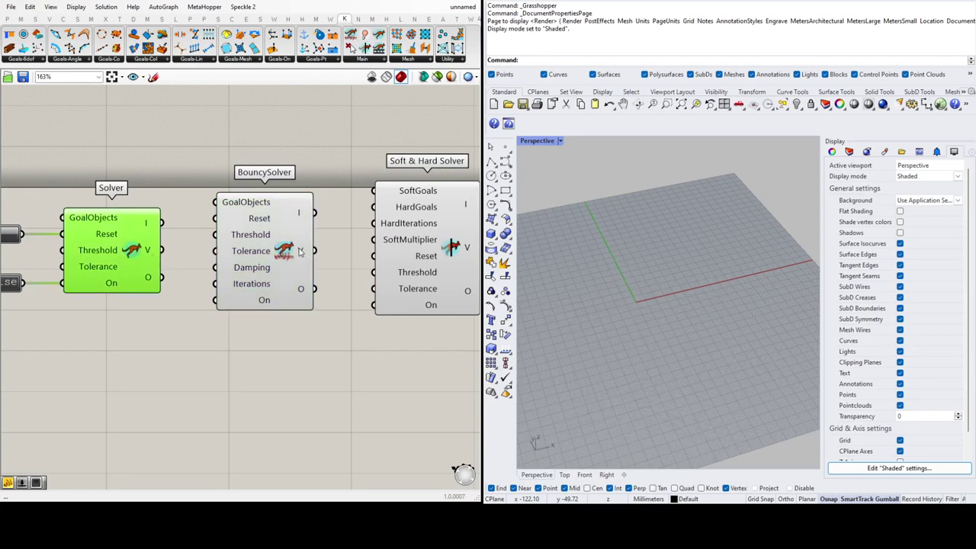
{"action": "left_click", "coordinate": [298, 248]}
{"action": "left_click", "coordinate": [342, 239]}
- Examine the inputs of Soft & Hard Solver and StepSolver, comparing them with the neighbouring solvers
{"action": "scroll", "coordinate": [245, 258], "scroll_direction": "down", "scroll_amount": 3}
{"action": "scroll", "coordinate": [276, 242], "scroll_direction": "up", "scroll_amount": 4}
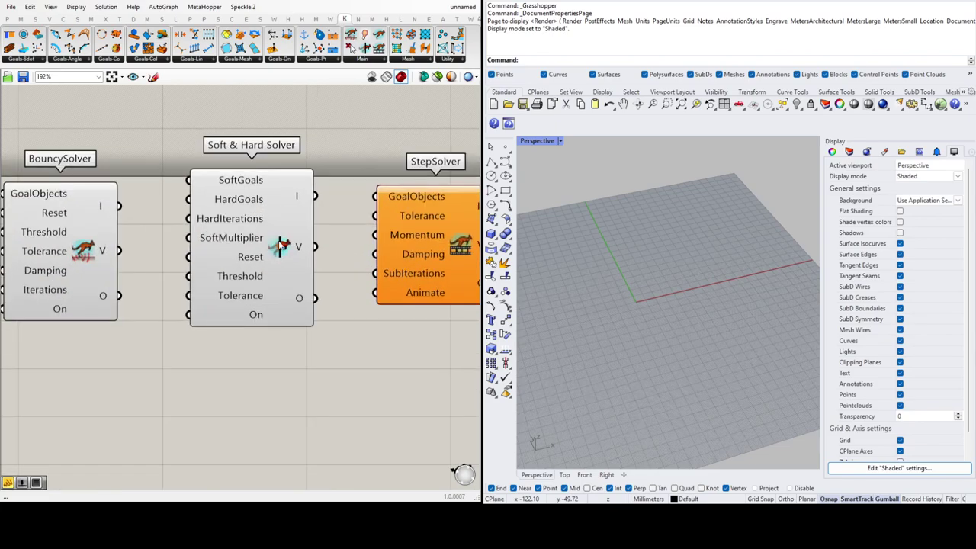
{"action": "scroll", "coordinate": [280, 244], "scroll_direction": "down", "scroll_amount": 1}
{"action": "scroll", "coordinate": [216, 238], "scroll_direction": "down", "scroll_amount": 2}
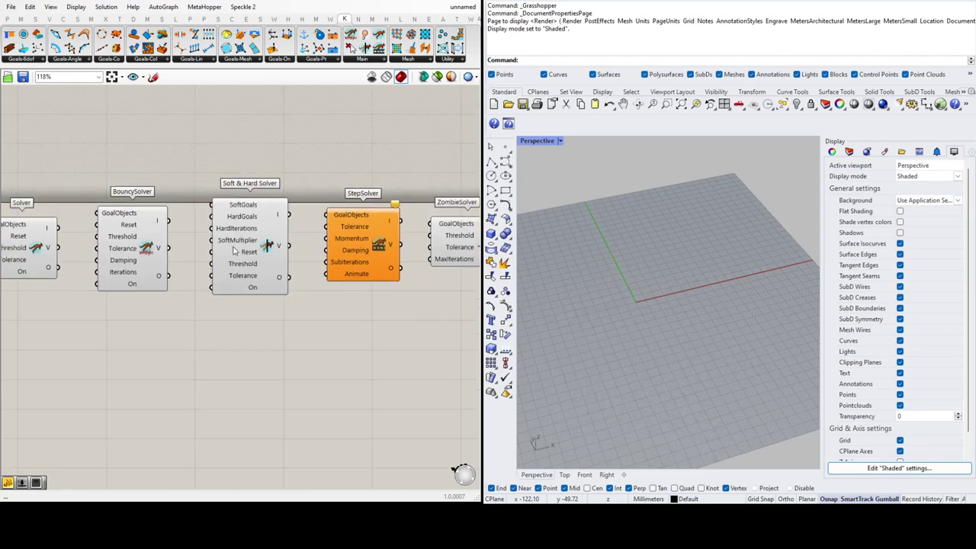
{"action": "scroll", "coordinate": [228, 240], "scroll_direction": "up", "scroll_amount": 5}
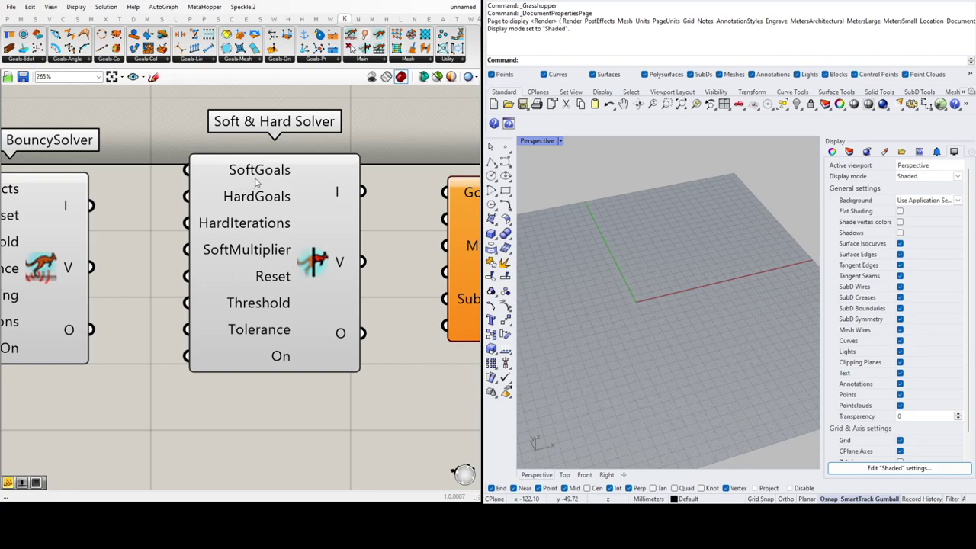
{"action": "scroll", "coordinate": [257, 183], "scroll_direction": "down", "scroll_amount": 5}
{"action": "scroll", "coordinate": [324, 255], "scroll_direction": "up", "scroll_amount": 5}
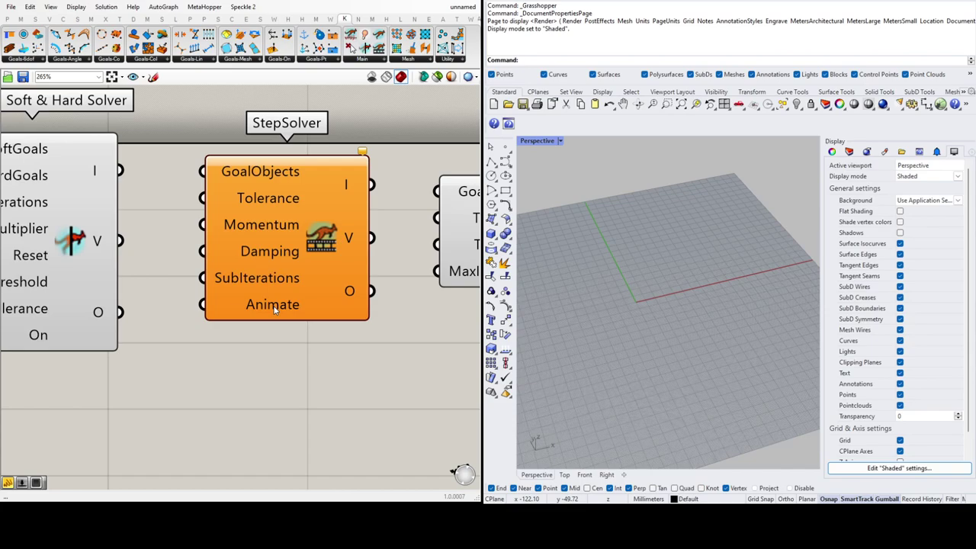
{"action": "scroll", "coordinate": [266, 291], "scroll_direction": "down", "scroll_amount": 4}
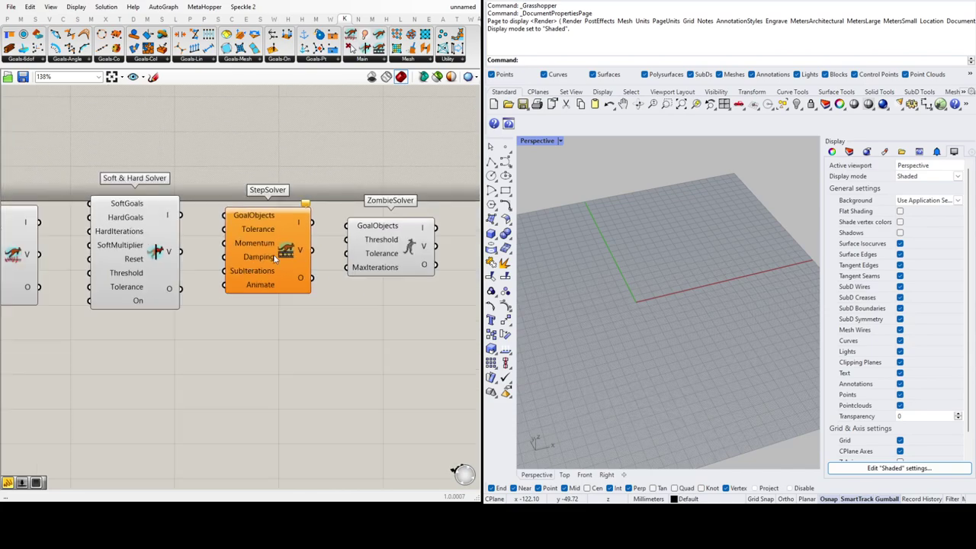
{"action": "scroll", "coordinate": [266, 268], "scroll_direction": "up", "scroll_amount": 3}
{"action": "scroll", "coordinate": [229, 278], "scroll_direction": "down", "scroll_amount": 3}
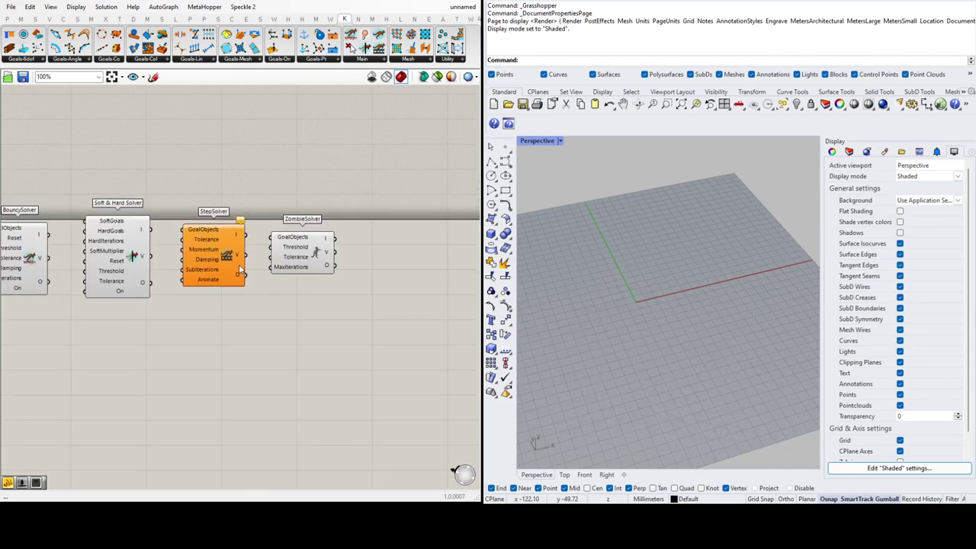
- Examine the inputs of StepSolver and ZombieSolver, comparing them with the Soft & Hard, Bouncy and basic solvers
{"action": "scroll", "coordinate": [199, 274], "scroll_direction": "up", "scroll_amount": 2}
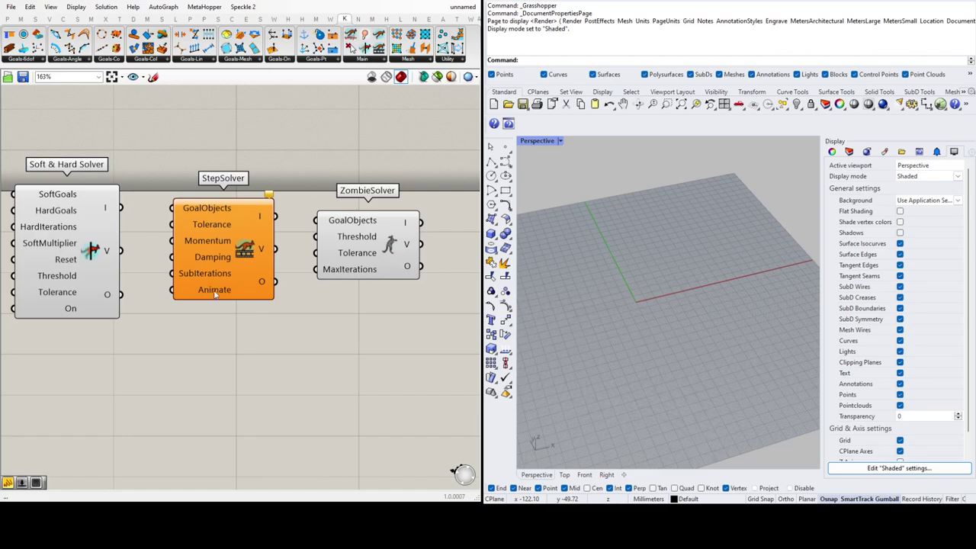
{"action": "scroll", "coordinate": [378, 259], "scroll_direction": "up", "scroll_amount": 3}
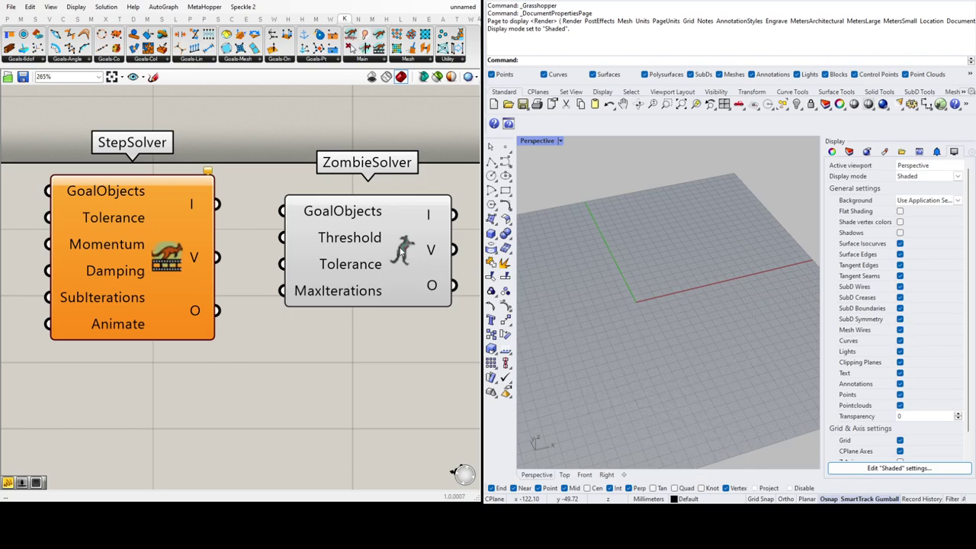
{"action": "scroll", "coordinate": [402, 252], "scroll_direction": "down", "scroll_amount": 5}
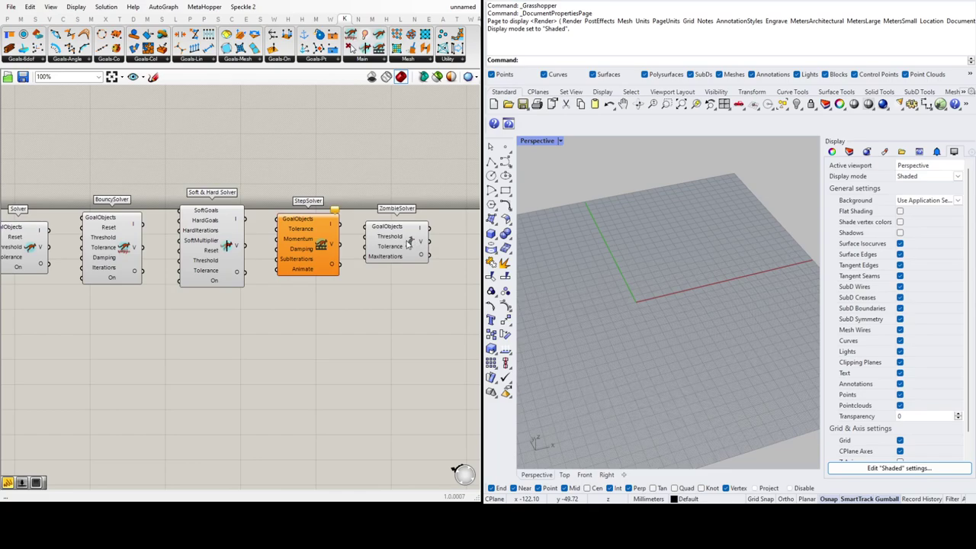
{"action": "scroll", "coordinate": [402, 252], "scroll_direction": "up", "scroll_amount": 3}
{"action": "left_click", "coordinate": [397, 249]}
{"action": "left_click", "coordinate": [236, 238]}
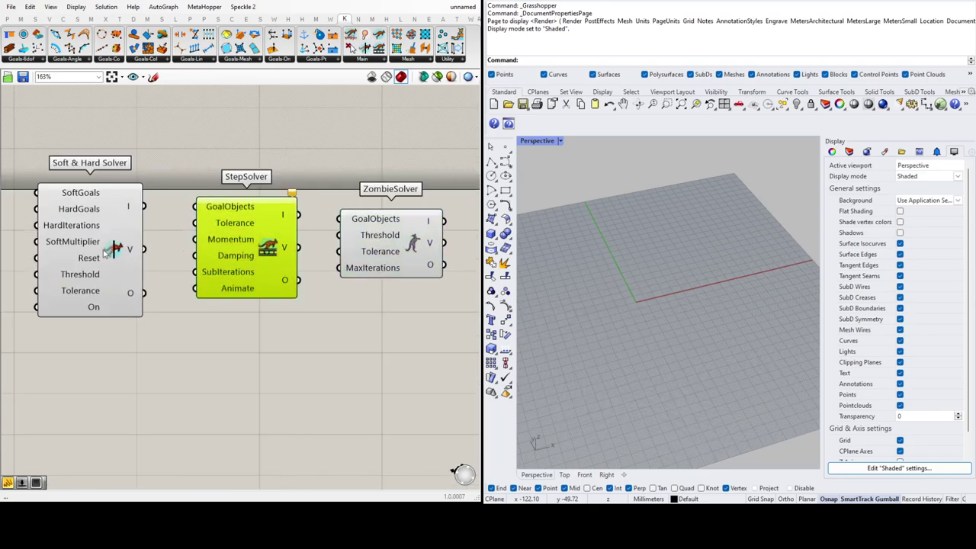
{"action": "left_click", "coordinate": [112, 250]}
{"action": "scroll", "coordinate": [343, 238], "scroll_direction": "down", "scroll_amount": 5}
{"action": "scroll", "coordinate": [125, 259], "scroll_direction": "up", "scroll_amount": 3}
{"action": "scroll", "coordinate": [125, 259], "scroll_direction": "up", "scroll_amount": 2}
{"action": "left_click", "coordinate": [228, 238]}
{"action": "scroll", "coordinate": [229, 238], "scroll_direction": "down", "scroll_amount": 1}
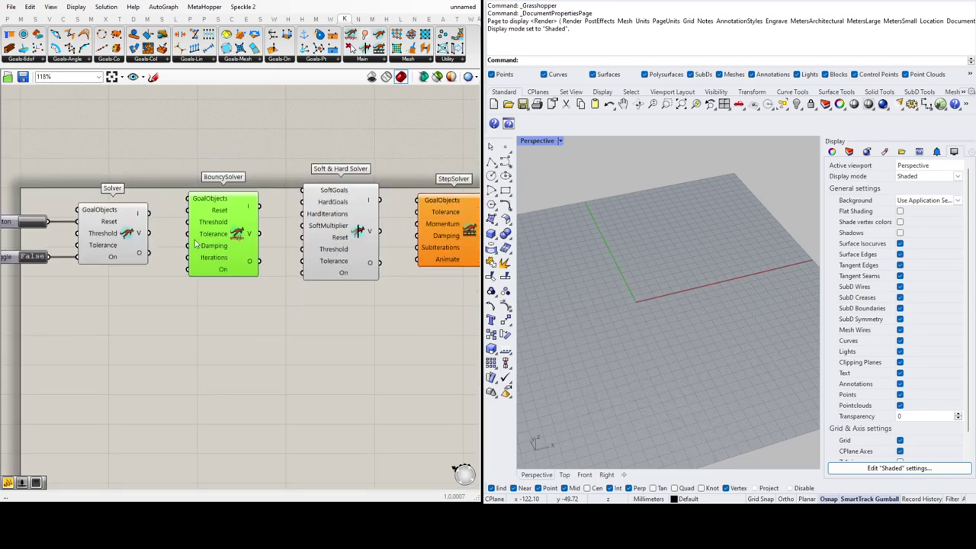
{"action": "left_click", "coordinate": [111, 232]}
{"action": "left_click", "coordinate": [263, 223]}
{"action": "left_click", "coordinate": [247, 241]}
{"action": "left_click", "coordinate": [277, 303]}
- Add a panel reading "1//input geometry" below the solvers and a copy to its right reading "2//goals"
{"action": "scroll", "coordinate": [146, 289], "scroll_direction": "down", "scroll_amount": 3}
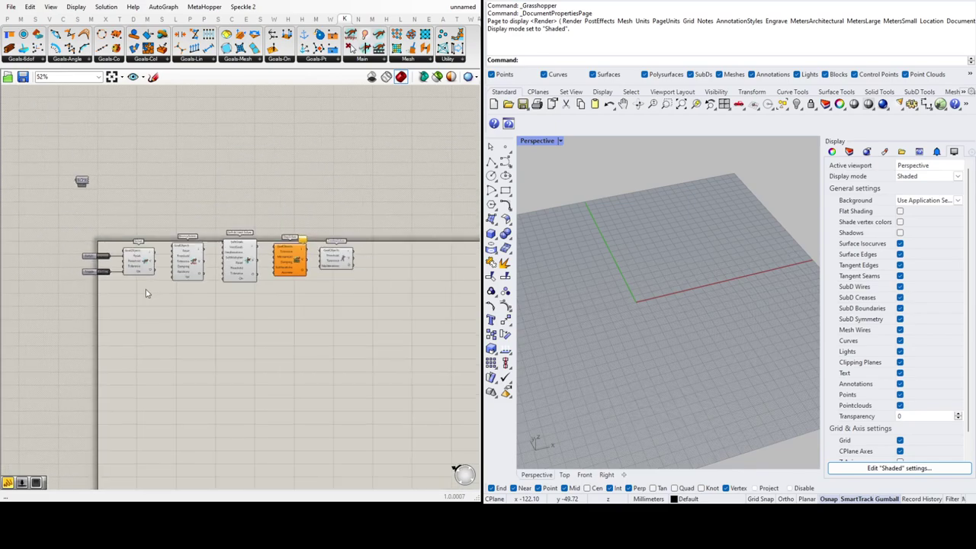
{"action": "scroll", "coordinate": [142, 332], "scroll_direction": "up", "scroll_amount": 1}
{"action": "scroll", "coordinate": [175, 330], "scroll_direction": "up", "scroll_amount": 1}
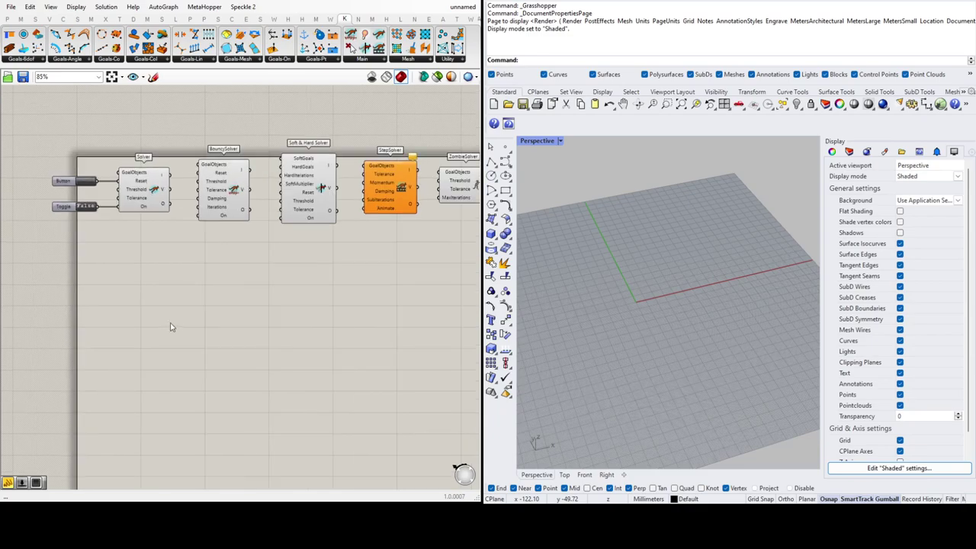
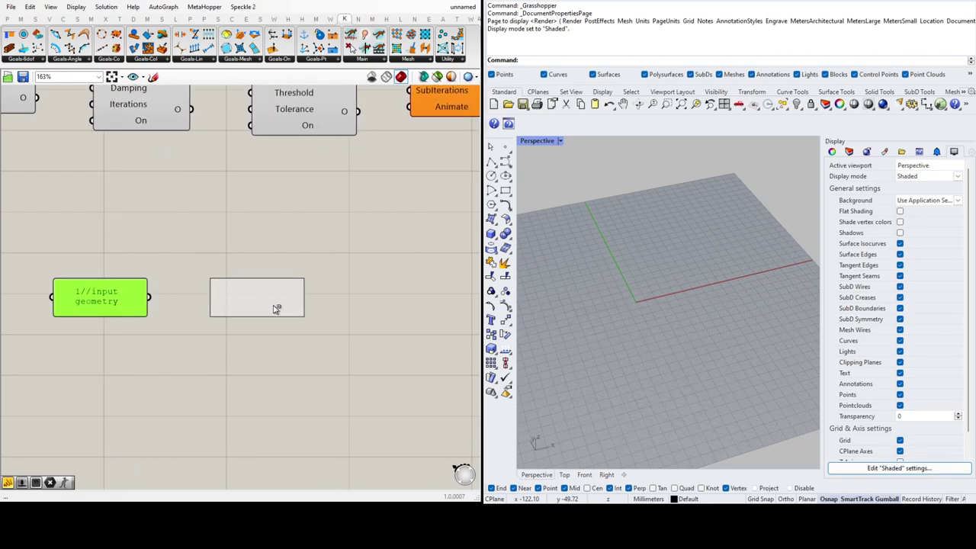
{"action": "left_click", "coordinate": [340, 300]}
{"action": "left_click", "coordinate": [252, 305]}
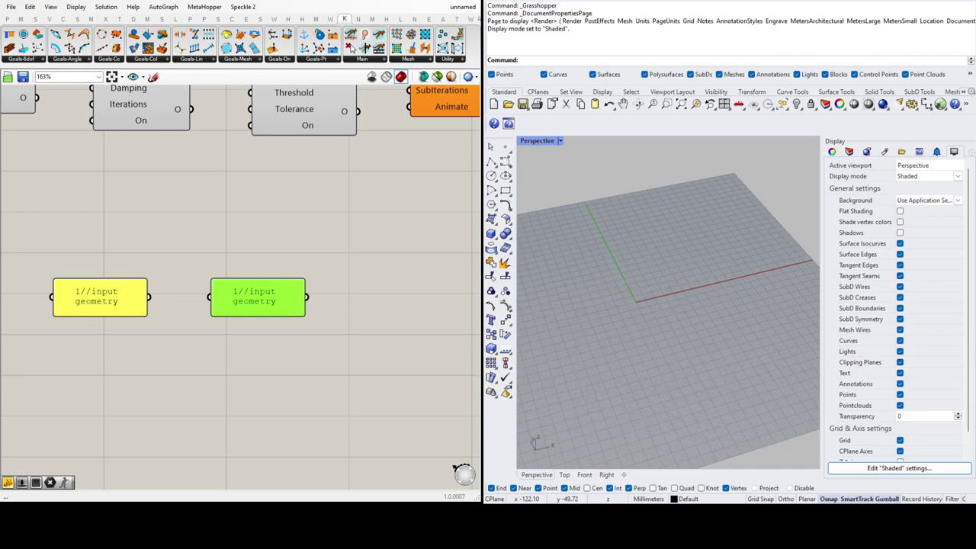
{"action": "left_click", "coordinate": [273, 379]}
{"action": "left_click_drag", "start_coordinate": [276, 298], "coordinate": [277, 298]}
{"action": "left_click", "coordinate": [323, 317]}
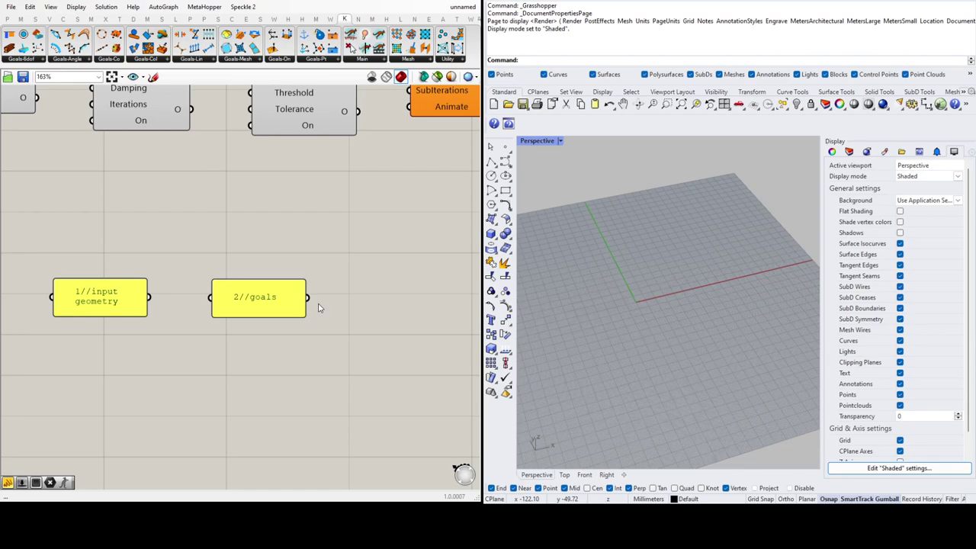
- Copy the "2//goals" panel to its right and change the copy's text to "3//solver running the engine"
{"action": "scroll", "coordinate": [219, 312], "scroll_direction": "down", "scroll_amount": 3}
{"action": "scroll", "coordinate": [221, 312], "scroll_direction": "up", "scroll_amount": 2}
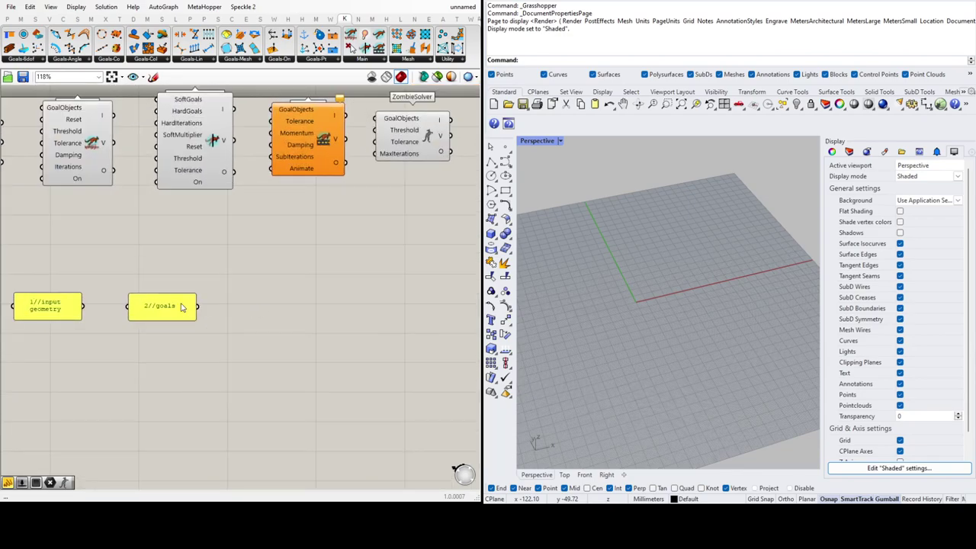
{"action": "left_click", "coordinate": [200, 305]}
{"action": "left_click_drag", "start_coordinate": [200, 305], "coordinate": [297, 305], "text": "alt"}
{"action": "left_click", "coordinate": [370, 316]}
{"action": "left_click", "coordinate": [288, 312]}
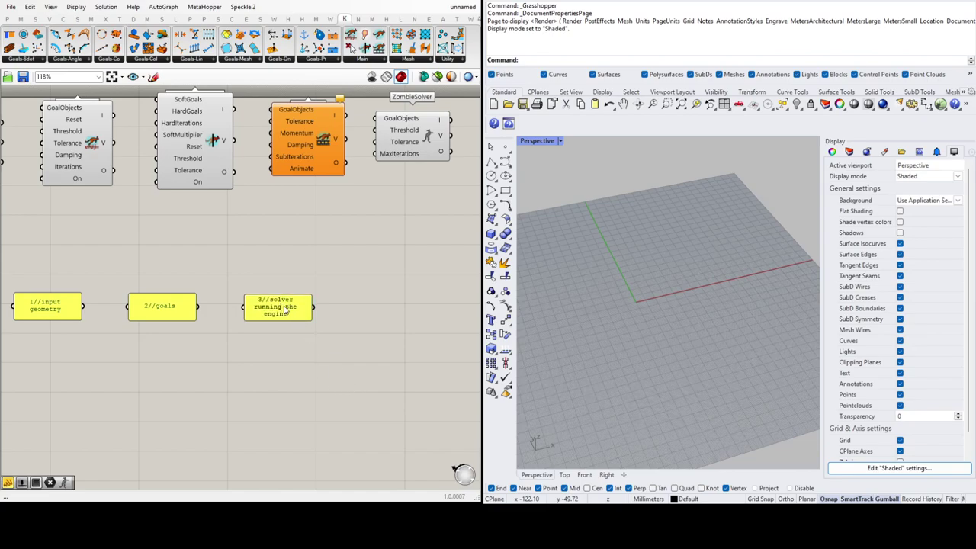
- Copy the "3//solver running the engine" panel to its right and change the copy's number to 4
{"action": "left_click_drag", "start_coordinate": [285, 310], "coordinate": [411, 307]}
{"action": "key", "text": "alt"}
{"action": "scroll", "coordinate": [422, 315], "scroll_direction": "up", "scroll_amount": 4}
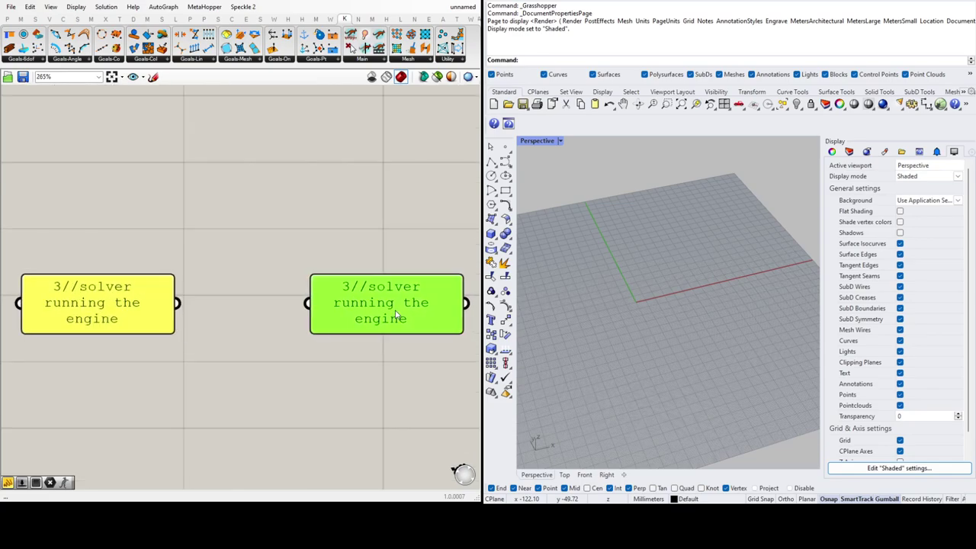
{"action": "double_click", "coordinate": [351, 294]}
{"action": "left_click", "coordinate": [344, 287]}
{"action": "key", "text": "shift+Right"}
{"action": "type", "text": "4"}
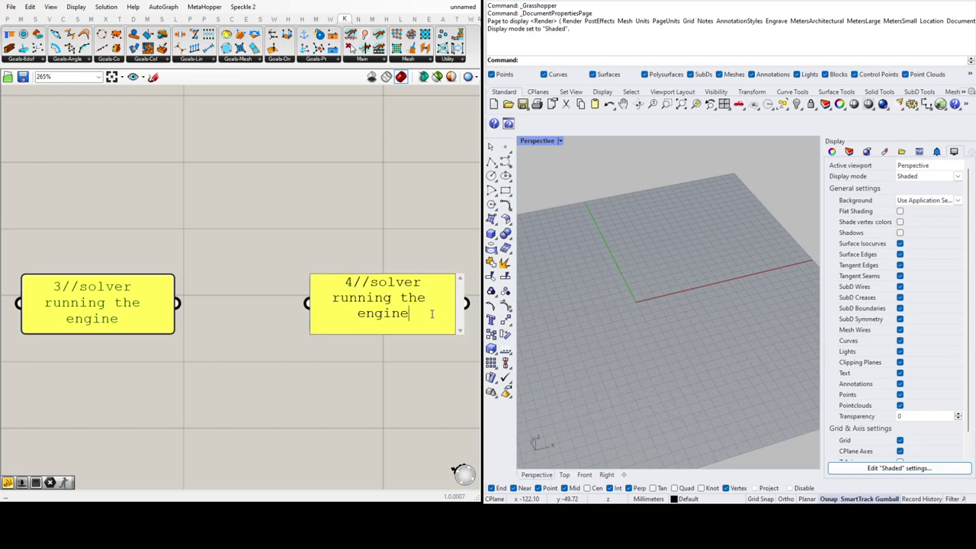
- Replace the text after "4//" with "post editing to the resulting mesh/geometry" and enlarge the panel to fit it
{"action": "left_click_drag", "start_coordinate": [432, 314], "coordinate": [369, 281]}
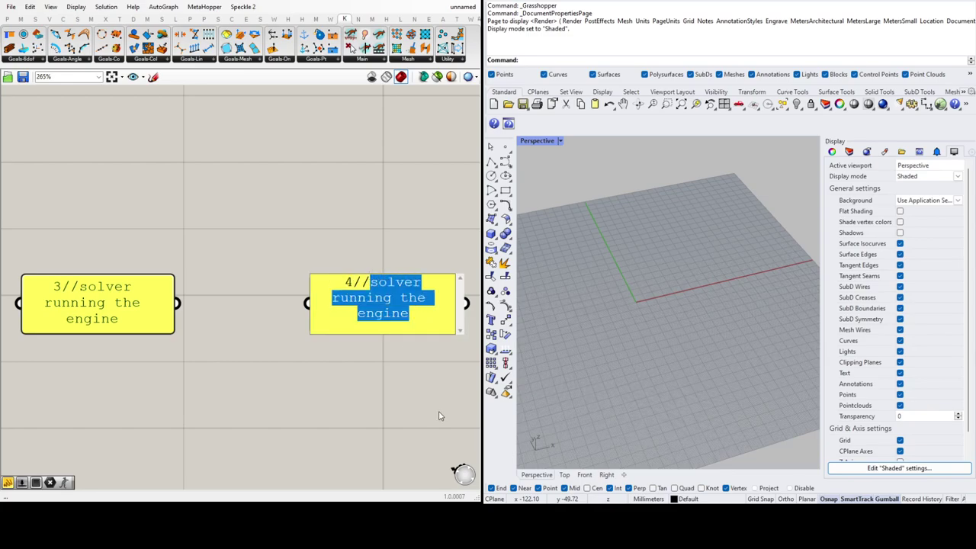
{"action": "type", "text": "post editin"}
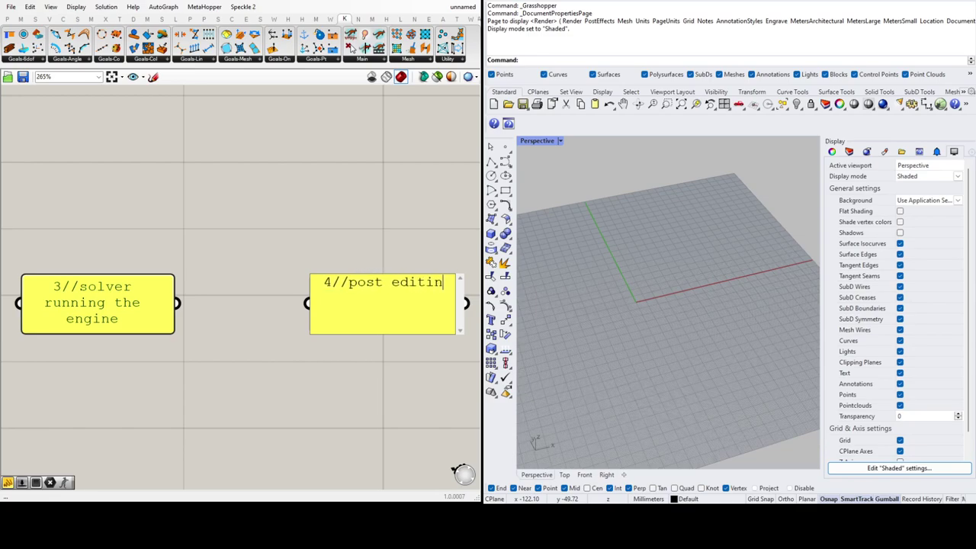
{"action": "type", "text": "g to the resulti"}
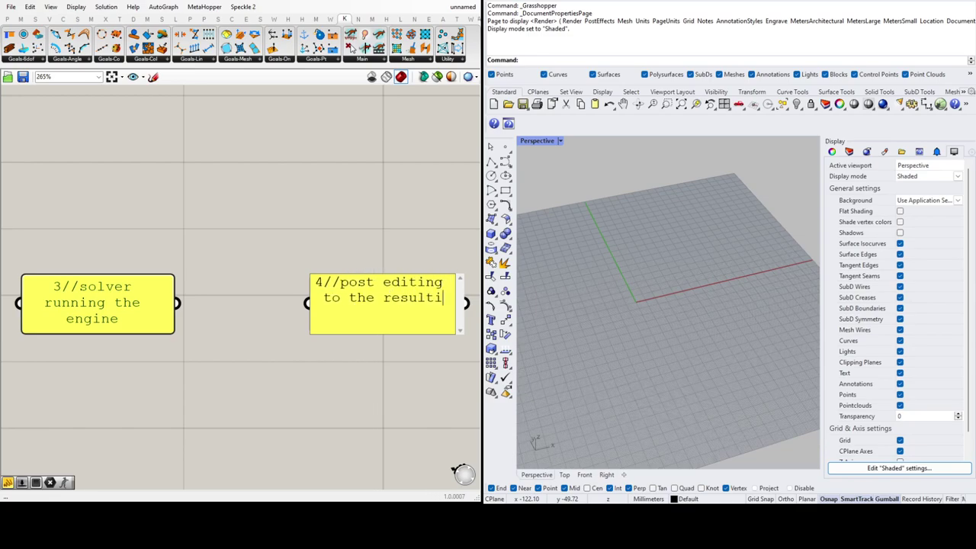
{"action": "type", "text": "ng mesh/geometry"}
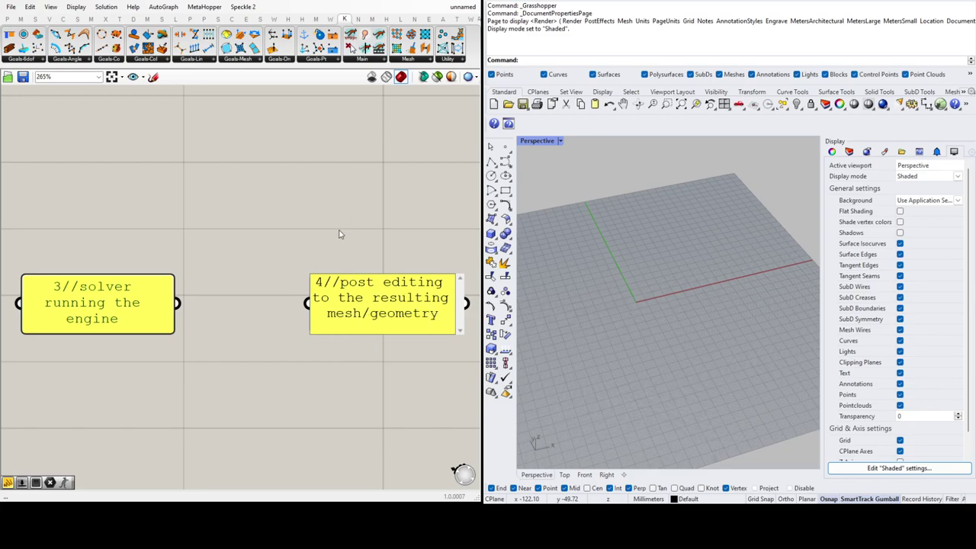
{"action": "left_click", "coordinate": [377, 230]}
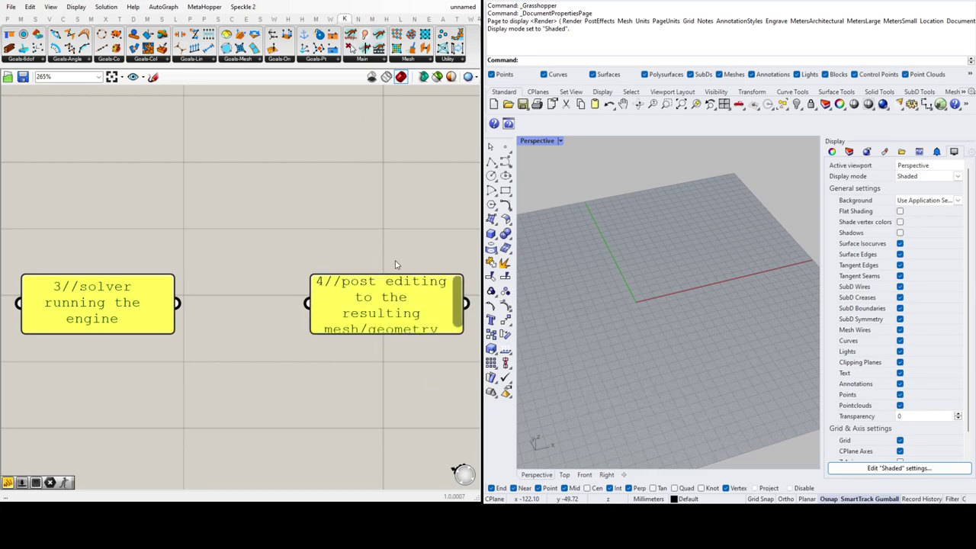
{"action": "scroll", "coordinate": [427, 307], "scroll_direction": "down", "scroll_amount": 3}
{"action": "scroll", "coordinate": [409, 307], "scroll_direction": "up", "scroll_amount": 1}
{"action": "left_click", "coordinate": [414, 298]}
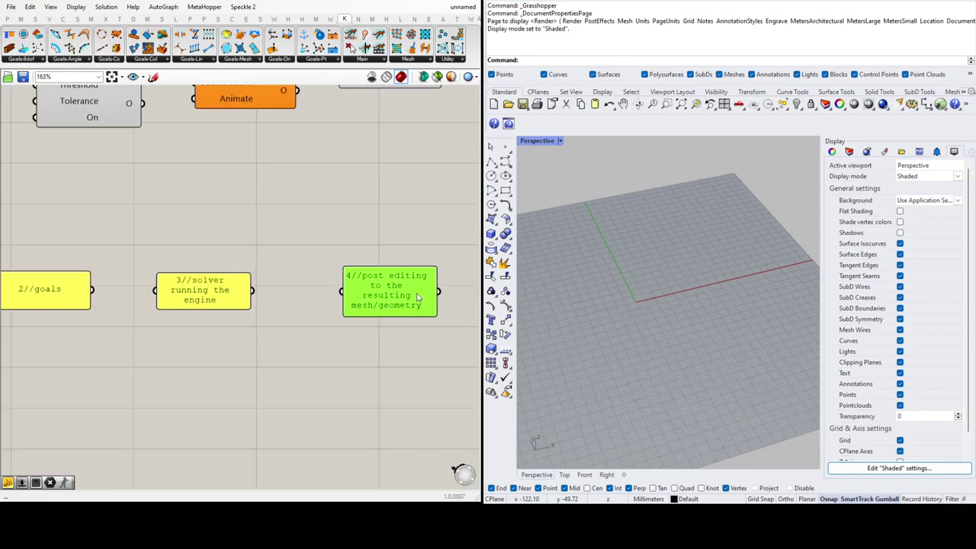
- Review the four workflow panels in order, from input geometry through goals and solver to post editing
{"action": "scroll", "coordinate": [389, 285], "scroll_direction": "down", "scroll_amount": 5}
{"action": "left_click", "coordinate": [205, 300]}
{"action": "scroll", "coordinate": [210, 298], "scroll_direction": "up", "scroll_amount": 6}
{"action": "scroll", "coordinate": [68, 297], "scroll_direction": "down", "scroll_amount": 4}
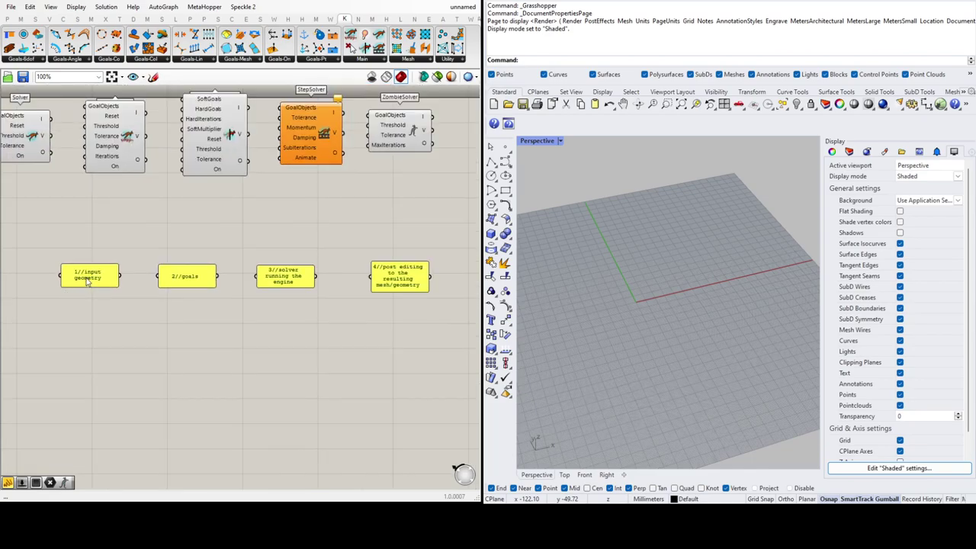
{"action": "scroll", "coordinate": [86, 280], "scroll_direction": "up", "scroll_amount": 5}
{"action": "left_click", "coordinate": [123, 276]}
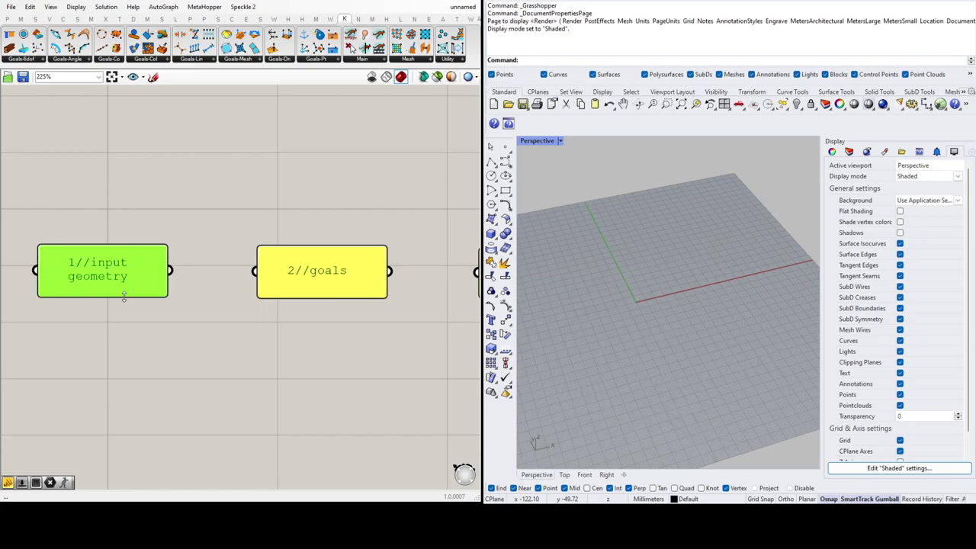
{"action": "left_click", "coordinate": [329, 286]}
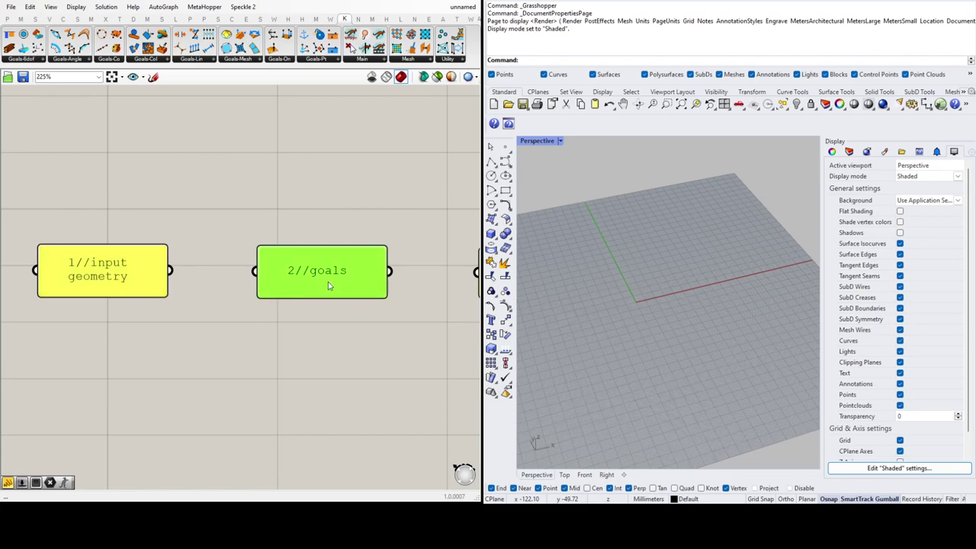
{"action": "scroll", "coordinate": [314, 276], "scroll_direction": "down", "scroll_amount": 6}
{"action": "right_click_drag", "start_coordinate": [357, 279], "coordinate": [265, 287]}
{"action": "scroll", "coordinate": [328, 304], "scroll_direction": "up", "scroll_amount": 5}
{"action": "left_click", "coordinate": [292, 263]}
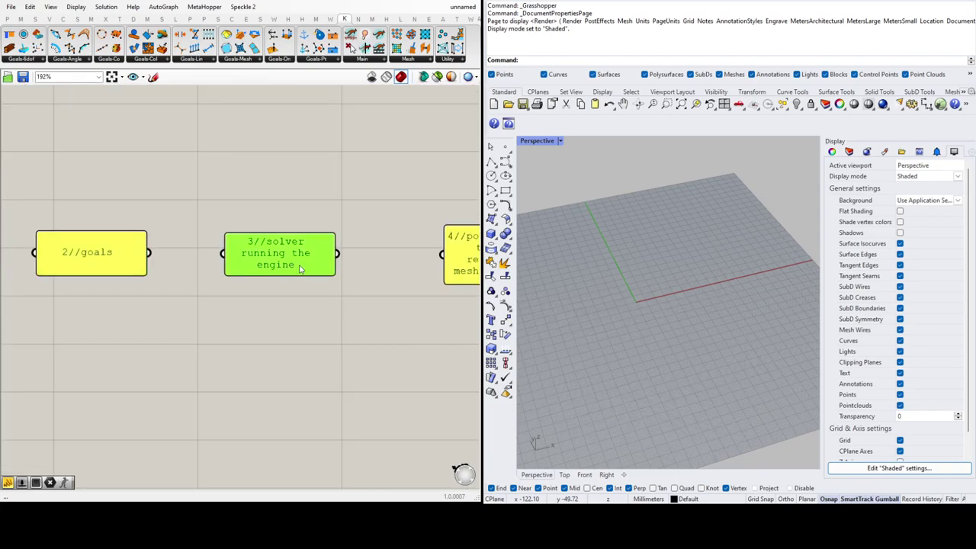
{"action": "key", "text": "ctrl+4"}
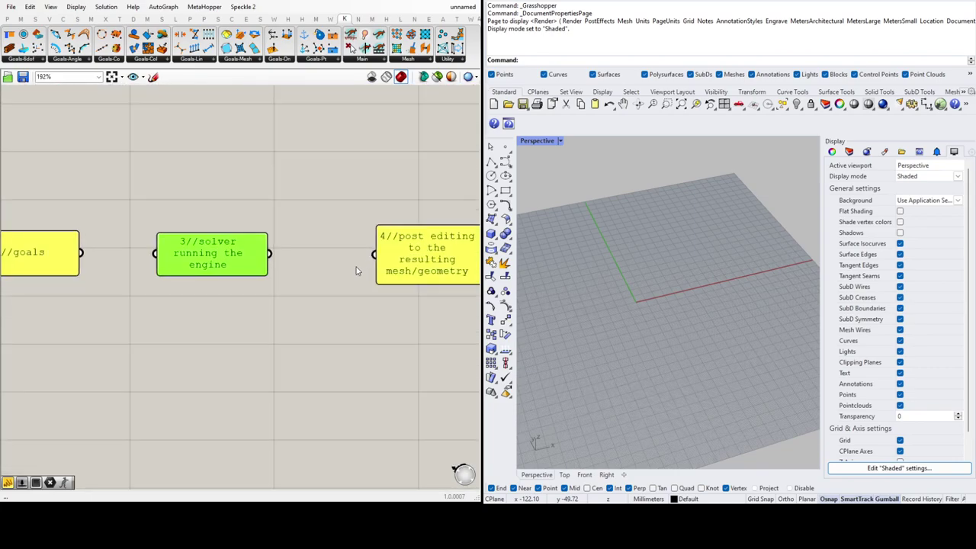
{"action": "right_click_drag", "start_coordinate": [305, 262], "coordinate": [283, 264]}
{"action": "scroll", "coordinate": [282, 264], "scroll_direction": "up", "scroll_amount": 3}
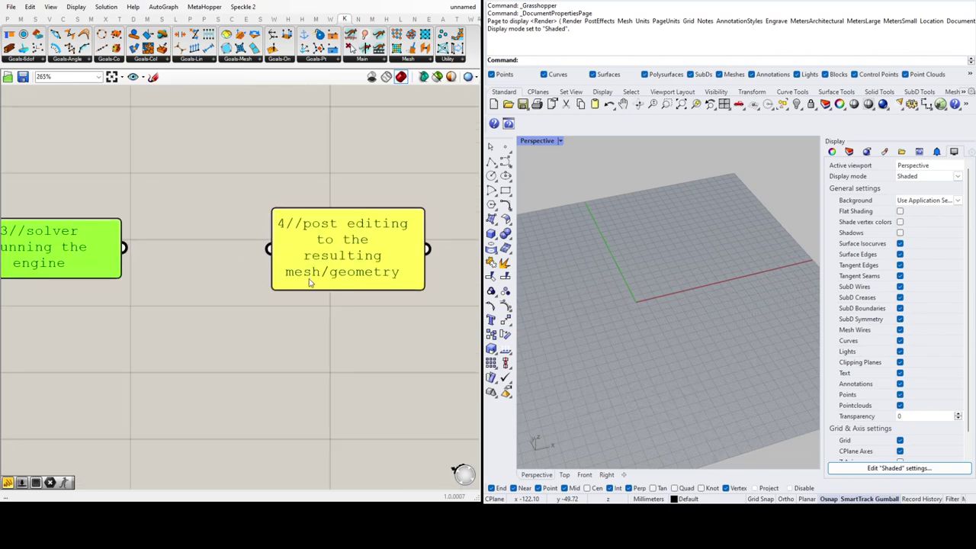
{"action": "left_click", "coordinate": [356, 272]}
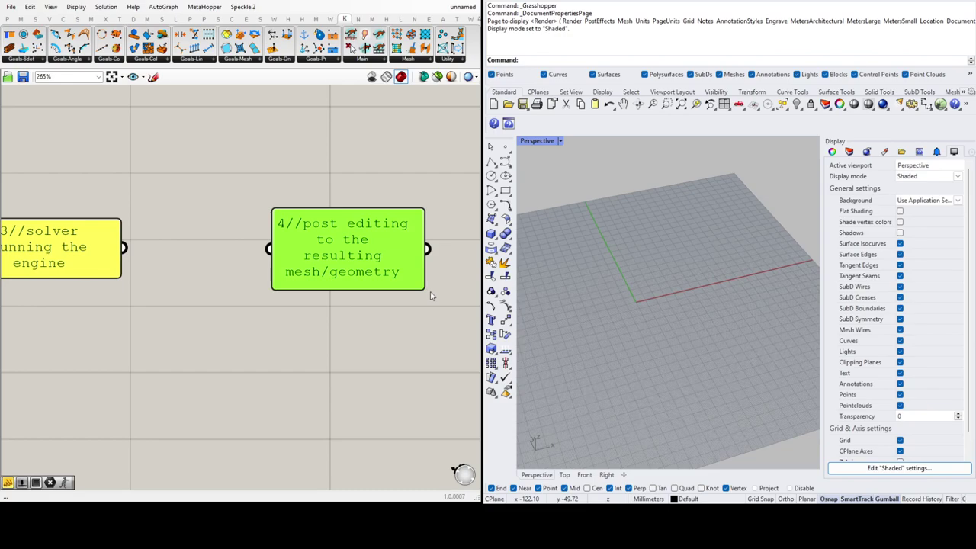
{"action": "left_click", "coordinate": [415, 353]}
- Copy the Solver with its connected Button and Toggle to the area below the goals and solver panels
{"action": "scroll", "coordinate": [413, 275], "scroll_direction": "down", "scroll_amount": 4}
{"action": "scroll", "coordinate": [387, 214], "scroll_direction": "down", "scroll_amount": 5}
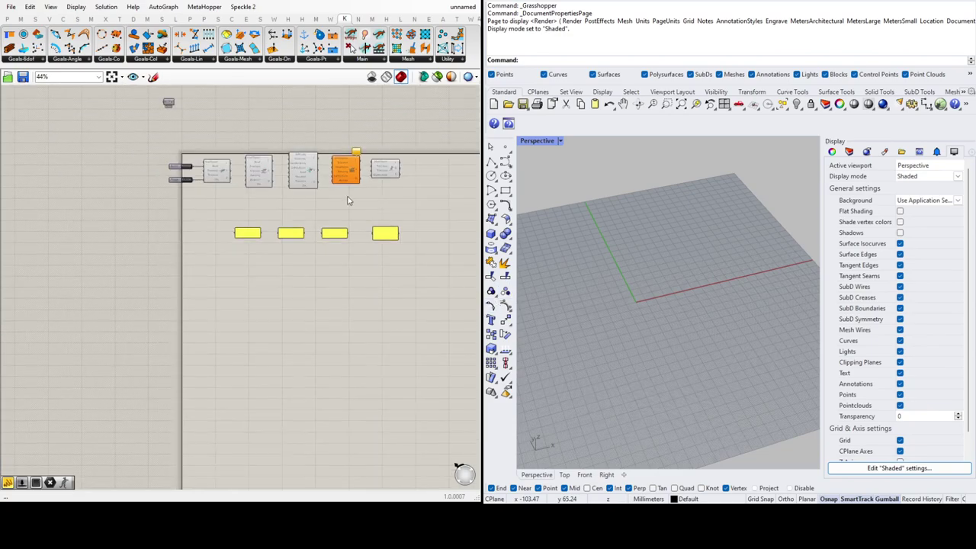
{"action": "scroll", "coordinate": [340, 193], "scroll_direction": "up", "scroll_amount": 5}
{"action": "scroll", "coordinate": [128, 164], "scroll_direction": "down", "scroll_amount": 2}
{"action": "scroll", "coordinate": [69, 166], "scroll_direction": "up", "scroll_amount": 1}
{"action": "left_click_drag", "start_coordinate": [128, 213], "coordinate": [41, 119]}
{"action": "left_click_drag", "start_coordinate": [116, 167], "coordinate": [309, 360]}
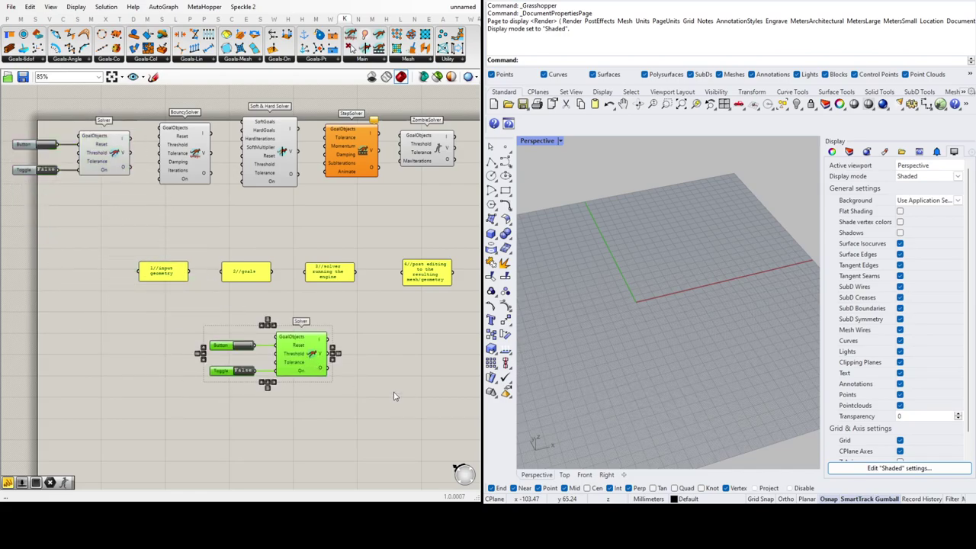
{"action": "left_click", "coordinate": [327, 388]}
- Trigger the copied Solver's reset Button, then switch its Toggle on and back to False
{"action": "scroll", "coordinate": [328, 389], "scroll_direction": "up", "scroll_amount": 4}
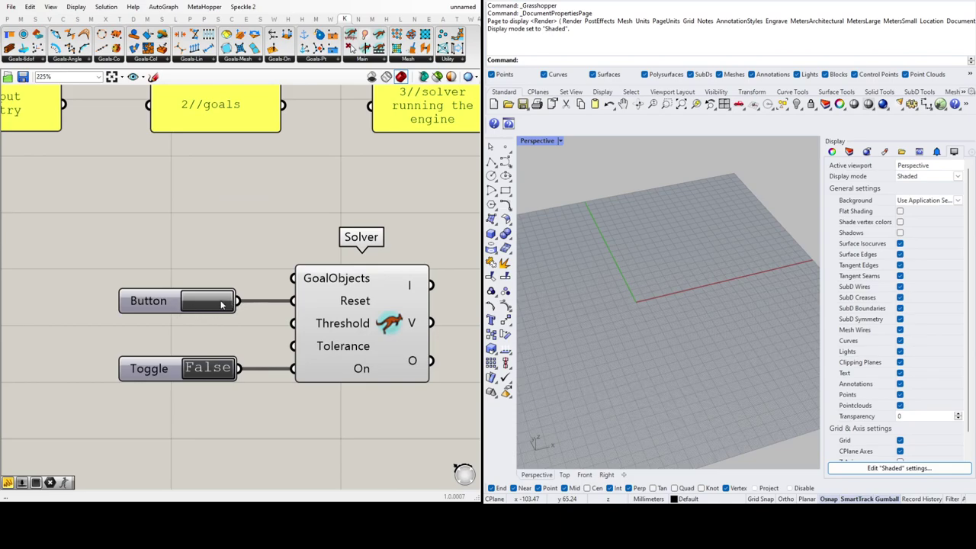
{"action": "left_click", "coordinate": [220, 305]}
{"action": "left_click", "coordinate": [225, 305]}
{"action": "double_click", "coordinate": [219, 371]}
{"action": "double_click", "coordinate": [221, 376]}
- Add a Merge component to the left of the copied Solver and connect its R output to GoalObjects
{"action": "key", "text": "ctrl+v"}
{"action": "left_click_drag", "start_coordinate": [113, 272], "coordinate": [156, 308]}
{"action": "left_click_drag", "start_coordinate": [165, 370], "coordinate": [173, 373]}
{"action": "left_click", "coordinate": [188, 392]}
{"action": "scroll", "coordinate": [221, 311], "scroll_direction": "down", "scroll_amount": 3}
{"action": "scroll", "coordinate": [221, 310], "scroll_direction": "up", "scroll_amount": 2}
{"action": "left_click", "coordinate": [260, 167]}
{"action": "left_click", "coordinate": [150, 302]}
- Sketch an arrow from the "2//goals" panel to Merge and another from "1//input geometry" to the empty canvas left of Merge
{"action": "left_click", "coordinate": [153, 77]}
{"action": "mouse_move", "coordinate": [254, 197]}
{"action": "left_mouse_down"}
{"action": "mouse_move", "coordinate": [191, 278]}
{"action": "mouse_move", "coordinate": [193, 267]}
{"action": "left_mouse_up"}
{"action": "scroll", "coordinate": [337, 246], "scroll_direction": "down", "scroll_amount": 5}
{"action": "scroll", "coordinate": [205, 233], "scroll_direction": "up", "scroll_amount": 4}
{"action": "mouse_move", "coordinate": [242, 204]}
{"action": "left_mouse_down"}
{"action": "mouse_move", "coordinate": [119, 269]}
{"action": "mouse_move", "coordinate": [143, 266]}
{"action": "left_mouse_up"}
{"action": "left_click", "coordinate": [152, 77]}
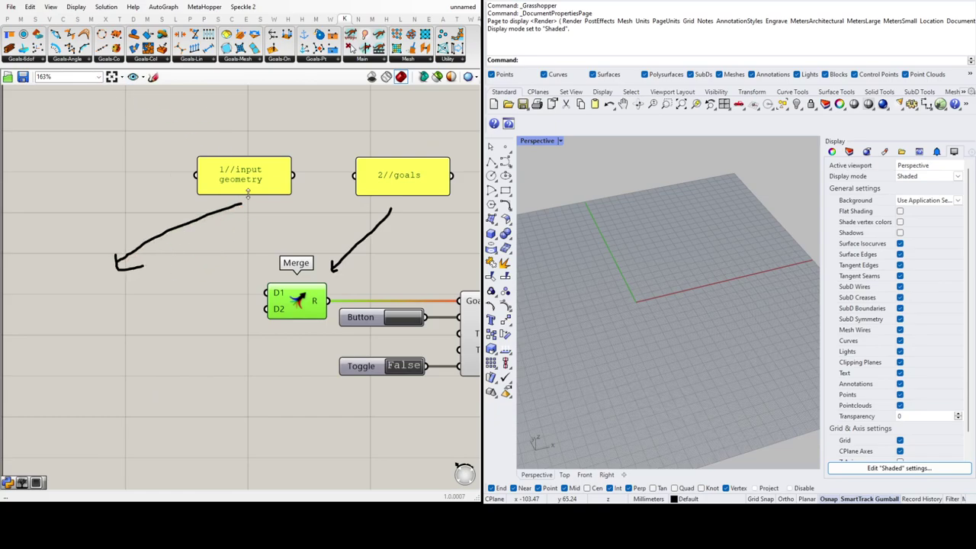
{"action": "left_click", "coordinate": [273, 232]}
- Sketch an arrow from the "3//solver running the engine" panel to Solver and another downward from the post editing panel
{"action": "scroll", "coordinate": [184, 241], "scroll_direction": "down", "scroll_amount": 7}
{"action": "scroll", "coordinate": [241, 241], "scroll_direction": "up", "scroll_amount": 6}
{"action": "left_click", "coordinate": [153, 76]}
{"action": "mouse_move", "coordinate": [310, 207]}
{"action": "left_mouse_down"}
{"action": "mouse_move", "coordinate": [288, 263]}
{"action": "mouse_move", "coordinate": [303, 266]}
{"action": "left_mouse_up"}
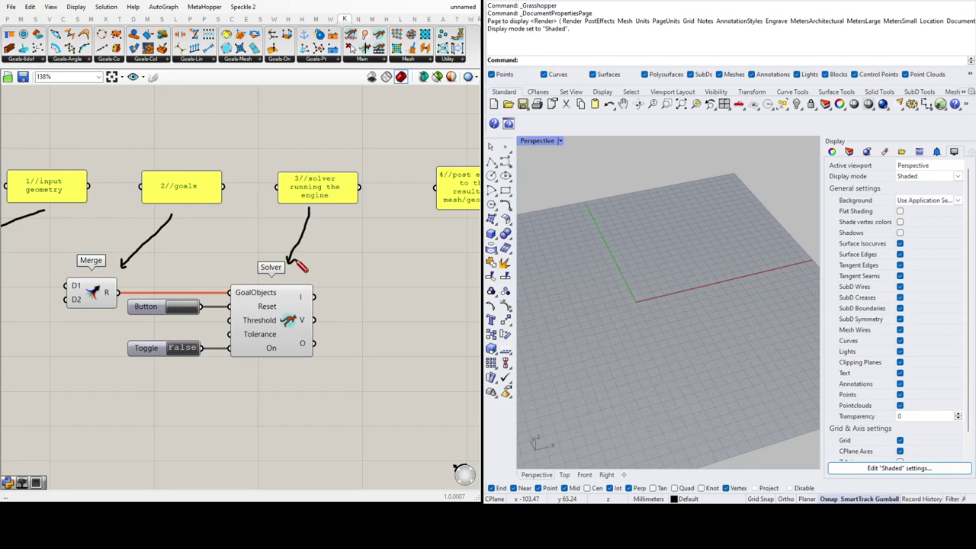
{"action": "scroll", "coordinate": [225, 247], "scroll_direction": "down", "scroll_amount": 3}
{"action": "left_click_drag", "start_coordinate": [374, 231], "coordinate": [378, 262]}
{"action": "left_click_drag", "start_coordinate": [383, 252], "coordinate": [378, 261]}
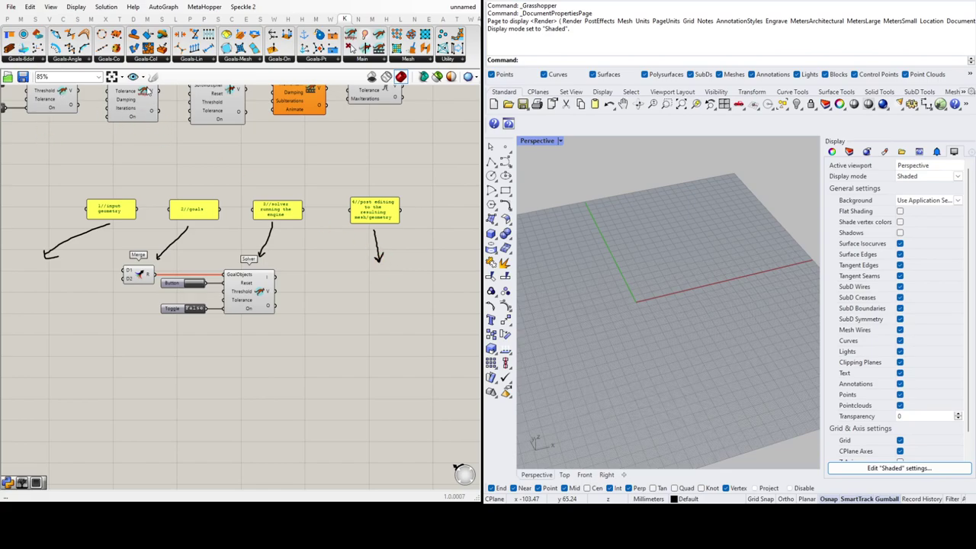
{"action": "left_click", "coordinate": [153, 77]}
{"action": "scroll", "coordinate": [91, 268], "scroll_direction": "up", "scroll_amount": 5}
{"action": "scroll", "coordinate": [299, 282], "scroll_direction": "down", "scroll_amount": 4}
{"action": "scroll", "coordinate": [158, 311], "scroll_direction": "down", "scroll_amount": 2}
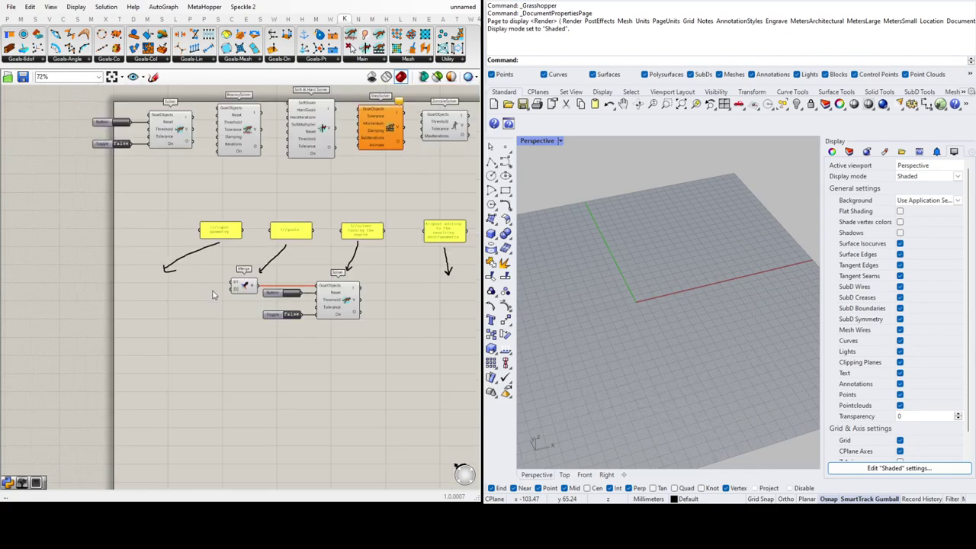
{"action": "scroll", "coordinate": [169, 304], "scroll_direction": "up", "scroll_amount": 4}
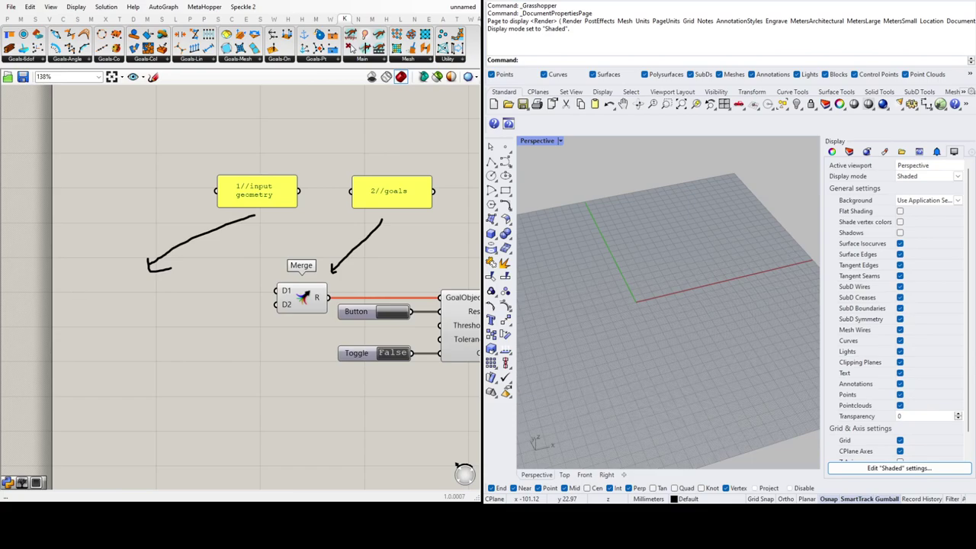
- Add a Populate 2D component to the canvas left of Merge and inspect its points in the Perspective viewport
{"action": "key", "text": "ctrl+v"}
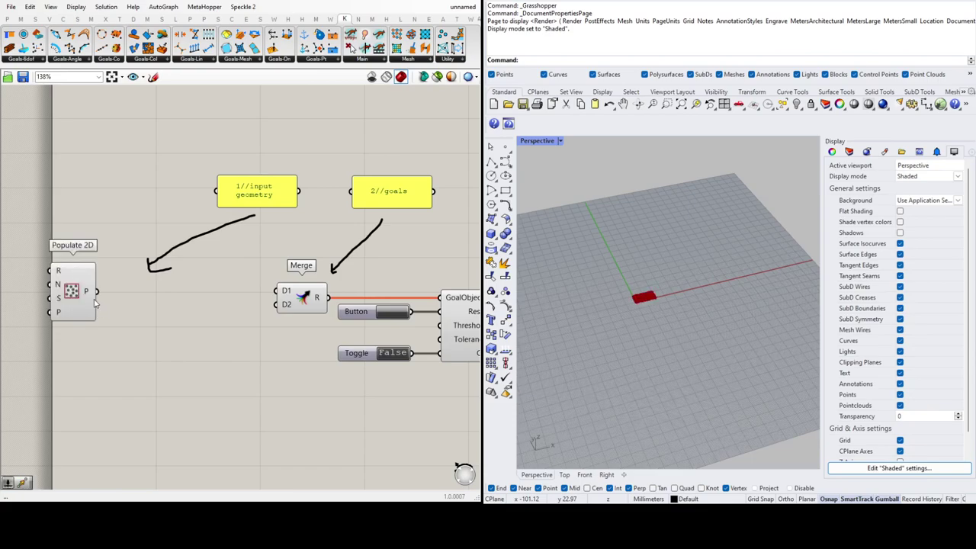
{"action": "scroll", "coordinate": [597, 318], "scroll_direction": "up", "scroll_amount": 5}
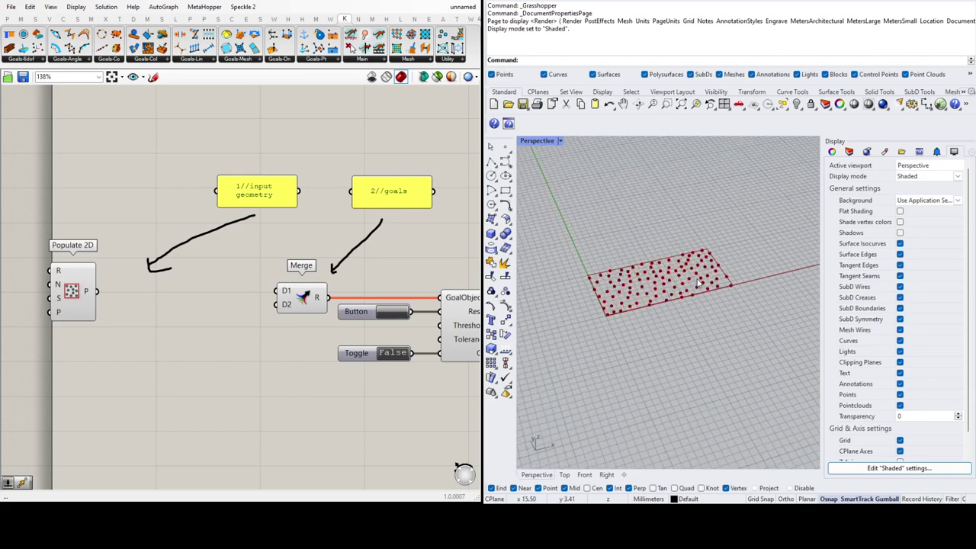
{"action": "left_click_drag", "start_coordinate": [75, 292], "coordinate": [77, 302]}
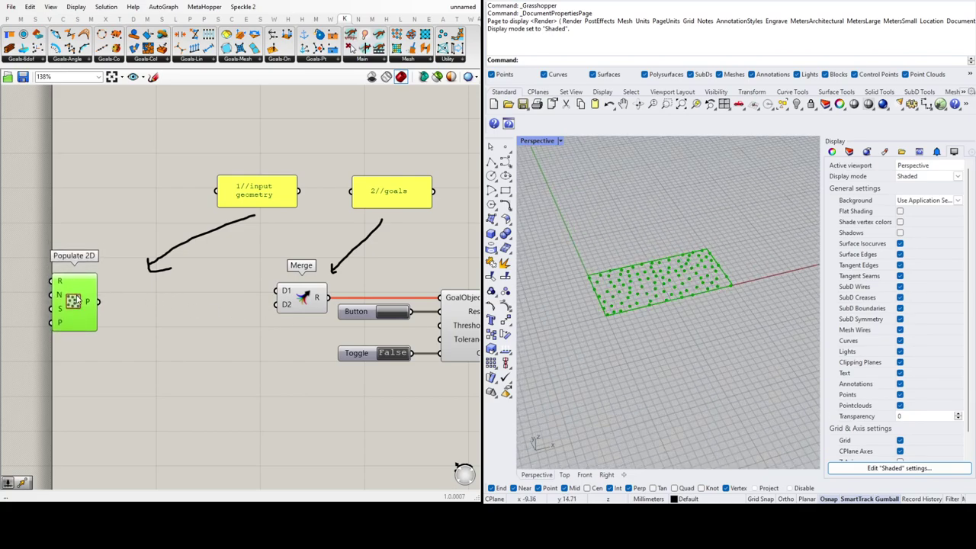
{"action": "left_click", "coordinate": [145, 318]}
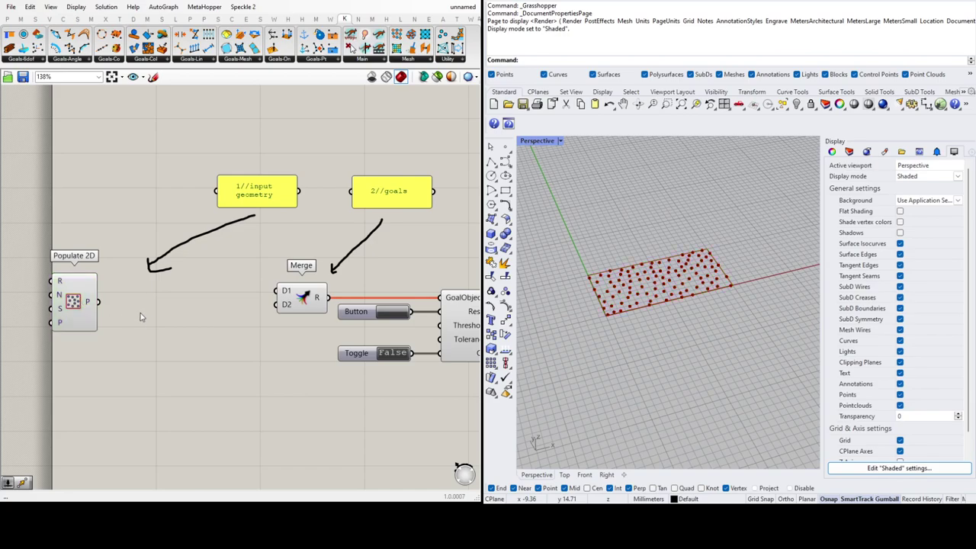
- Add a Move component fed by Populate 2D's P output and connect its G output to a Point parameter
{"action": "left_click", "coordinate": [227, 354]}
{"action": "left_click_drag", "start_coordinate": [98, 302], "coordinate": [168, 315]}
{"action": "left_click", "coordinate": [230, 331]}
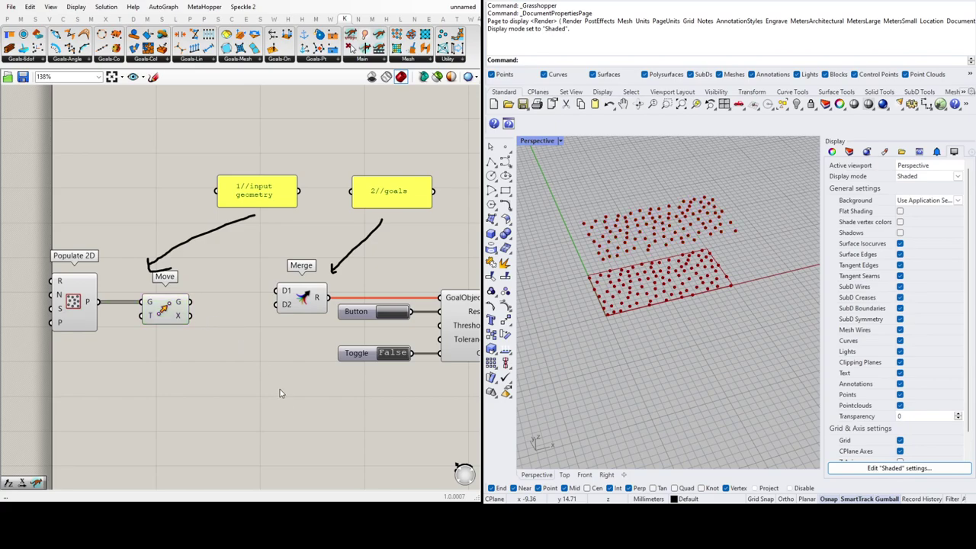
{"action": "left_click_drag", "start_coordinate": [192, 302], "coordinate": [164, 317]}
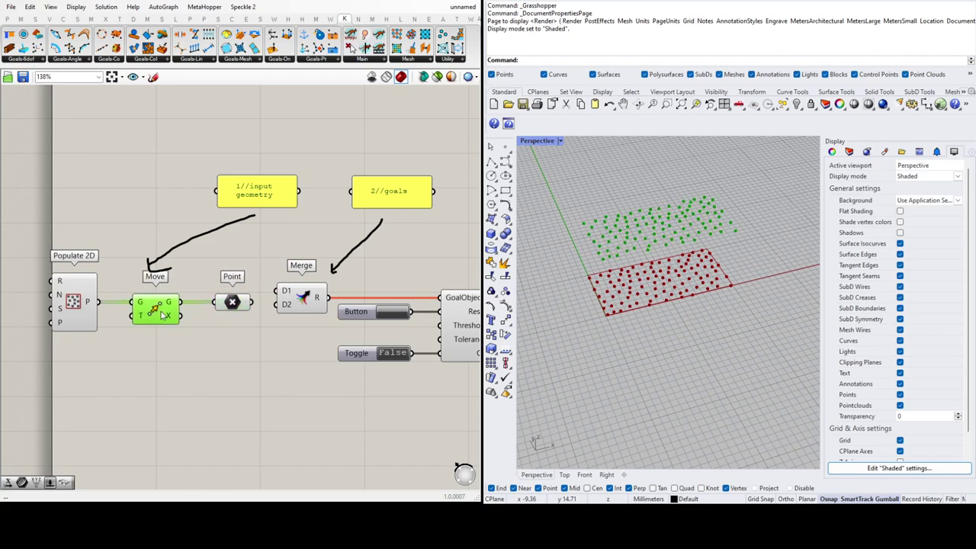
{"action": "left_click_drag", "start_coordinate": [230, 308], "coordinate": [227, 307]}
{"action": "left_click", "coordinate": [230, 335]}
- Shift the Populate 2D, Move and Point group away from the solver chain to make room between Point and Merge
{"action": "left_click_drag", "start_coordinate": [233, 354], "coordinate": [95, 297]}
{"action": "scroll", "coordinate": [157, 295], "scroll_direction": "down", "scroll_amount": 3}
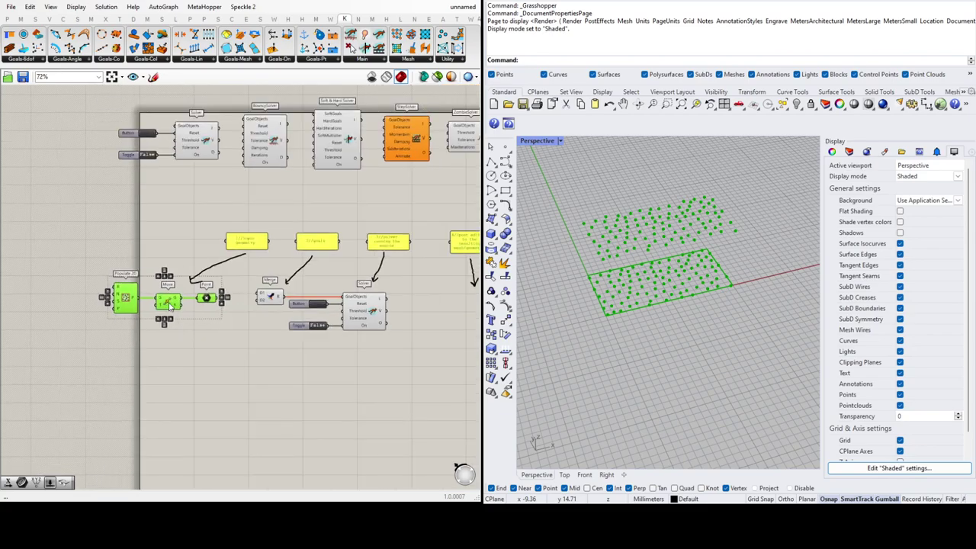
{"action": "left_click", "coordinate": [137, 280]}
{"action": "scroll", "coordinate": [137, 279], "scroll_direction": "down", "scroll_amount": 2}
{"action": "left_click_drag", "start_coordinate": [393, 358], "coordinate": [112, 236]}
{"action": "left_click_drag", "start_coordinate": [127, 291], "coordinate": [166, 295]}
{"action": "left_click", "coordinate": [212, 308]}
{"action": "right_click_drag", "start_coordinate": [212, 308], "coordinate": [210, 307]}
{"action": "scroll", "coordinate": [210, 307], "scroll_direction": "up", "scroll_amount": 5}
{"action": "left_click_drag", "start_coordinate": [232, 283], "coordinate": [61, 265]}
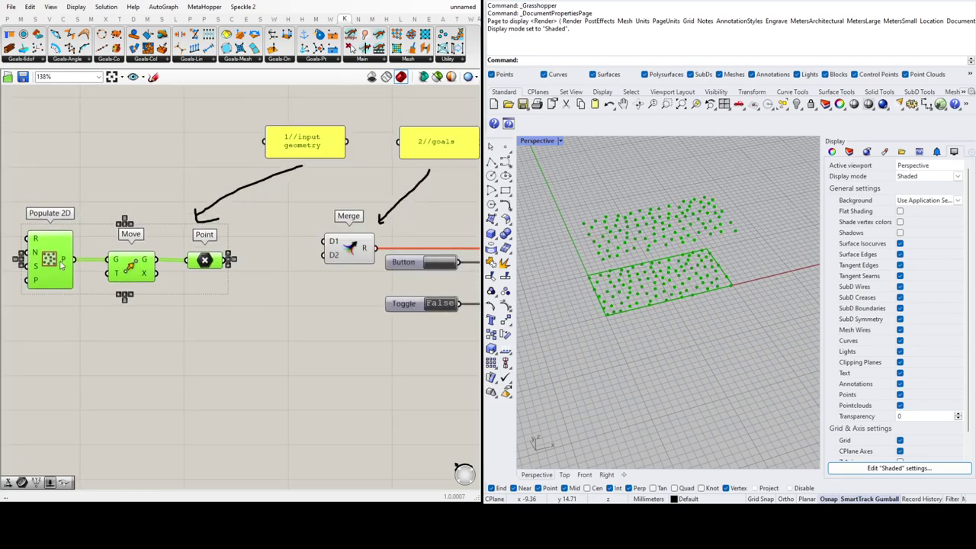
{"action": "left_click", "coordinate": [263, 304]}
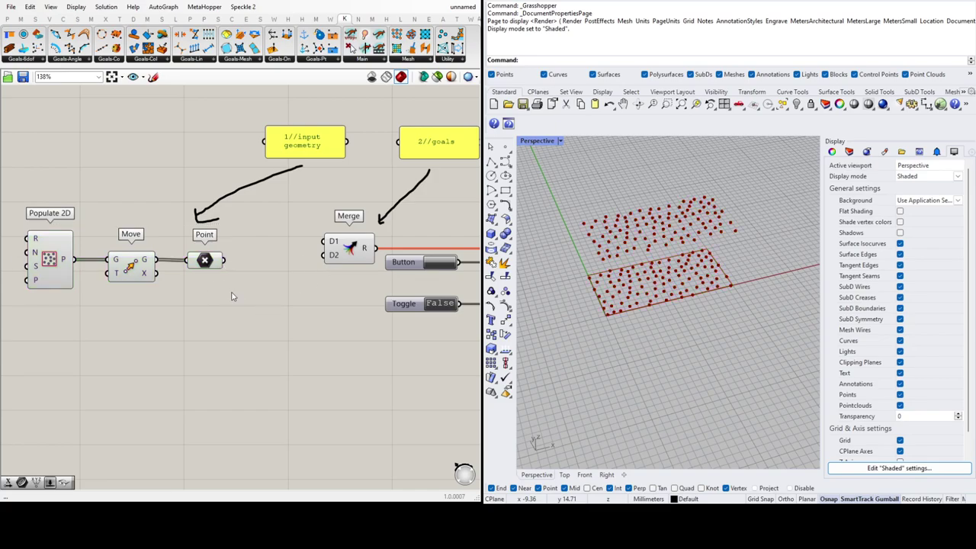
- Add a Load goal between Point and Merge and connect the Point output to its P input
{"action": "left_click", "coordinate": [214, 260]}
{"action": "left_click", "coordinate": [261, 256]}
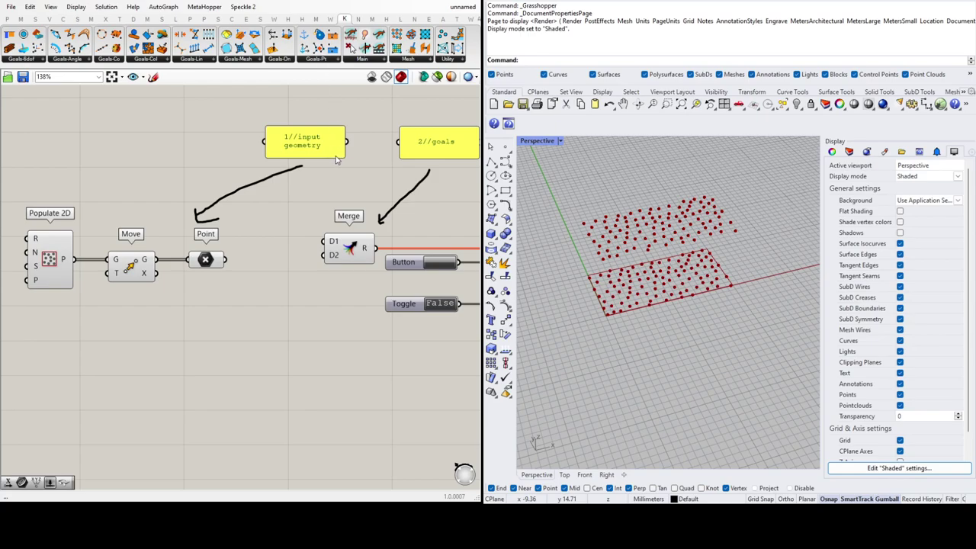
{"action": "left_click", "coordinate": [273, 232]}
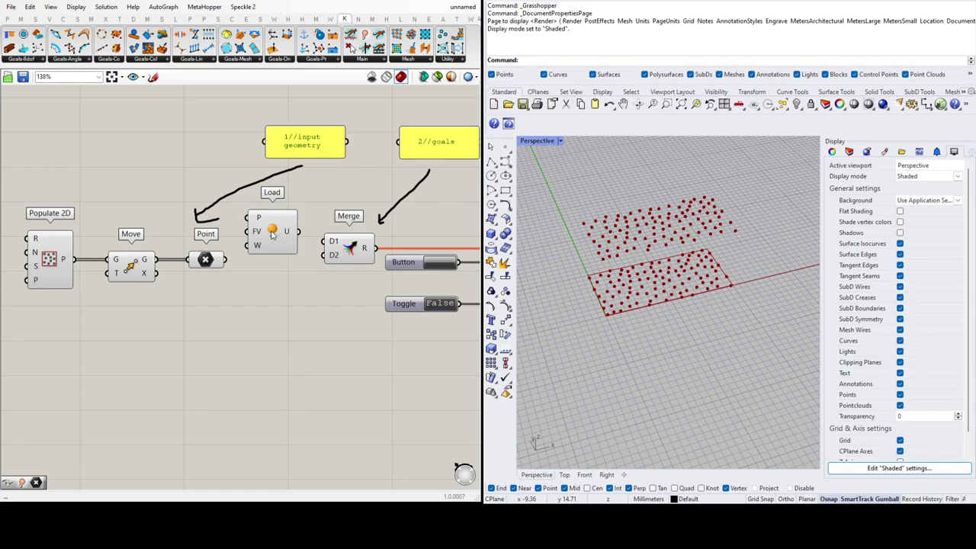
{"action": "left_click_drag", "start_coordinate": [272, 240], "coordinate": [282, 279]}
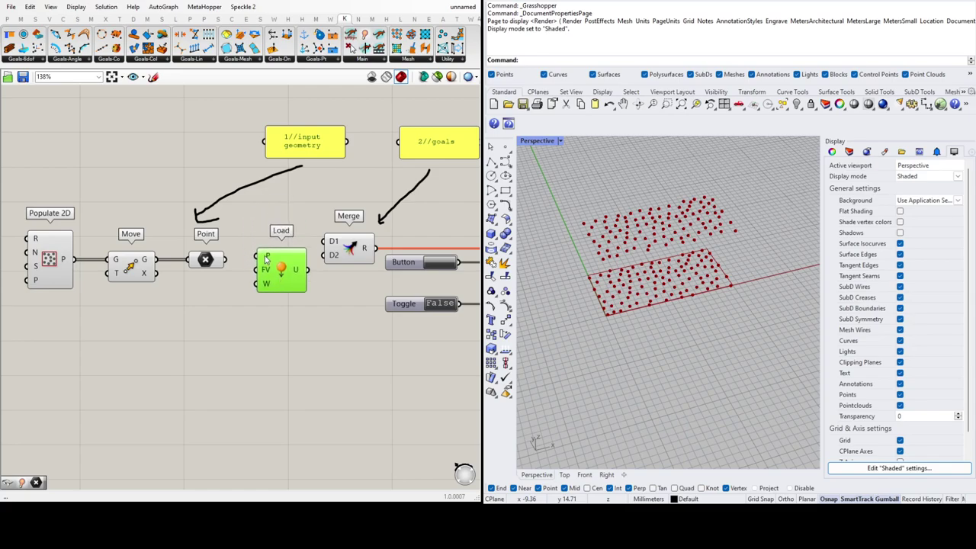
{"action": "left_click_drag", "start_coordinate": [226, 259], "coordinate": [271, 276]}
- Rearrange the components to widen the gaps between Point, Load and Merge
{"action": "scroll", "coordinate": [310, 257], "scroll_direction": "down", "scroll_amount": 3}
{"action": "left_click_drag", "start_coordinate": [305, 310], "coordinate": [153, 255]}
{"action": "mouse_move", "coordinate": [288, 272]}
{"action": "left_mouse_down"}
{"action": "mouse_move", "coordinate": [253, 262]}
{"action": "mouse_move", "coordinate": [282, 263]}
{"action": "left_mouse_up"}
{"action": "left_click", "coordinate": [287, 298]}
{"action": "left_click", "coordinate": [291, 300]}
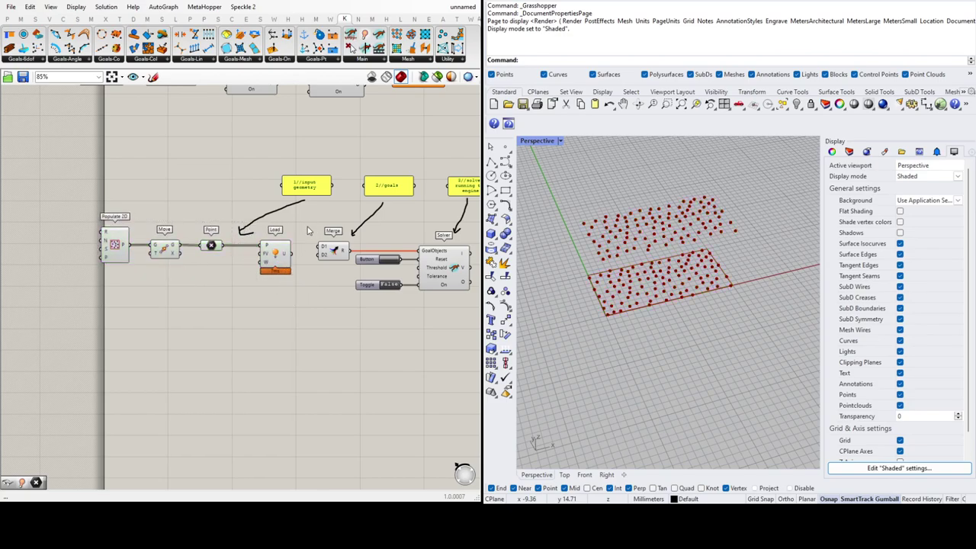
{"action": "scroll", "coordinate": [317, 238], "scroll_direction": "up", "scroll_amount": 3}
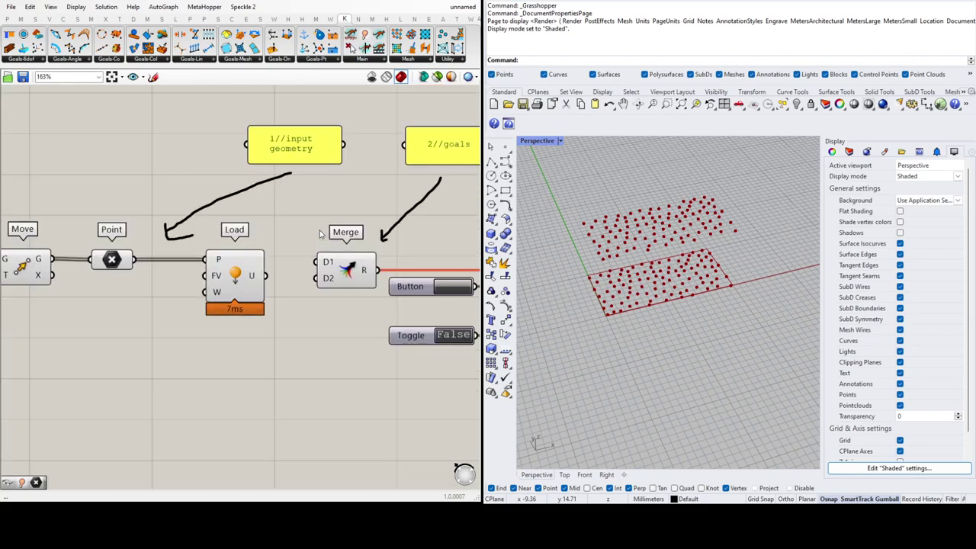
{"action": "scroll", "coordinate": [247, 282], "scroll_direction": "down", "scroll_amount": 2}
{"action": "scroll", "coordinate": [192, 295], "scroll_direction": "up", "scroll_amount": 2}
{"action": "left_click_drag", "start_coordinate": [257, 272], "coordinate": [249, 272]}
{"action": "left_click_drag", "start_coordinate": [139, 251], "coordinate": [142, 250]}
{"action": "left_click", "coordinate": [251, 264]}
{"action": "scroll", "coordinate": [271, 242], "scroll_direction": "down", "scroll_amount": 2}
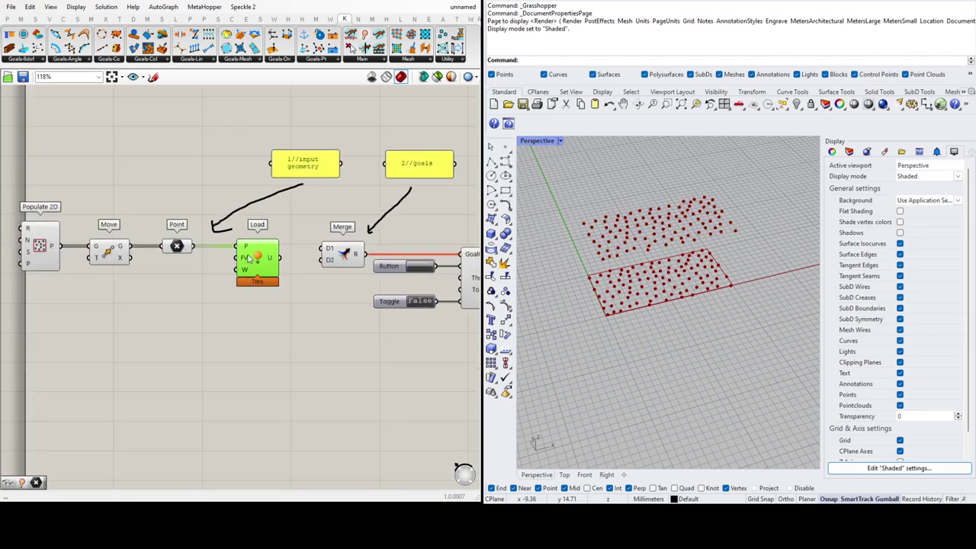
{"action": "left_click", "coordinate": [226, 323]}
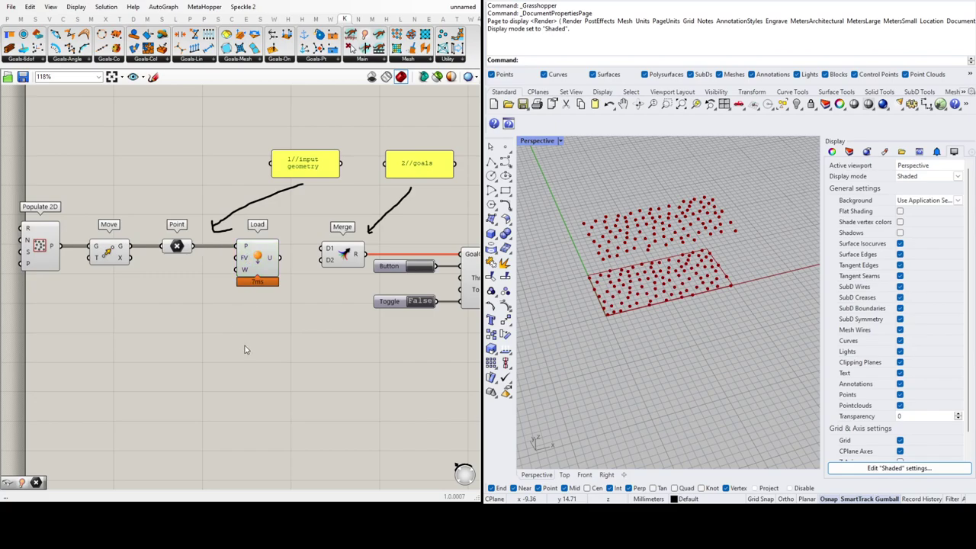
- Add a Unit Z vector below Point and connect its V output to Load's FV input
{"action": "left_click", "coordinate": [213, 304]}
{"action": "left_click_drag", "start_coordinate": [214, 313], "coordinate": [236, 257]}
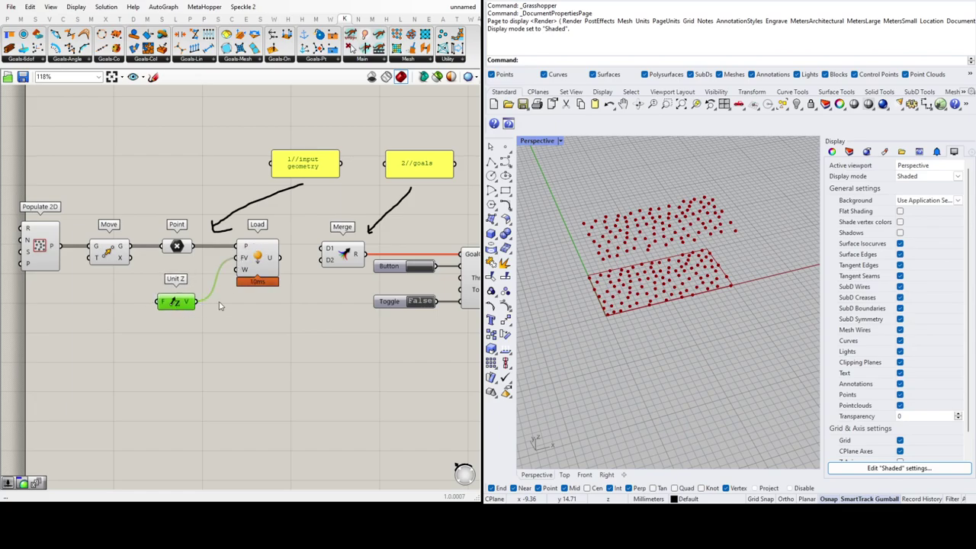
{"action": "left_click", "coordinate": [213, 330]}
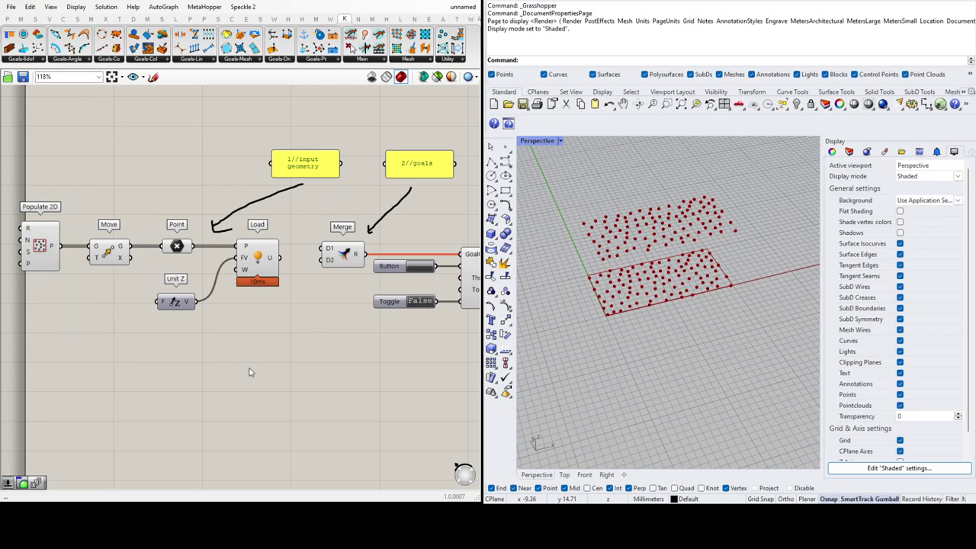
- Insert a Negative component between Unit Z and Load's FV input and align the two components
{"action": "left_click", "coordinate": [217, 316]}
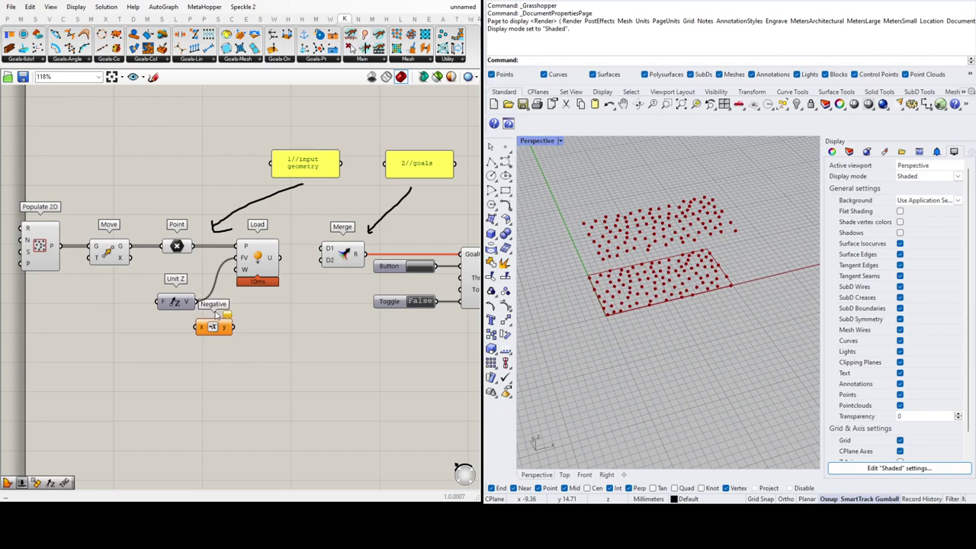
{"action": "left_click_drag", "start_coordinate": [197, 303], "coordinate": [236, 257]}
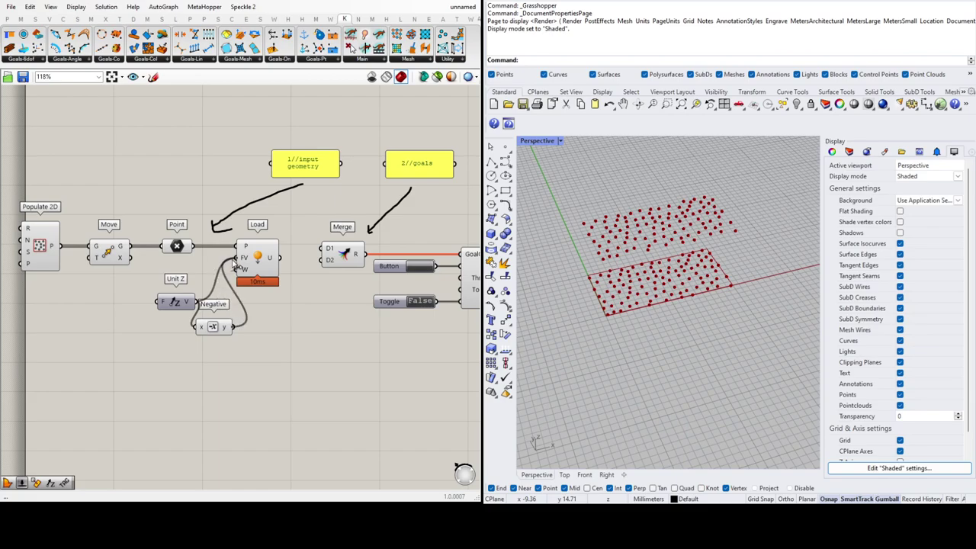
{"action": "left_click_drag", "start_coordinate": [176, 308], "coordinate": [150, 333]}
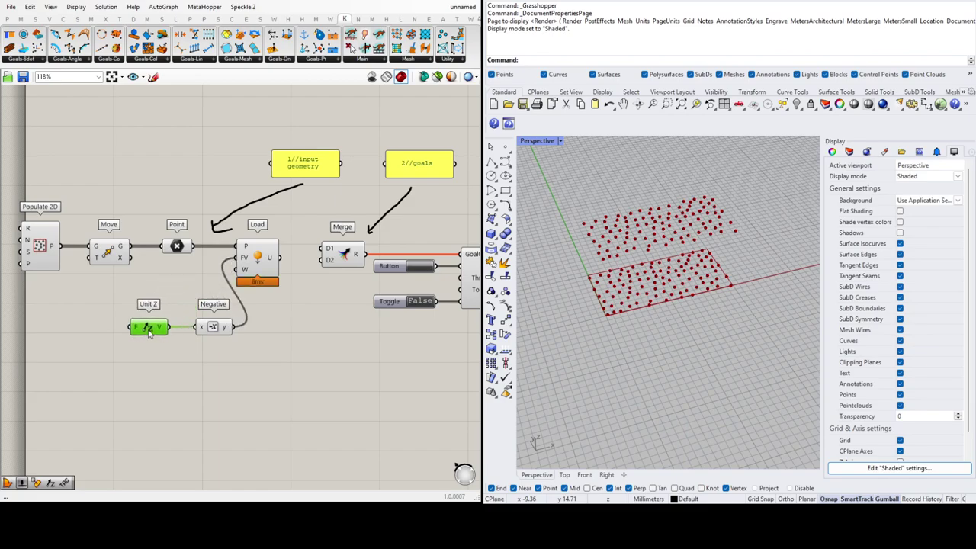
{"action": "left_click_drag", "start_coordinate": [222, 330], "coordinate": [212, 329]}
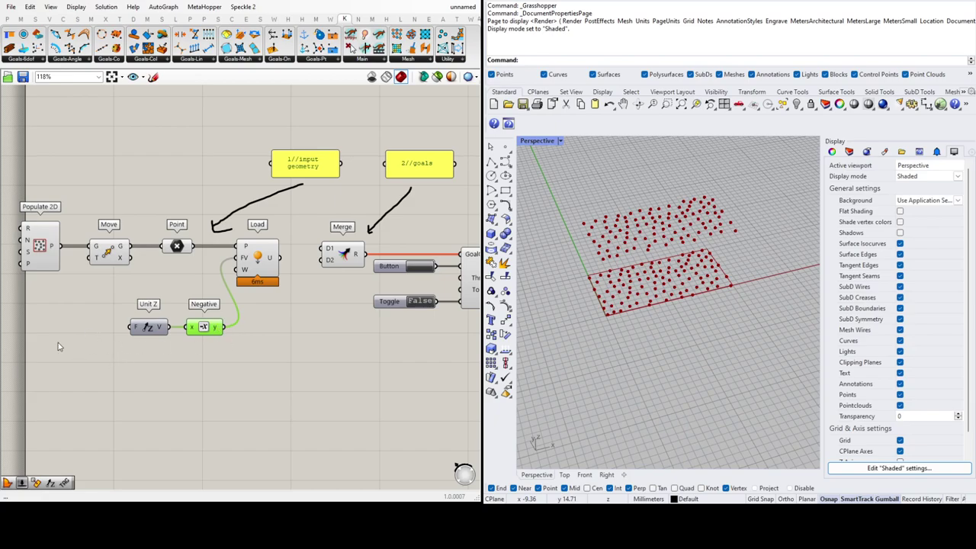
- Add a 1.000 number slider, connect it to Unit Z's F input and set it to 0.448
{"action": "left_click", "coordinate": [34, 328]}
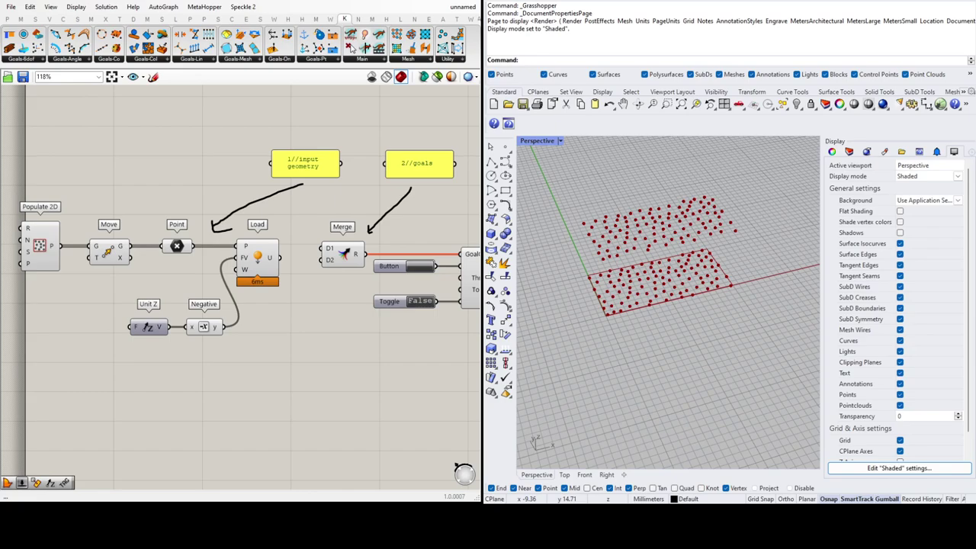
{"action": "key", "text": "Return"}
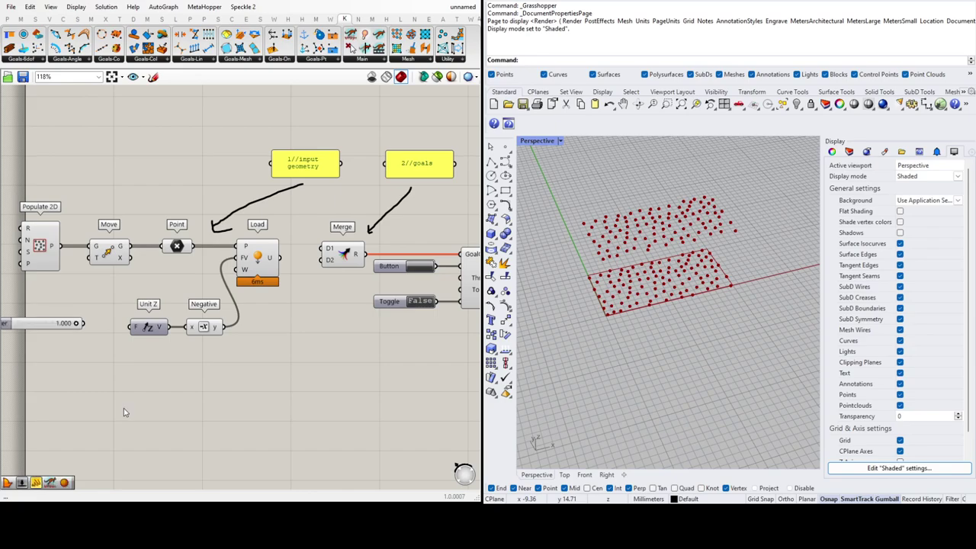
{"action": "left_click_drag", "start_coordinate": [76, 323], "coordinate": [129, 327]}
{"action": "mouse_move", "coordinate": [43, 326]}
{"action": "left_mouse_down"}
{"action": "mouse_move", "coordinate": [65, 327]}
{"action": "mouse_move", "coordinate": [26, 331]}
{"action": "mouse_move", "coordinate": [48, 329]}
{"action": "left_mouse_up"}
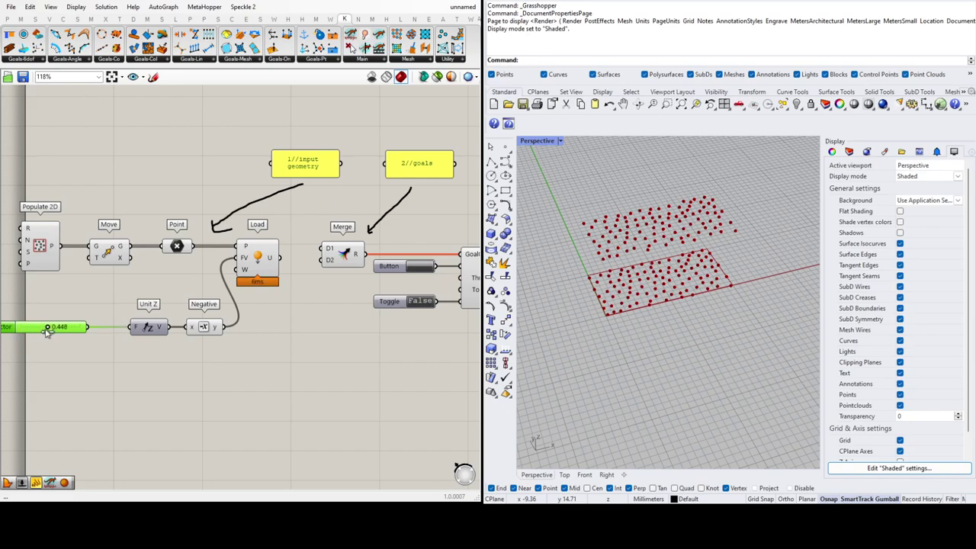
{"action": "left_click_drag", "start_coordinate": [153, 329], "coordinate": [141, 329]}
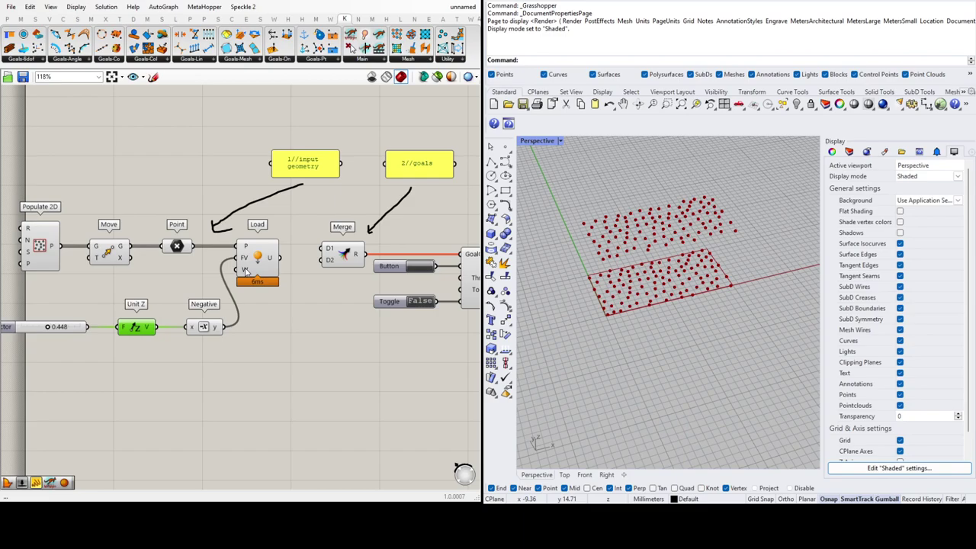
{"action": "left_click", "coordinate": [285, 332]}
- Connect Load's U output to Merge's D1 input
{"action": "scroll", "coordinate": [158, 263], "scroll_direction": "down", "scroll_amount": 3}
{"action": "scroll", "coordinate": [263, 270], "scroll_direction": "up", "scroll_amount": 4}
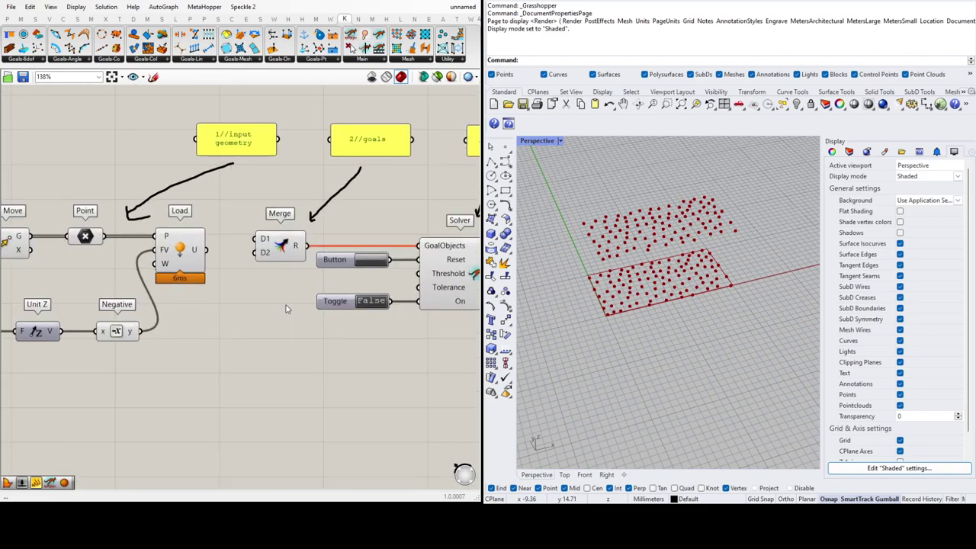
{"action": "left_click_drag", "start_coordinate": [206, 250], "coordinate": [256, 239]}
{"action": "scroll", "coordinate": [237, 256], "scroll_direction": "down", "scroll_amount": 3}
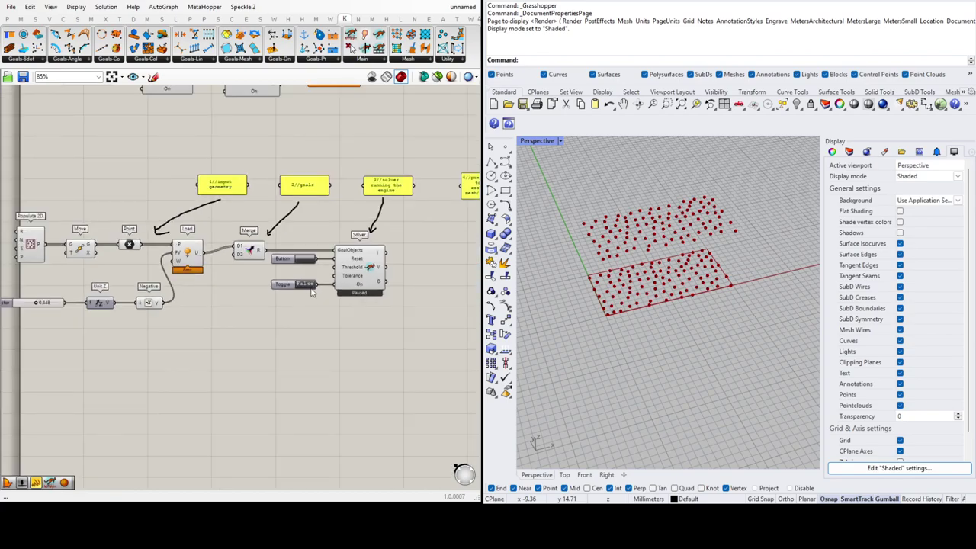
- Add a Panel beside Solver, connect it to the I output and shrink it above that output
{"action": "scroll", "coordinate": [398, 275], "scroll_direction": "up", "scroll_amount": 3}
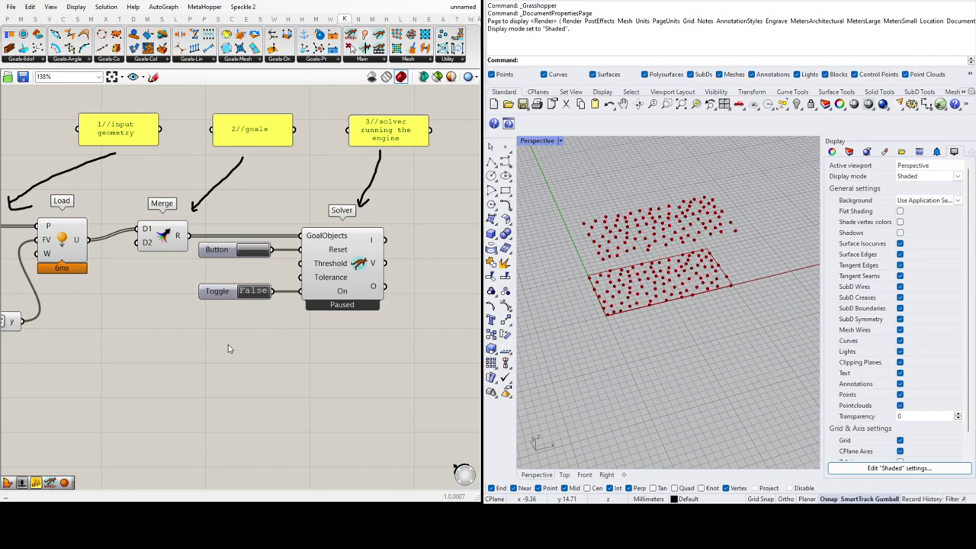
{"action": "key", "text": "ctrl+z"}
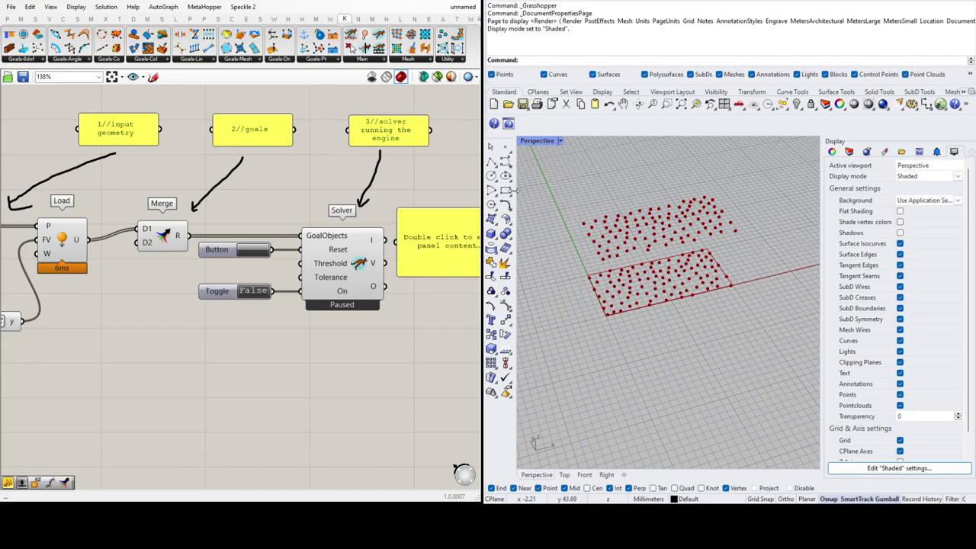
{"action": "scroll", "coordinate": [155, 289], "scroll_direction": "down", "scroll_amount": 3}
{"action": "scroll", "coordinate": [285, 288], "scroll_direction": "up", "scroll_amount": 3}
{"action": "left_click_drag", "start_coordinate": [345, 260], "coordinate": [367, 259]}
{"action": "left_click_drag", "start_coordinate": [293, 241], "coordinate": [326, 242]}
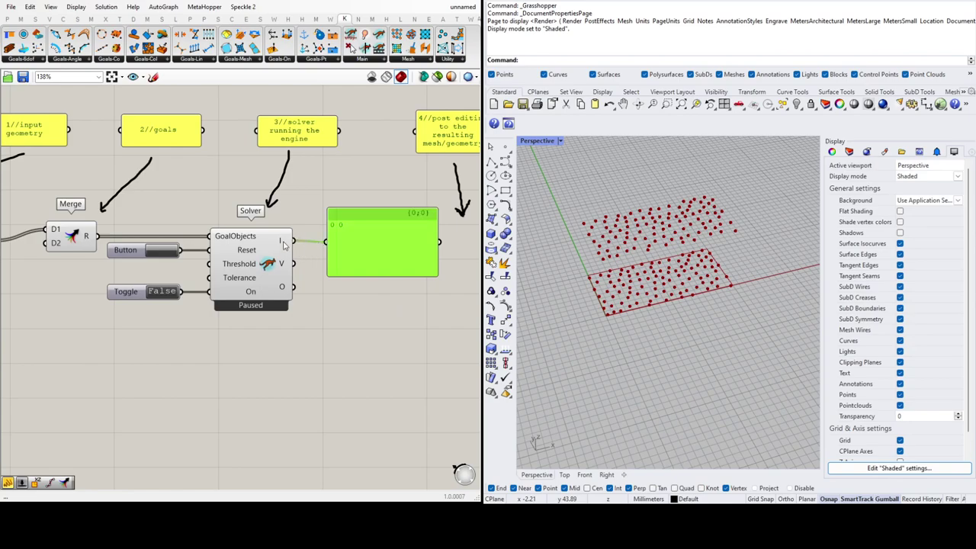
{"action": "left_click_drag", "start_coordinate": [439, 277], "coordinate": [377, 222]}
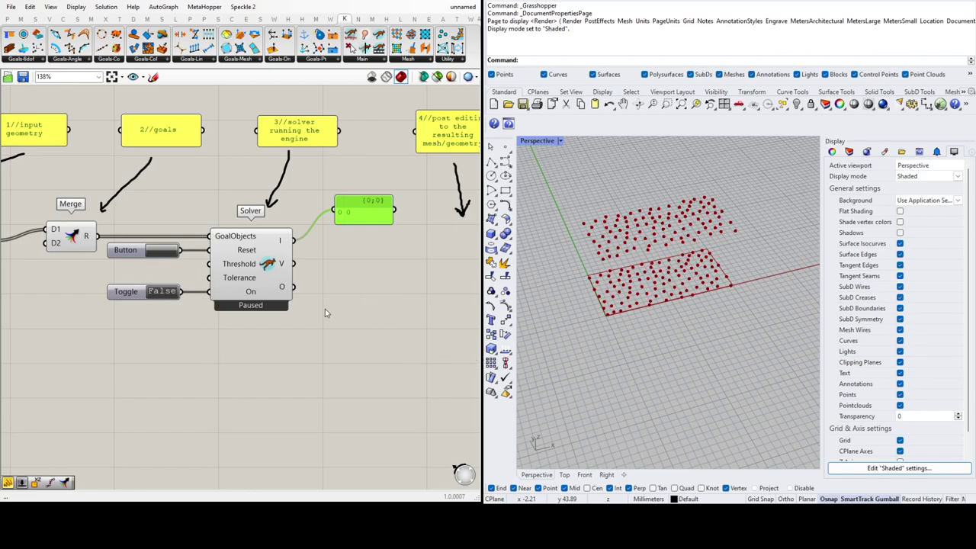
- Add a second Panel, connect it to Solver's V output and enlarge it under the post editing arrow to show the point coordinates
{"action": "left_click", "coordinate": [386, 273]}
{"action": "left_click", "coordinate": [419, 312]}
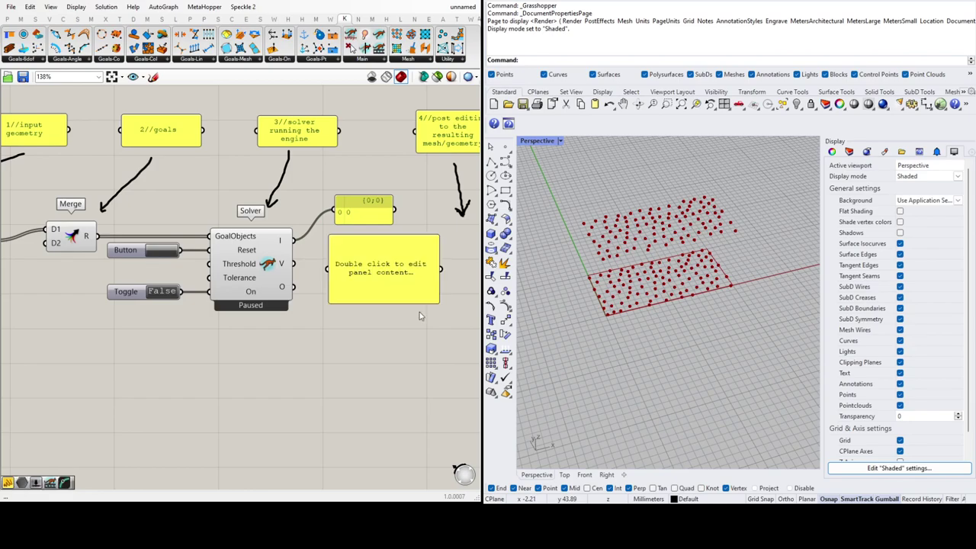
{"action": "left_click_drag", "start_coordinate": [294, 263], "coordinate": [385, 393]}
{"action": "scroll", "coordinate": [324, 273], "scroll_direction": "down", "scroll_amount": 3}
{"action": "left_click_drag", "start_coordinate": [390, 348], "coordinate": [476, 304]}
{"action": "left_click_drag", "start_coordinate": [415, 304], "coordinate": [365, 305]}
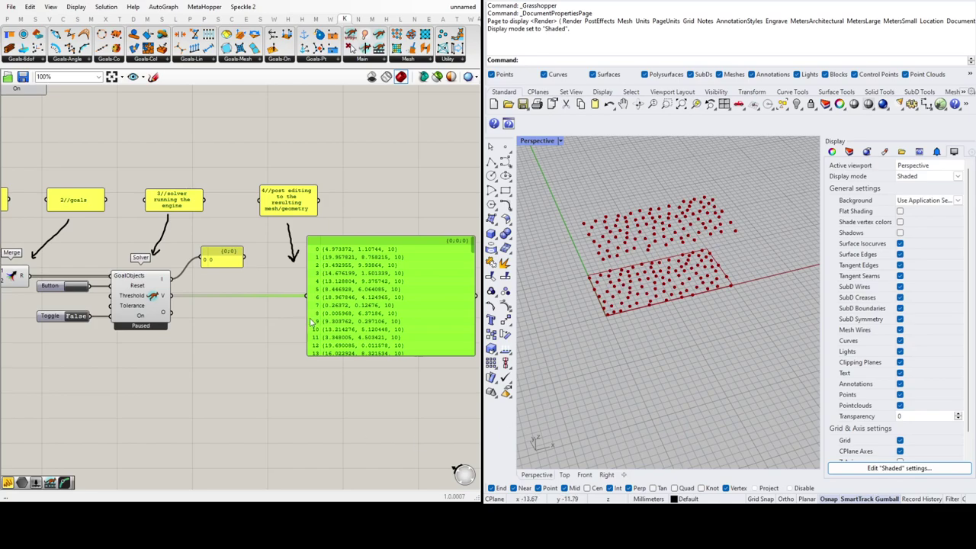
{"action": "left_click", "coordinate": [221, 378]}
{"action": "scroll", "coordinate": [131, 313], "scroll_direction": "up", "scroll_amount": 5}
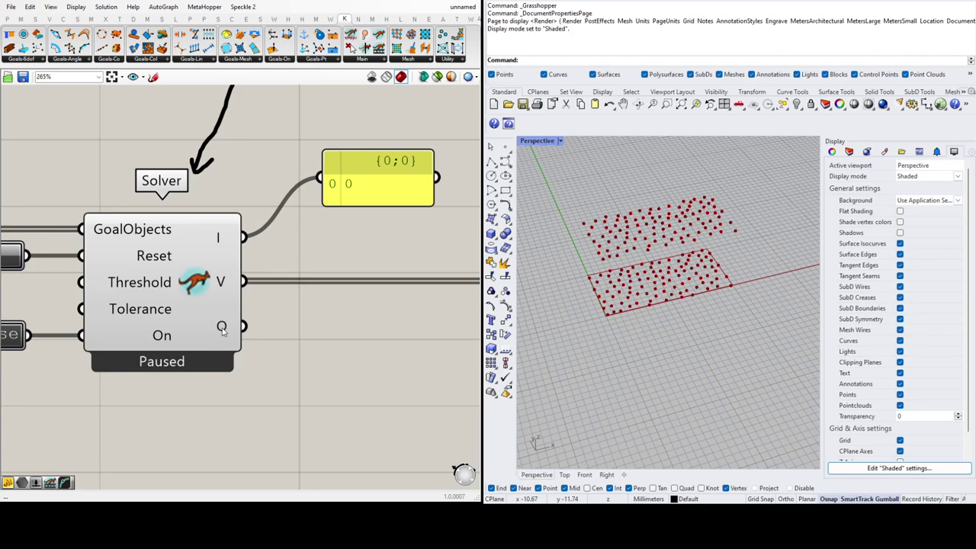
- Turn off the viewport preview of the input components from Populate 2D and the Factor slider through Load
{"action": "scroll", "coordinate": [296, 336], "scroll_direction": "down", "scroll_amount": 8}
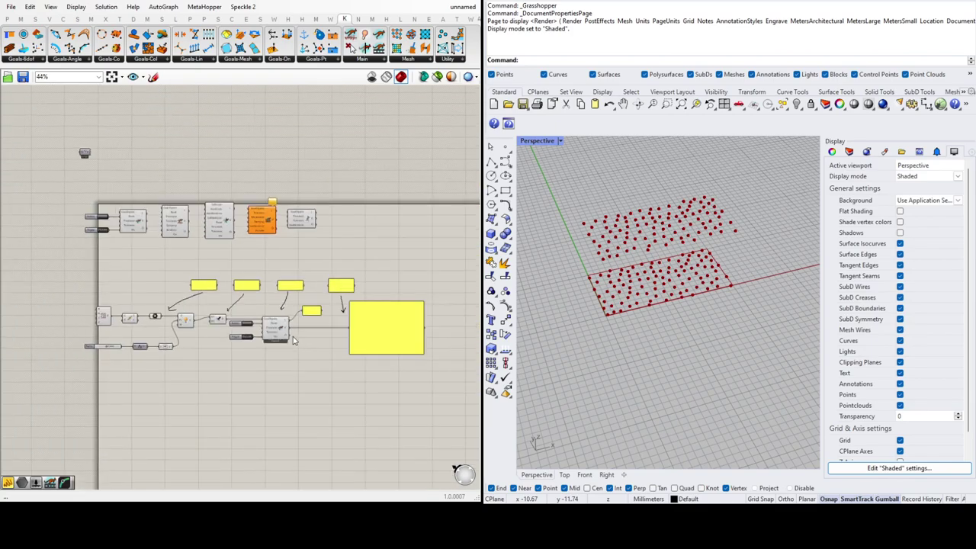
{"action": "scroll", "coordinate": [210, 354], "scroll_direction": "up", "scroll_amount": 4}
{"action": "scroll", "coordinate": [314, 313], "scroll_direction": "down", "scroll_amount": 1}
{"action": "scroll", "coordinate": [327, 314], "scroll_direction": "up", "scroll_amount": 2}
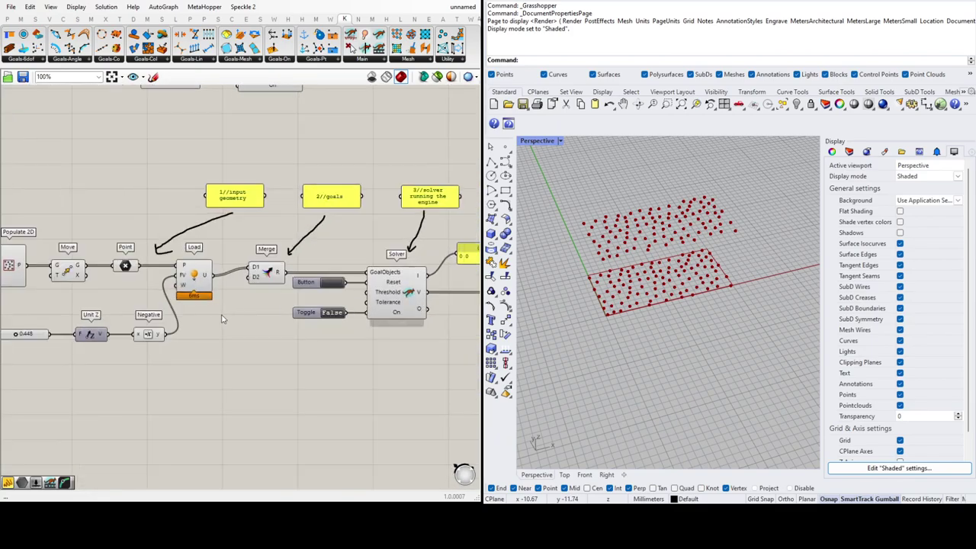
{"action": "scroll", "coordinate": [343, 311], "scroll_direction": "up", "scroll_amount": 2}
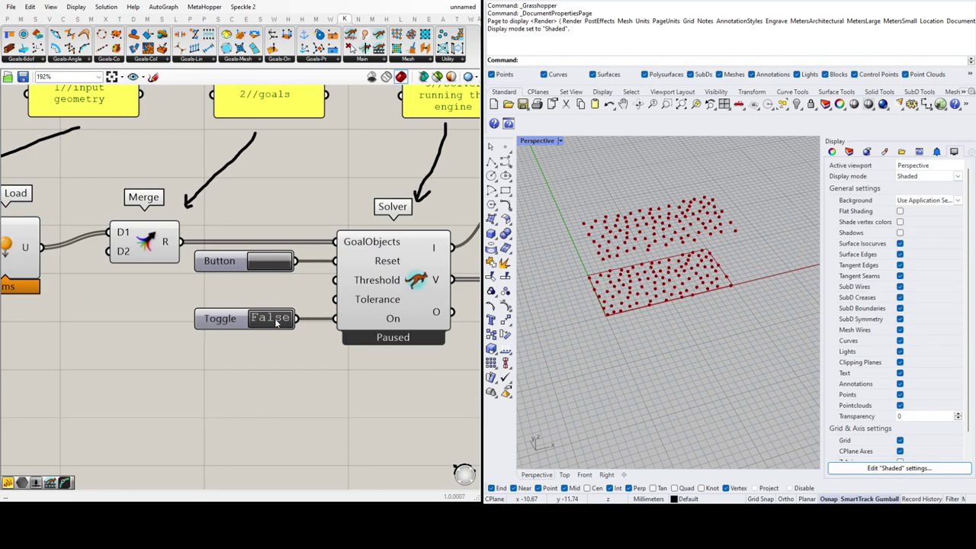
{"action": "scroll", "coordinate": [277, 322], "scroll_direction": "down", "scroll_amount": 3}
{"action": "left_click_drag", "start_coordinate": [248, 346], "coordinate": [65, 230]}
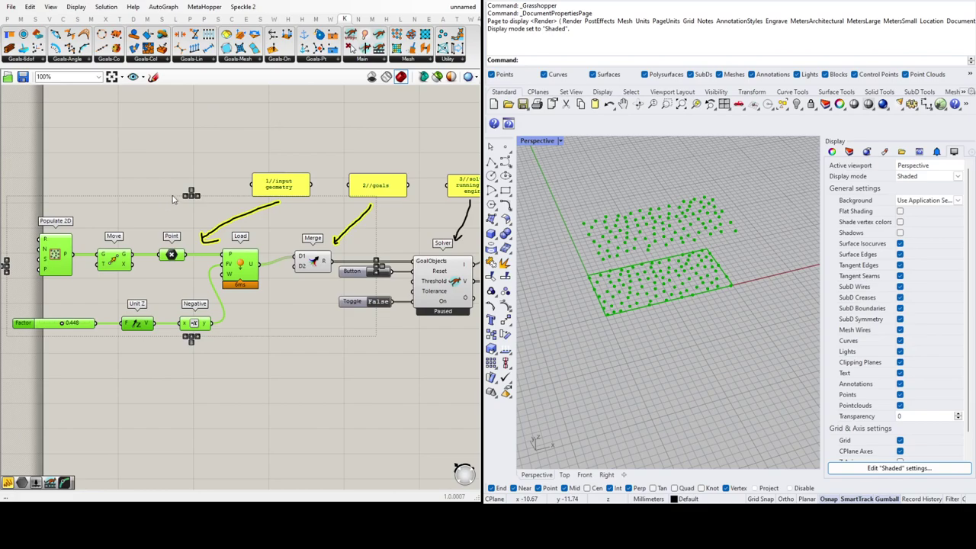
{"action": "left_click", "coordinate": [145, 185]}
{"action": "scroll", "coordinate": [145, 184], "scroll_direction": "down", "scroll_amount": 2}
{"action": "scroll", "coordinate": [259, 267], "scroll_direction": "up", "scroll_amount": 2}
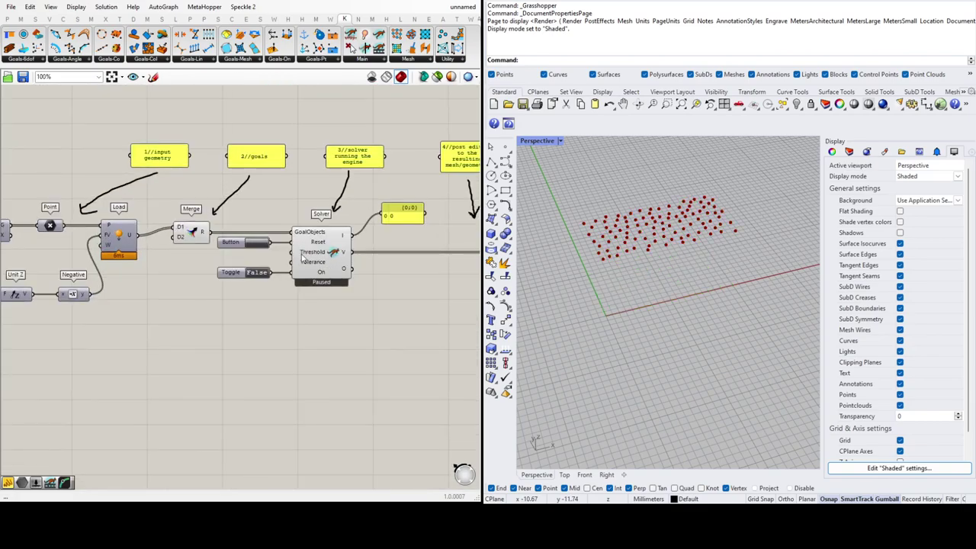
{"action": "left_click", "coordinate": [193, 230]}
{"action": "left_click", "coordinate": [278, 342]}
- Run the Kangaroo Solver by setting the Toggle on its On input to True
{"action": "scroll", "coordinate": [352, 248], "scroll_direction": "up", "scroll_amount": 2}
{"action": "left_click", "coordinate": [206, 294]}
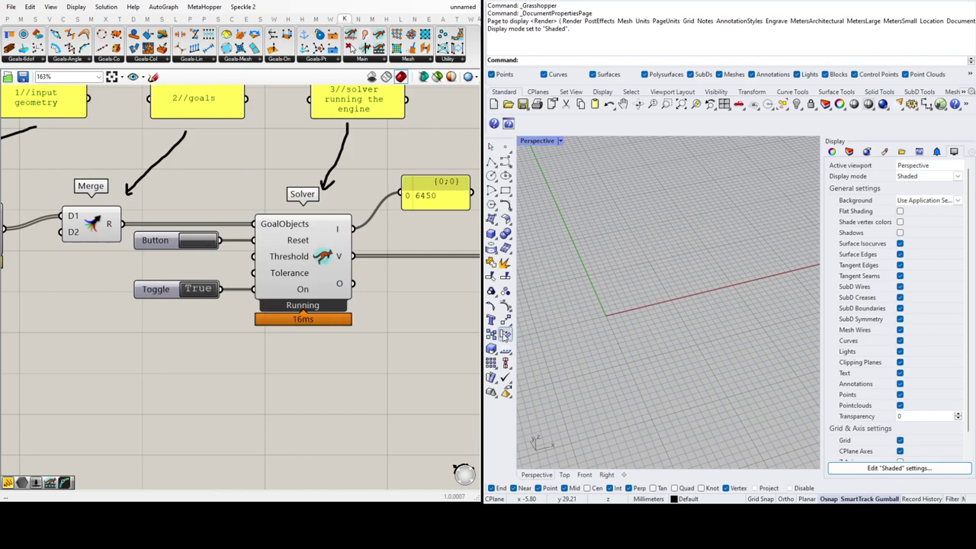
{"action": "scroll", "coordinate": [370, 288], "scroll_direction": "down", "scroll_amount": 2}
{"action": "scroll", "coordinate": [347, 236], "scroll_direction": "up", "scroll_amount": 3}
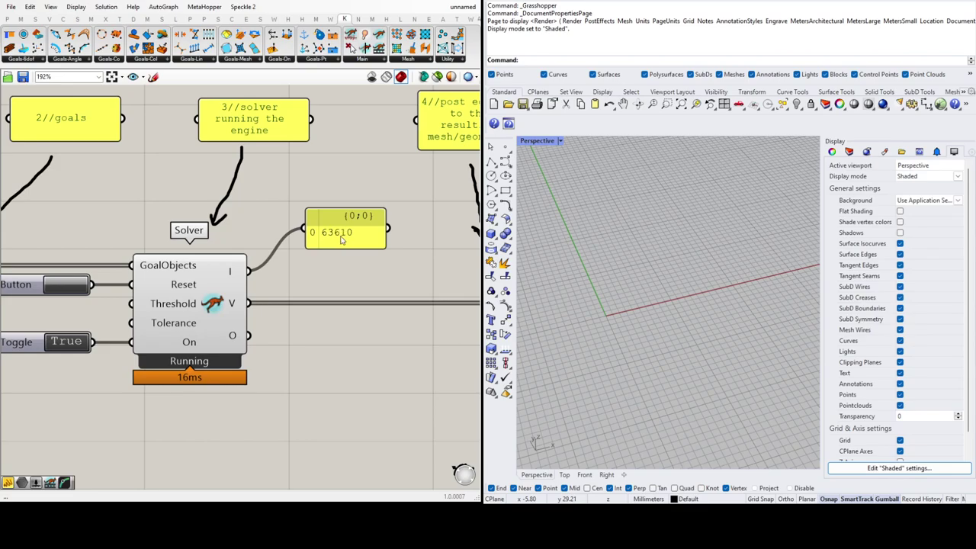
- Examine the falling points in the Rhino viewport, Solver's iteration panel and the Z coordinates in the V output panel
{"action": "scroll", "coordinate": [352, 237], "scroll_direction": "down", "scroll_amount": 2}
{"action": "scroll", "coordinate": [633, 244], "scroll_direction": "down", "scroll_amount": 2}
{"action": "scroll", "coordinate": [642, 232], "scroll_direction": "down", "scroll_amount": 3}
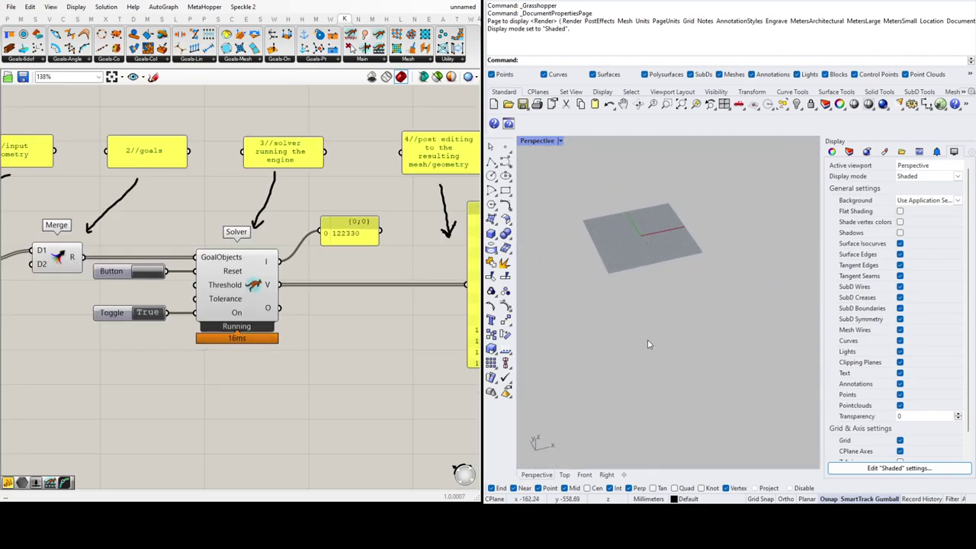
{"action": "scroll", "coordinate": [703, 352], "scroll_direction": "up", "scroll_amount": 2}
{"action": "scroll", "coordinate": [704, 352], "scroll_direction": "up", "scroll_amount": 1}
{"action": "scroll", "coordinate": [327, 275], "scroll_direction": "down", "scroll_amount": 3}
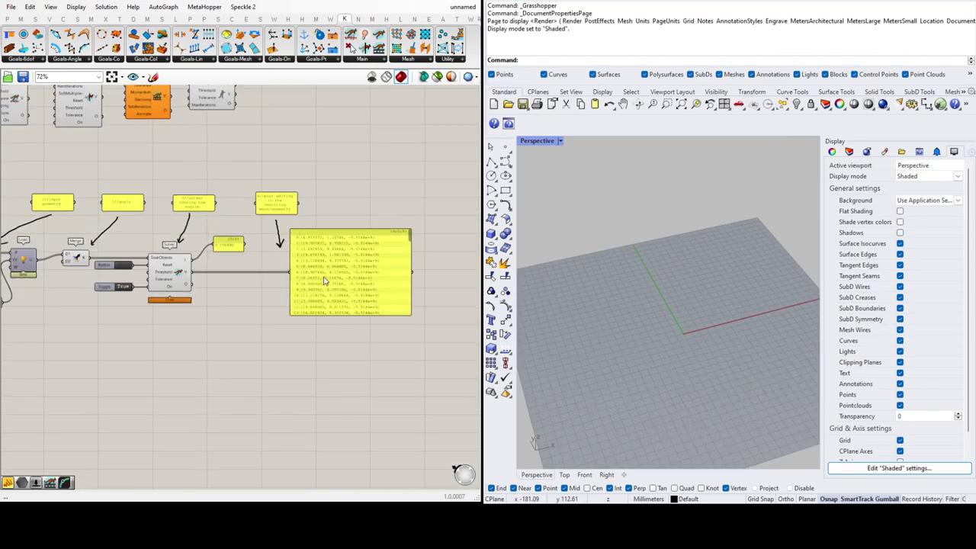
{"action": "scroll", "coordinate": [328, 275], "scroll_direction": "up", "scroll_amount": 5}
{"action": "scroll", "coordinate": [416, 183], "scroll_direction": "down", "scroll_amount": 2}
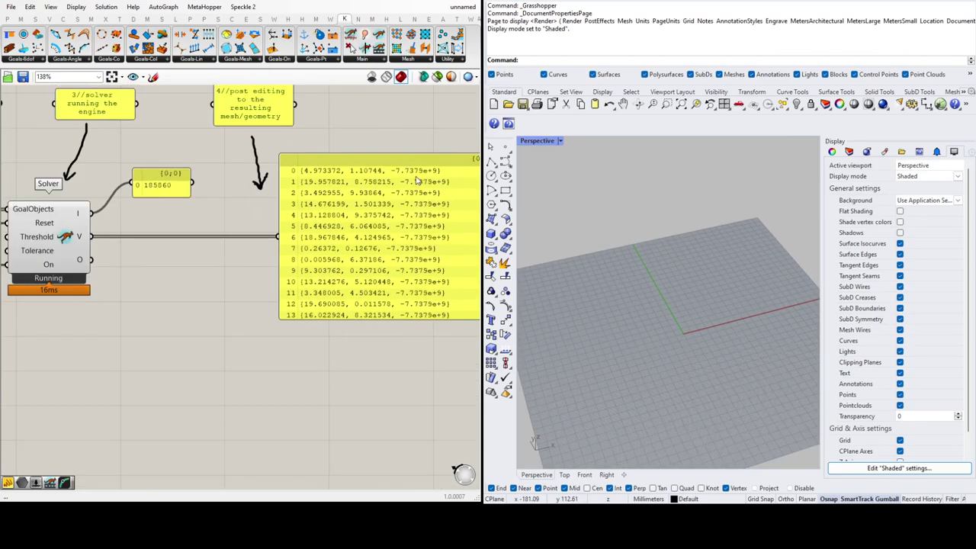
{"action": "scroll", "coordinate": [423, 259], "scroll_direction": "down", "scroll_amount": 3}
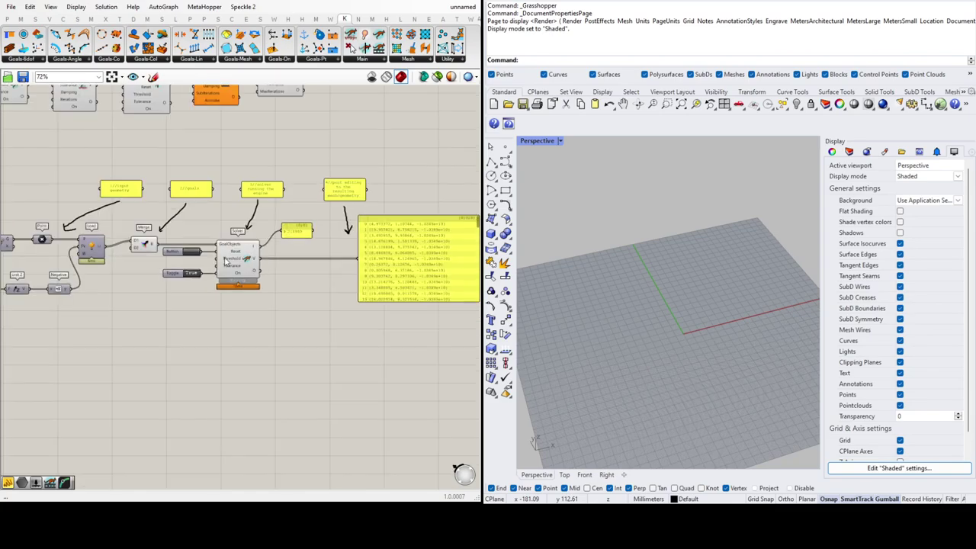
- Pause Solver by setting its Toggle to False, and reset the simulation with the Button connected to Reset
{"action": "scroll", "coordinate": [151, 292], "scroll_direction": "up", "scroll_amount": 5}
{"action": "scroll", "coordinate": [152, 293], "scroll_direction": "up", "scroll_amount": 1}
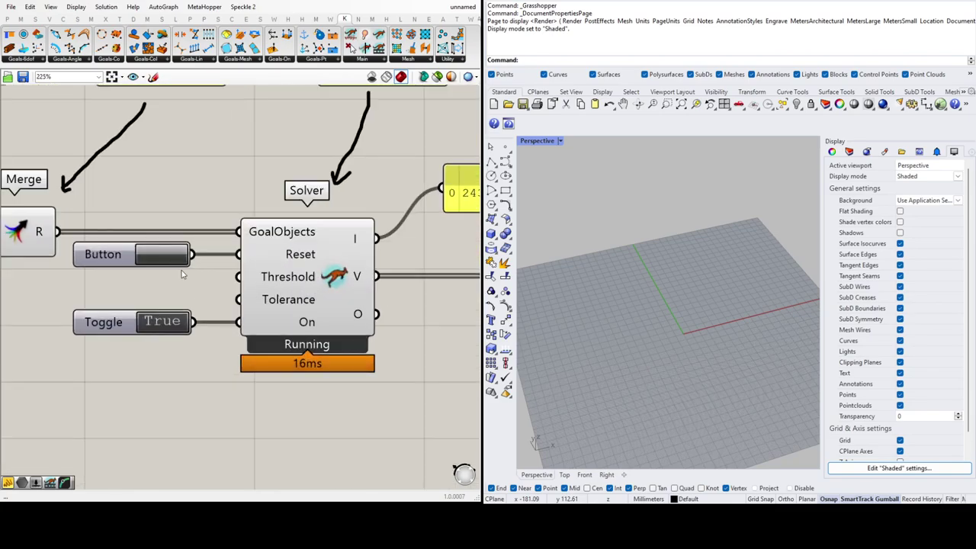
{"action": "double_click", "coordinate": [163, 321]}
{"action": "scroll", "coordinate": [202, 260], "scroll_direction": "down", "scroll_amount": 3}
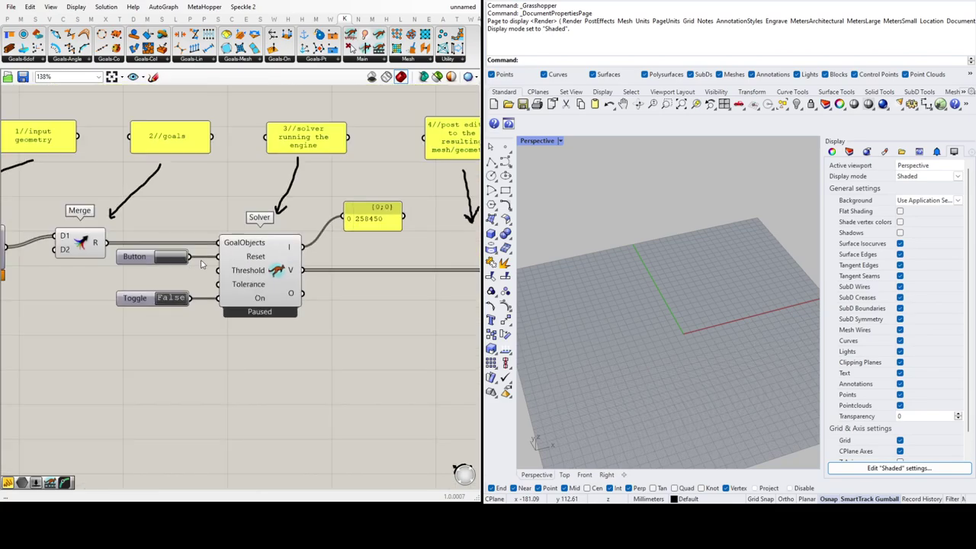
{"action": "scroll", "coordinate": [164, 263], "scroll_direction": "up", "scroll_amount": 1}
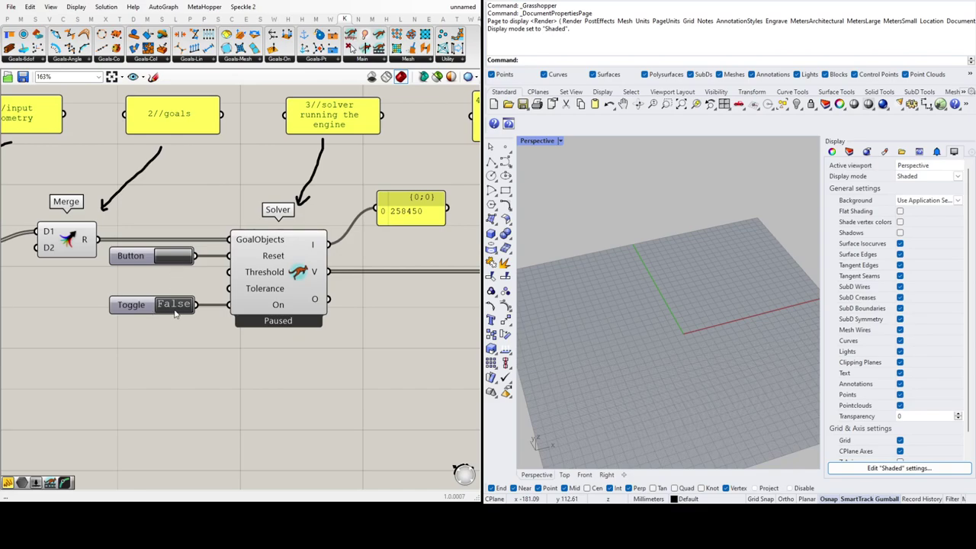
{"action": "left_click", "coordinate": [177, 257]}
{"action": "scroll", "coordinate": [697, 329], "scroll_direction": "up", "scroll_amount": 3}
{"action": "scroll", "coordinate": [672, 318], "scroll_direction": "up", "scroll_amount": 3}
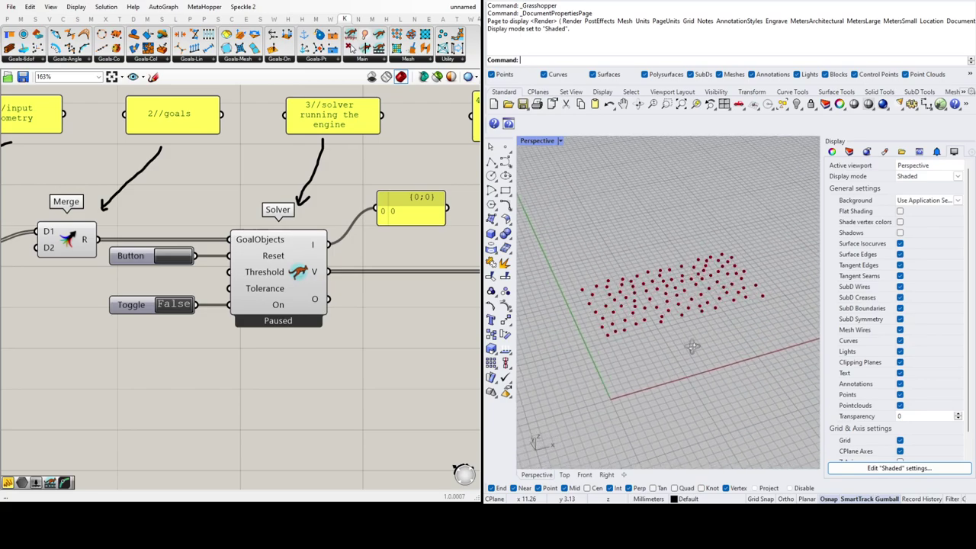
- Add a Floor goal above Load and connect its H output to Merge's D2 input
{"action": "scroll", "coordinate": [92, 261], "scroll_direction": "down", "scroll_amount": 4}
{"action": "scroll", "coordinate": [92, 261], "scroll_direction": "up", "scroll_amount": 5}
{"action": "left_click_drag", "start_coordinate": [197, 297], "coordinate": [174, 296]}
{"action": "left_click", "coordinate": [232, 339]}
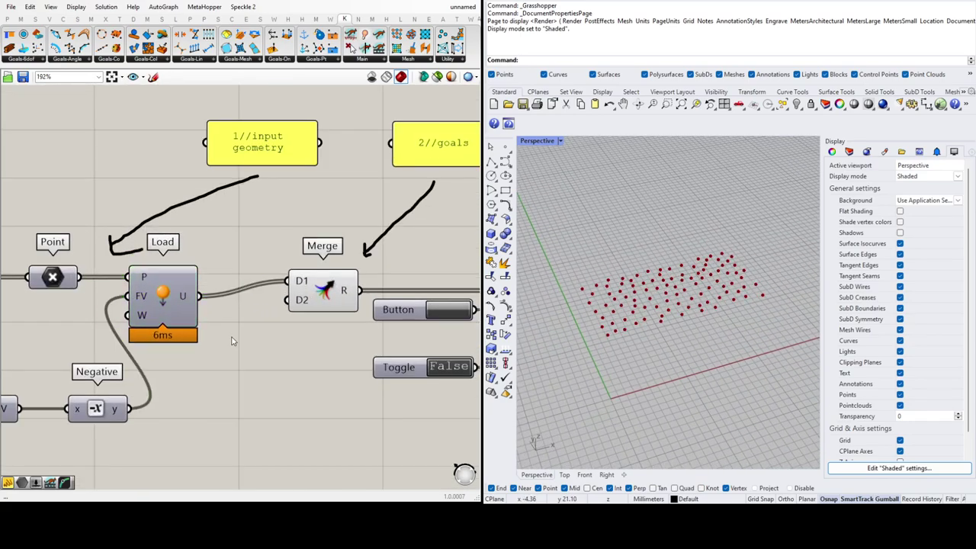
{"action": "scroll", "coordinate": [259, 320], "scroll_direction": "down", "scroll_amount": 4}
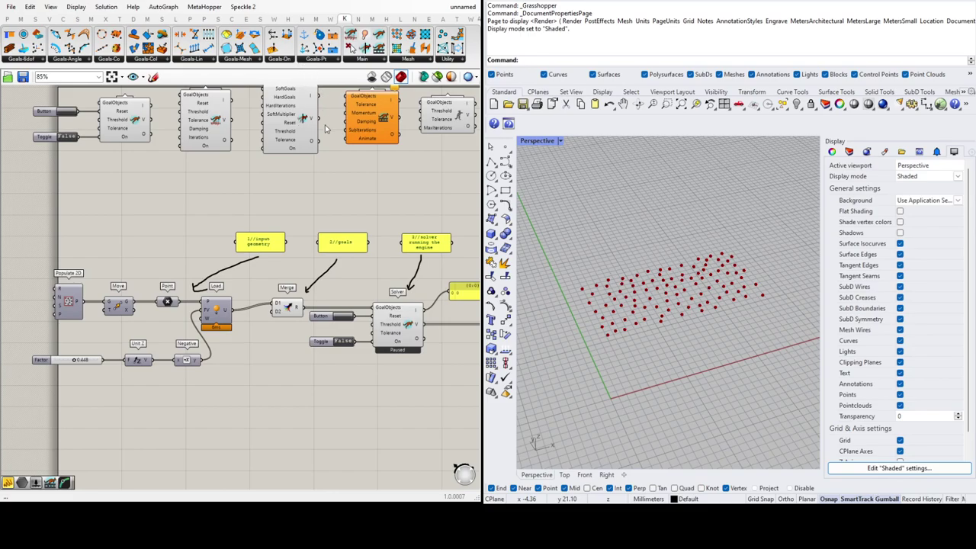
{"action": "scroll", "coordinate": [268, 296], "scroll_direction": "up", "scroll_amount": 5}
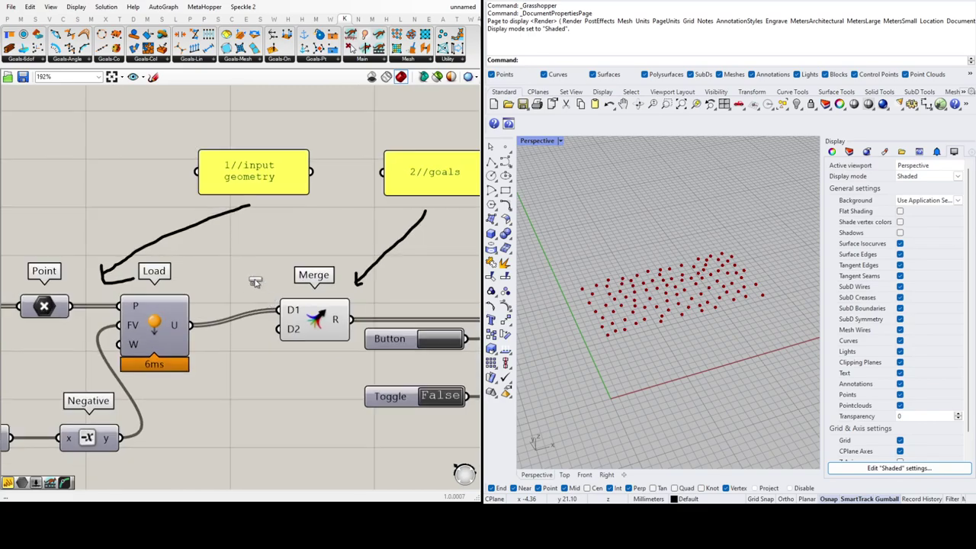
{"action": "left_click", "coordinate": [228, 251]}
{"action": "scroll", "coordinate": [243, 245], "scroll_direction": "down", "scroll_amount": 3}
{"action": "scroll", "coordinate": [240, 253], "scroll_direction": "up", "scroll_amount": 3}
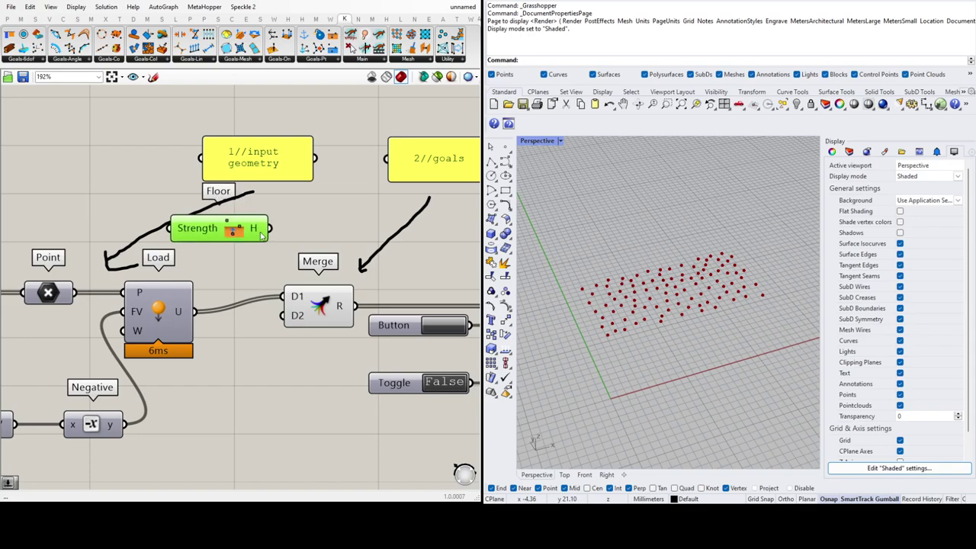
{"action": "left_click_drag", "start_coordinate": [269, 228], "coordinate": [294, 320]}
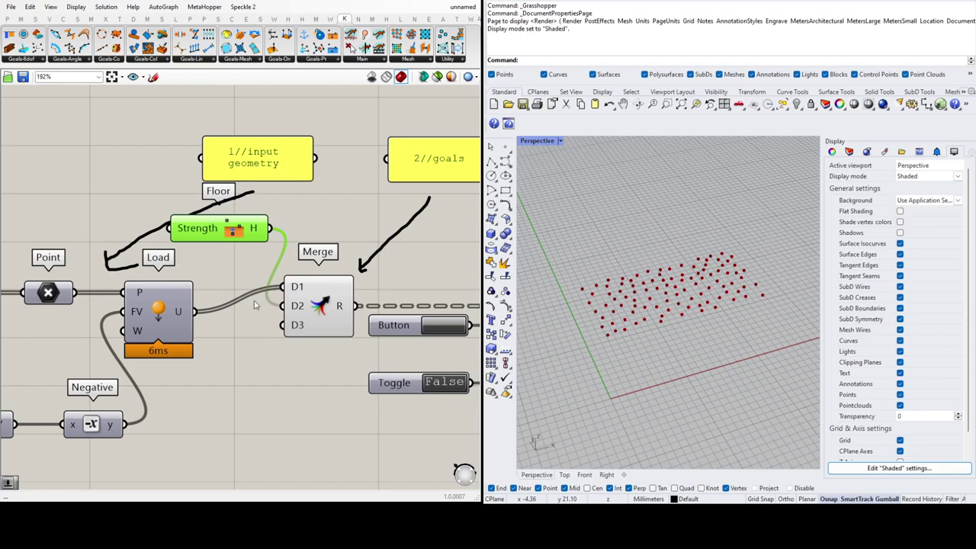
- Set Solver's Toggle to True to run the simulation with the Load and Floor goals together
{"action": "scroll", "coordinate": [169, 300], "scroll_direction": "down", "scroll_amount": 4}
{"action": "scroll", "coordinate": [291, 317], "scroll_direction": "up", "scroll_amount": 3}
{"action": "scroll", "coordinate": [111, 299], "scroll_direction": "down", "scroll_amount": 3}
{"action": "scroll", "coordinate": [285, 335], "scroll_direction": "up", "scroll_amount": 3}
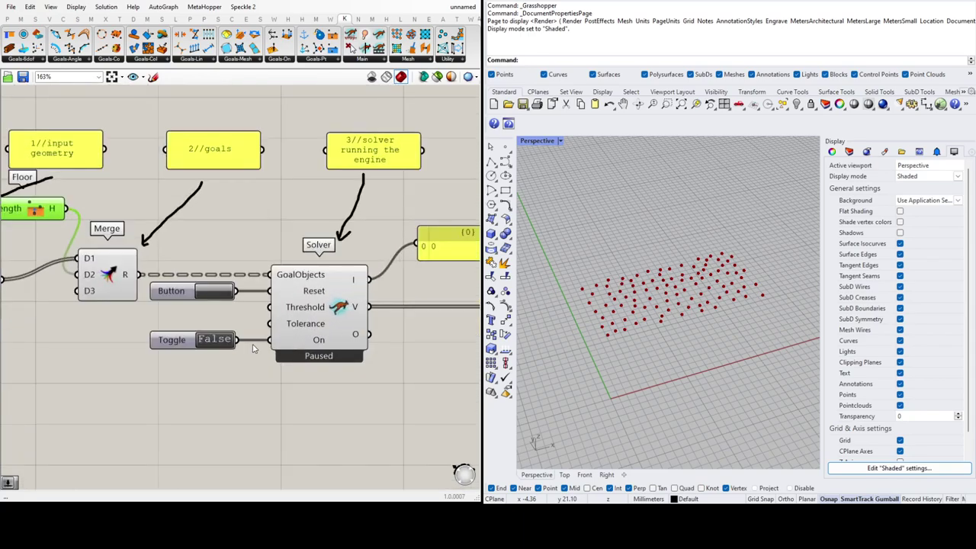
{"action": "left_click", "coordinate": [217, 339]}
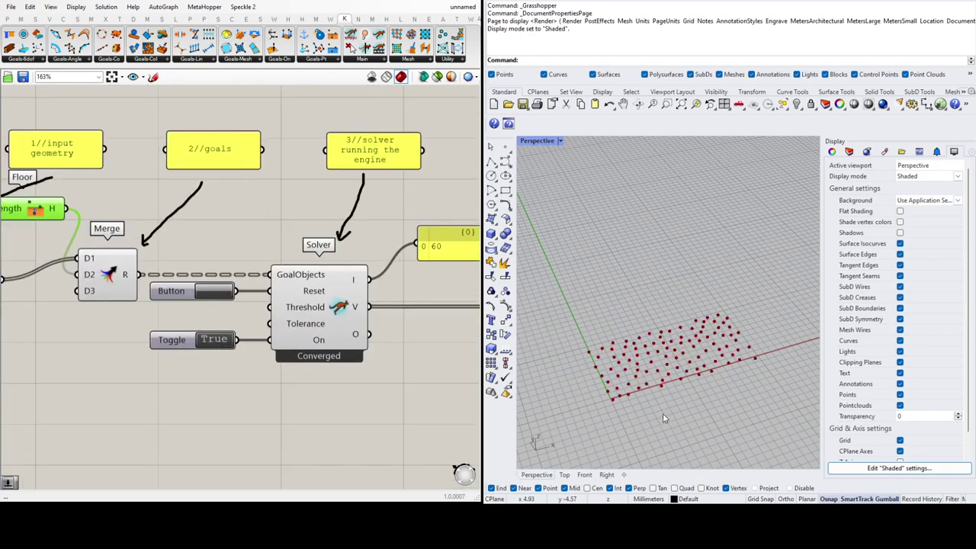
- Examine the points on the floor in the viewport, the iteration panel and the Z values in the coordinates panel
{"action": "scroll", "coordinate": [661, 335], "scroll_direction": "up", "scroll_amount": 4}
{"action": "scroll", "coordinate": [661, 336], "scroll_direction": "up", "scroll_amount": 1}
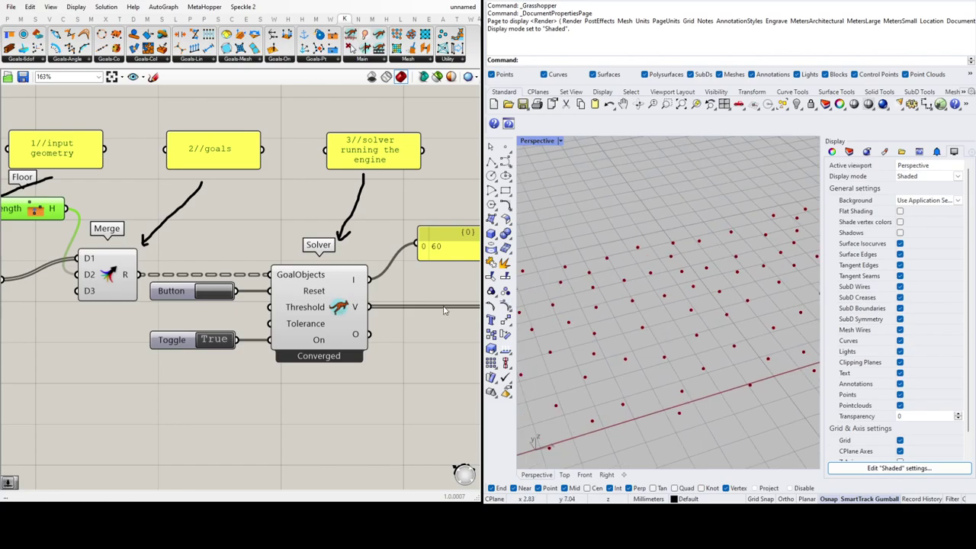
{"action": "scroll", "coordinate": [230, 326], "scroll_direction": "down", "scroll_amount": 5}
{"action": "scroll", "coordinate": [374, 309], "scroll_direction": "up", "scroll_amount": 6}
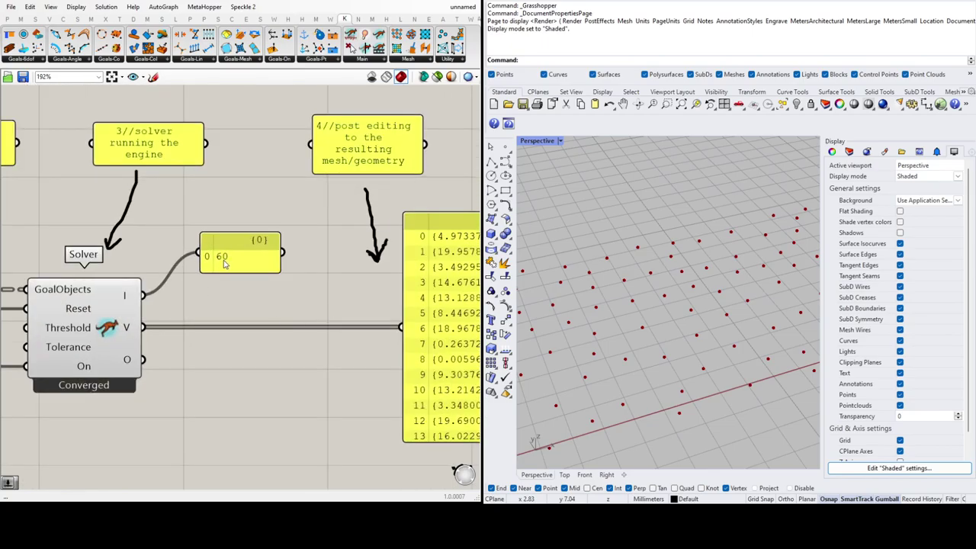
{"action": "scroll", "coordinate": [232, 264], "scroll_direction": "down", "scroll_amount": 3}
{"action": "scroll", "coordinate": [231, 264], "scroll_direction": "up", "scroll_amount": 4}
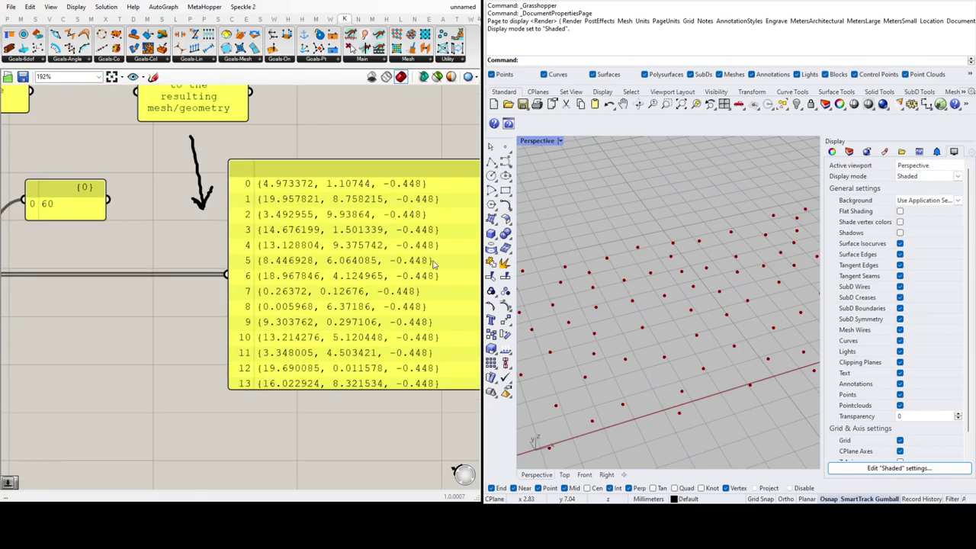
{"action": "scroll", "coordinate": [334, 281], "scroll_direction": "down", "scroll_amount": 5}
{"action": "scroll", "coordinate": [153, 269], "scroll_direction": "up", "scroll_amount": 5}
- Set Solver's Toggle to False and reset the points to their starting height
{"action": "double_click", "coordinate": [235, 316]}
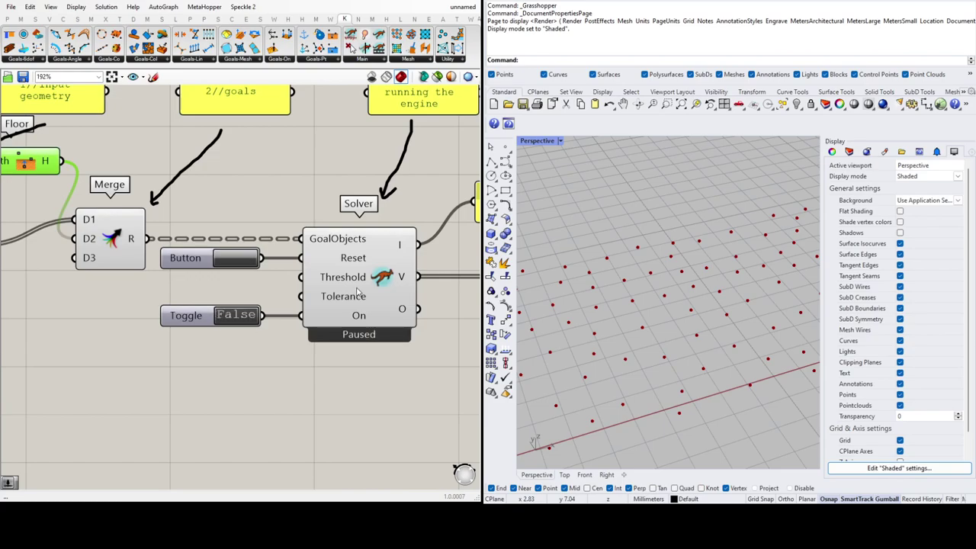
{"action": "scroll", "coordinate": [367, 290], "scroll_direction": "down", "scroll_amount": 5}
{"action": "scroll", "coordinate": [110, 315], "scroll_direction": "up", "scroll_amount": 3}
- Set the Factor slider feeding Unit Z to 0.001 to weaken the downward load
{"action": "scroll", "coordinate": [632, 319], "scroll_direction": "down", "scroll_amount": 5}
{"action": "scroll", "coordinate": [84, 341], "scroll_direction": "up", "scroll_amount": 6}
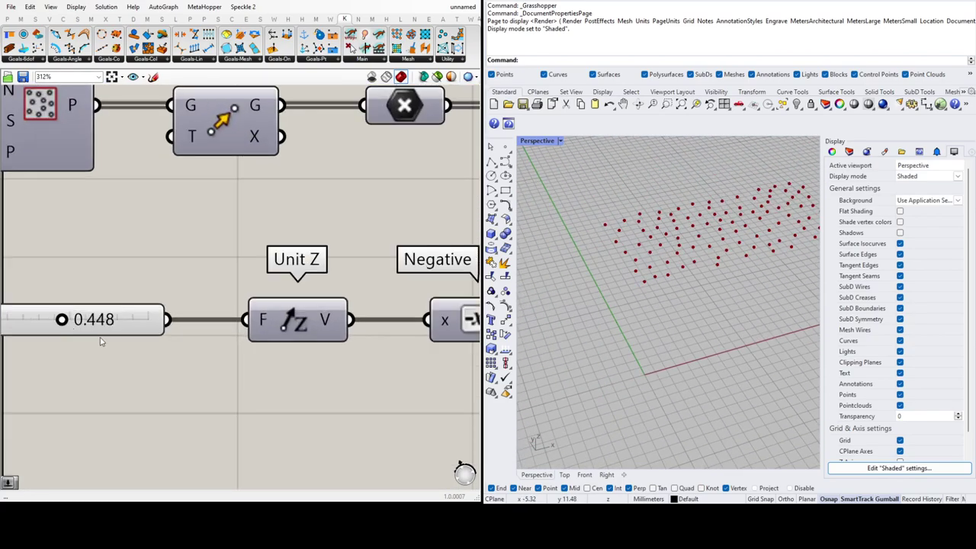
{"action": "scroll", "coordinate": [85, 339], "scroll_direction": "down", "scroll_amount": 3}
{"action": "scroll", "coordinate": [116, 314], "scroll_direction": "up", "scroll_amount": 3}
{"action": "left_click_drag", "start_coordinate": [168, 326], "coordinate": [102, 326]}
{"action": "left_click", "coordinate": [175, 327]}
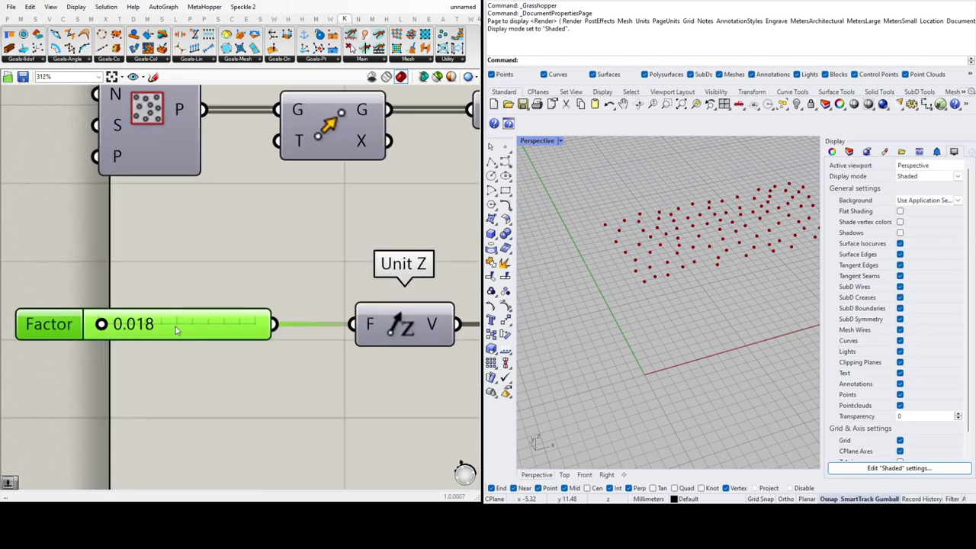
{"action": "double_click", "coordinate": [176, 327]}
{"action": "type", "text": "0.001"}
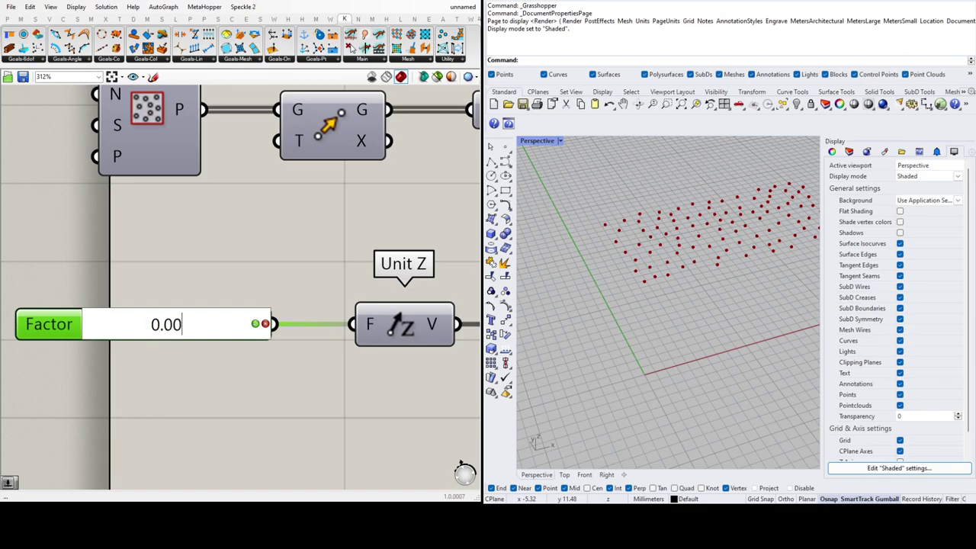
{"action": "key", "text": "Return"}
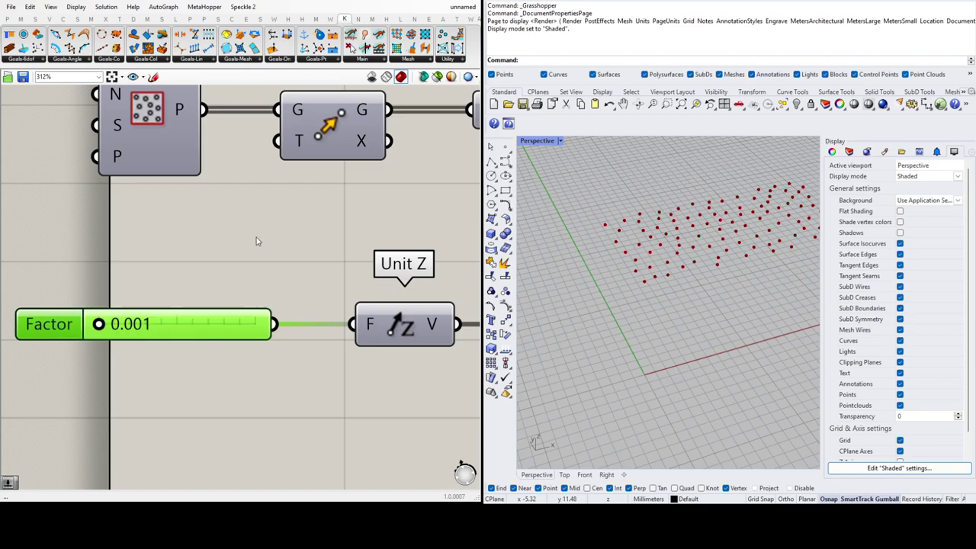
- Run Solver with the reduced load by setting its Toggle to True
{"action": "scroll", "coordinate": [246, 239], "scroll_direction": "down", "scroll_amount": 6}
{"action": "scroll", "coordinate": [353, 293], "scroll_direction": "up", "scroll_amount": 4}
{"action": "scroll", "coordinate": [259, 293], "scroll_direction": "down", "scroll_amount": 3}
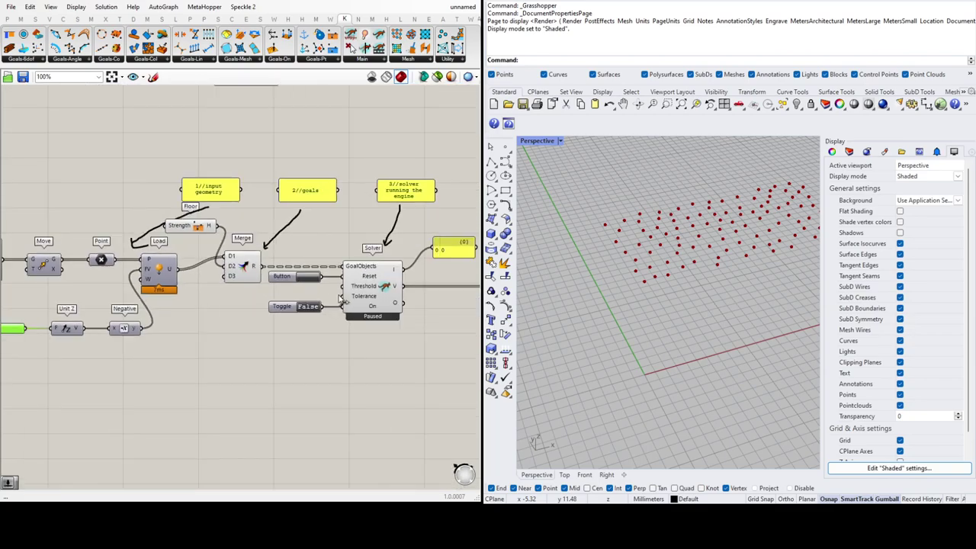
{"action": "scroll", "coordinate": [345, 290], "scroll_direction": "up", "scroll_amount": 3}
{"action": "left_click", "coordinate": [276, 320]}
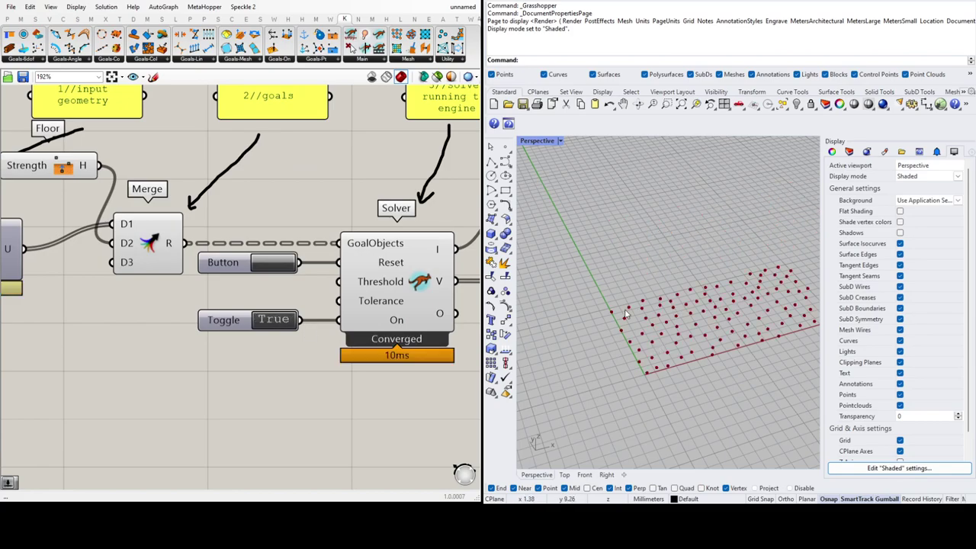
- Restart the running simulation with the Reset Button and check the iteration count in Solver's I output panel
{"action": "left_click", "coordinate": [271, 264]}
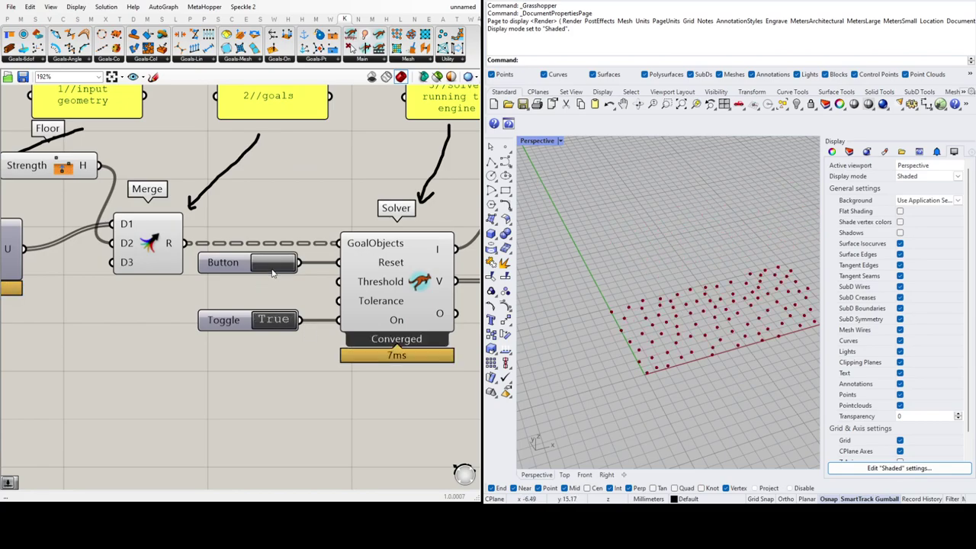
{"action": "scroll", "coordinate": [260, 276], "scroll_direction": "down", "scroll_amount": 4}
{"action": "scroll", "coordinate": [347, 229], "scroll_direction": "up", "scroll_amount": 4}
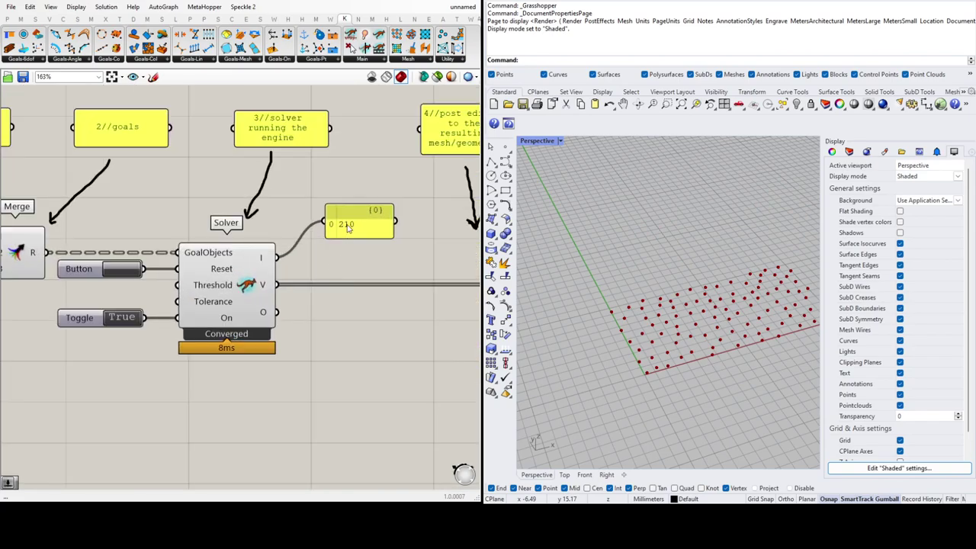
{"action": "left_click", "coordinate": [122, 268]}
- Review the definition from the Factor slider through the goals and Solver to the panel showing Solver's V output points
{"action": "scroll", "coordinate": [361, 235], "scroll_direction": "down", "scroll_amount": 3}
{"action": "scroll", "coordinate": [356, 233], "scroll_direction": "down", "scroll_amount": 3}
{"action": "scroll", "coordinate": [94, 281], "scroll_direction": "up", "scroll_amount": 6}
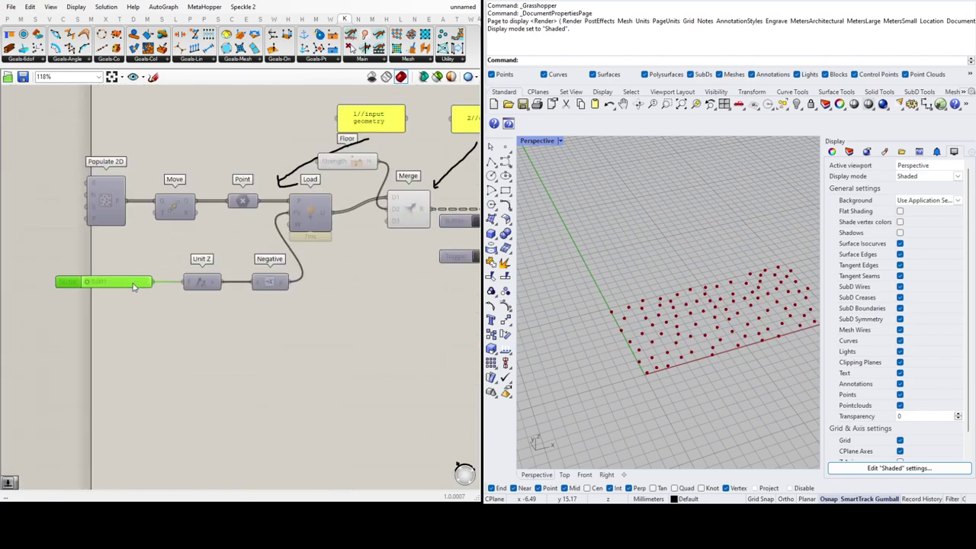
{"action": "scroll", "coordinate": [93, 282], "scroll_direction": "down", "scroll_amount": 7}
{"action": "scroll", "coordinate": [296, 263], "scroll_direction": "up", "scroll_amount": 5}
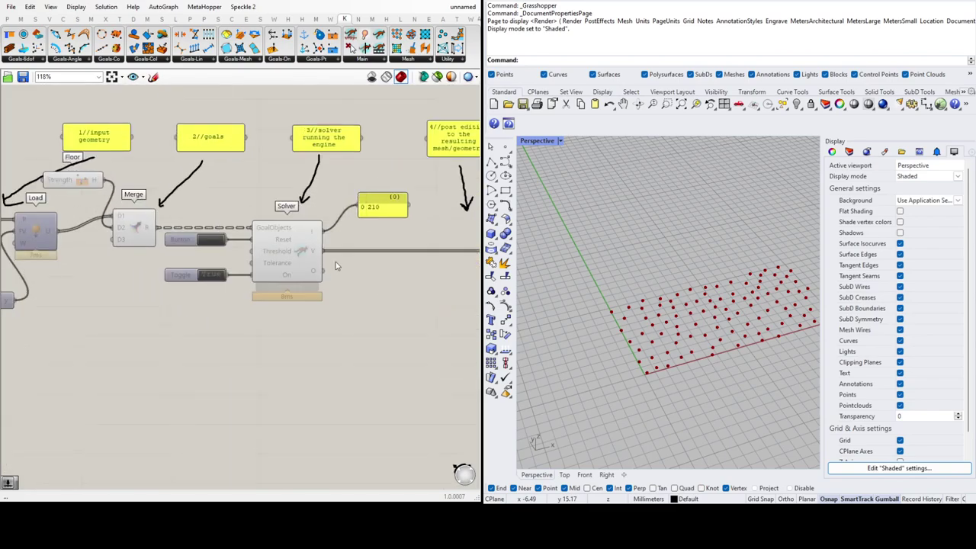
{"action": "scroll", "coordinate": [263, 252], "scroll_direction": "down", "scroll_amount": 4}
{"action": "right_click_drag", "start_coordinate": [396, 239], "coordinate": [398, 237]}
{"action": "scroll", "coordinate": [397, 239], "scroll_direction": "up", "scroll_amount": 1}
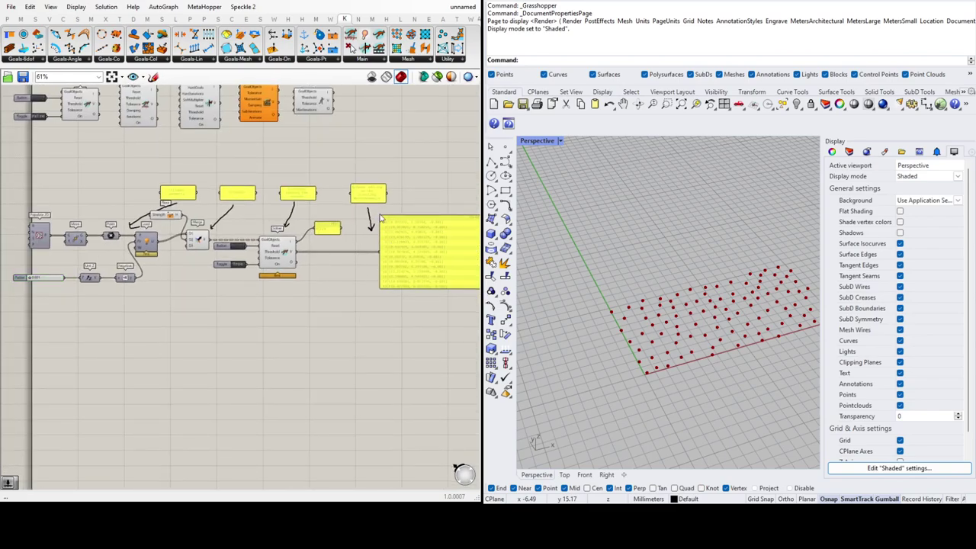
{"action": "scroll", "coordinate": [326, 261], "scroll_direction": "up", "scroll_amount": 3}
{"action": "scroll", "coordinate": [326, 262], "scroll_direction": "down", "scroll_amount": 2}
{"action": "scroll", "coordinate": [350, 259], "scroll_direction": "up", "scroll_amount": 2}
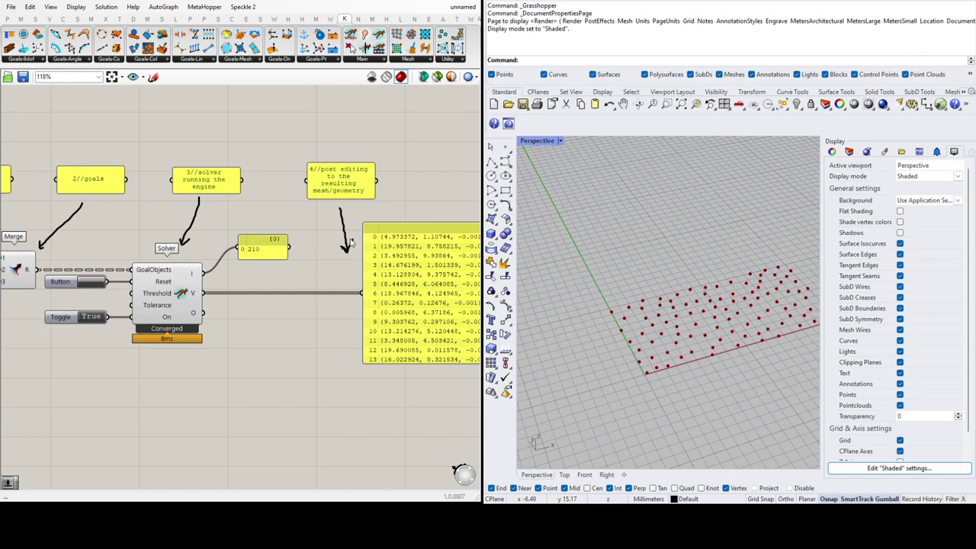
{"action": "scroll", "coordinate": [351, 241], "scroll_direction": "down", "scroll_amount": 2}
{"action": "scroll", "coordinate": [351, 242], "scroll_direction": "up", "scroll_amount": 2}
{"action": "scroll", "coordinate": [352, 241], "scroll_direction": "down", "scroll_amount": 2}
{"action": "scroll", "coordinate": [357, 265], "scroll_direction": "up", "scroll_amount": 3}
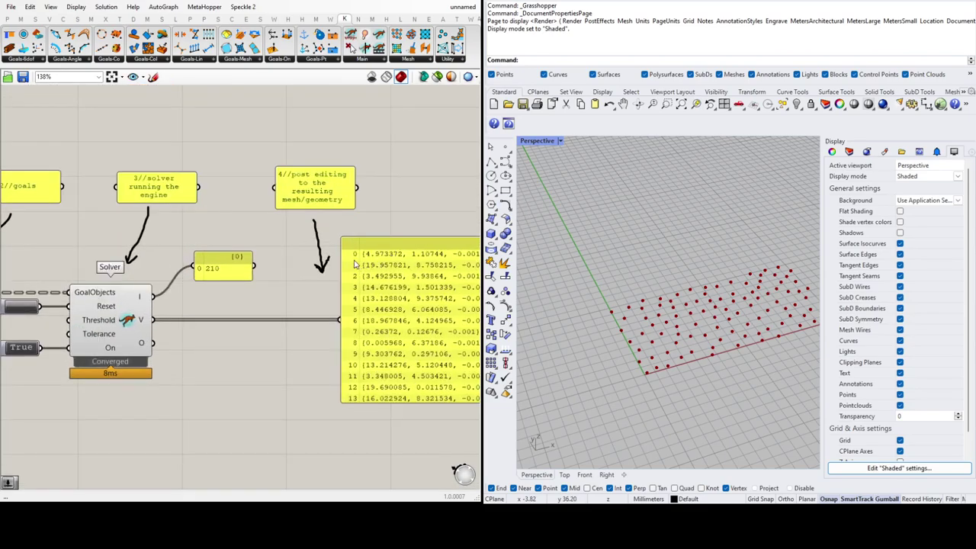
{"action": "key", "text": "Delete"}
{"action": "scroll", "coordinate": [335, 240], "scroll_direction": "down", "scroll_amount": 3}
{"action": "scroll", "coordinate": [254, 275], "scroll_direction": "up", "scroll_amount": 2}
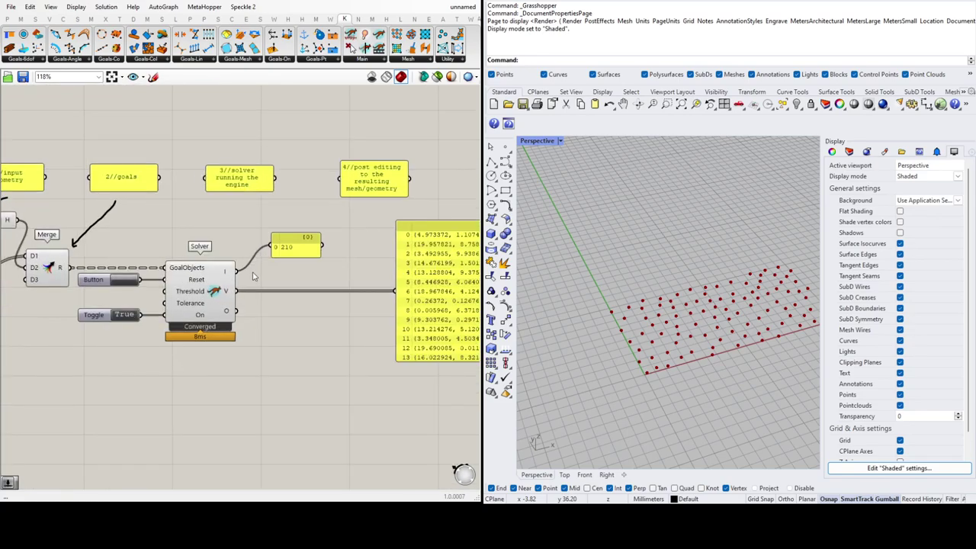
{"action": "scroll", "coordinate": [368, 293], "scroll_direction": "down", "scroll_amount": 4}
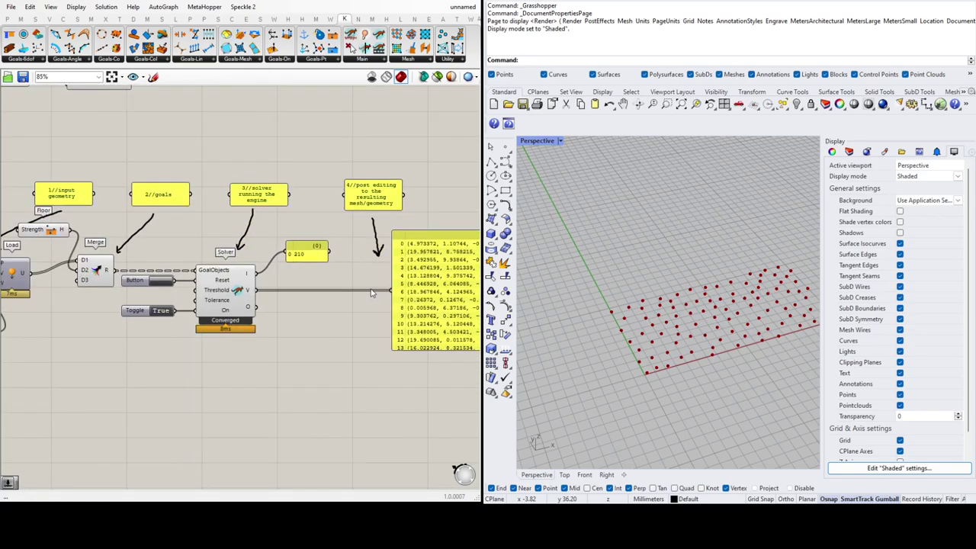
- Pause Solver by setting its Toggle to False and place a SphereCollide goal below Merge
{"action": "scroll", "coordinate": [202, 297], "scroll_direction": "up", "scroll_amount": 6}
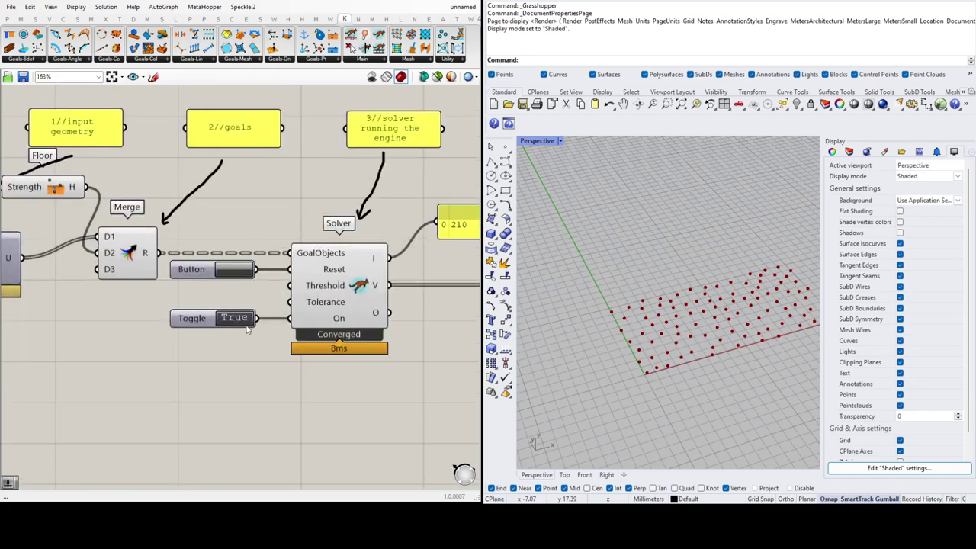
{"action": "double_click", "coordinate": [237, 321]}
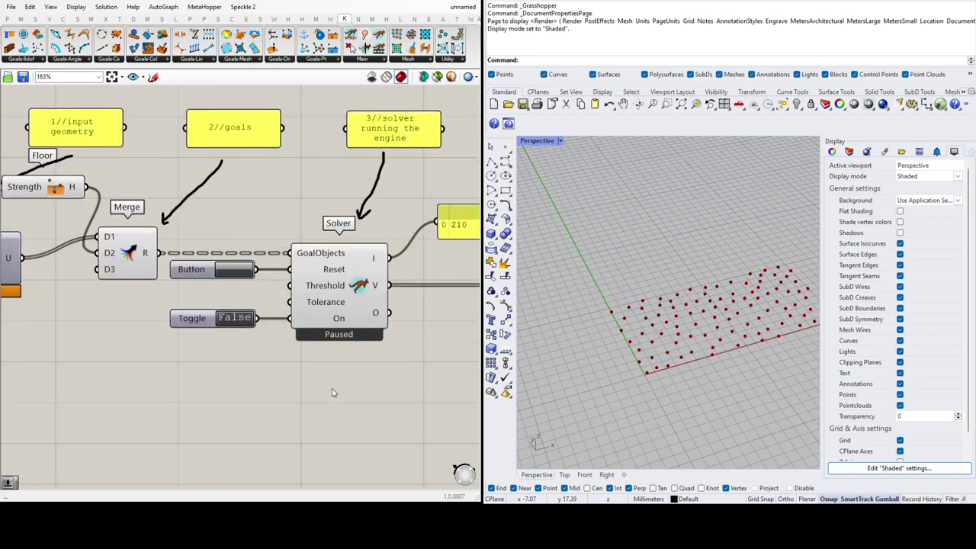
{"action": "scroll", "coordinate": [333, 385], "scroll_direction": "down", "scroll_amount": 6}
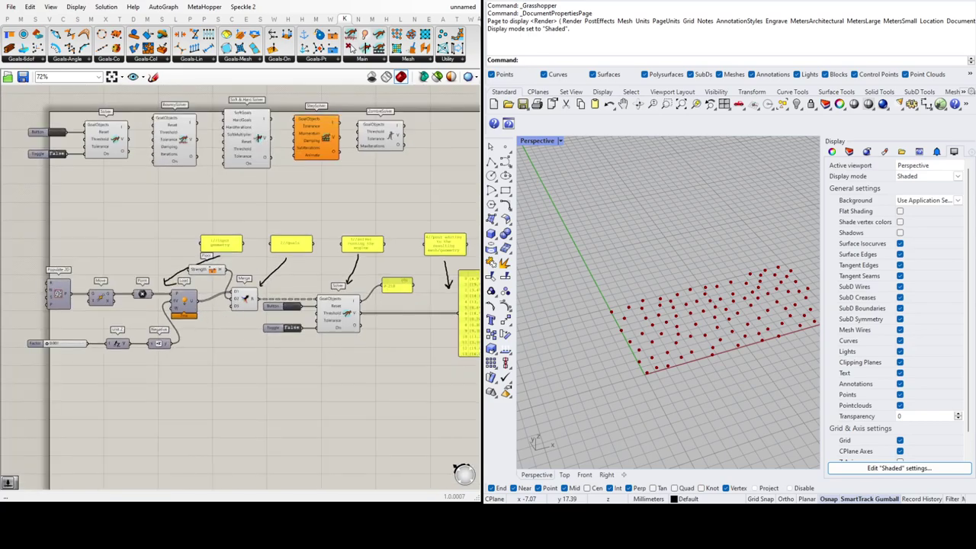
{"action": "left_click", "coordinate": [244, 373]}
{"action": "scroll", "coordinate": [223, 380], "scroll_direction": "up", "scroll_amount": 6}
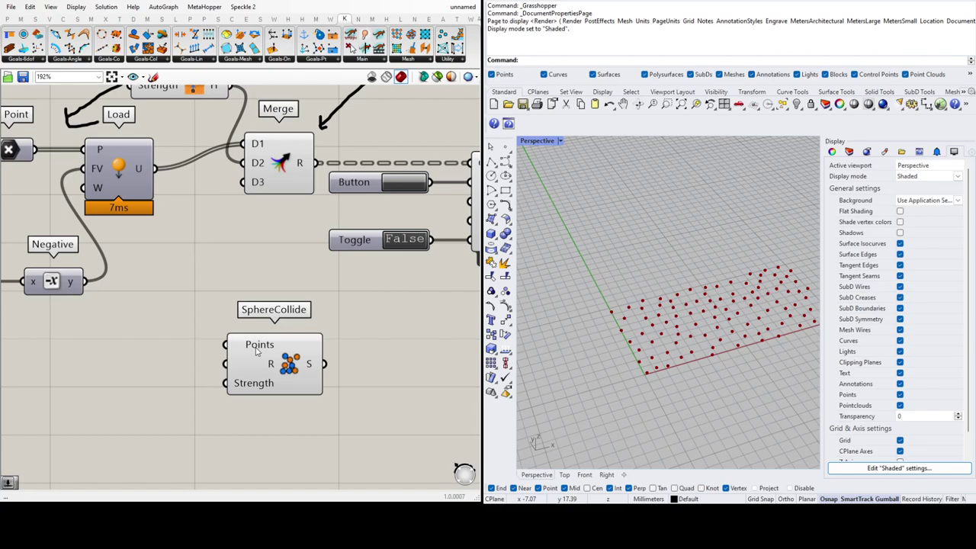
- Reset the simulation to the starting height and connect the Point parameter to SphereCollide's Points input
{"action": "left_click", "coordinate": [403, 183]}
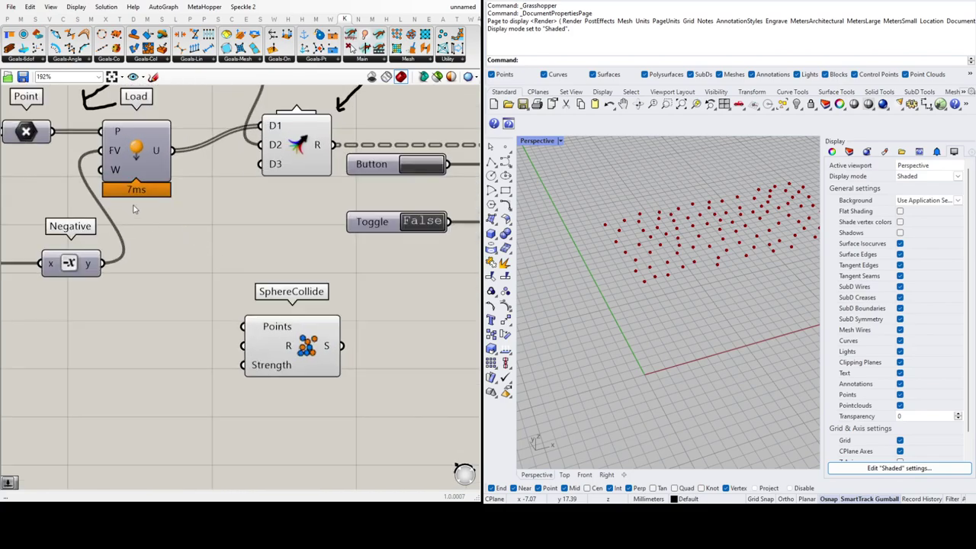
{"action": "mouse_move", "coordinate": [53, 133]}
{"action": "left_mouse_down"}
{"action": "mouse_move", "coordinate": [159, 304]}
{"action": "mouse_move", "coordinate": [239, 323]}
{"action": "mouse_move", "coordinate": [233, 336]}
{"action": "left_mouse_up"}
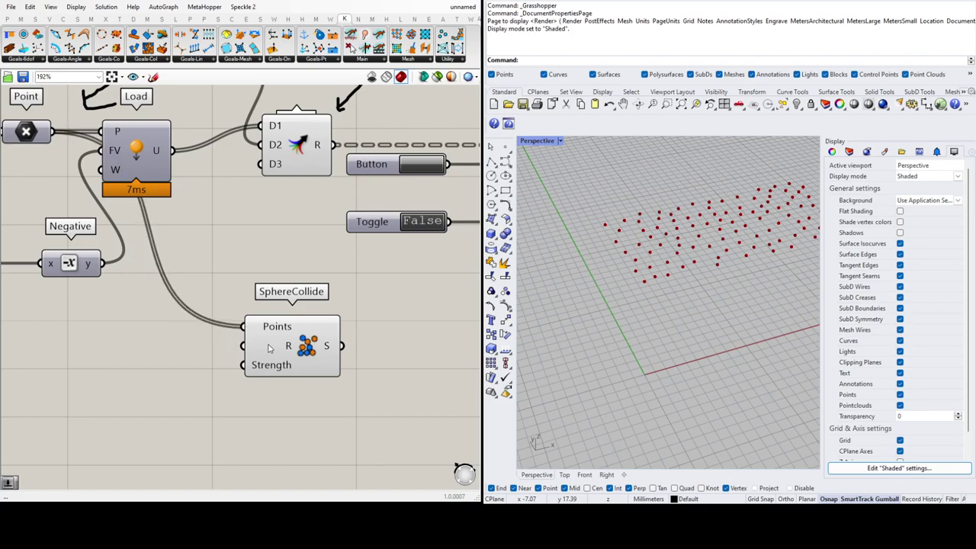
- Add a Mesh Sphere component after Solver and connect Solver's V output to its B input
{"action": "scroll", "coordinate": [136, 314], "scroll_direction": "down", "scroll_amount": 5}
{"action": "scroll", "coordinate": [334, 311], "scroll_direction": "up", "scroll_amount": 3}
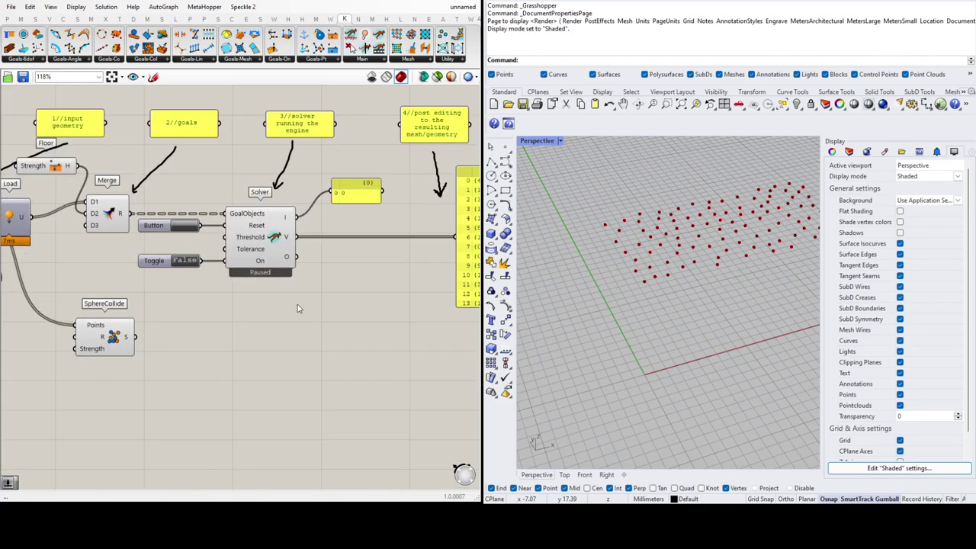
{"action": "scroll", "coordinate": [178, 300], "scroll_direction": "down", "scroll_amount": 1}
{"action": "scroll", "coordinate": [422, 333], "scroll_direction": "up", "scroll_amount": 2}
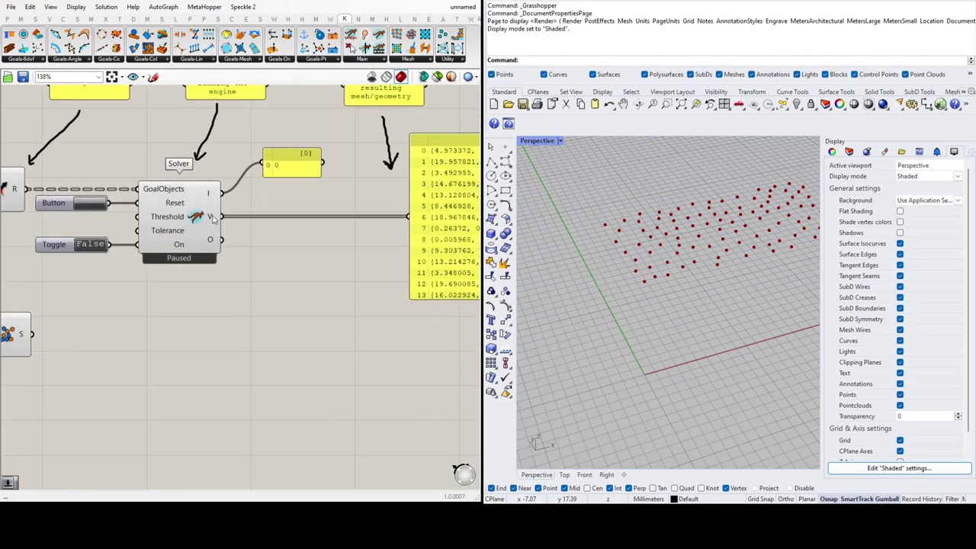
{"action": "scroll", "coordinate": [215, 219], "scroll_direction": "down", "scroll_amount": 1}
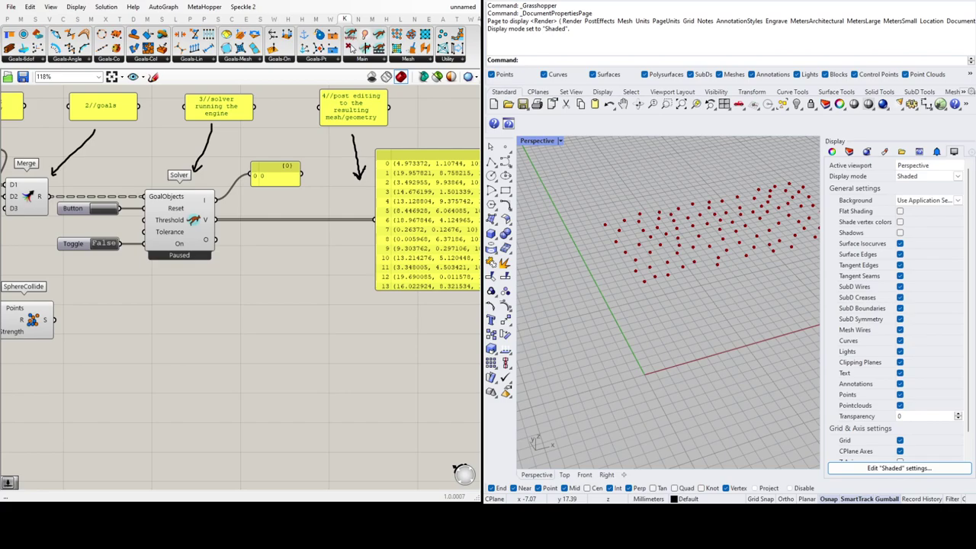
{"action": "left_click", "coordinate": [319, 294]}
{"action": "left_click_drag", "start_coordinate": [218, 223], "coordinate": [300, 326]}
- Add a Radius number slider beside SphereCollide and wire it to the R inputs of both SphereCollide and Mesh Sphere
{"action": "scroll", "coordinate": [343, 345], "scroll_direction": "down", "scroll_amount": 1}
{"action": "right_click_drag", "start_coordinate": [219, 370], "coordinate": [290, 355]}
{"action": "scroll", "coordinate": [291, 356], "scroll_direction": "down", "scroll_amount": 4}
{"action": "scroll", "coordinate": [145, 316], "scroll_direction": "up", "scroll_amount": 6}
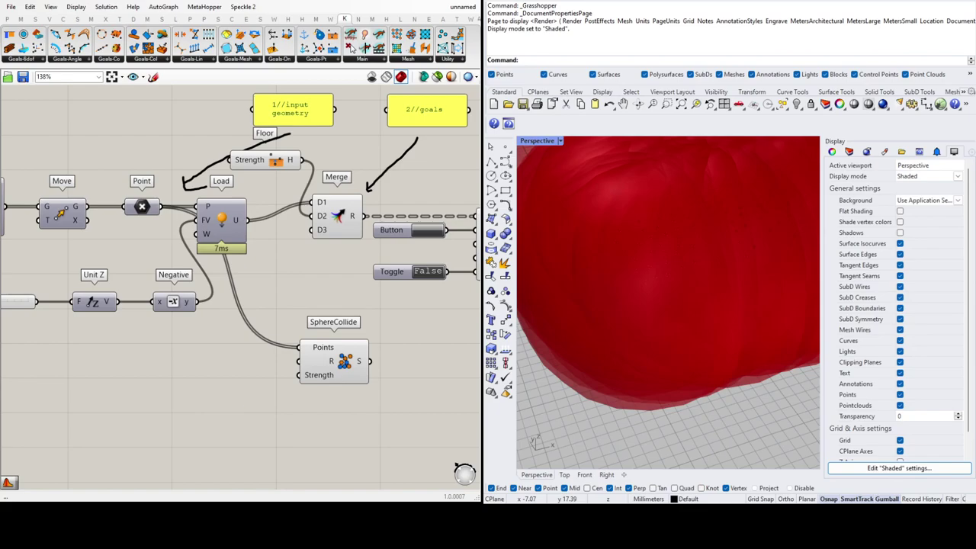
{"action": "key", "text": "ctrl+v"}
{"action": "left_click_drag", "start_coordinate": [274, 371], "coordinate": [238, 371]}
{"action": "left_click_drag", "start_coordinate": [298, 360], "coordinate": [409, 370]}
{"action": "scroll", "coordinate": [205, 358], "scroll_direction": "down", "scroll_amount": 3}
{"action": "scroll", "coordinate": [204, 358], "scroll_direction": "up", "scroll_amount": 2}
{"action": "scroll", "coordinate": [186, 371], "scroll_direction": "down", "scroll_amount": 4}
{"action": "scroll", "coordinate": [326, 386], "scroll_direction": "up", "scroll_amount": 3}
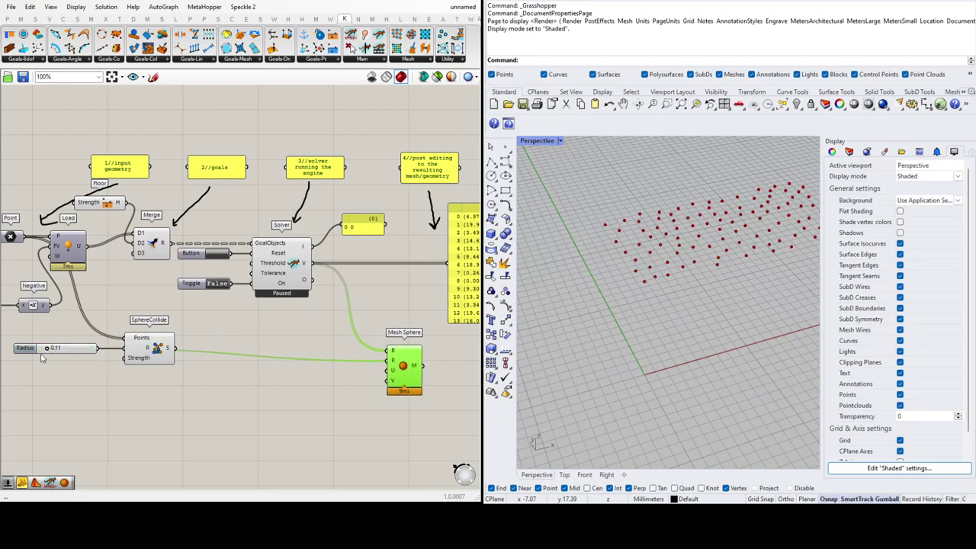
- Set the Radius slider to 0.45 and inspect the mesh spheres around the points
{"action": "left_click_drag", "start_coordinate": [49, 349], "coordinate": [67, 352]}
{"action": "right_click_drag", "start_coordinate": [686, 273], "coordinate": [736, 281]}
{"action": "scroll", "coordinate": [739, 214], "scroll_direction": "up", "scroll_amount": 5}
{"action": "scroll", "coordinate": [686, 234], "scroll_direction": "up", "scroll_amount": 4}
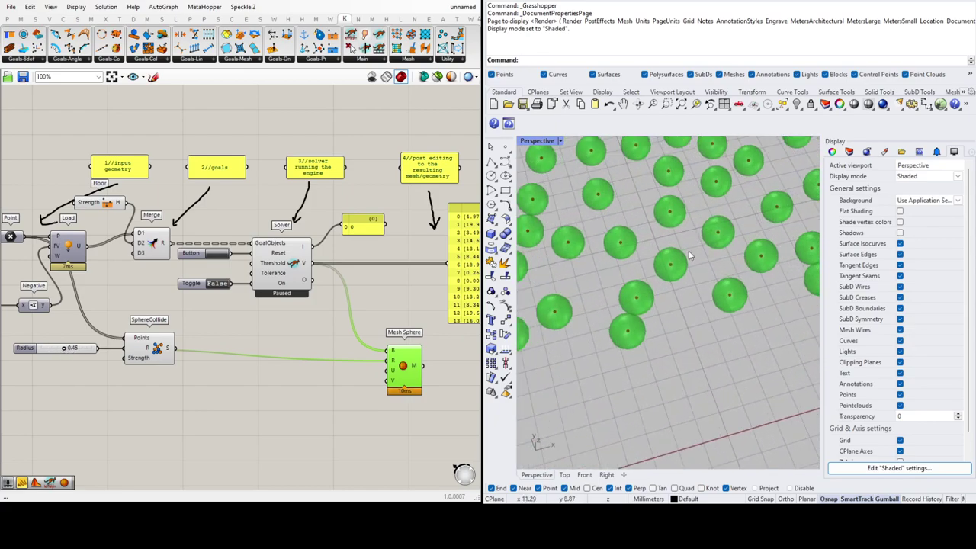
{"action": "scroll", "coordinate": [685, 265], "scroll_direction": "down", "scroll_amount": 2}
{"action": "scroll", "coordinate": [676, 317], "scroll_direction": "down", "scroll_amount": 3}
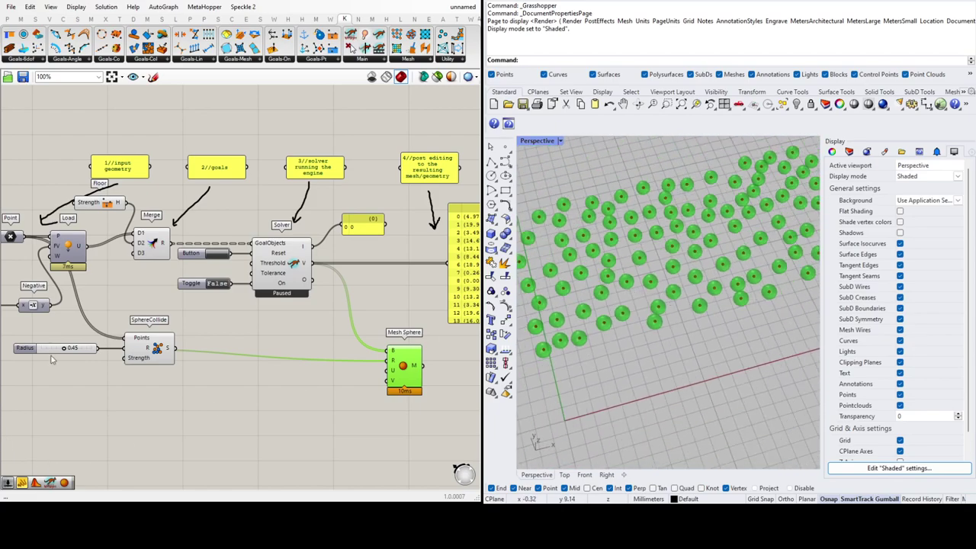
- Set the Radius slider to exactly 0.5
{"action": "scroll", "coordinate": [85, 356], "scroll_direction": "up", "scroll_amount": 4}
{"action": "left_click", "coordinate": [85, 356]}
{"action": "double_click", "coordinate": [85, 356]}
{"action": "type", "text": "0.5"}
{"action": "key", "text": "Return"}
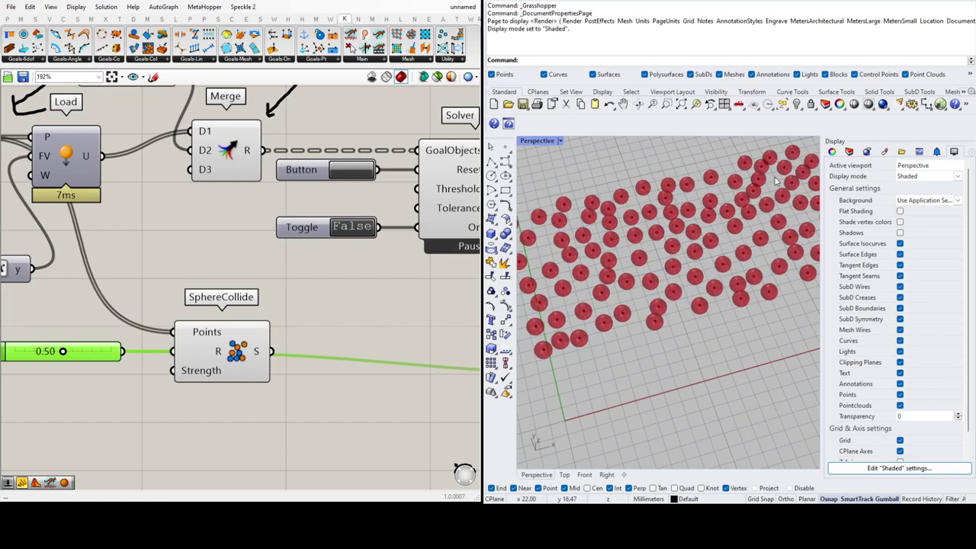
{"action": "left_click", "coordinate": [241, 419]}
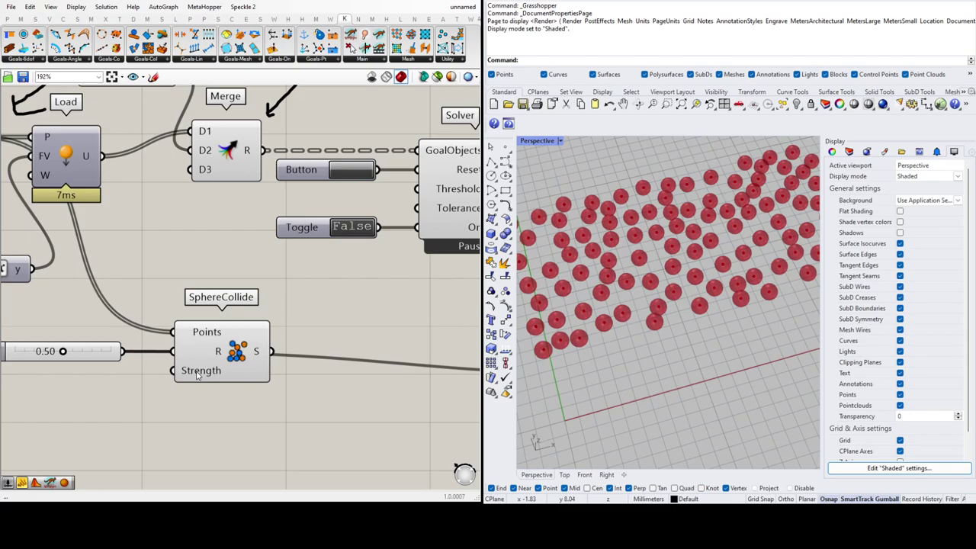
- Reposition Mesh Sphere so the radius wire runs straight into its R input
{"action": "scroll", "coordinate": [186, 339], "scroll_direction": "down", "scroll_amount": 5}
{"action": "scroll", "coordinate": [267, 312], "scroll_direction": "up", "scroll_amount": 3}
{"action": "left_click", "coordinate": [267, 304]}
{"action": "left_click", "coordinate": [329, 335]}
{"action": "left_click_drag", "start_coordinate": [270, 295], "coordinate": [268, 299]}
{"action": "left_click", "coordinate": [364, 318]}
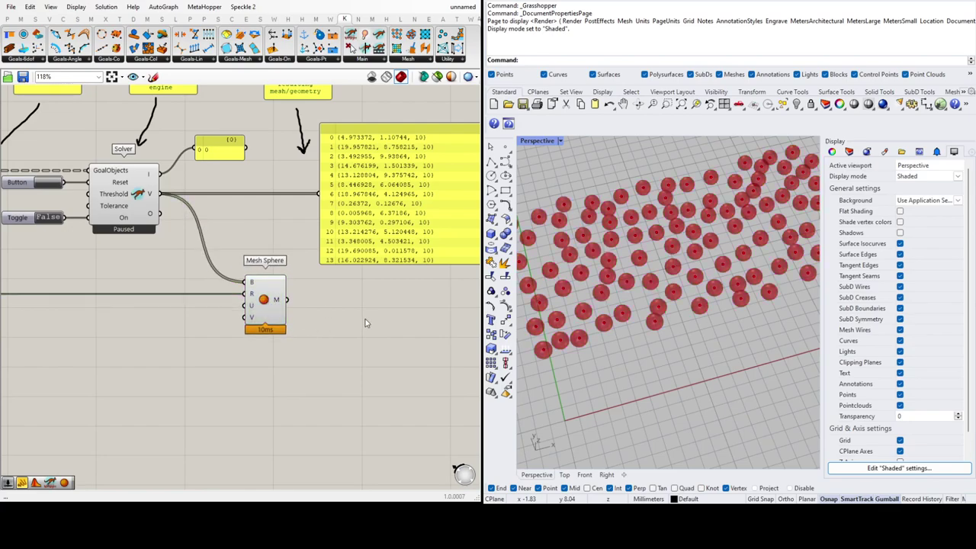
- Move SphereCollide up so it sits clear of the radius wire running to Mesh Sphere
{"action": "scroll", "coordinate": [364, 318], "scroll_direction": "down", "scroll_amount": 3}
{"action": "scroll", "coordinate": [334, 384], "scroll_direction": "up", "scroll_amount": 5}
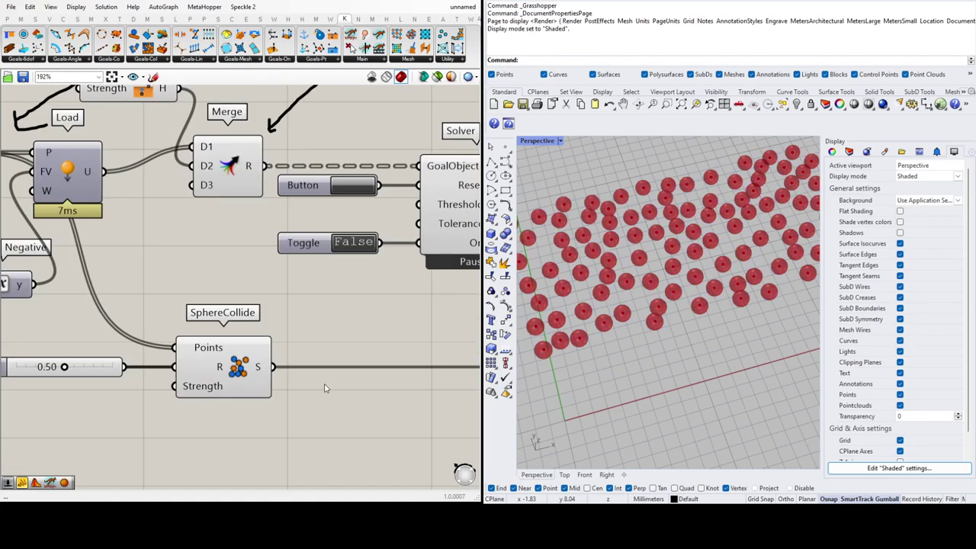
{"action": "scroll", "coordinate": [213, 356], "scroll_direction": "down", "scroll_amount": 5}
{"action": "scroll", "coordinate": [199, 390], "scroll_direction": "up", "scroll_amount": 2}
{"action": "left_click", "coordinate": [115, 358]}
{"action": "left_click_drag", "start_coordinate": [117, 361], "coordinate": [112, 345]}
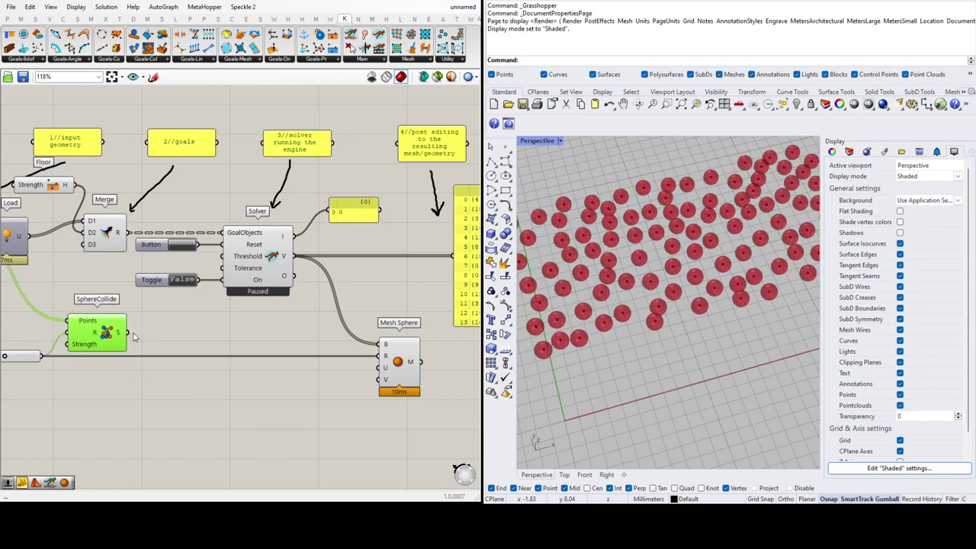
- Connect SphereCollide's S output to Merge's D3 input to add it to the goals
{"action": "scroll", "coordinate": [54, 266], "scroll_direction": "up", "scroll_amount": 3}
{"action": "left_click_drag", "start_coordinate": [200, 395], "coordinate": [111, 227]}
{"action": "scroll", "coordinate": [181, 301], "scroll_direction": "down", "scroll_amount": 3}
{"action": "scroll", "coordinate": [183, 298], "scroll_direction": "up", "scroll_amount": 6}
{"action": "left_click", "coordinate": [239, 343]}
{"action": "scroll", "coordinate": [157, 263], "scroll_direction": "down", "scroll_amount": 3}
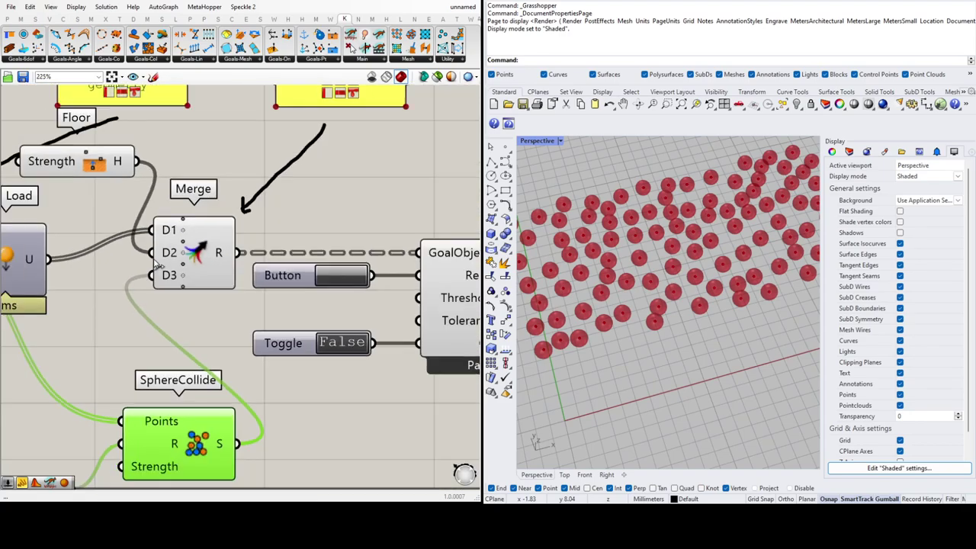
- Run Solver with the Load, Floor and SphereCollide goals by setting its Toggle to True, and inspect the settled spheres
{"action": "scroll", "coordinate": [157, 266], "scroll_direction": "down", "scroll_amount": 3}
{"action": "left_click", "coordinate": [181, 270]}
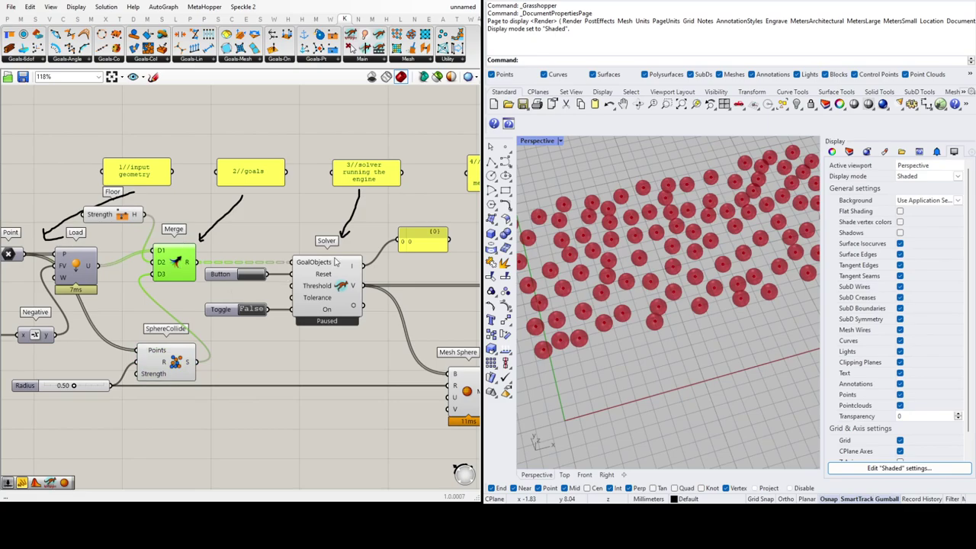
{"action": "scroll", "coordinate": [323, 276], "scroll_direction": "down", "scroll_amount": 3}
{"action": "scroll", "coordinate": [175, 304], "scroll_direction": "up", "scroll_amount": 5}
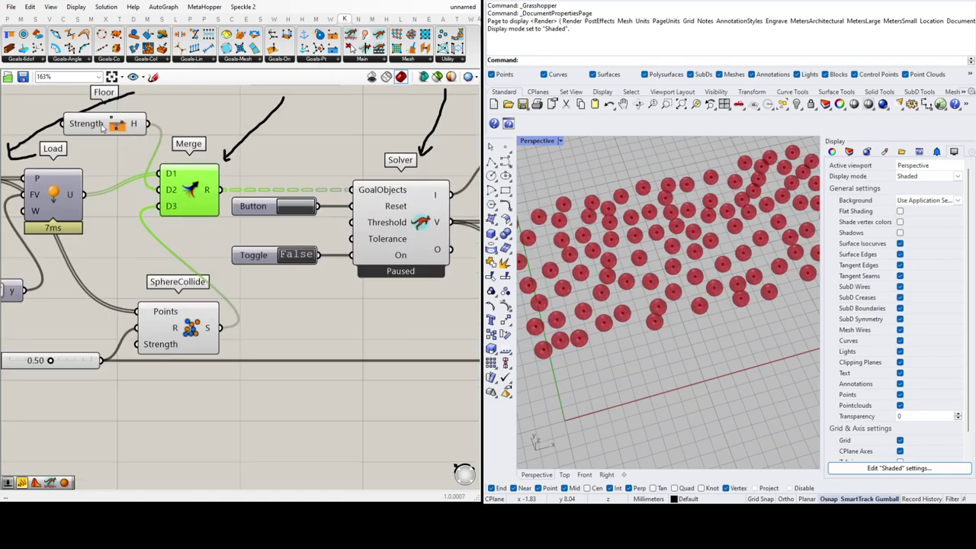
{"action": "scroll", "coordinate": [172, 241], "scroll_direction": "down", "scroll_amount": 3}
{"action": "scroll", "coordinate": [282, 251], "scroll_direction": "up", "scroll_amount": 3}
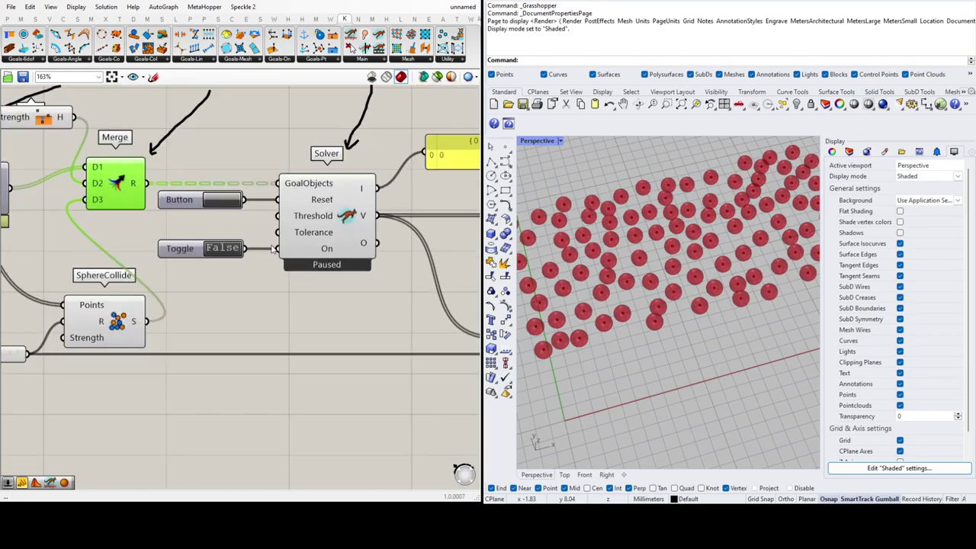
{"action": "double_click", "coordinate": [223, 250]}
{"action": "scroll", "coordinate": [709, 339], "scroll_direction": "up", "scroll_amount": 6}
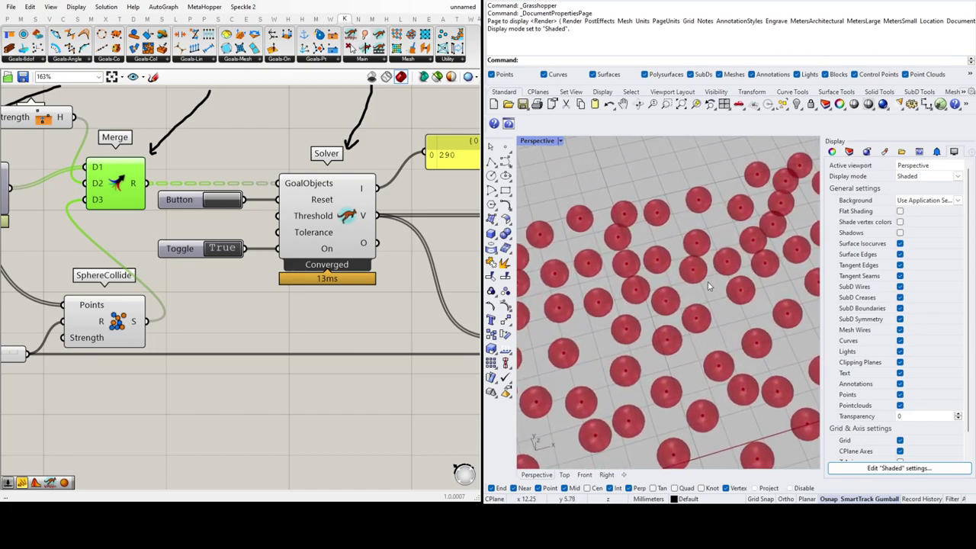
{"action": "scroll", "coordinate": [707, 286], "scroll_direction": "down", "scroll_amount": 3}
{"action": "scroll", "coordinate": [705, 293], "scroll_direction": "down", "scroll_amount": 3}
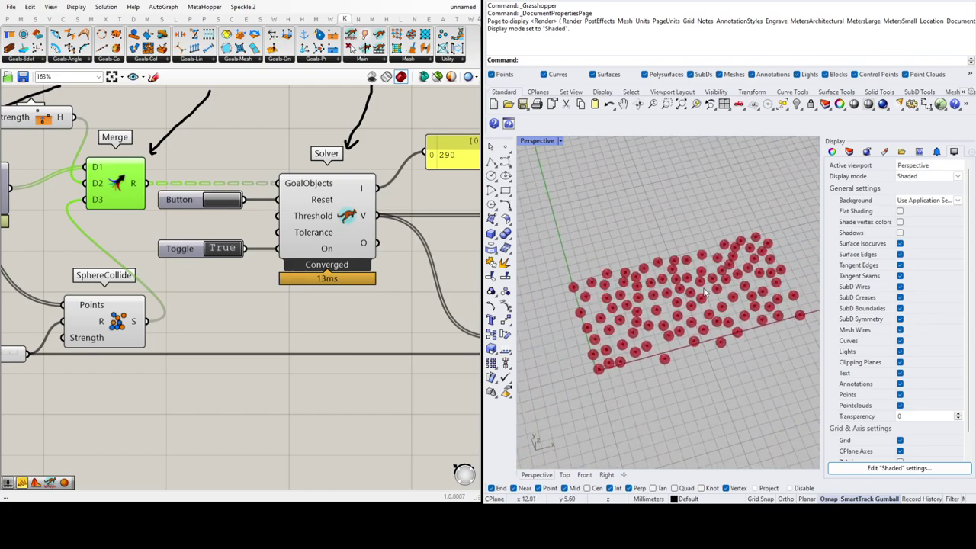
{"action": "scroll", "coordinate": [700, 351], "scroll_direction": "down", "scroll_amount": 3}
{"action": "right_click_drag", "start_coordinate": [701, 362], "coordinate": [708, 329]}
{"action": "scroll", "coordinate": [639, 399], "scroll_direction": "up", "scroll_amount": 10}
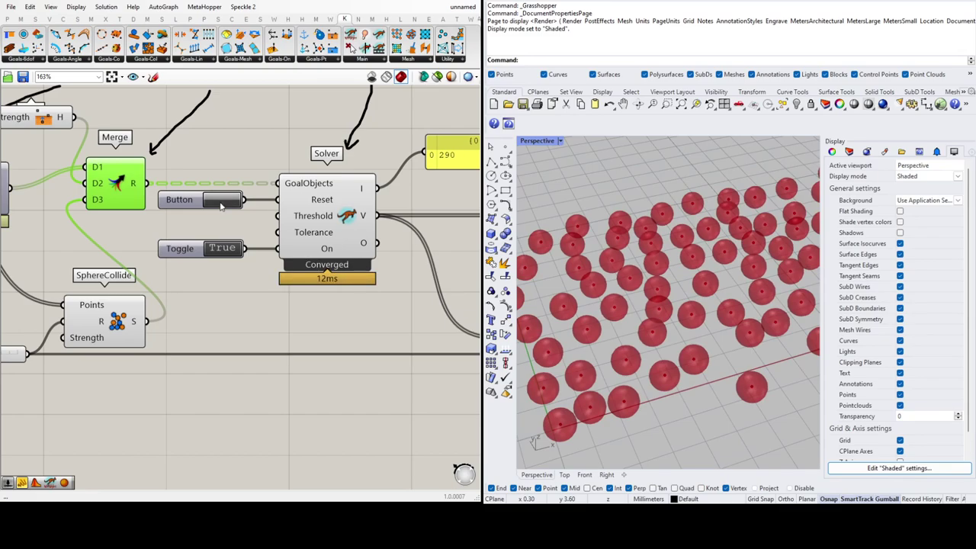
- Pause Solver by setting its Toggle to False and set the Radius slider to 0.59
{"action": "left_click", "coordinate": [225, 250]}
{"action": "scroll", "coordinate": [353, 326], "scroll_direction": "down", "scroll_amount": 3}
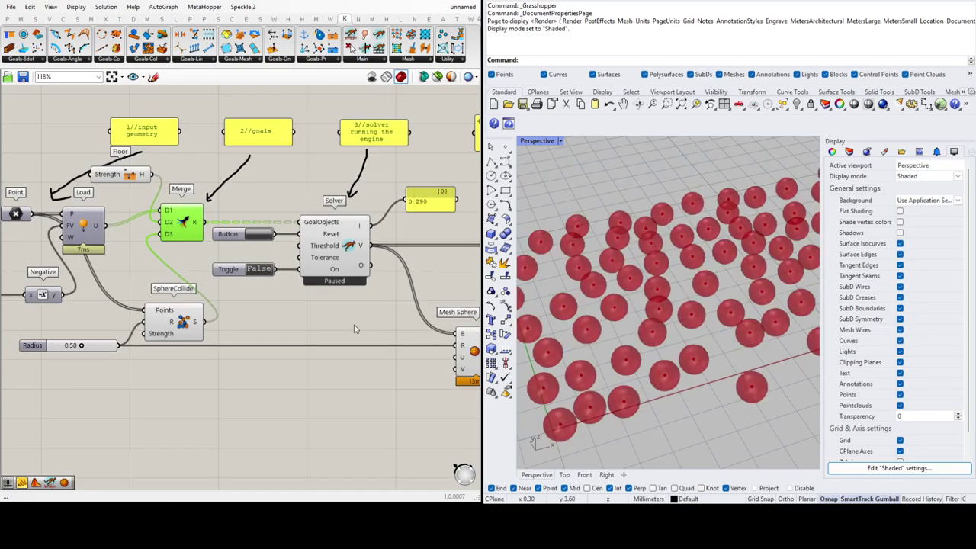
{"action": "scroll", "coordinate": [147, 345], "scroll_direction": "up", "scroll_amount": 3}
{"action": "left_click_drag", "start_coordinate": [170, 330], "coordinate": [179, 333]}
- Run Solver again with the larger sphere radius by setting its Toggle to True
{"action": "scroll", "coordinate": [131, 362], "scroll_direction": "down", "scroll_amount": 3}
{"action": "scroll", "coordinate": [295, 316], "scroll_direction": "up", "scroll_amount": 2}
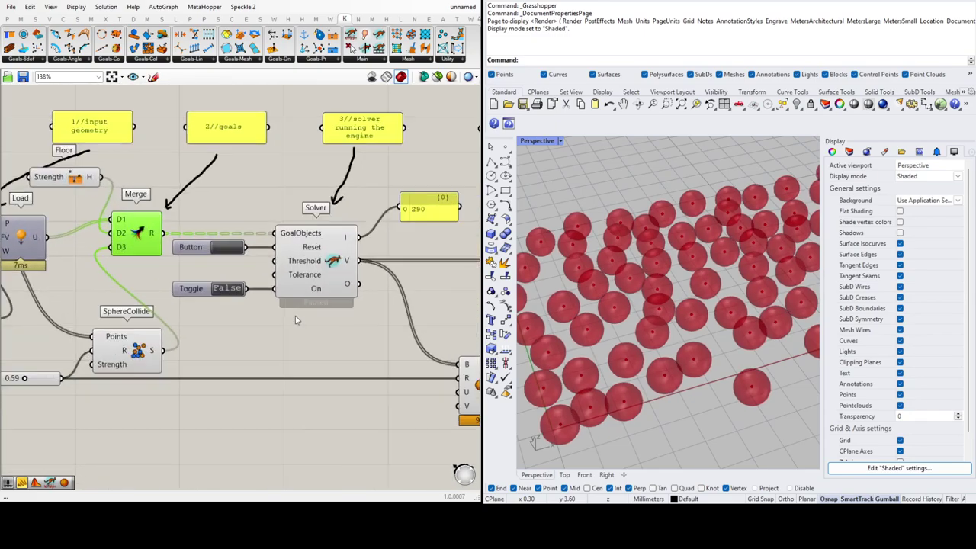
{"action": "left_click", "coordinate": [227, 290]}
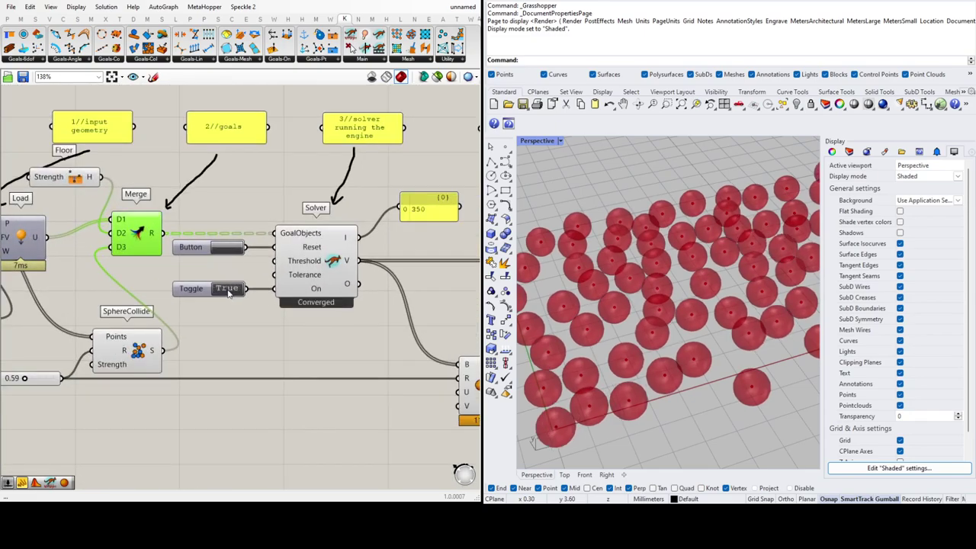
- Reset Solver with the Button to replay the simulation at the current sphere radius, and inspect the spheres
{"action": "left_click", "coordinate": [219, 248]}
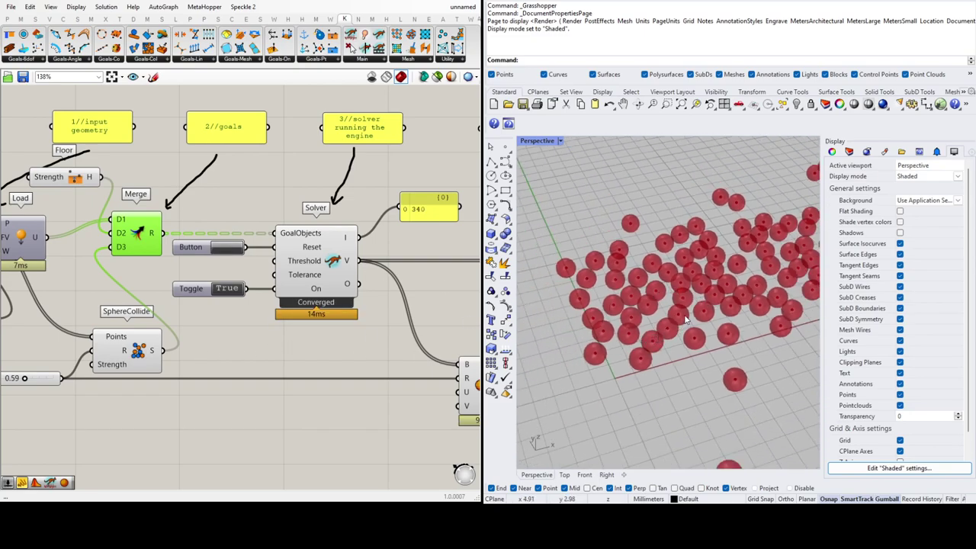
{"action": "scroll", "coordinate": [648, 319], "scroll_direction": "down", "scroll_amount": 5}
{"action": "scroll", "coordinate": [630, 326], "scroll_direction": "up", "scroll_amount": 5}
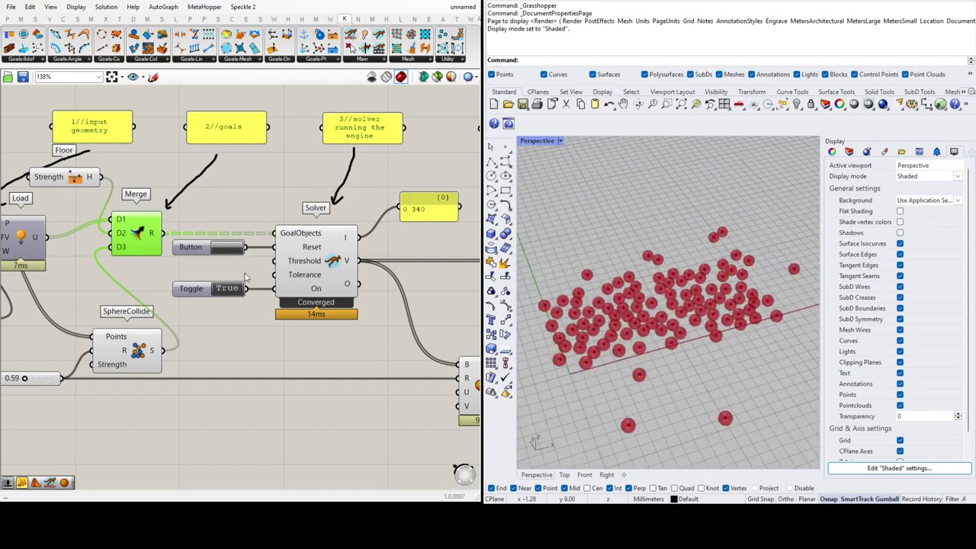
{"action": "left_click", "coordinate": [226, 248]}
- Set the Radius slider to 0.67 and reset Solver to replay the simulation with the larger spheres
{"action": "scroll", "coordinate": [186, 354], "scroll_direction": "down", "scroll_amount": 2}
{"action": "scroll", "coordinate": [48, 371], "scroll_direction": "up", "scroll_amount": 4}
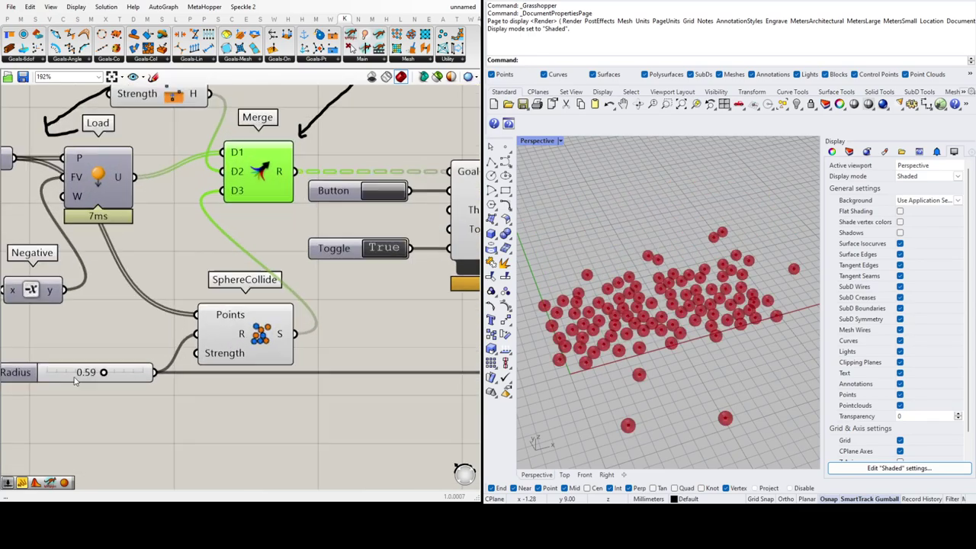
{"action": "left_click_drag", "start_coordinate": [101, 372], "coordinate": [112, 372]}
{"action": "scroll", "coordinate": [160, 356], "scroll_direction": "down", "scroll_amount": 3}
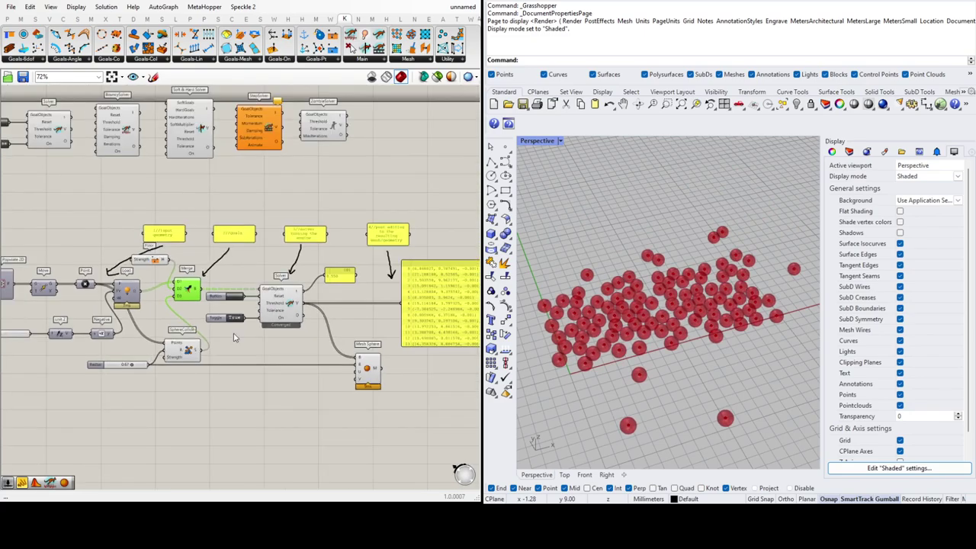
{"action": "scroll", "coordinate": [250, 345], "scroll_direction": "up", "scroll_amount": 3}
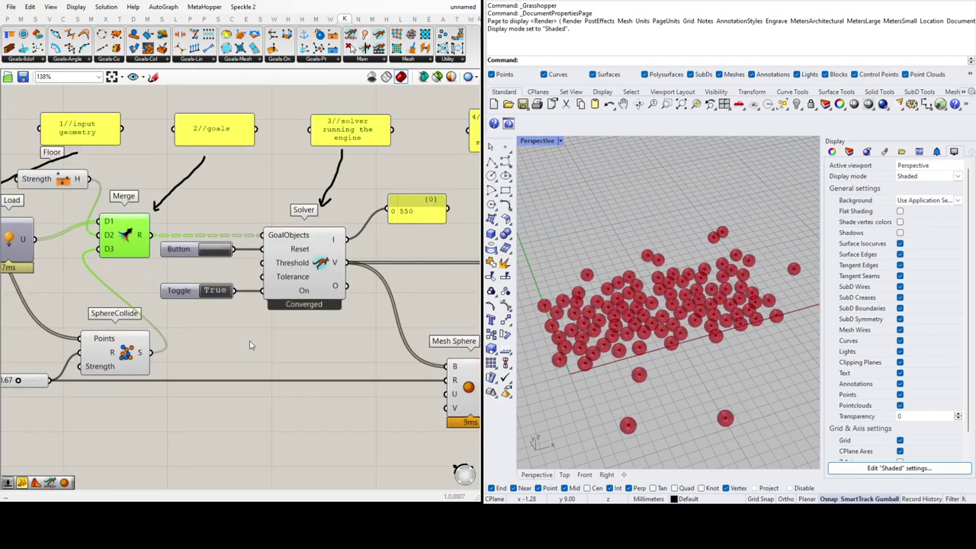
{"action": "left_click", "coordinate": [221, 257]}
{"action": "scroll", "coordinate": [678, 255], "scroll_direction": "down", "scroll_amount": 5}
{"action": "right_click_drag", "start_coordinate": [677, 245], "coordinate": [682, 263]}
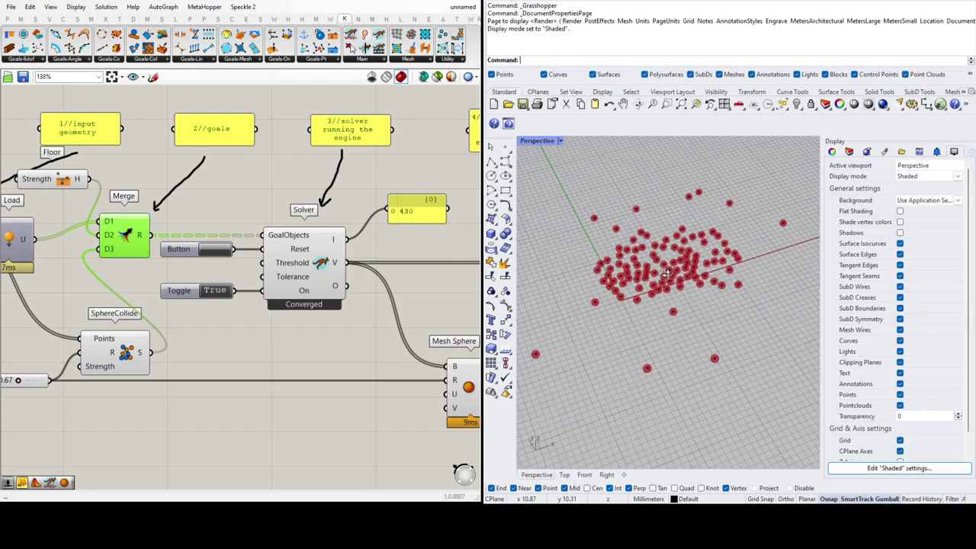
{"action": "left_click", "coordinate": [210, 256]}
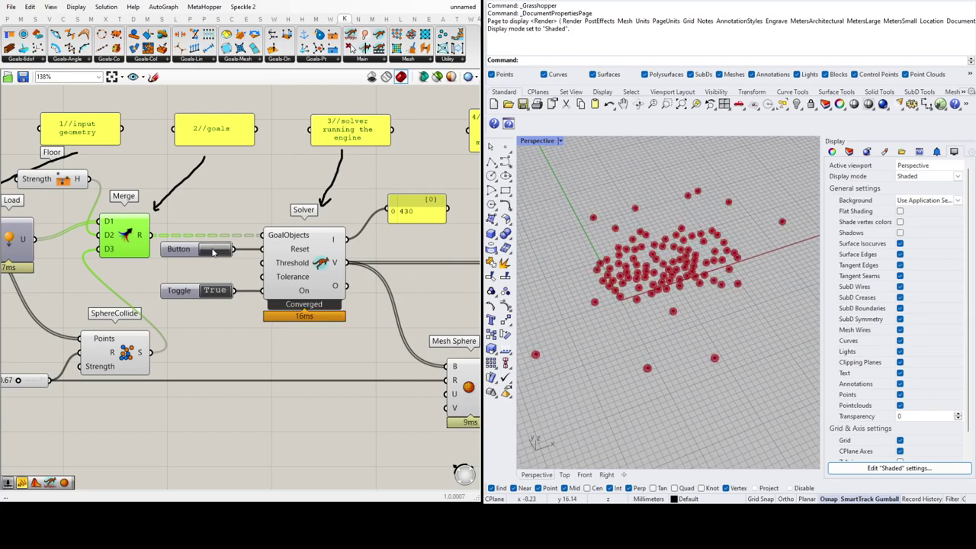
{"action": "left_click", "coordinate": [214, 252]}
{"action": "left_click", "coordinate": [214, 251]}
- Set the Radius slider to 0.73 and reset Solver to replay the simulation
{"action": "scroll", "coordinate": [234, 329], "scroll_direction": "down", "scroll_amount": 3}
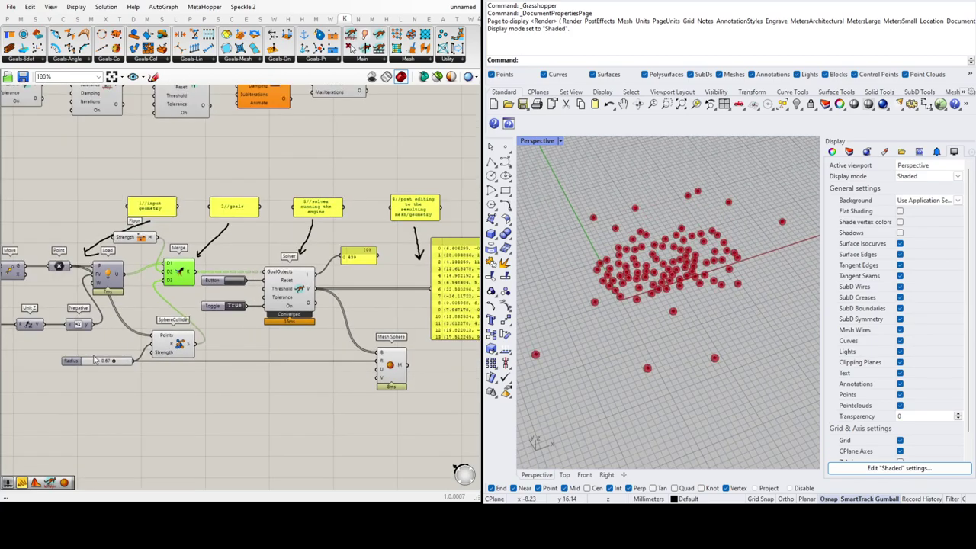
{"action": "scroll", "coordinate": [97, 360], "scroll_direction": "up", "scroll_amount": 2}
{"action": "left_click_drag", "start_coordinate": [120, 362], "coordinate": [125, 364]}
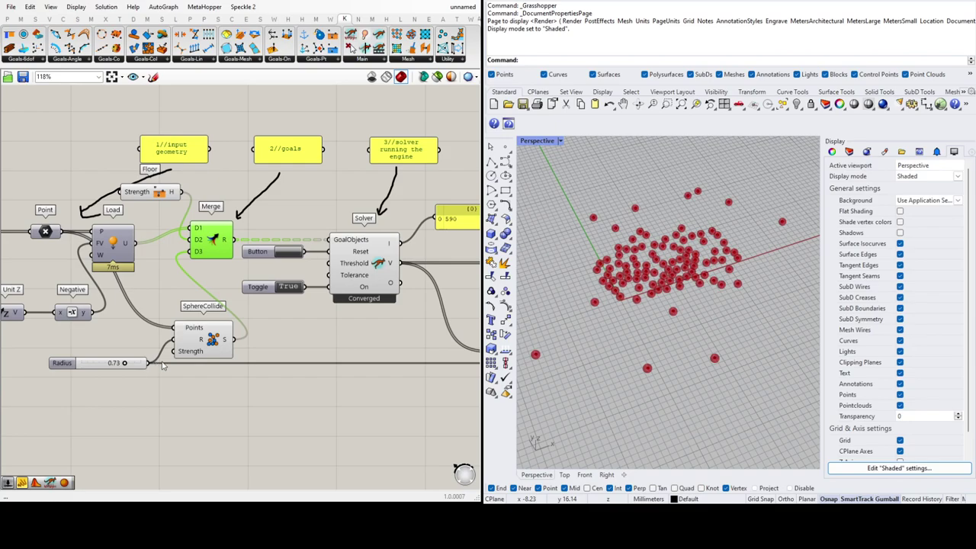
{"action": "left_click", "coordinate": [297, 255]}
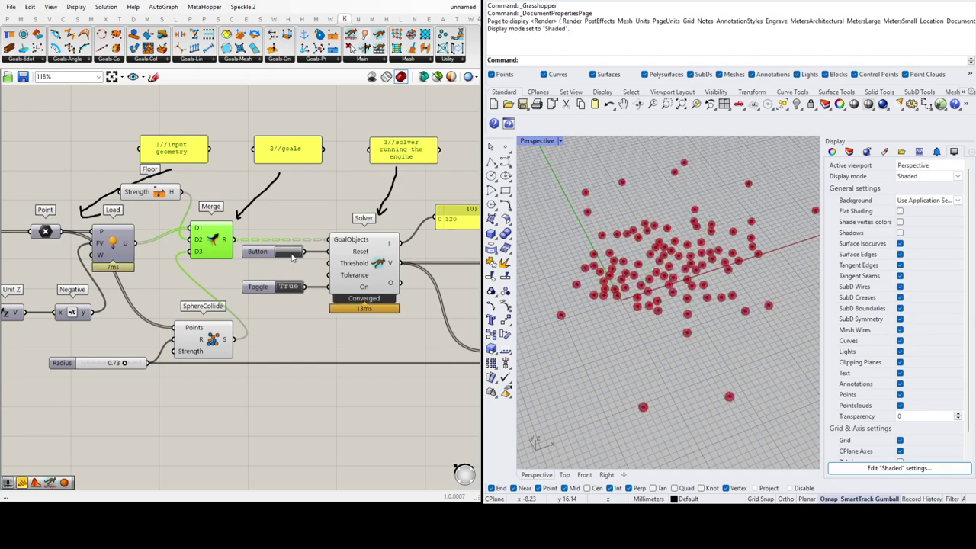
- Add a number slider set to 100 and connect it to Floor's Strength input
{"action": "scroll", "coordinate": [203, 214], "scroll_direction": "up", "scroll_amount": 4}
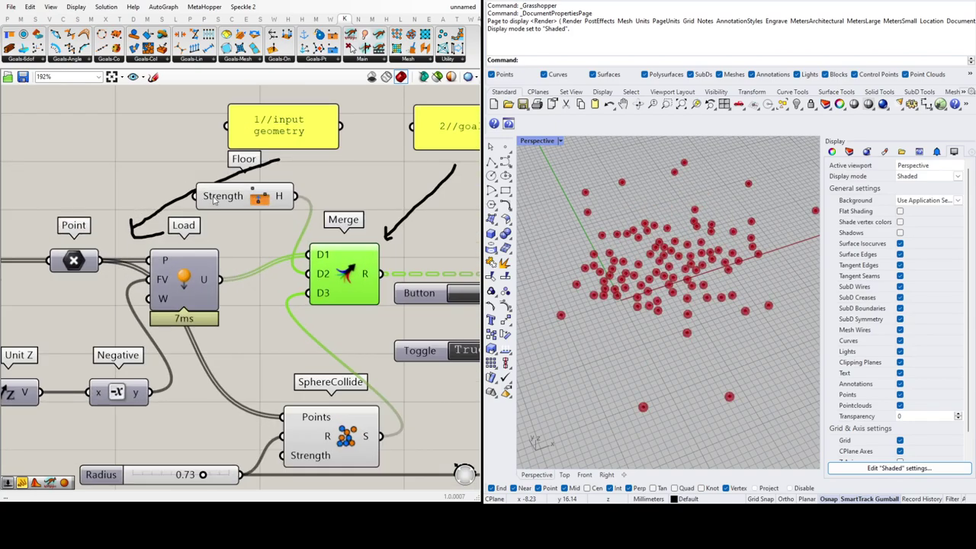
{"action": "left_click", "coordinate": [153, 194]}
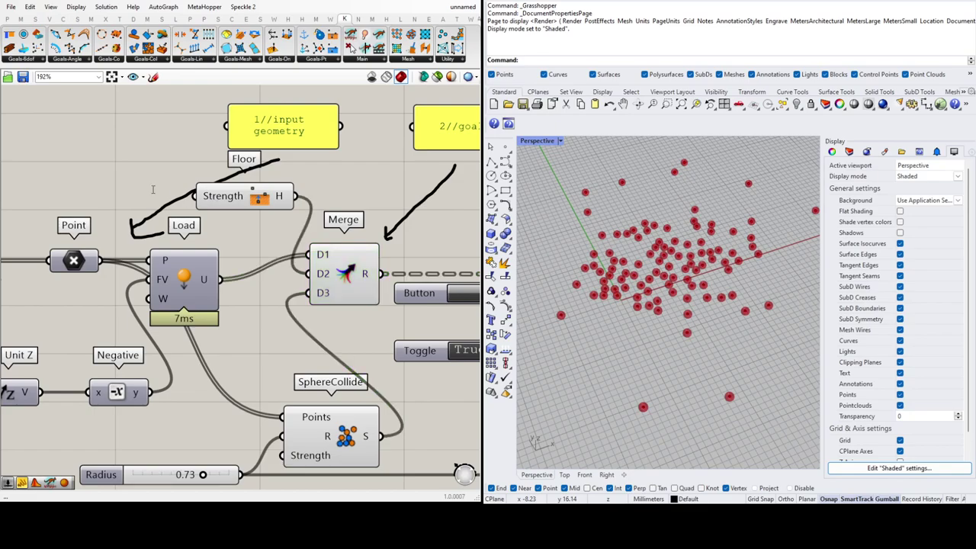
{"action": "key", "text": "Return"}
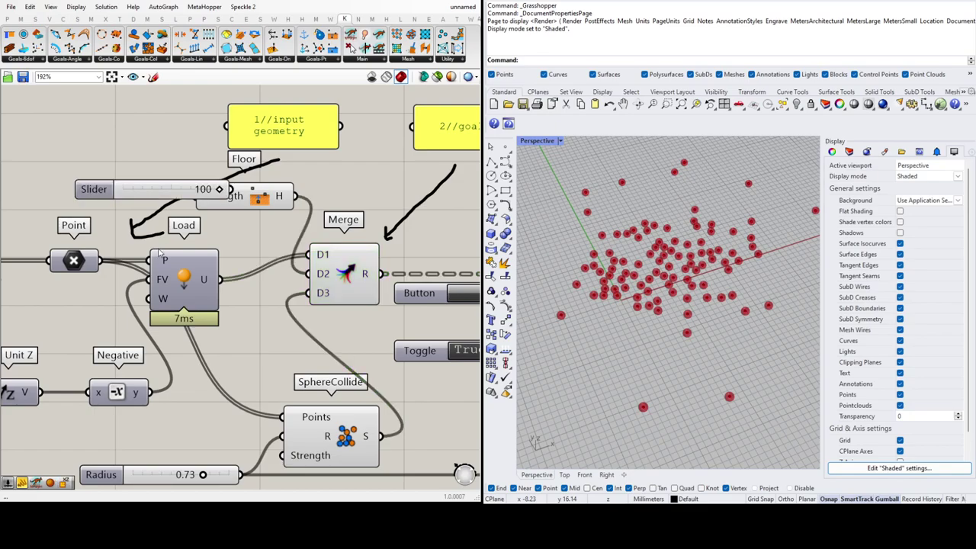
{"action": "left_click_drag", "start_coordinate": [162, 189], "coordinate": [77, 199]}
{"action": "left_click_drag", "start_coordinate": [144, 196], "coordinate": [197, 196]}
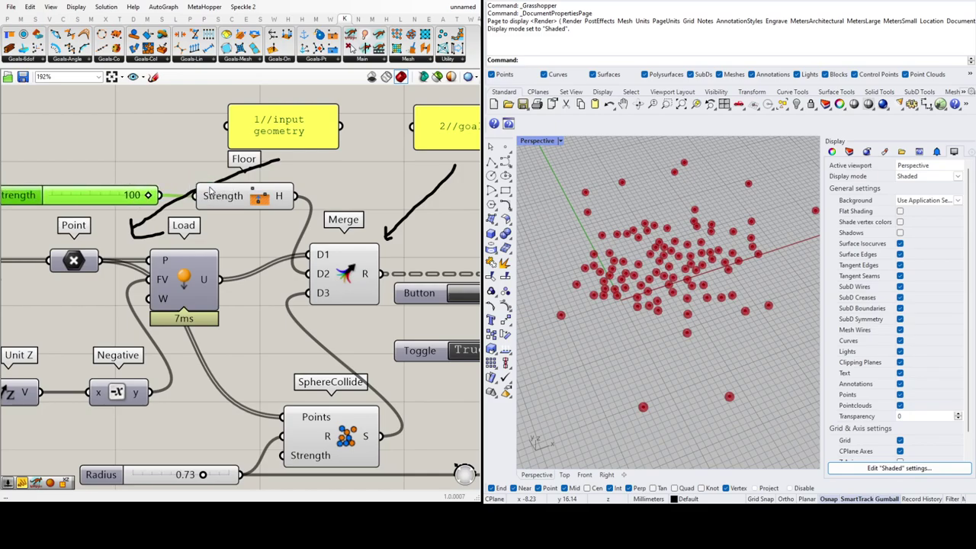
{"action": "left_click", "coordinate": [83, 209]}
- Set Solver's Toggle to False, reset the simulation, and set the Toggle back to True to run it with the new Floor strength
{"action": "scroll", "coordinate": [81, 206], "scroll_direction": "down", "scroll_amount": 5}
{"action": "scroll", "coordinate": [228, 256], "scroll_direction": "up", "scroll_amount": 1}
{"action": "double_click", "coordinate": [236, 264]}
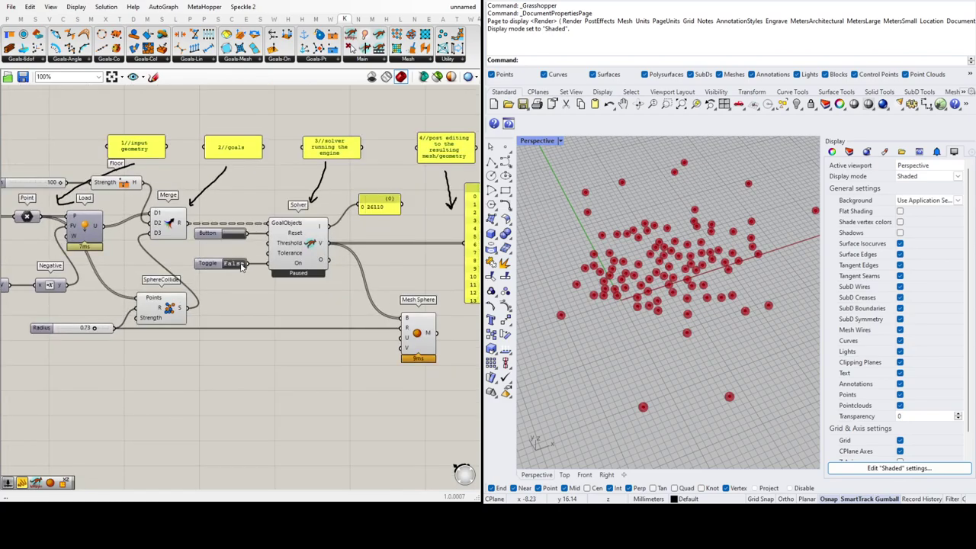
{"action": "left_click", "coordinate": [236, 237]}
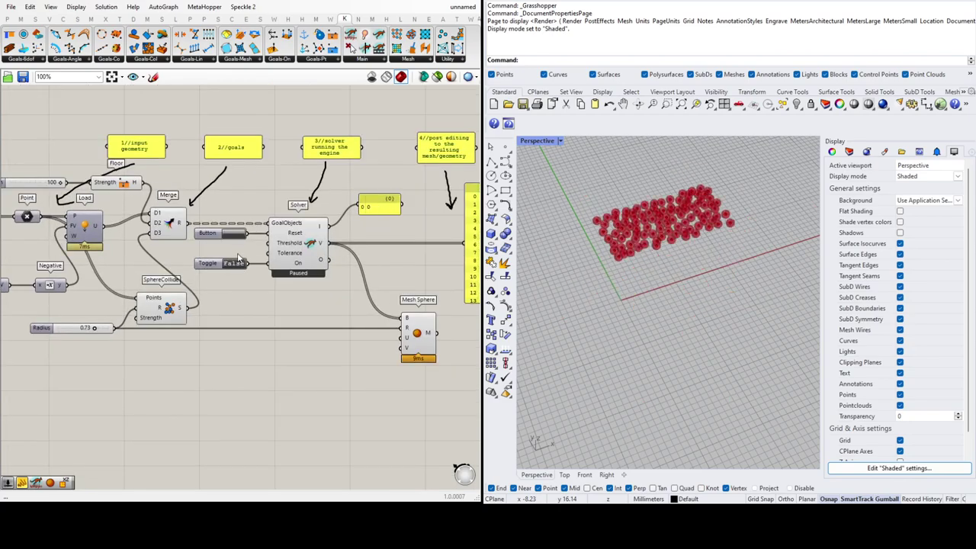
{"action": "double_click", "coordinate": [239, 266]}
- Examine how the spheres spread in the Perspective viewport and how the point coordinates change in the output panel
{"action": "scroll", "coordinate": [699, 246], "scroll_direction": "down", "scroll_amount": 5}
{"action": "scroll", "coordinate": [639, 295], "scroll_direction": "down", "scroll_amount": 5}
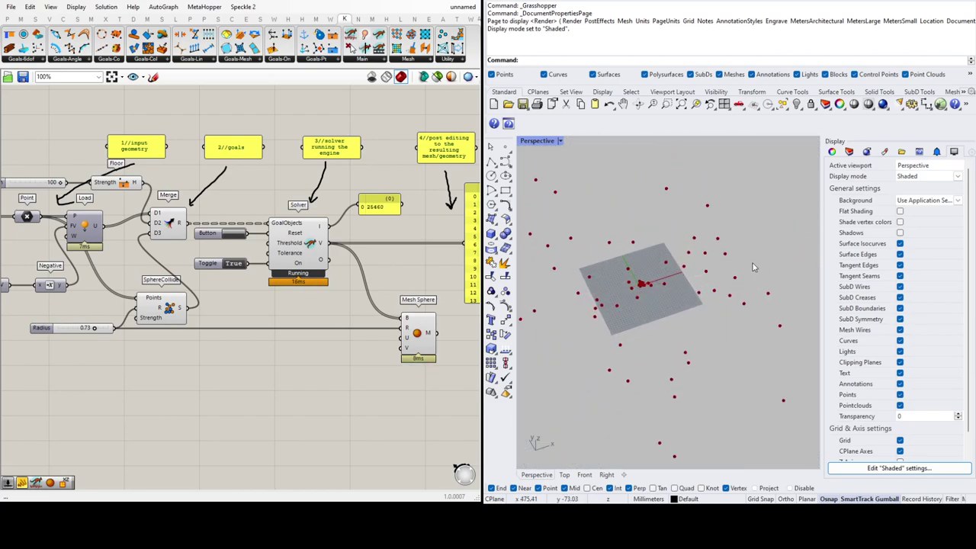
{"action": "scroll", "coordinate": [589, 301], "scroll_direction": "up", "scroll_amount": 6}
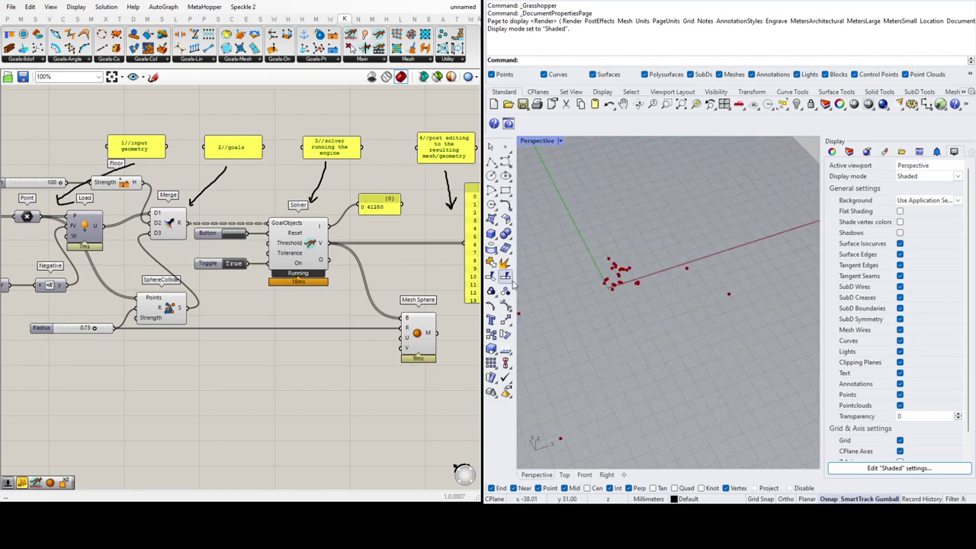
{"action": "scroll", "coordinate": [670, 275], "scroll_direction": "up", "scroll_amount": 9}
{"action": "scroll", "coordinate": [683, 281], "scroll_direction": "down", "scroll_amount": 4}
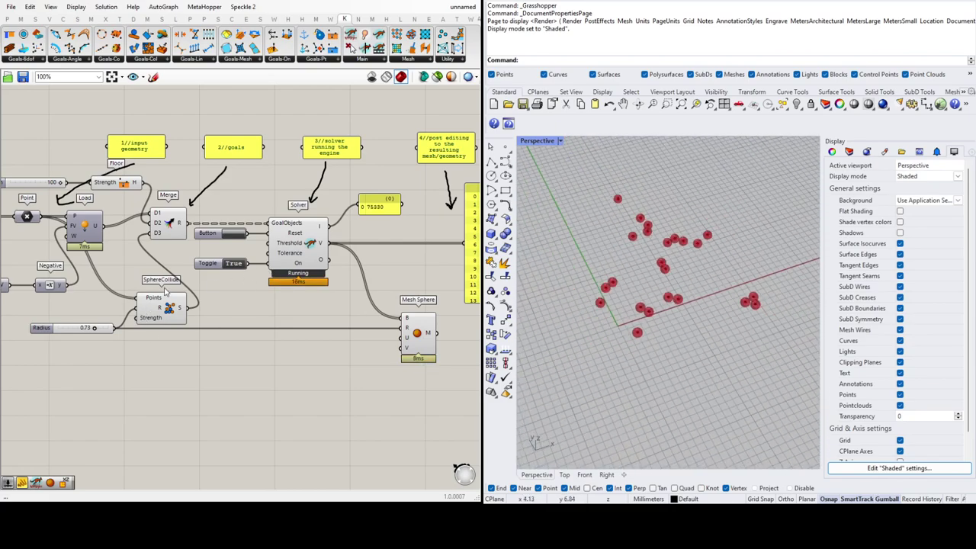
{"action": "scroll", "coordinate": [165, 289], "scroll_direction": "up", "scroll_amount": 1}
{"action": "scroll", "coordinate": [261, 250], "scroll_direction": "up", "scroll_amount": 3}
{"action": "scroll", "coordinate": [654, 281], "scroll_direction": "down", "scroll_amount": 5}
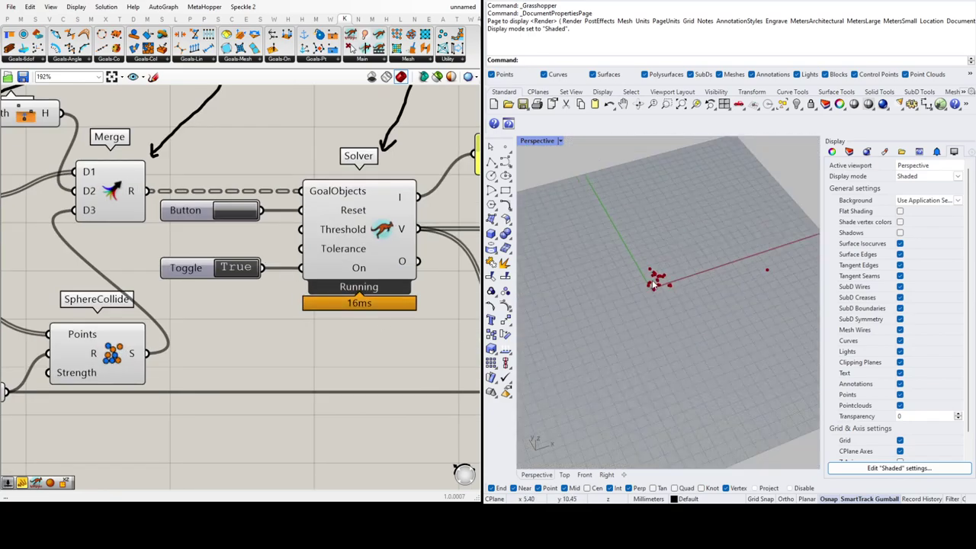
{"action": "scroll", "coordinate": [654, 281], "scroll_direction": "down", "scroll_amount": 2}
{"action": "scroll", "coordinate": [227, 334], "scroll_direction": "down", "scroll_amount": 10}
{"action": "scroll", "coordinate": [301, 317], "scroll_direction": "up", "scroll_amount": 7}
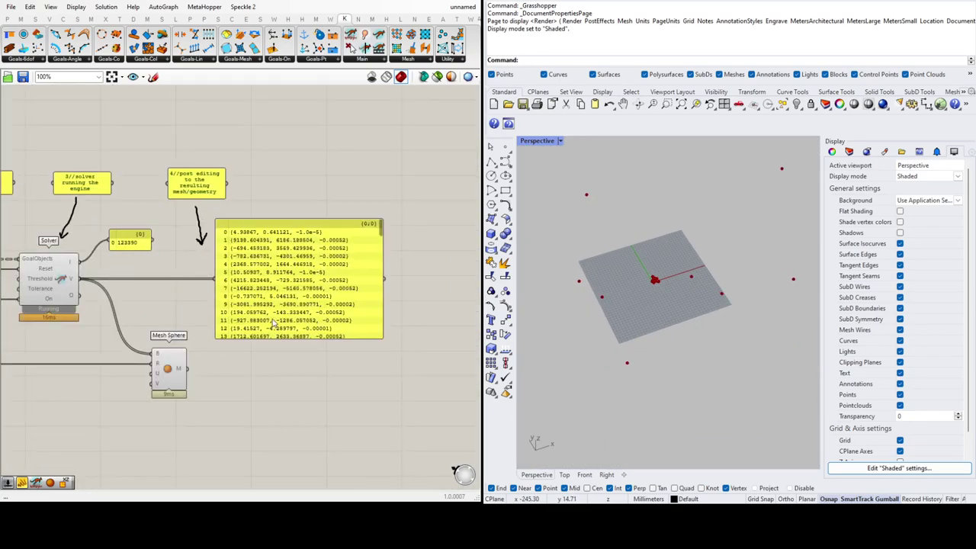
{"action": "scroll", "coordinate": [275, 265], "scroll_direction": "down", "scroll_amount": 5}
{"action": "scroll", "coordinate": [151, 295], "scroll_direction": "up", "scroll_amount": 6}
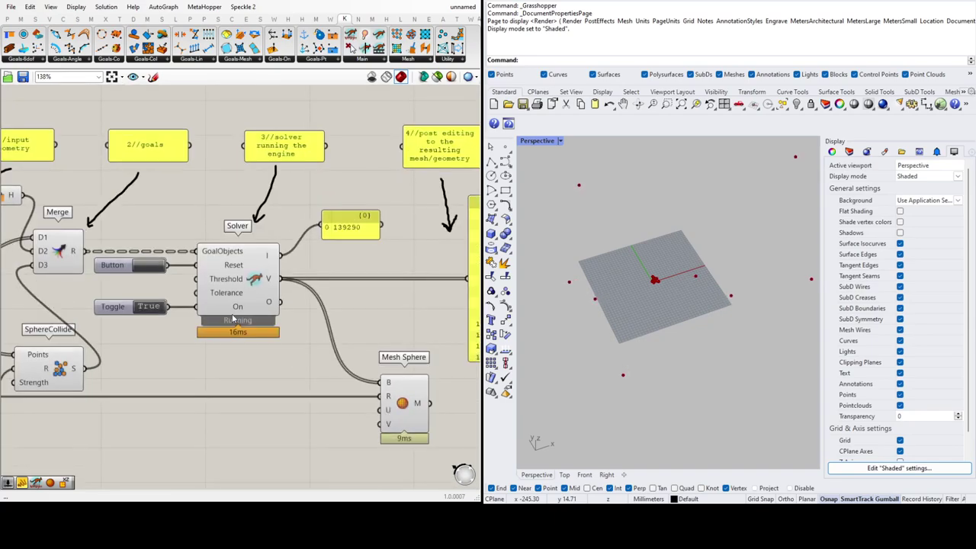
- Pause Solver by setting its Toggle to False and set Floor's Strength slider to 50
{"action": "left_click", "coordinate": [148, 310]}
{"action": "scroll", "coordinate": [307, 286], "scroll_direction": "down", "scroll_amount": 5}
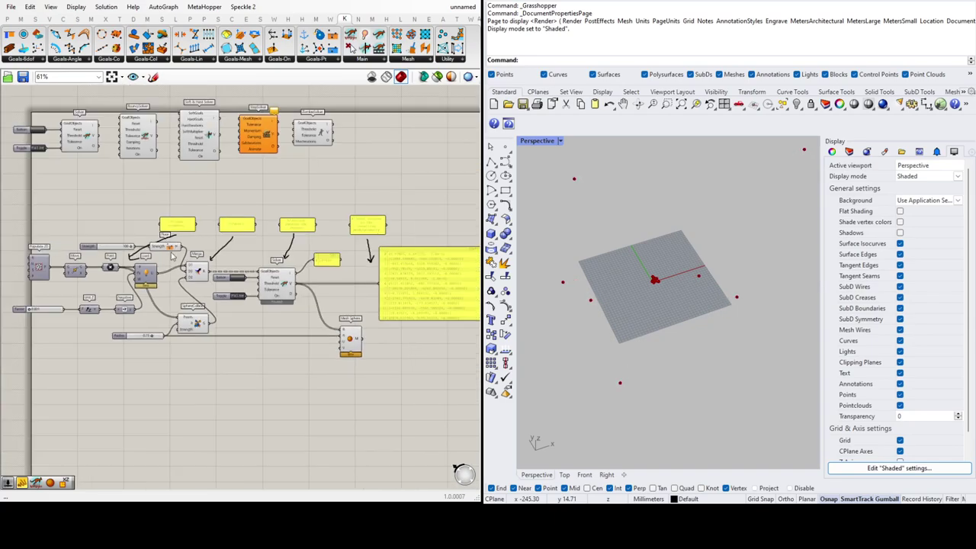
{"action": "scroll", "coordinate": [131, 266], "scroll_direction": "up", "scroll_amount": 6}
{"action": "double_click", "coordinate": [98, 218]}
{"action": "type", "text": "50"}
{"action": "key", "text": "Return"}
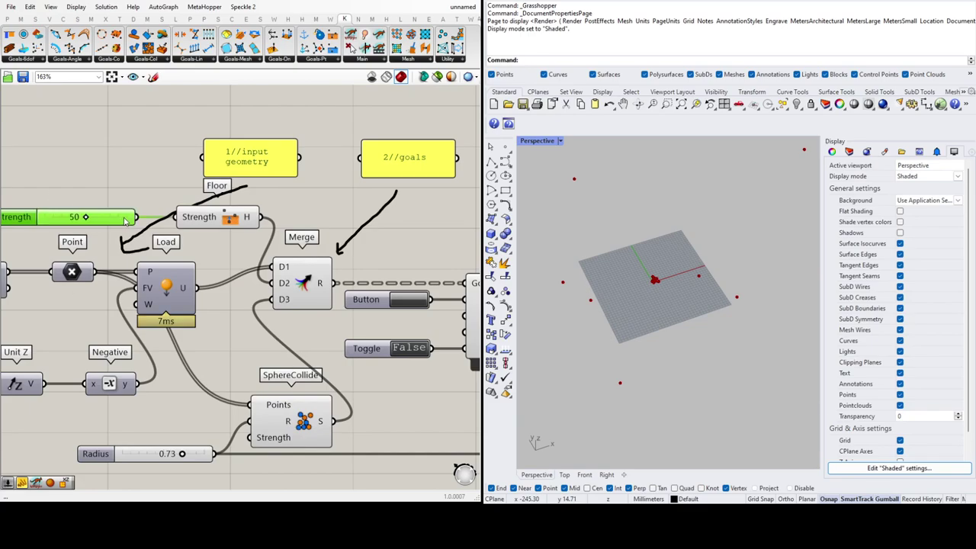
- Reset and run Solver with the reduced Floor strength, pausing it with the Toggle to inspect the spheres
{"action": "scroll", "coordinate": [120, 239], "scroll_direction": "down", "scroll_amount": 4}
{"action": "scroll", "coordinate": [267, 295], "scroll_direction": "up", "scroll_amount": 4}
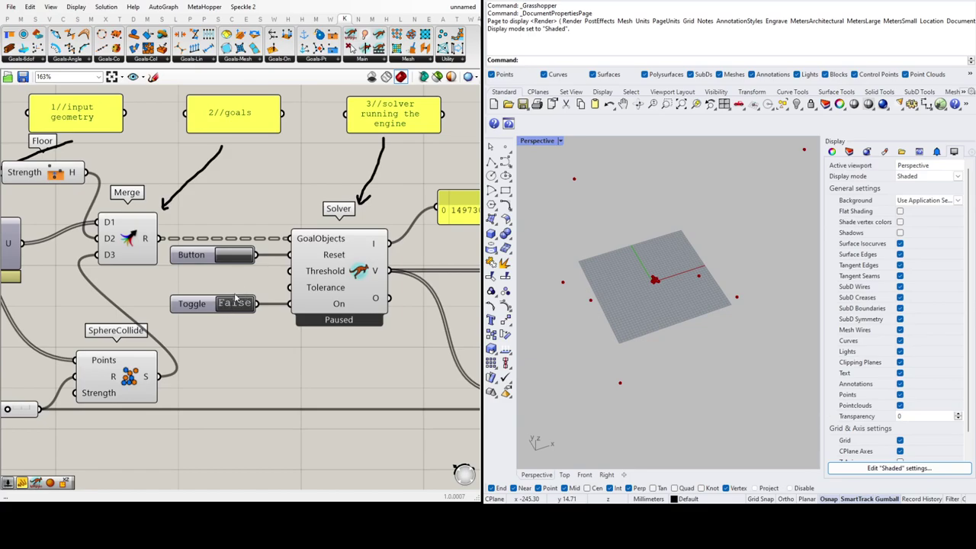
{"action": "left_click", "coordinate": [237, 258]}
{"action": "double_click", "coordinate": [240, 305]}
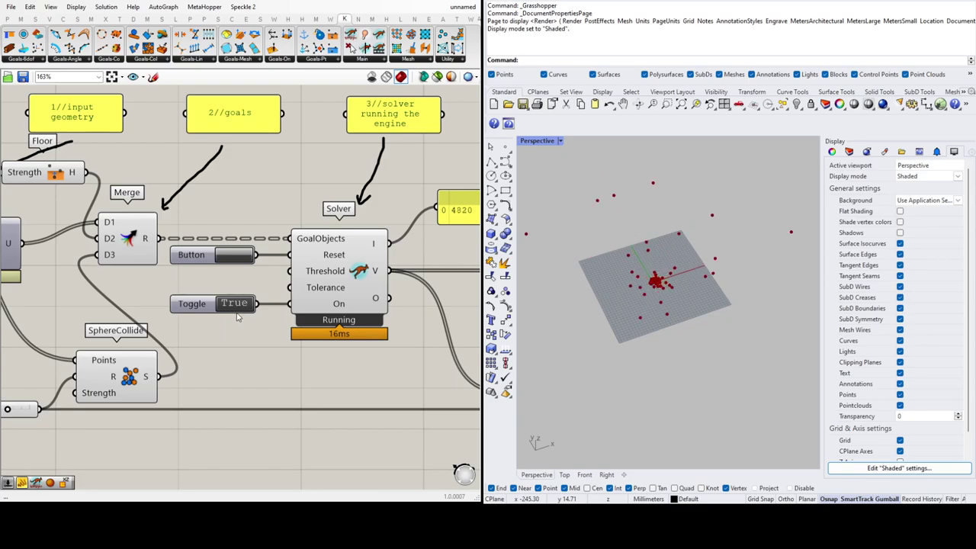
{"action": "double_click", "coordinate": [234, 304]}
{"action": "scroll", "coordinate": [664, 298], "scroll_direction": "up", "scroll_amount": 3}
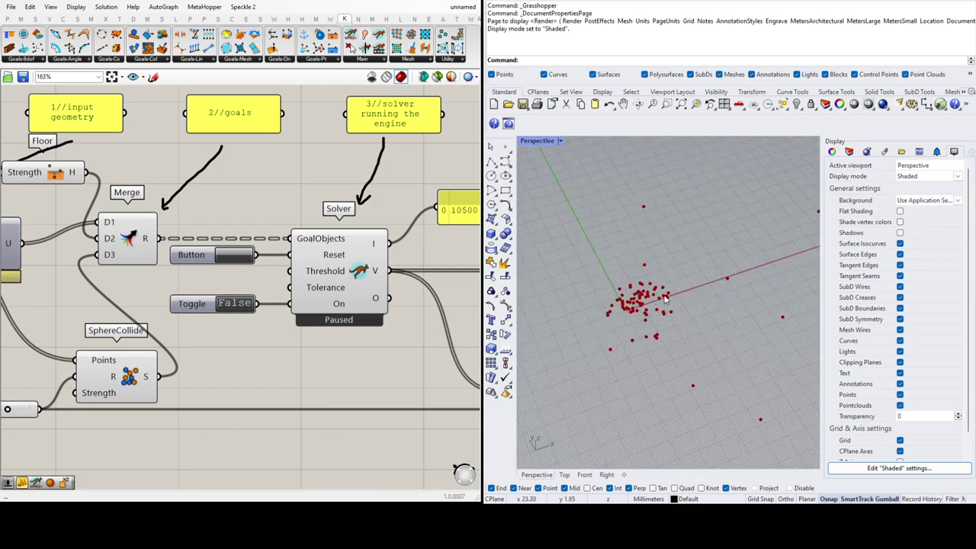
{"action": "scroll", "coordinate": [648, 298], "scroll_direction": "up", "scroll_amount": 5}
{"action": "scroll", "coordinate": [613, 304], "scroll_direction": "down", "scroll_amount": 2}
{"action": "scroll", "coordinate": [616, 297], "scroll_direction": "down", "scroll_amount": 5}
{"action": "scroll", "coordinate": [618, 282], "scroll_direction": "up", "scroll_amount": 3}
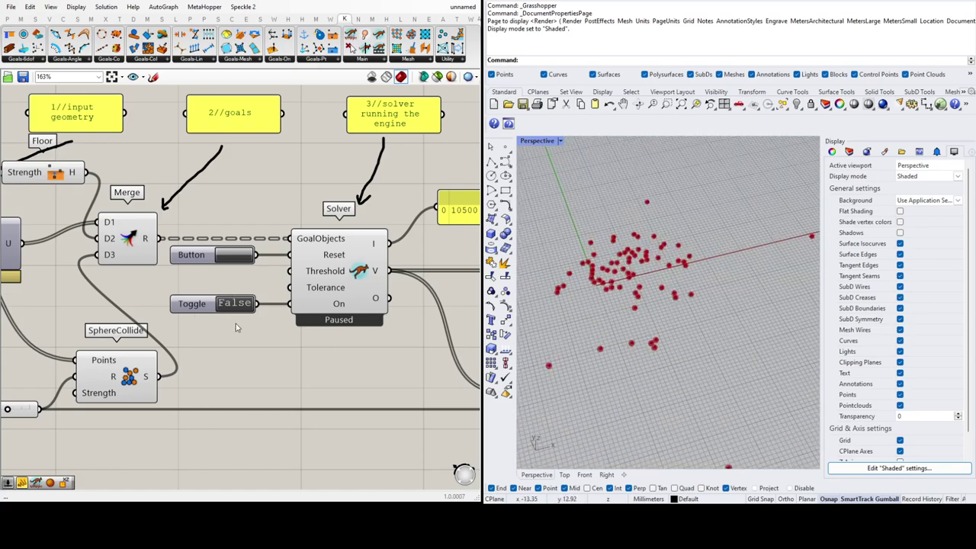
- Run Solver briefly by setting its Toggle to True, and pause it again by setting the Toggle to False
{"action": "scroll", "coordinate": [234, 326], "scroll_direction": "down", "scroll_amount": 2}
{"action": "scroll", "coordinate": [205, 346], "scroll_direction": "up", "scroll_amount": 8}
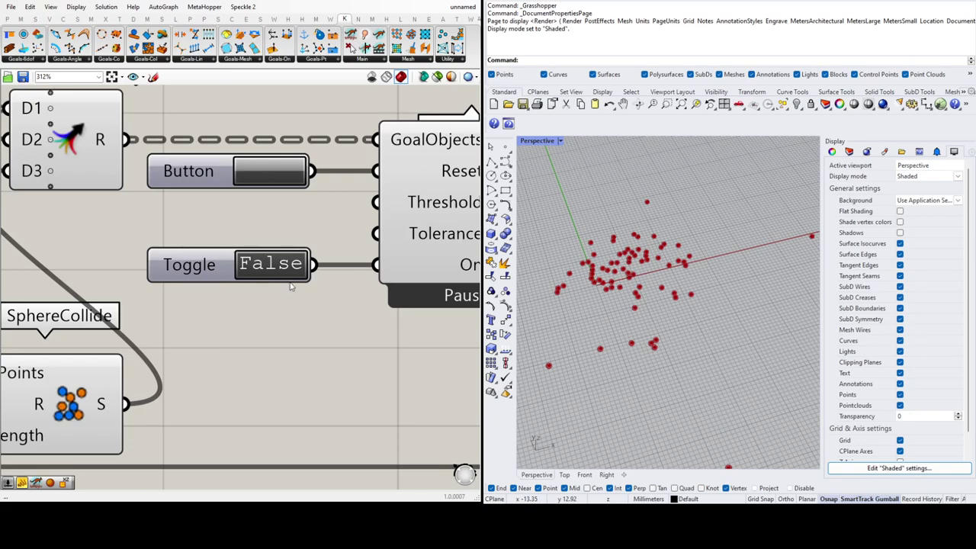
{"action": "left_click", "coordinate": [278, 264]}
{"action": "left_click", "coordinate": [278, 264]}
{"action": "left_click", "coordinate": [278, 175]}
{"action": "left_click", "coordinate": [274, 262]}
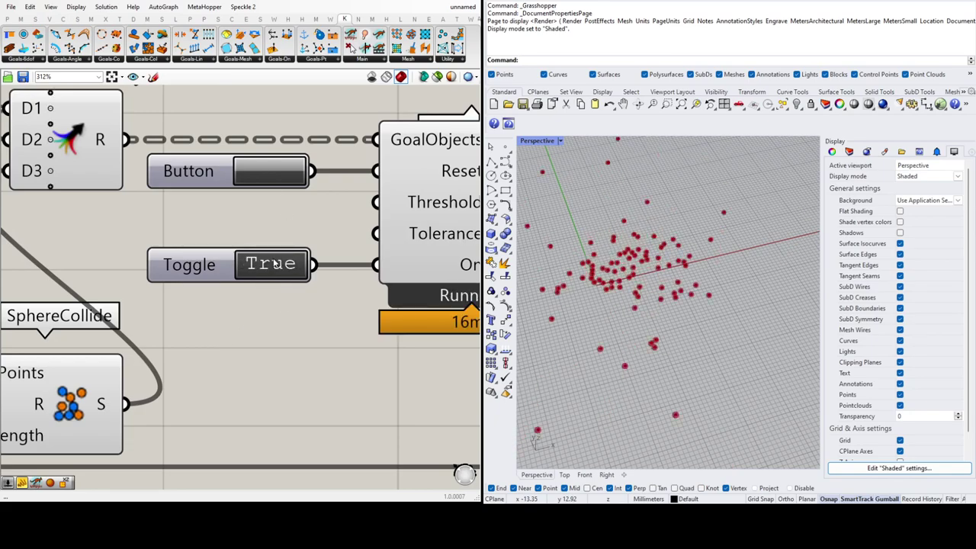
{"action": "left_click", "coordinate": [293, 267]}
{"action": "scroll", "coordinate": [295, 323], "scroll_direction": "down", "scroll_amount": 6}
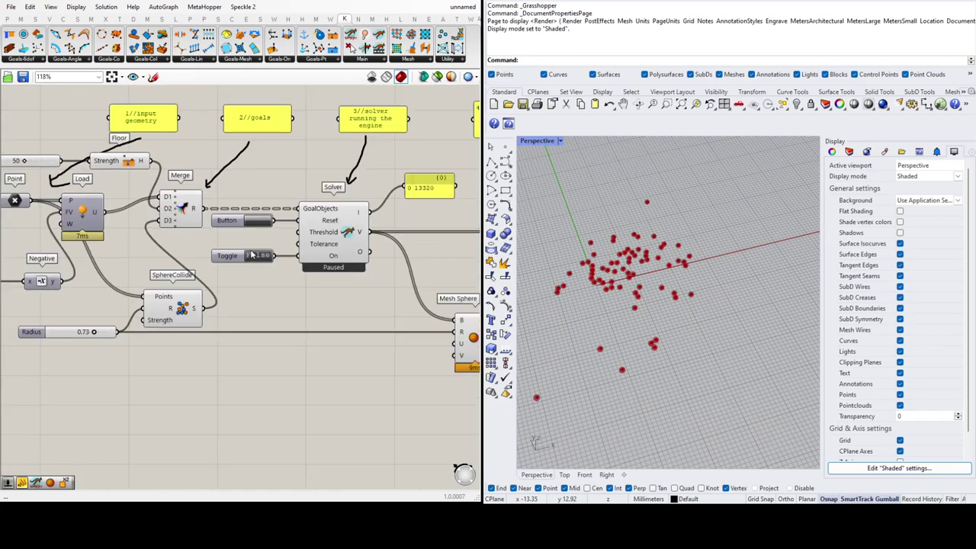
- Add a number slider set to 0.001 beside SphereCollide for its Strength input
{"action": "scroll", "coordinate": [185, 328], "scroll_direction": "up", "scroll_amount": 3}
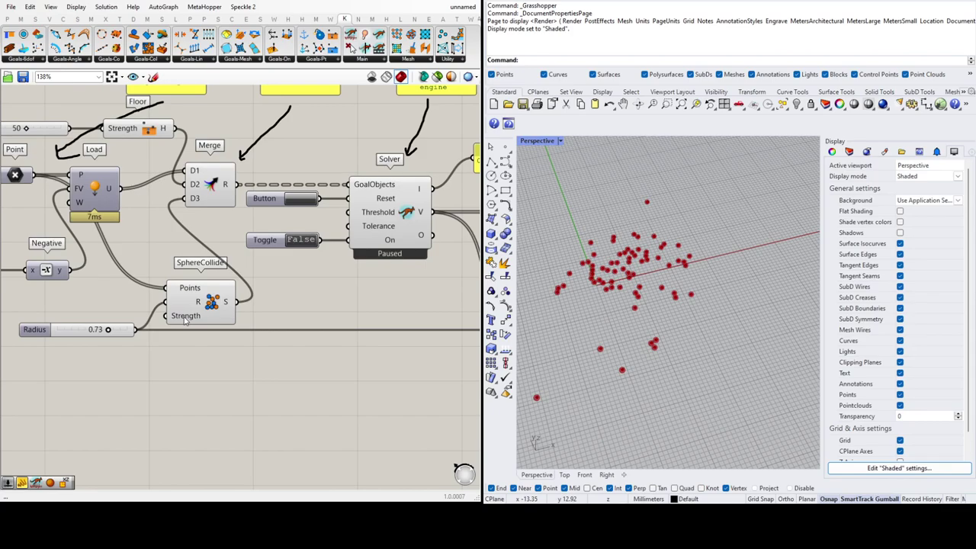
{"action": "scroll", "coordinate": [200, 309], "scroll_direction": "down", "scroll_amount": 2}
{"action": "scroll", "coordinate": [138, 317], "scroll_direction": "up", "scroll_amount": 3}
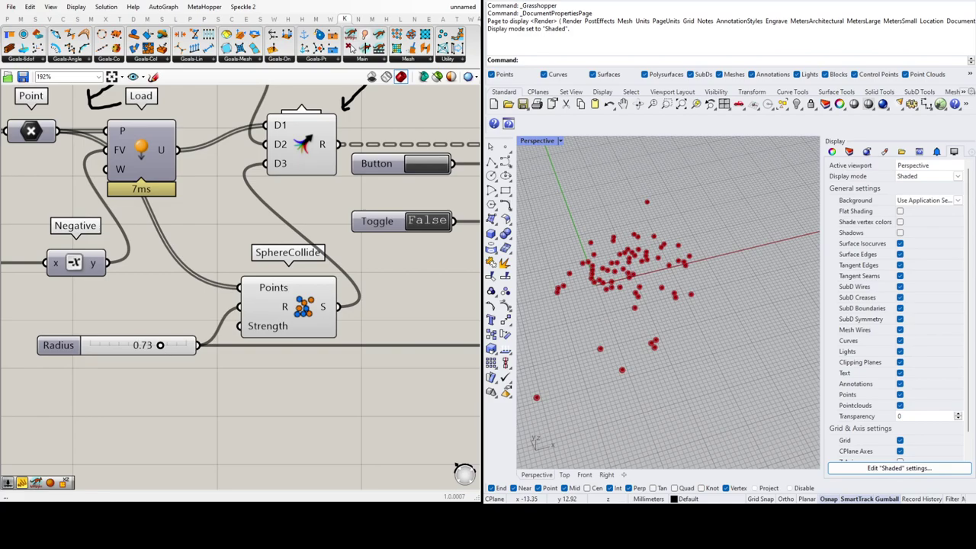
{"action": "key", "text": "Return"}
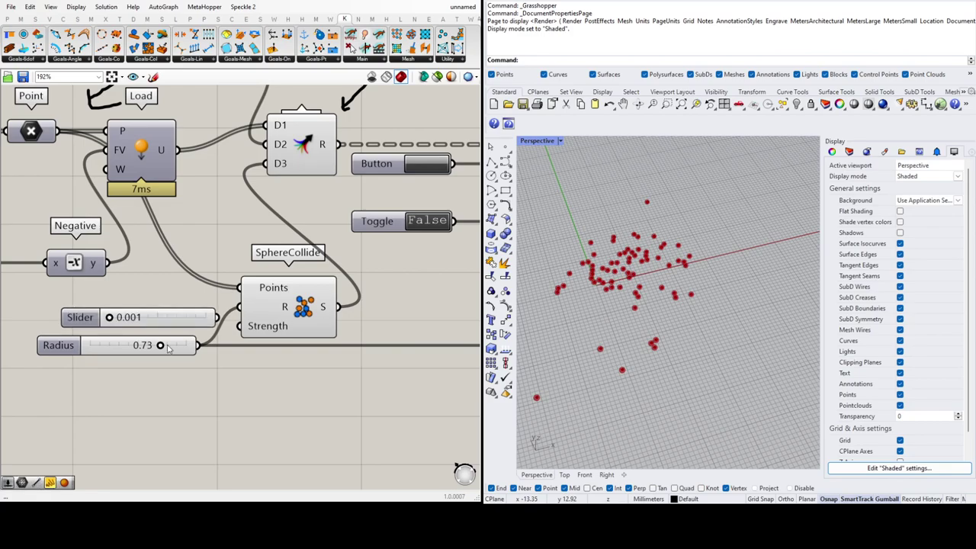
- Connect the 0.001 slider to SphereCollide's Strength input, and rerun the solver from a reset state
{"action": "left_click_drag", "start_coordinate": [189, 320], "coordinate": [233, 329]}
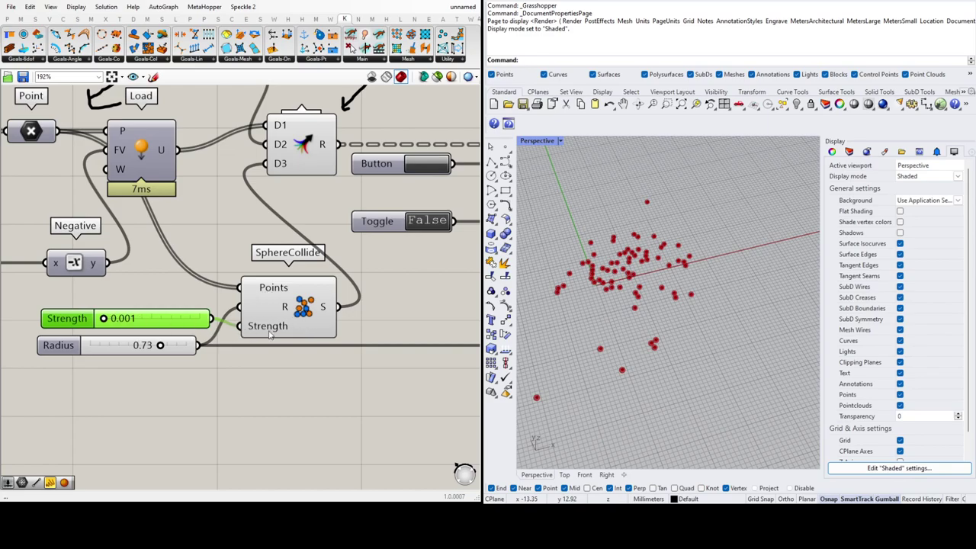
{"action": "scroll", "coordinate": [264, 329], "scroll_direction": "down", "scroll_amount": 5}
{"action": "right_click_drag", "start_coordinate": [374, 277], "coordinate": [275, 276]}
{"action": "scroll", "coordinate": [275, 276], "scroll_direction": "up", "scroll_amount": 4}
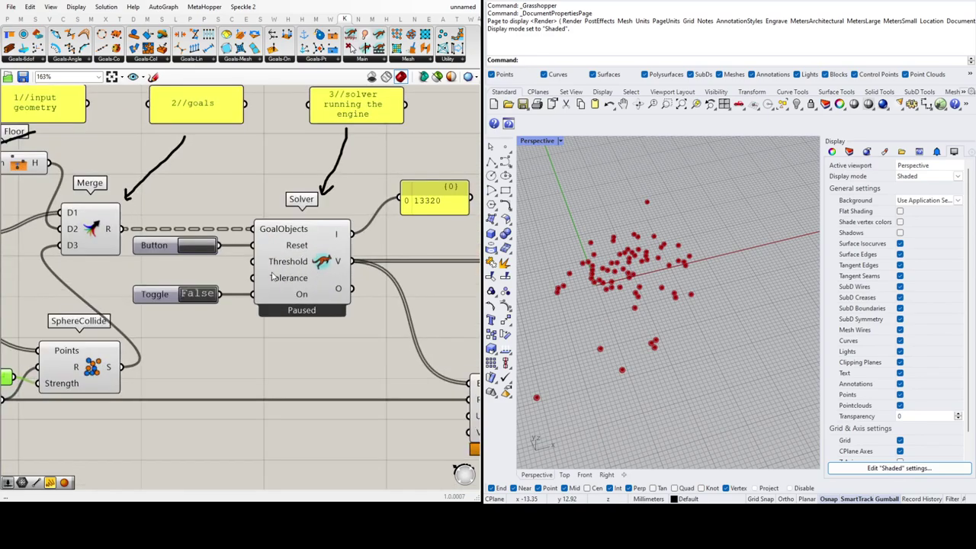
{"action": "left_click", "coordinate": [198, 295]}
{"action": "left_click", "coordinate": [198, 294]}
{"action": "left_click", "coordinate": [204, 248]}
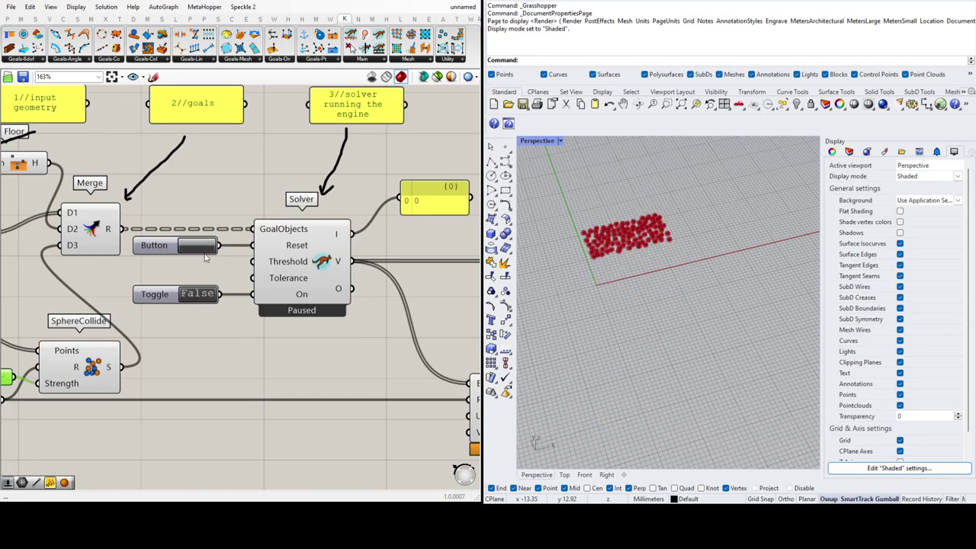
{"action": "left_click", "coordinate": [204, 294]}
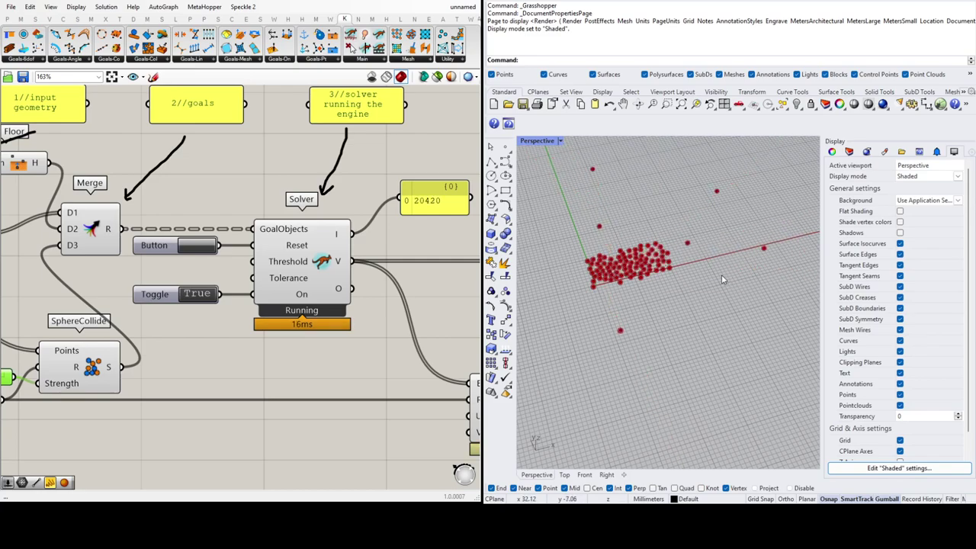
- Examine from near and far how the colliding spheres spread while the simulation runs
{"action": "scroll", "coordinate": [686, 294], "scroll_direction": "down", "scroll_amount": 5}
{"action": "scroll", "coordinate": [682, 295], "scroll_direction": "up", "scroll_amount": 5}
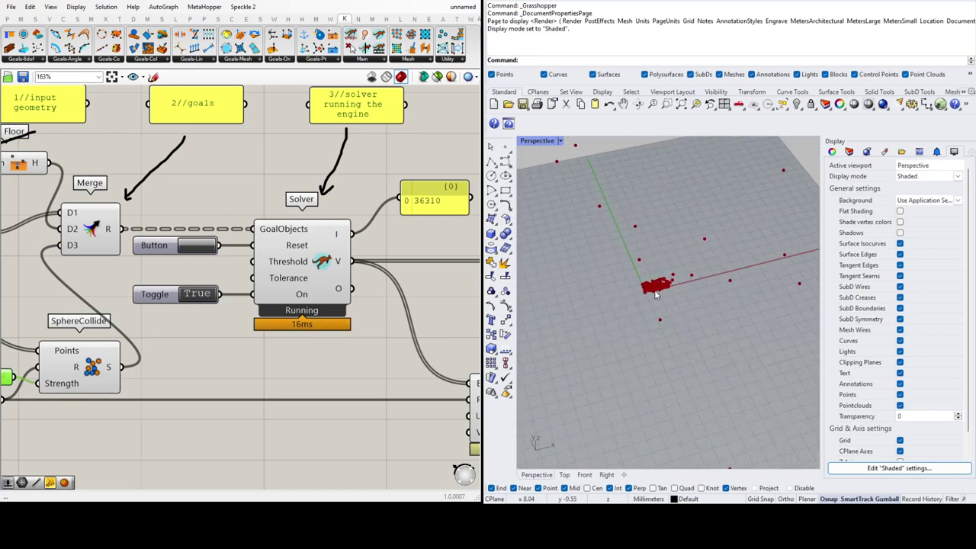
{"action": "scroll", "coordinate": [670, 289], "scroll_direction": "down", "scroll_amount": 2}
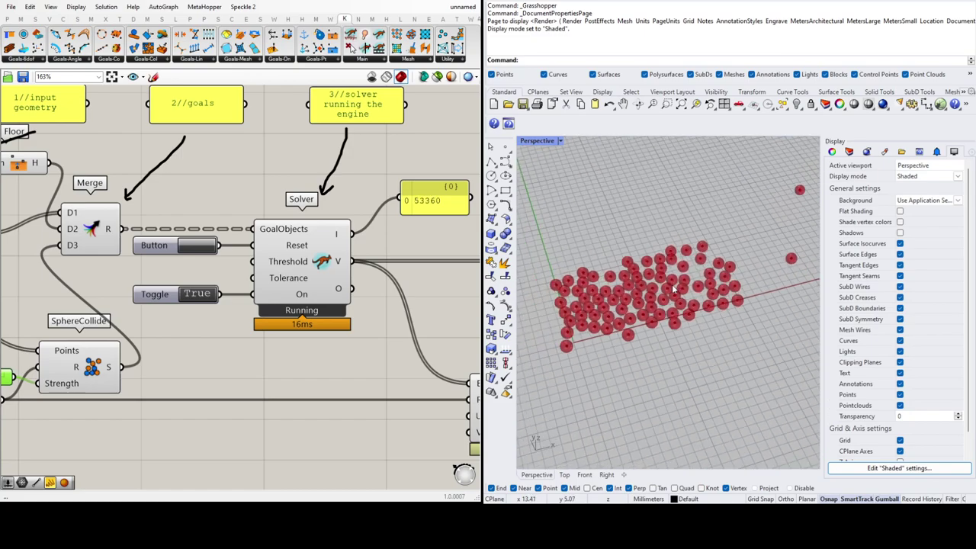
{"action": "scroll", "coordinate": [660, 305], "scroll_direction": "down", "scroll_amount": 3}
{"action": "scroll", "coordinate": [654, 307], "scroll_direction": "up", "scroll_amount": 3}
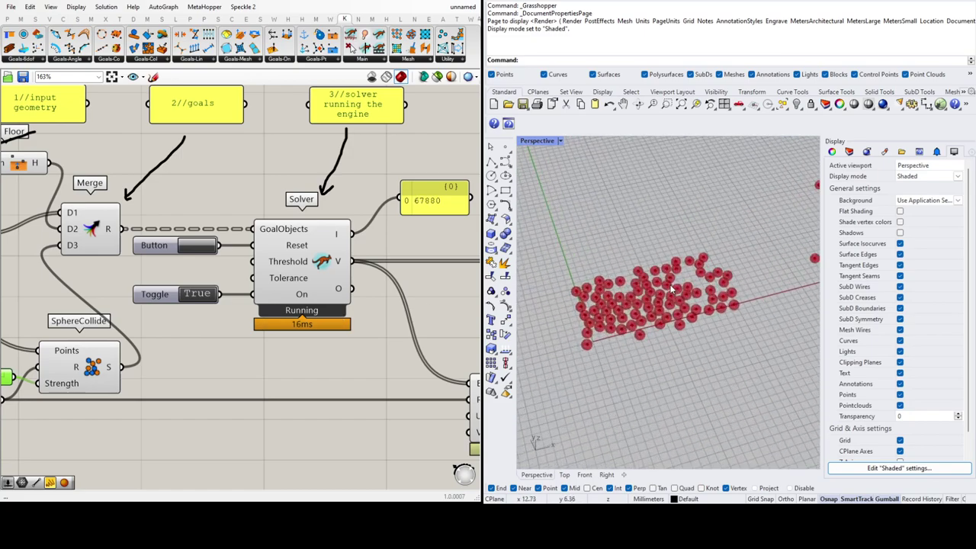
{"action": "scroll", "coordinate": [229, 320], "scroll_direction": "down", "scroll_amount": 3}
- Set the SphereCollide strength to 2.963 and restart the running simulation from its starting points
{"action": "scroll", "coordinate": [205, 351], "scroll_direction": "up", "scroll_amount": 4}
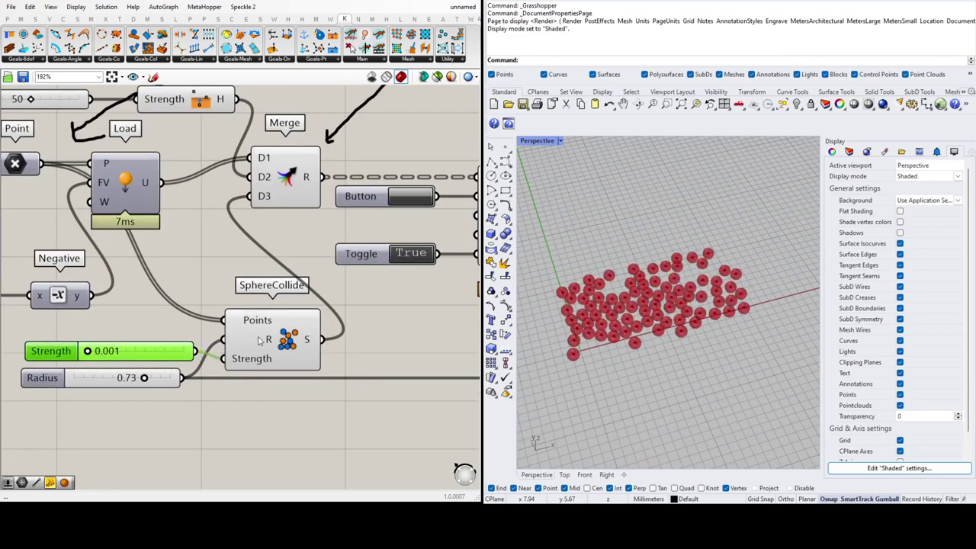
{"action": "scroll", "coordinate": [61, 372], "scroll_direction": "down", "scroll_amount": 2}
{"action": "left_click_drag", "start_coordinate": [77, 358], "coordinate": [99, 363]}
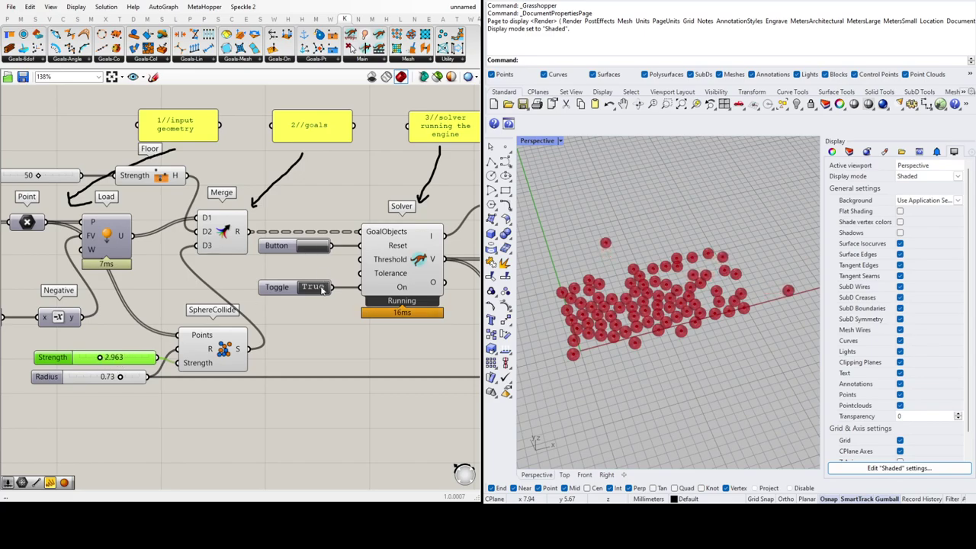
{"action": "left_click", "coordinate": [323, 246]}
{"action": "scroll", "coordinate": [731, 294], "scroll_direction": "down", "scroll_amount": 6}
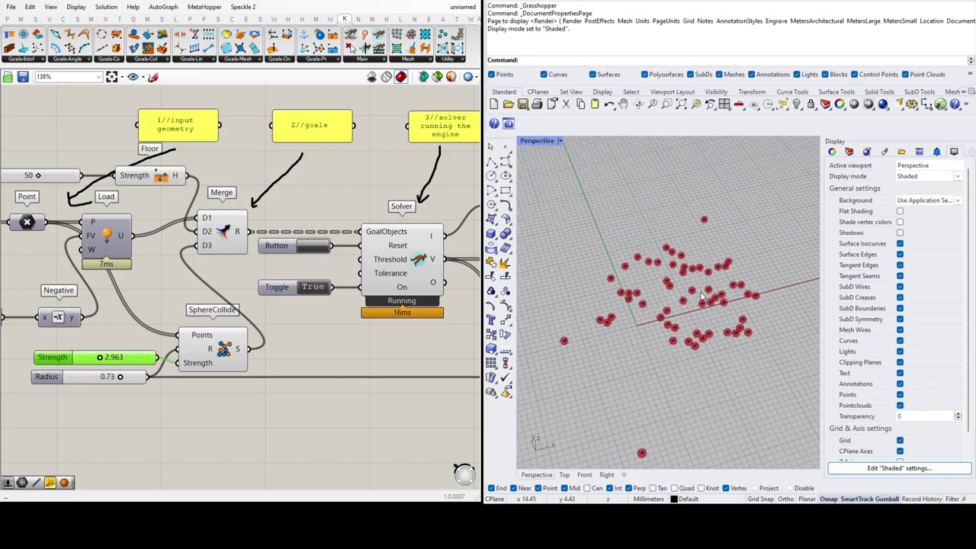
{"action": "scroll", "coordinate": [690, 307], "scroll_direction": "up", "scroll_amount": 2}
{"action": "scroll", "coordinate": [690, 306], "scroll_direction": "up", "scroll_amount": 5}
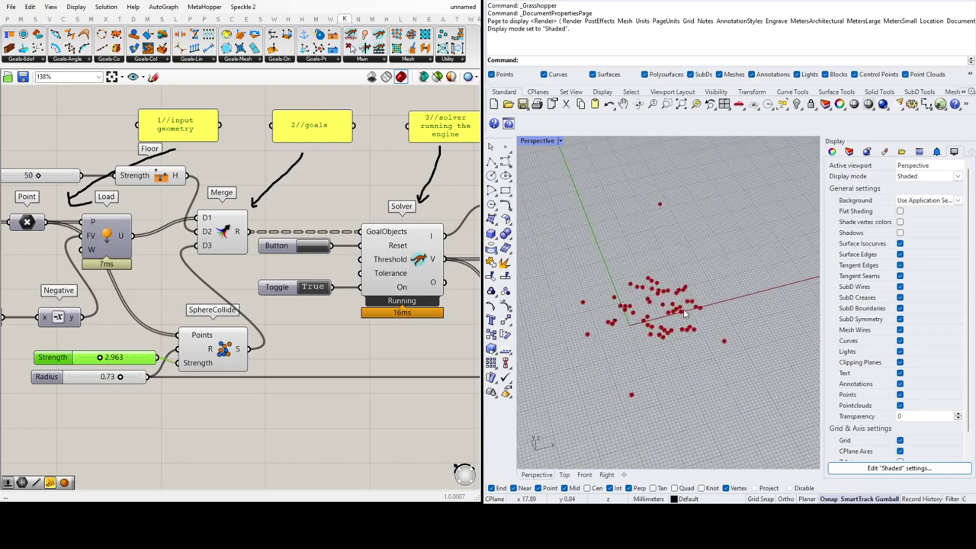
- Pause the solver and reposition the Mesh Sphere component on the canvas
{"action": "left_click", "coordinate": [314, 287]}
{"action": "scroll", "coordinate": [320, 291], "scroll_direction": "down", "scroll_amount": 5}
{"action": "scroll", "coordinate": [263, 335], "scroll_direction": "up", "scroll_amount": 7}
{"action": "left_click_drag", "start_coordinate": [263, 335], "coordinate": [222, 341]}
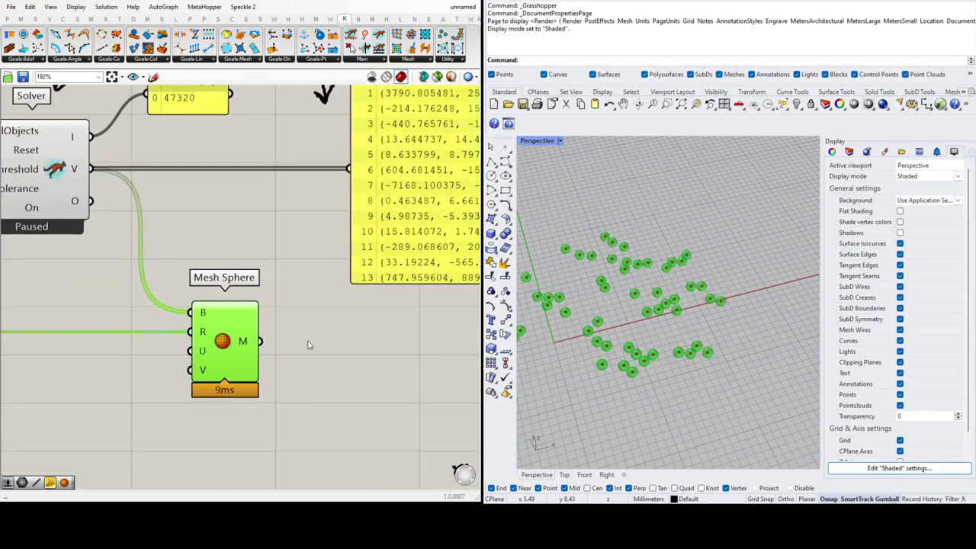
{"action": "left_click", "coordinate": [321, 357]}
- Reset the paused simulation so the spheres return to their starting points
{"action": "scroll", "coordinate": [309, 329], "scroll_direction": "down", "scroll_amount": 5}
{"action": "scroll", "coordinate": [154, 253], "scroll_direction": "up", "scroll_amount": 6}
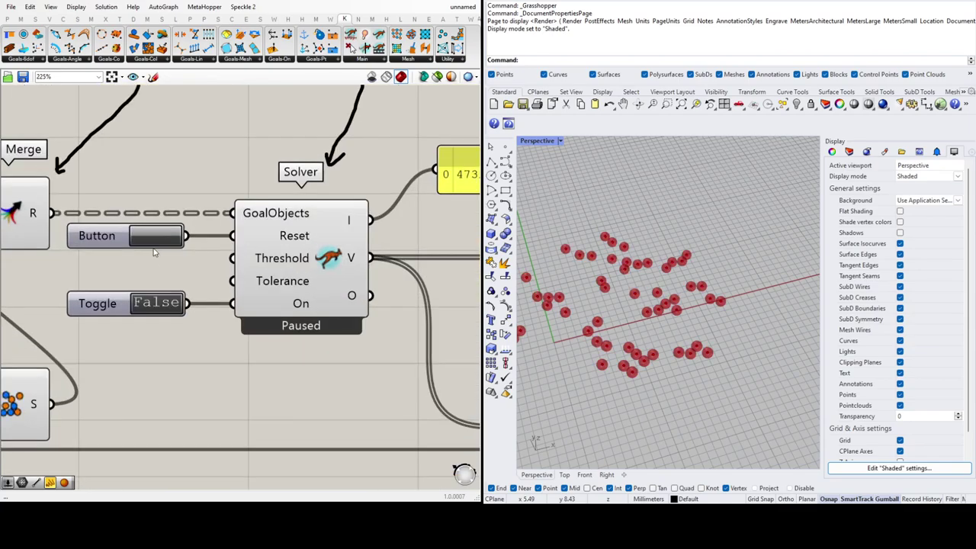
{"action": "left_click", "coordinate": [157, 235]}
{"action": "scroll", "coordinate": [156, 238], "scroll_direction": "down", "scroll_amount": 6}
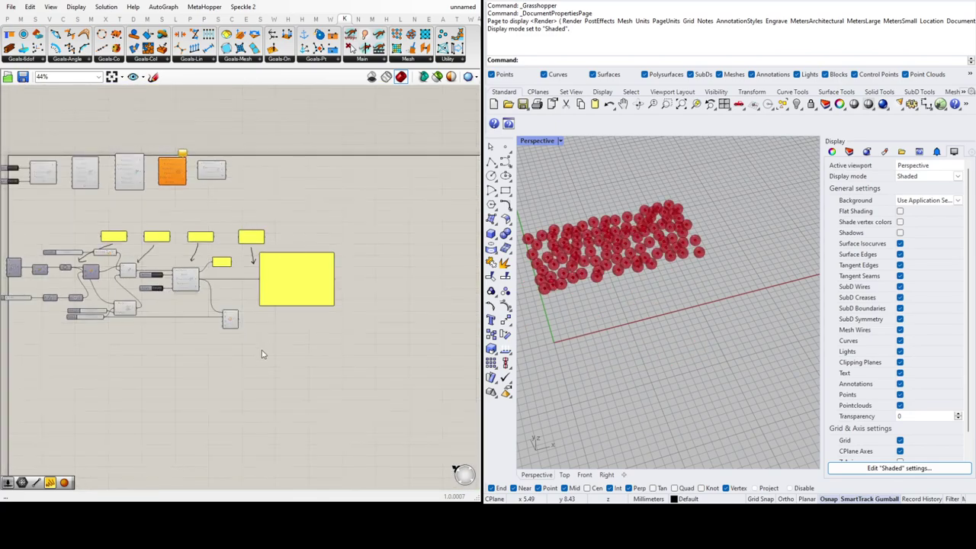
- Add an Average component to the canvas below Mesh Sphere
{"action": "scroll", "coordinate": [161, 262], "scroll_direction": "up", "scroll_amount": 5}
{"action": "scroll", "coordinate": [161, 261], "scroll_direction": "up", "scroll_amount": 3}
{"action": "scroll", "coordinate": [204, 304], "scroll_direction": "down", "scroll_amount": 5}
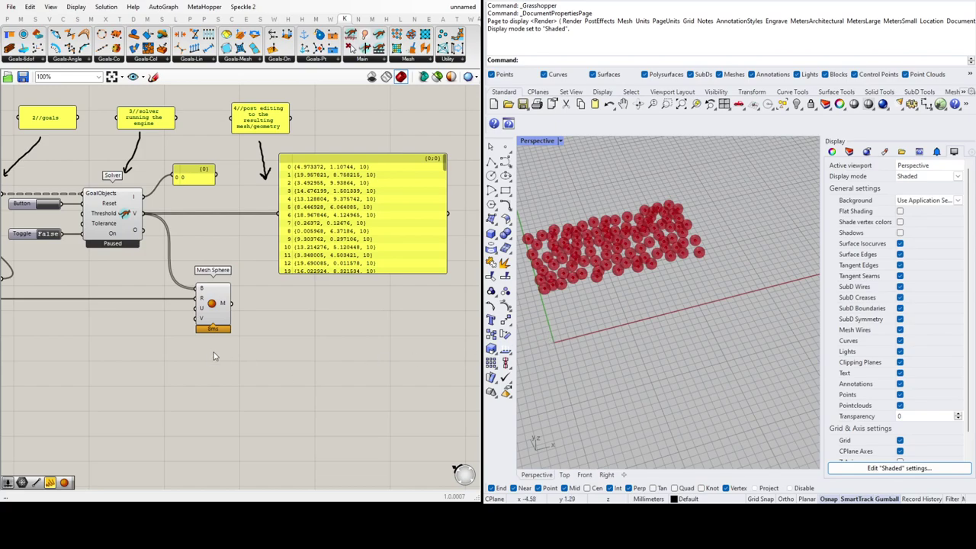
{"action": "scroll", "coordinate": [184, 330], "scroll_direction": "down", "scroll_amount": 2}
{"action": "scroll", "coordinate": [184, 330], "scroll_direction": "up", "scroll_amount": 3}
{"action": "scroll", "coordinate": [303, 335], "scroll_direction": "up", "scroll_amount": 2}
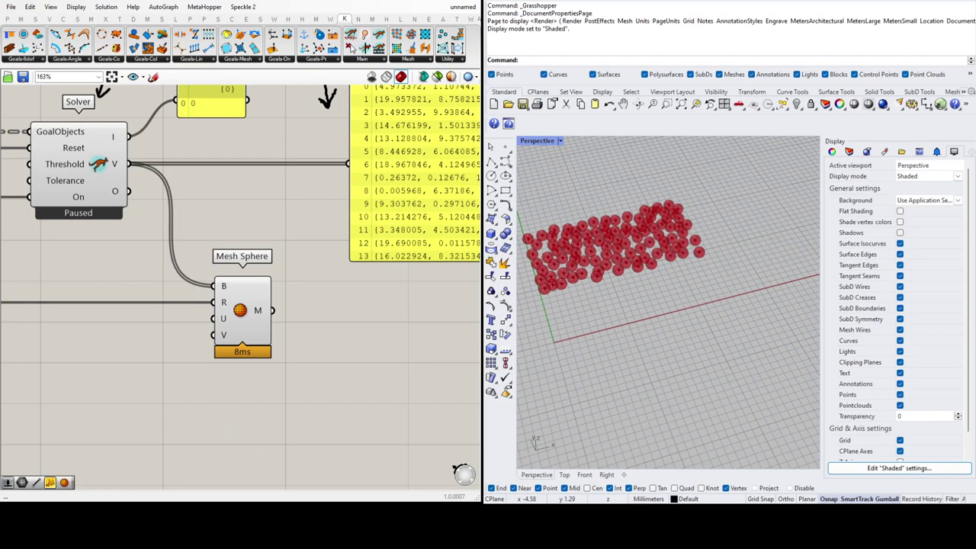
{"action": "key", "text": "Return"}
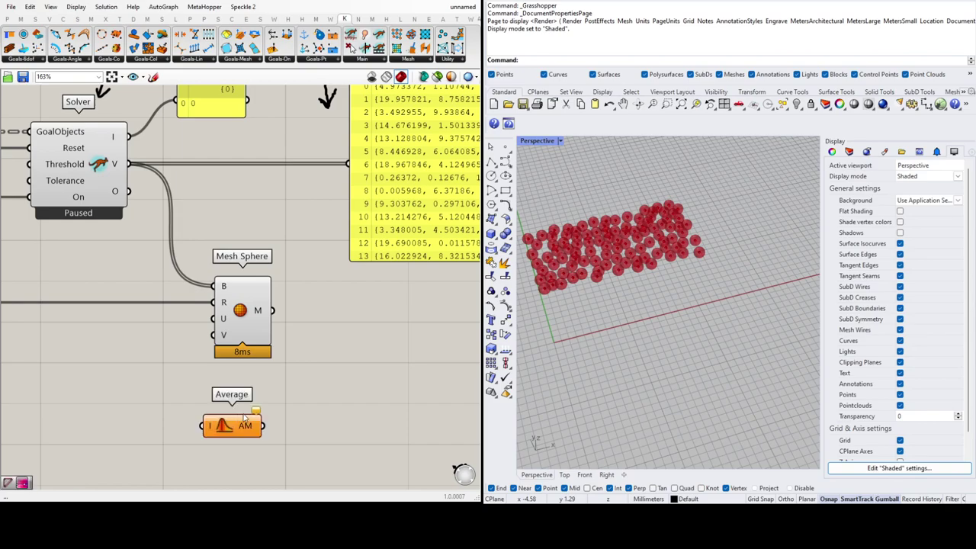
- Insert a relay on the wire from the solver's V output to Mesh Sphere and connect it to Average's input
{"action": "double_click", "coordinate": [170, 227]}
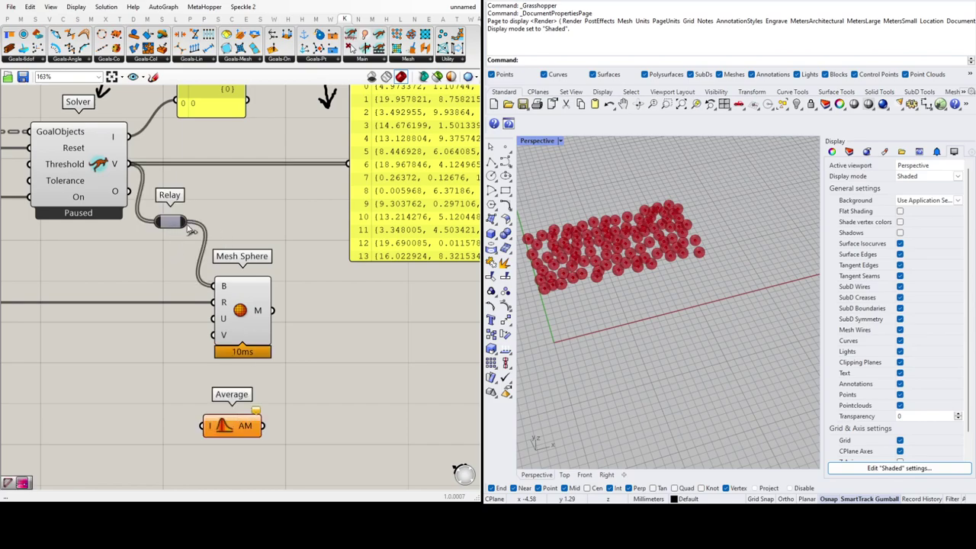
{"action": "left_click_drag", "start_coordinate": [173, 227], "coordinate": [159, 276]}
{"action": "left_click_drag", "start_coordinate": [151, 290], "coordinate": [196, 430]}
{"action": "left_click", "coordinate": [285, 433]}
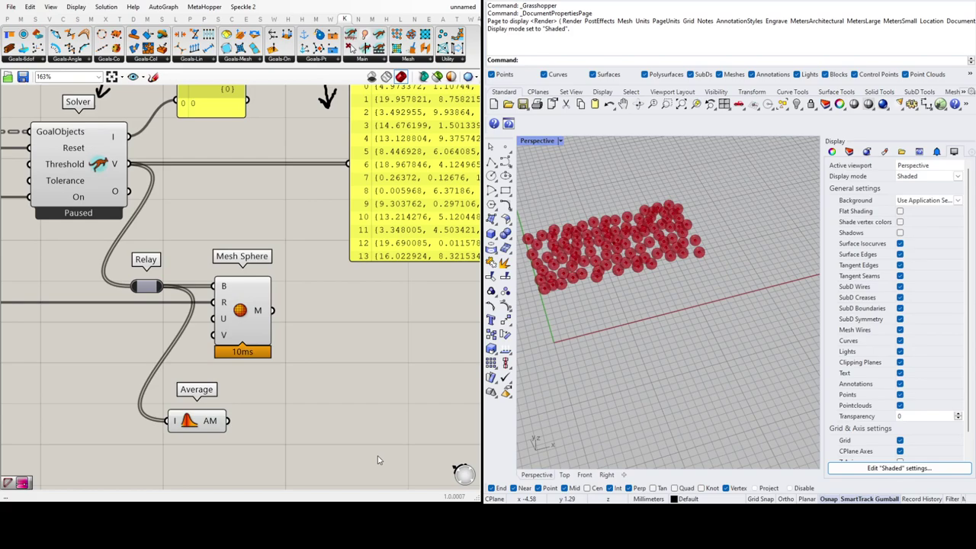
- Add a Distance component, feeding the relay's points into A and the Average result into B
{"action": "left_click", "coordinate": [313, 417]}
{"action": "left_click_drag", "start_coordinate": [162, 289], "coordinate": [300, 420]}
{"action": "scroll", "coordinate": [299, 420], "scroll_direction": "down", "scroll_amount": 3}
{"action": "scroll", "coordinate": [272, 352], "scroll_direction": "up", "scroll_amount": 3}
- Add a Bounds component and connect the Distance output to it
{"action": "left_click", "coordinate": [304, 346]}
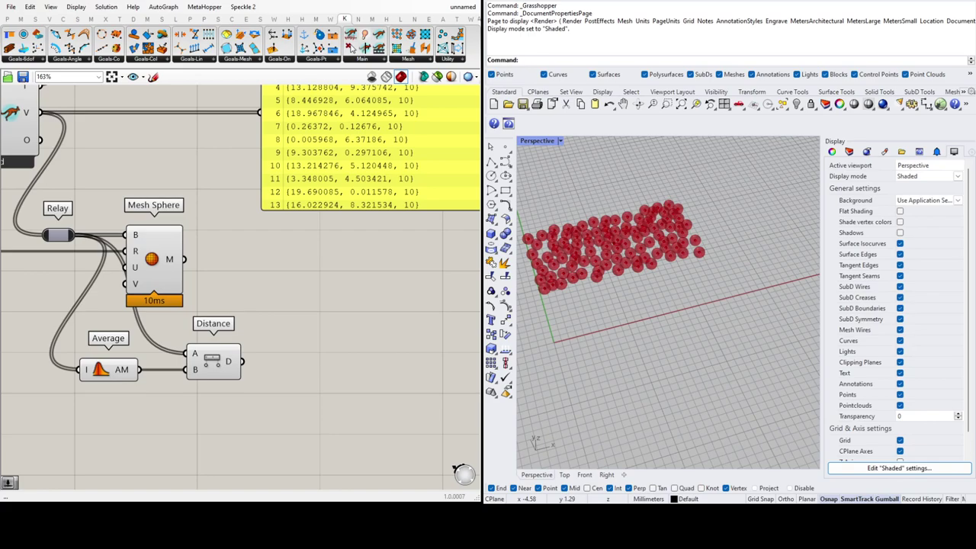
{"action": "key", "text": "Return"}
{"action": "left_click_drag", "start_coordinate": [244, 362], "coordinate": [303, 373]}
{"action": "scroll", "coordinate": [336, 362], "scroll_direction": "down", "scroll_amount": 3}
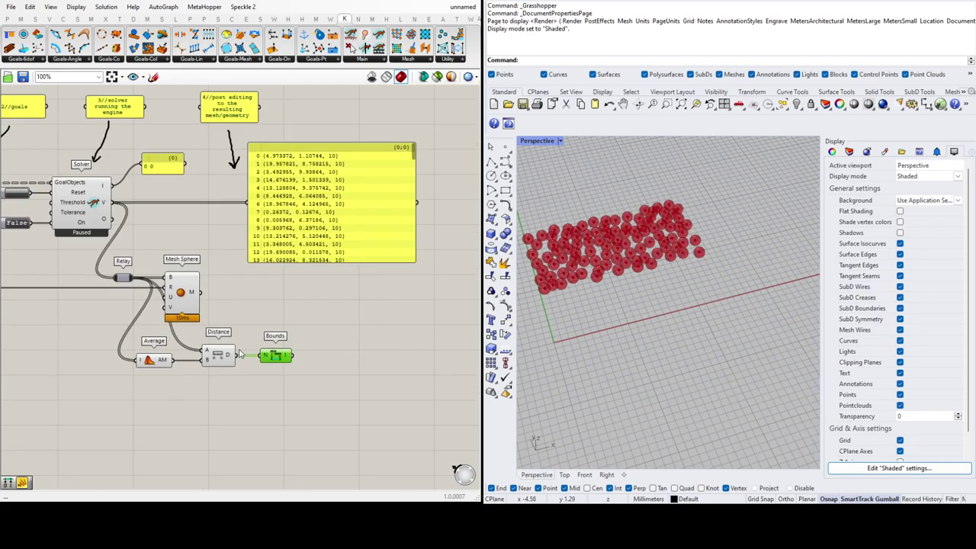
- Add a Deconstruct Domain component and connect the Bounds output to it
{"action": "scroll", "coordinate": [343, 358], "scroll_direction": "up", "scroll_amount": 2}
{"action": "left_click", "coordinate": [351, 356]}
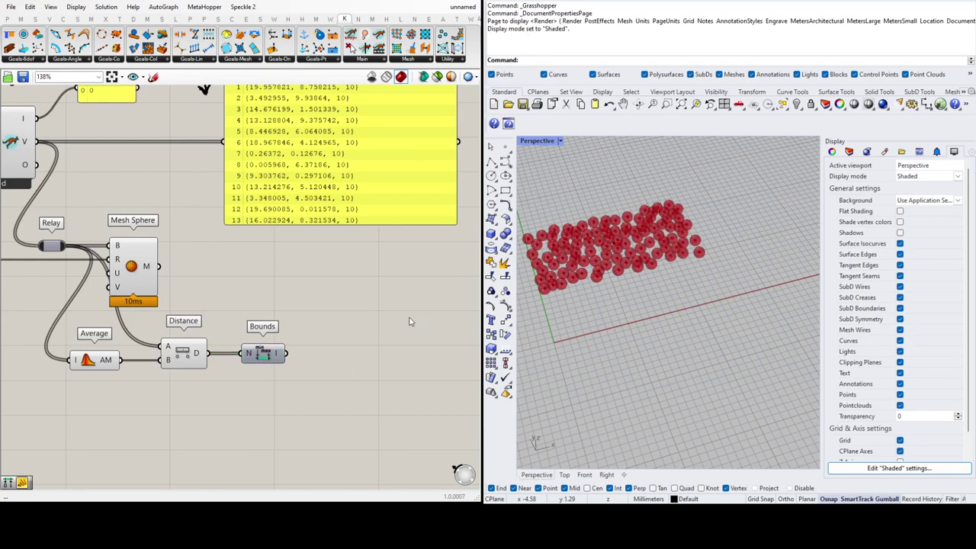
{"action": "left_click_drag", "start_coordinate": [289, 354], "coordinate": [334, 362]}
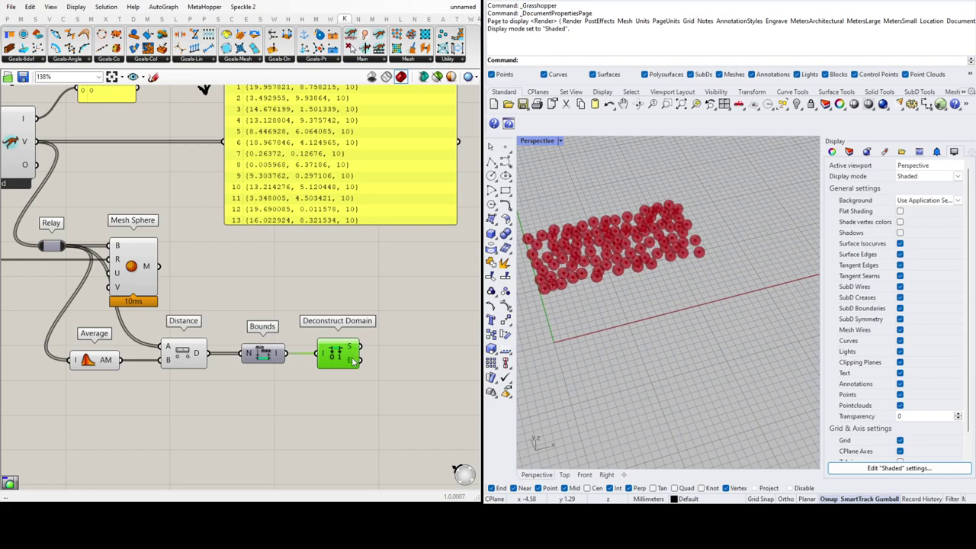
- Add a Gradient component with the green-yellow-red preset and place it near Deconstruct Domain
{"action": "scroll", "coordinate": [342, 382], "scroll_direction": "down", "scroll_amount": 2}
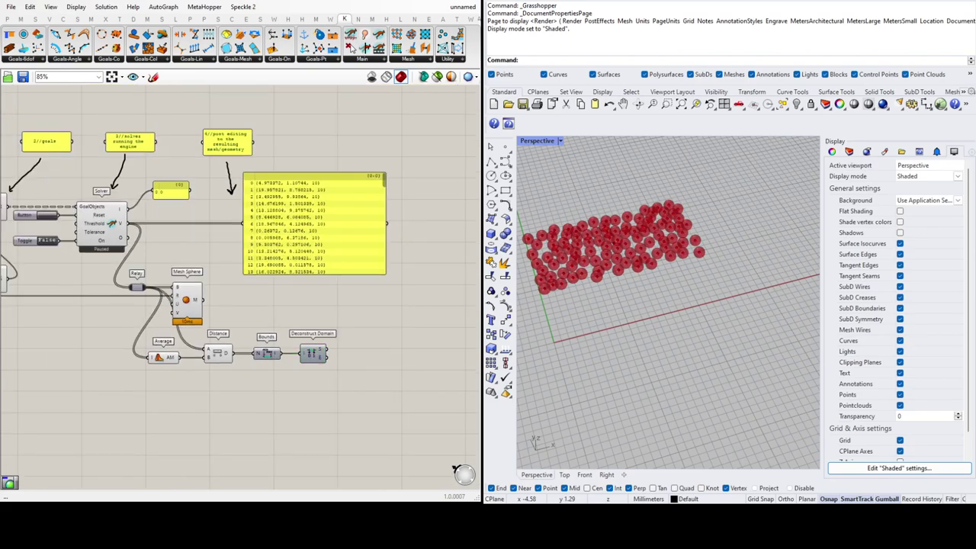
{"action": "key", "text": "ctrl+v"}
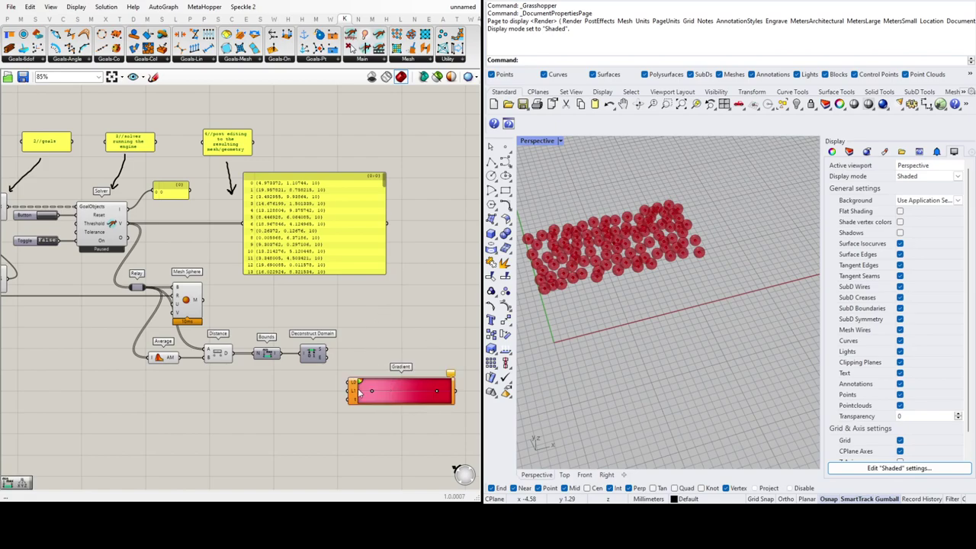
{"action": "scroll", "coordinate": [363, 388], "scroll_direction": "up", "scroll_amount": 3}
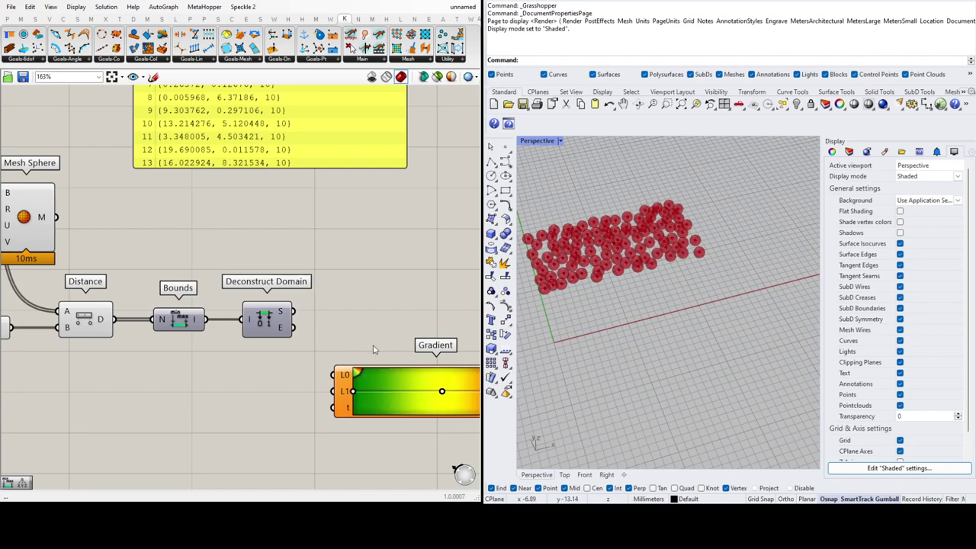
{"action": "scroll", "coordinate": [324, 276], "scroll_direction": "down", "scroll_amount": 2}
{"action": "left_click_drag", "start_coordinate": [373, 356], "coordinate": [403, 317]}
{"action": "left_click", "coordinate": [234, 324]}
{"action": "left_click_drag", "start_coordinate": [352, 337], "coordinate": [240, 389]}
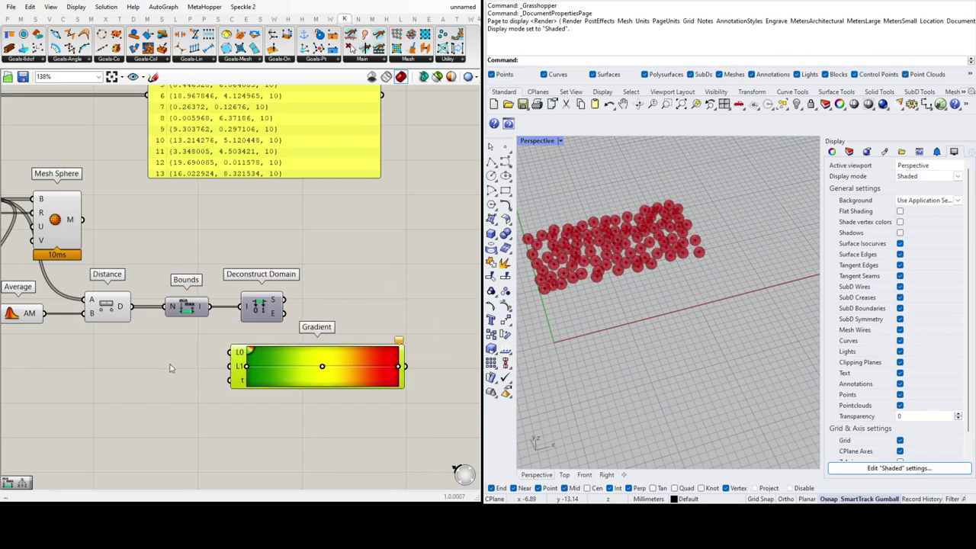
- Wire the Distance output to the Gradient's t input and the domain's start and end to L0 and L1
{"action": "left_click_drag", "start_coordinate": [131, 307], "coordinate": [396, 329]}
{"action": "left_click_drag", "start_coordinate": [284, 300], "coordinate": [381, 308]}
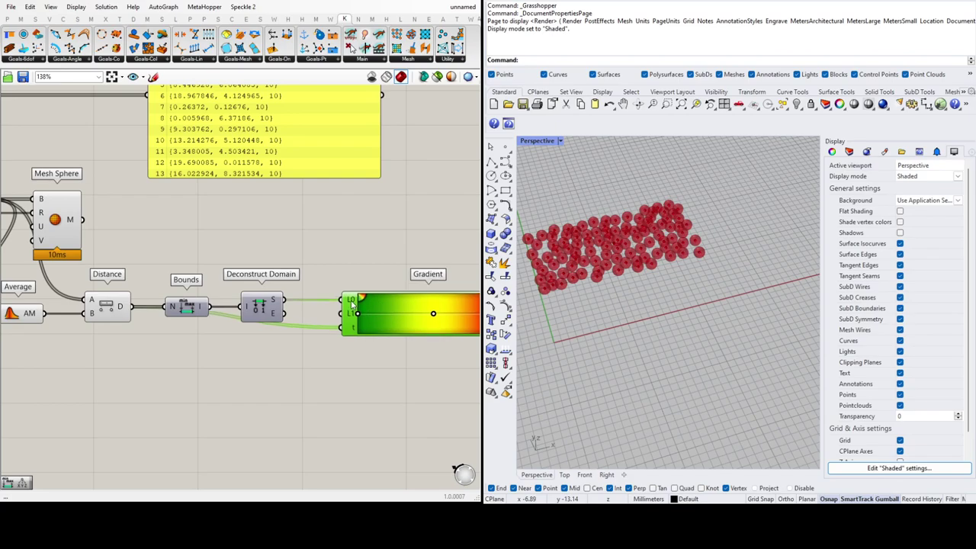
{"action": "left_click_drag", "start_coordinate": [284, 312], "coordinate": [349, 313]}
{"action": "scroll", "coordinate": [313, 320], "scroll_direction": "down", "scroll_amount": 4}
{"action": "scroll", "coordinate": [311, 322], "scroll_direction": "up", "scroll_amount": 2}
{"action": "left_click", "coordinate": [311, 275]}
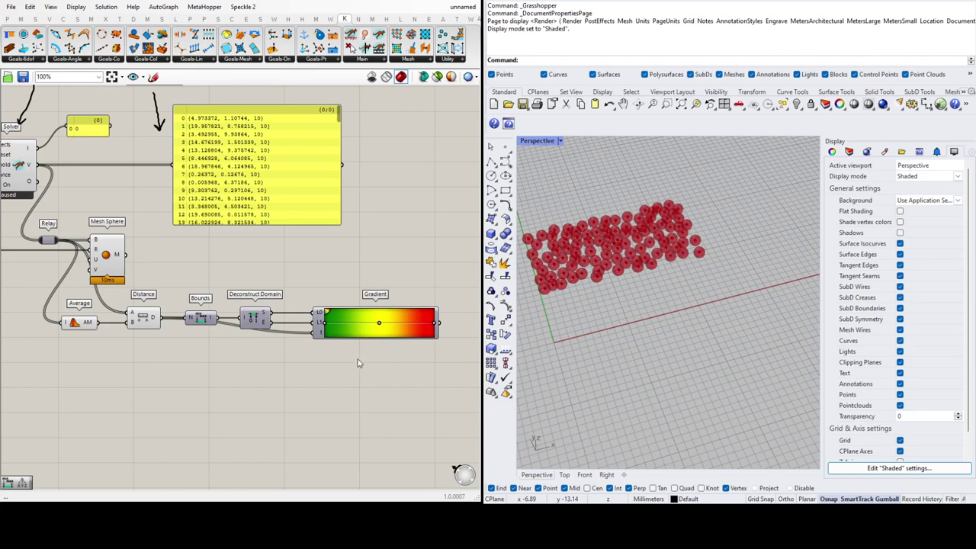
- Add a Custom Preview fed by Mesh Sphere's meshes and the Gradient's colours, and hide Mesh Sphere's own preview
{"action": "left_click", "coordinate": [307, 262]}
{"action": "left_click_drag", "start_coordinate": [122, 254], "coordinate": [301, 263]}
{"action": "left_click", "coordinate": [112, 248]}
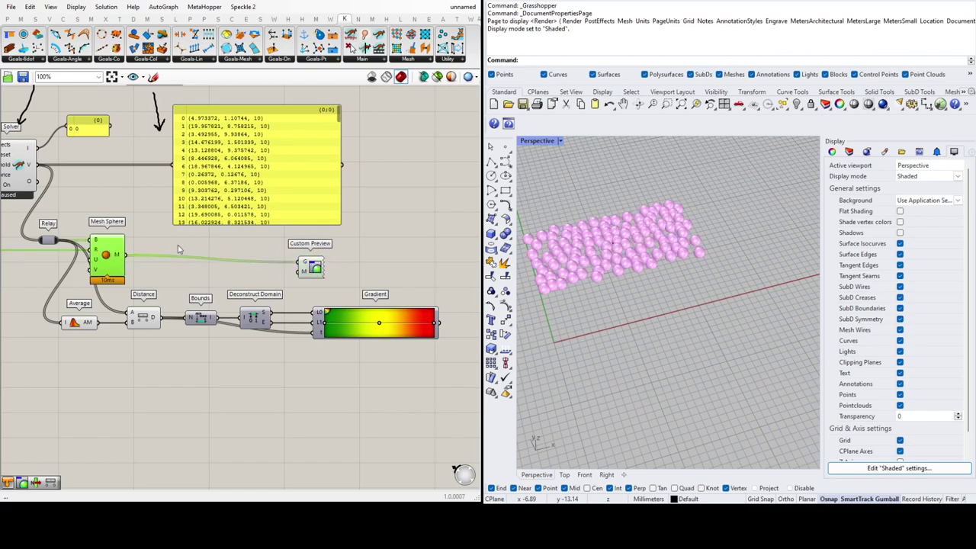
{"action": "left_click", "coordinate": [181, 248]}
{"action": "left_click_drag", "start_coordinate": [438, 322], "coordinate": [301, 270]}
- Switch the Perspective viewport to the Rendered display mode and frame the coloured spheres
{"action": "left_click", "coordinate": [561, 141]}
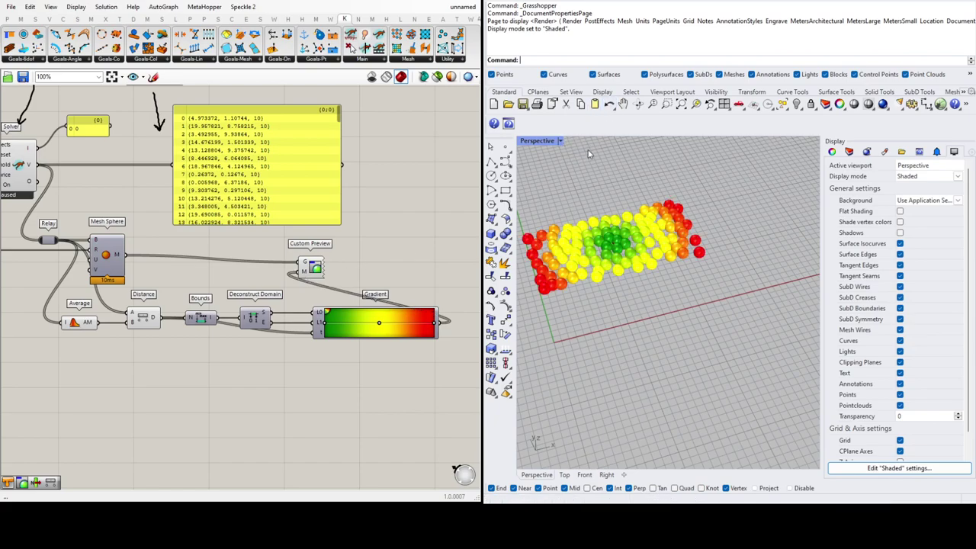
{"action": "key", "text": "ctrl+alt+r"}
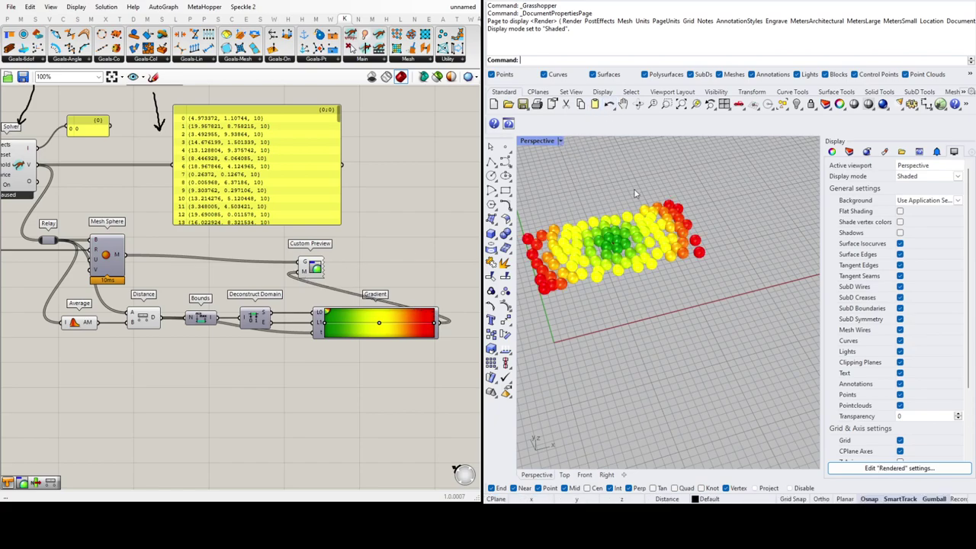
{"action": "scroll", "coordinate": [686, 250], "scroll_direction": "down", "scroll_amount": 6}
{"action": "scroll", "coordinate": [676, 257], "scroll_direction": "up", "scroll_amount": 6}
{"action": "mouse_move", "coordinate": [615, 263]}
{"action": "right_mouse_down"}
{"action": "mouse_move", "coordinate": [602, 282]}
{"action": "mouse_move", "coordinate": [606, 267]}
{"action": "right_mouse_up"}
- Select the Average component and examine the sphere colours around the cluster's centre
{"action": "left_click", "coordinate": [81, 323]}
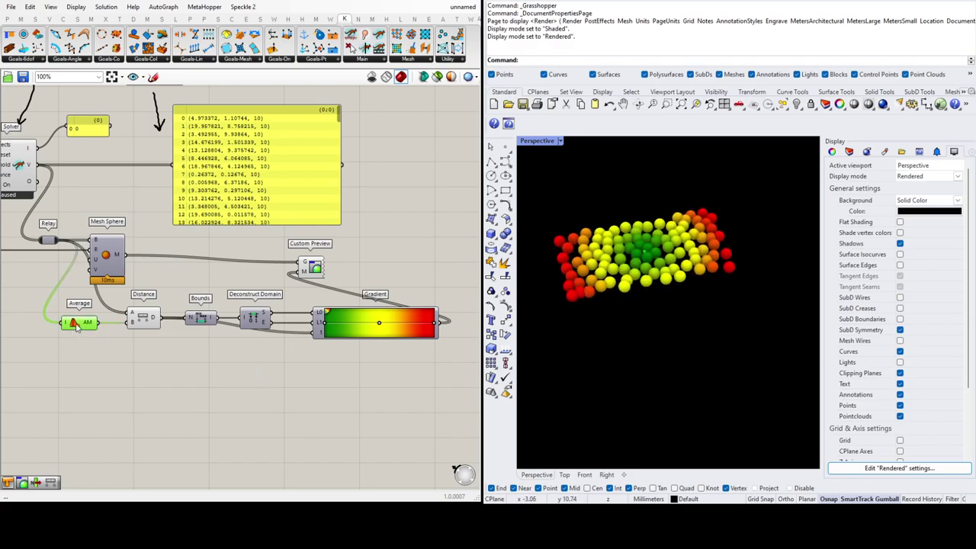
{"action": "scroll", "coordinate": [624, 257], "scroll_direction": "up", "scroll_amount": 6}
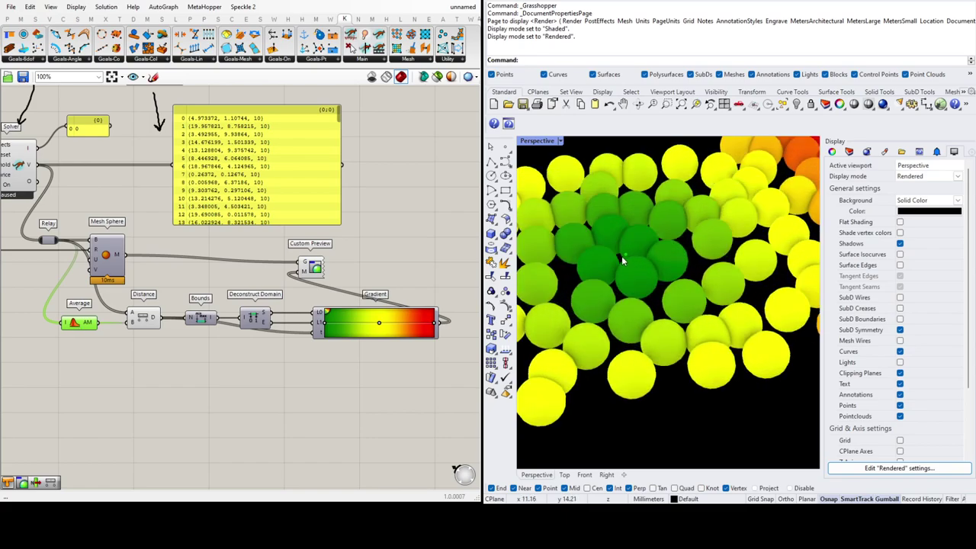
{"action": "scroll", "coordinate": [624, 257], "scroll_direction": "down", "scroll_amount": 8}
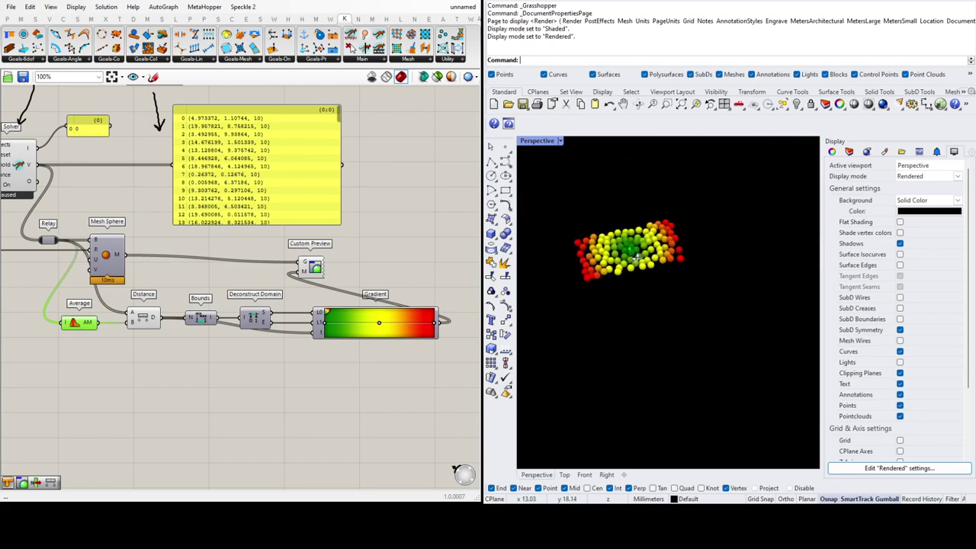
- Set the SphereCollide goal's Radius to 0.76 and its Strength to 0.123
{"action": "scroll", "coordinate": [319, 339], "scroll_direction": "down", "scroll_amount": 5}
{"action": "scroll", "coordinate": [318, 339], "scroll_direction": "up", "scroll_amount": 8}
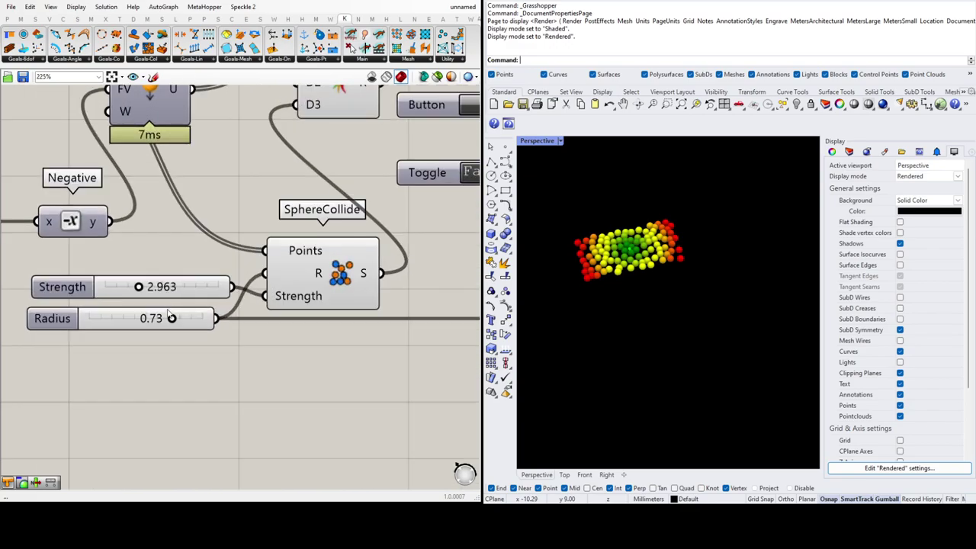
{"action": "left_click_drag", "start_coordinate": [172, 321], "coordinate": [176, 321]}
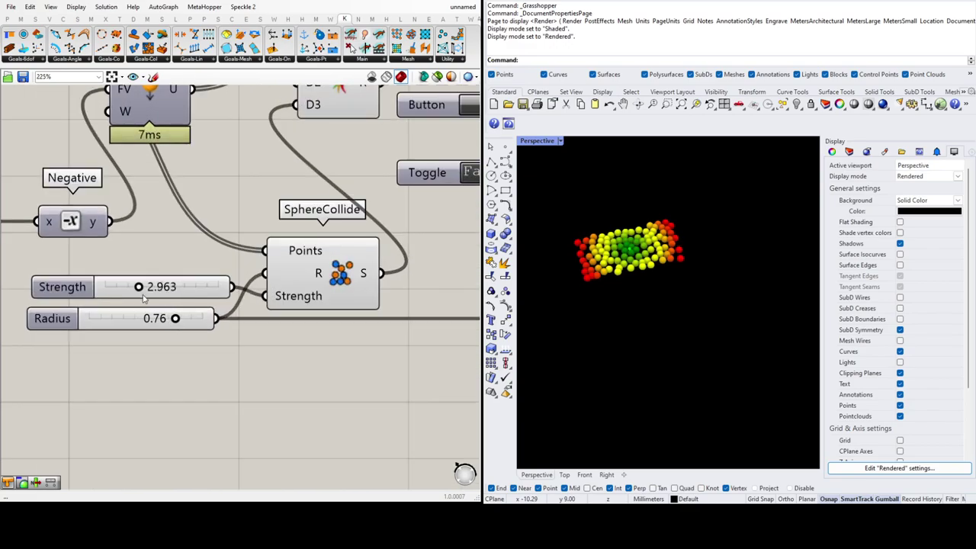
{"action": "left_click_drag", "start_coordinate": [139, 287], "coordinate": [108, 287]}
{"action": "scroll", "coordinate": [113, 338], "scroll_direction": "down", "scroll_amount": 7}
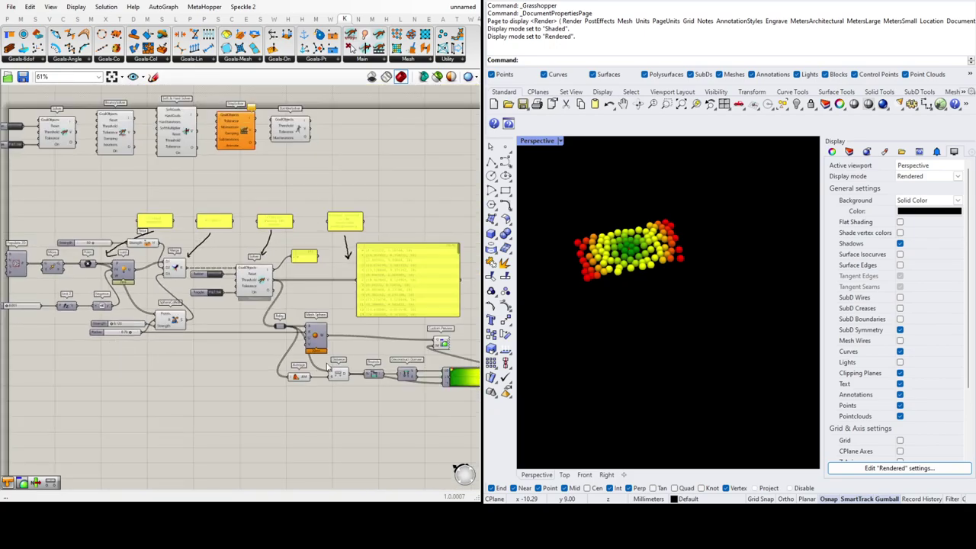
- Reset the Kangaroo solver, run the simulation to watch the spheres collide, and stop and reset it
{"action": "scroll", "coordinate": [331, 349], "scroll_direction": "up", "scroll_amount": 5}
{"action": "scroll", "coordinate": [204, 250], "scroll_direction": "down", "scroll_amount": 2}
{"action": "left_click", "coordinate": [108, 191]}
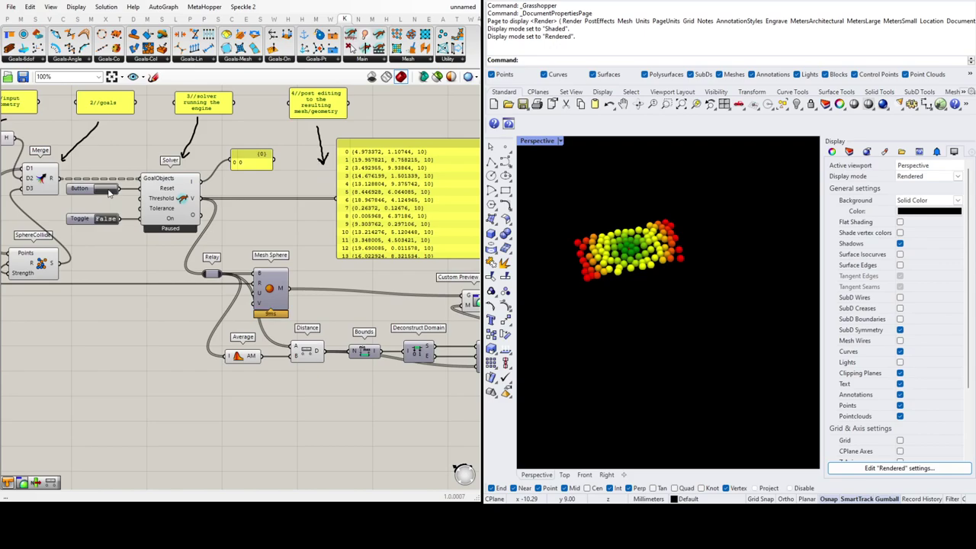
{"action": "scroll", "coordinate": [187, 284], "scroll_direction": "down", "scroll_amount": 4}
{"action": "scroll", "coordinate": [192, 251], "scroll_direction": "up", "scroll_amount": 2}
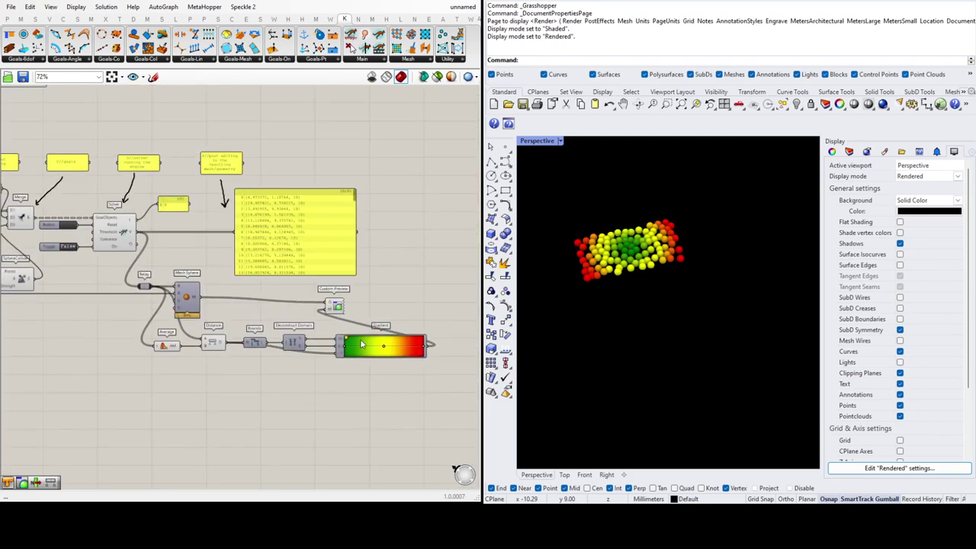
{"action": "scroll", "coordinate": [192, 251], "scroll_direction": "up", "scroll_amount": 4}
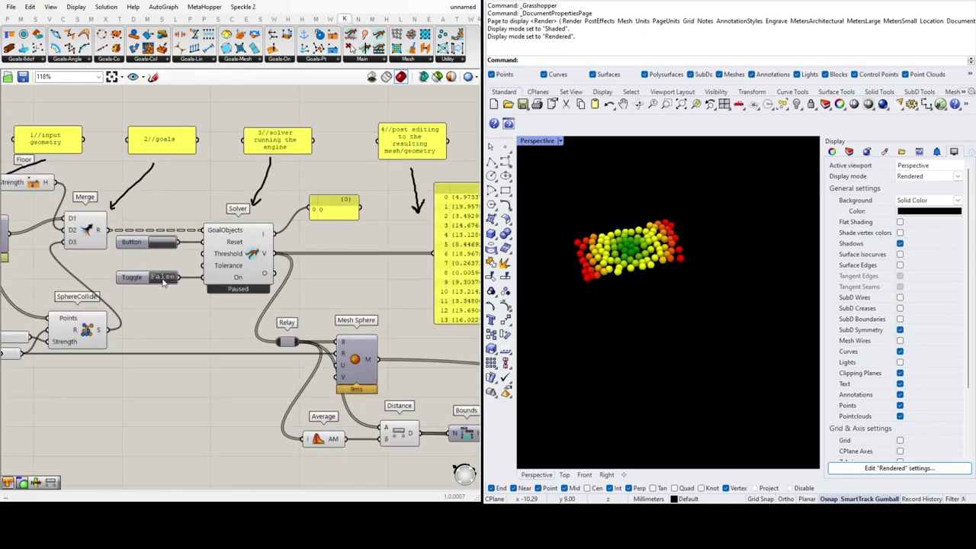
{"action": "double_click", "coordinate": [162, 278]}
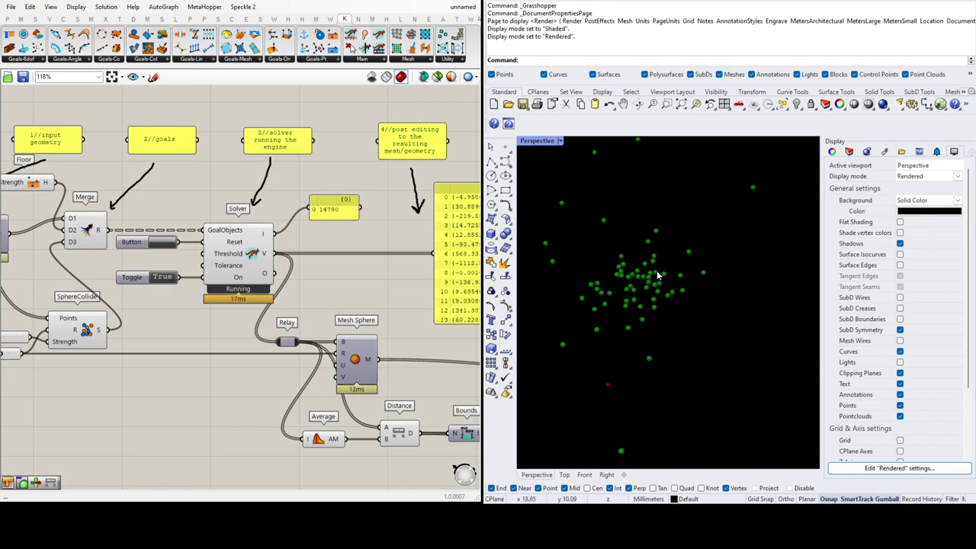
{"action": "scroll", "coordinate": [207, 330], "scroll_direction": "down", "scroll_amount": 4}
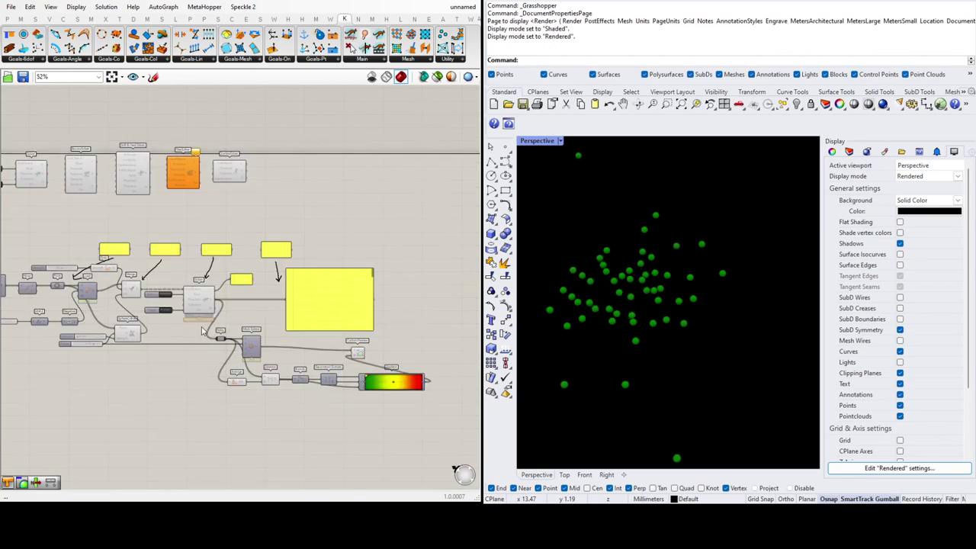
{"action": "scroll", "coordinate": [207, 330], "scroll_direction": "up", "scroll_amount": 4}
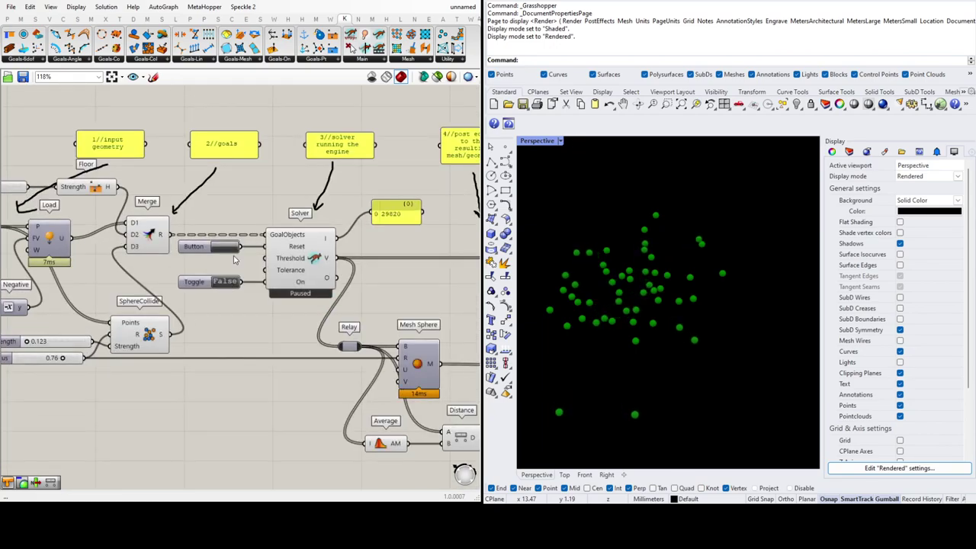
{"action": "left_click", "coordinate": [230, 249]}
- Set the SphereCollide goal's Strength slider to 0.001
{"action": "scroll", "coordinate": [45, 363], "scroll_direction": "down", "scroll_amount": 3}
{"action": "scroll", "coordinate": [77, 354], "scroll_direction": "up", "scroll_amount": 6}
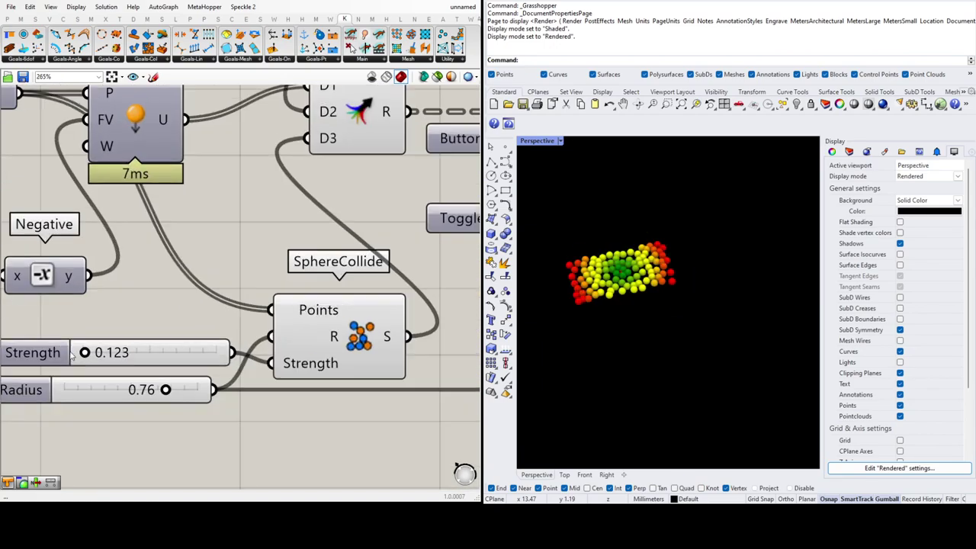
{"action": "left_click_drag", "start_coordinate": [90, 353], "coordinate": [84, 356]}
{"action": "double_click", "coordinate": [161, 351]}
{"action": "type", "text": "0.001"}
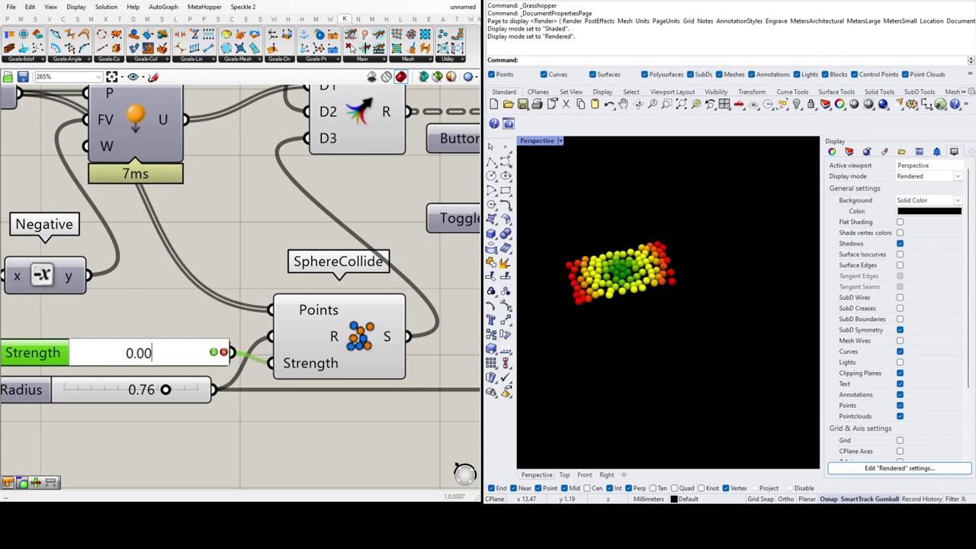
{"action": "left_click", "coordinate": [214, 353]}
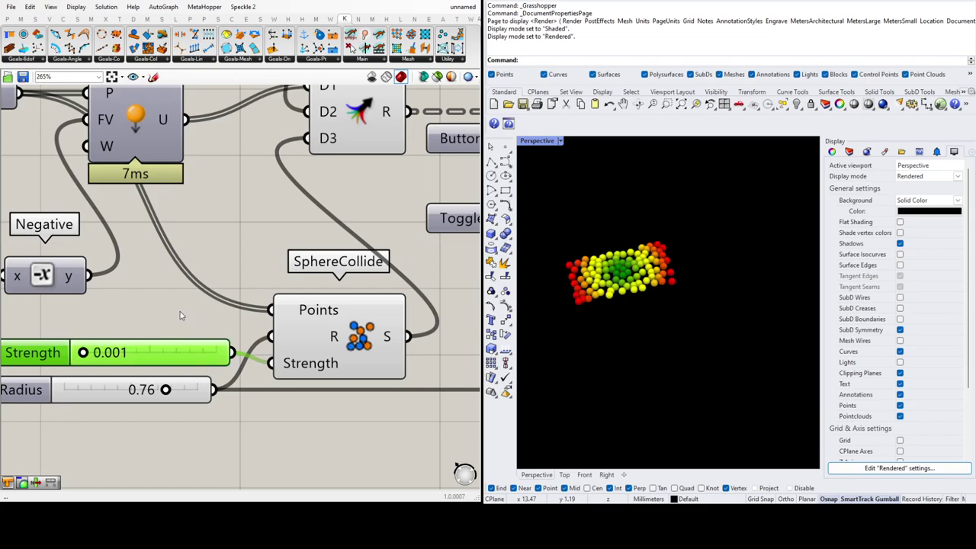
{"action": "left_click", "coordinate": [180, 313]}
- Run the simulation with the reduced collision strength and watch the spheres, and stop and reset the solver
{"action": "scroll", "coordinate": [128, 326], "scroll_direction": "down", "scroll_amount": 5}
{"action": "scroll", "coordinate": [398, 279], "scroll_direction": "up", "scroll_amount": 4}
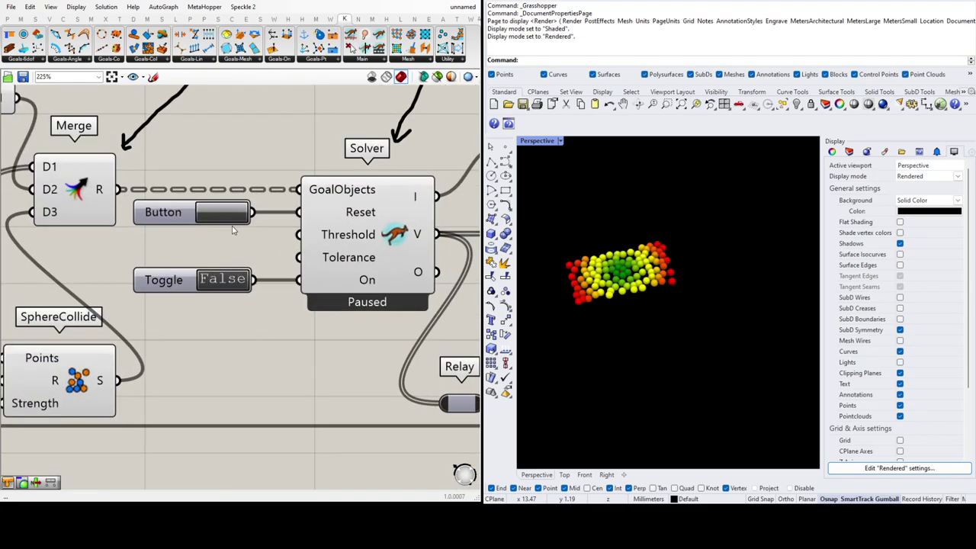
{"action": "left_click", "coordinate": [224, 281]}
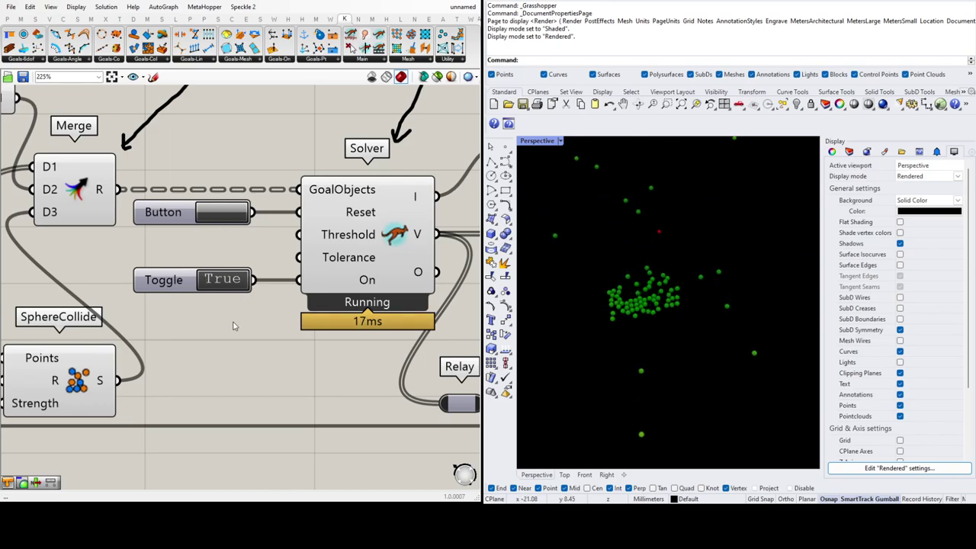
{"action": "double_click", "coordinate": [232, 278]}
{"action": "scroll", "coordinate": [273, 277], "scroll_direction": "down", "scroll_amount": 5}
{"action": "scroll", "coordinate": [272, 275], "scroll_direction": "down", "scroll_amount": 5}
{"action": "scroll", "coordinate": [313, 285], "scroll_direction": "up", "scroll_amount": 4}
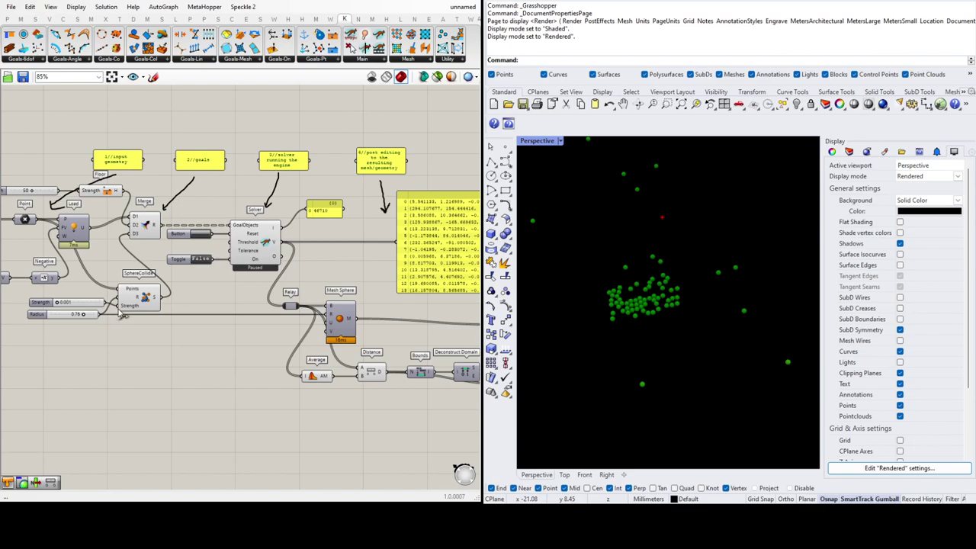
{"action": "left_click", "coordinate": [203, 234]}
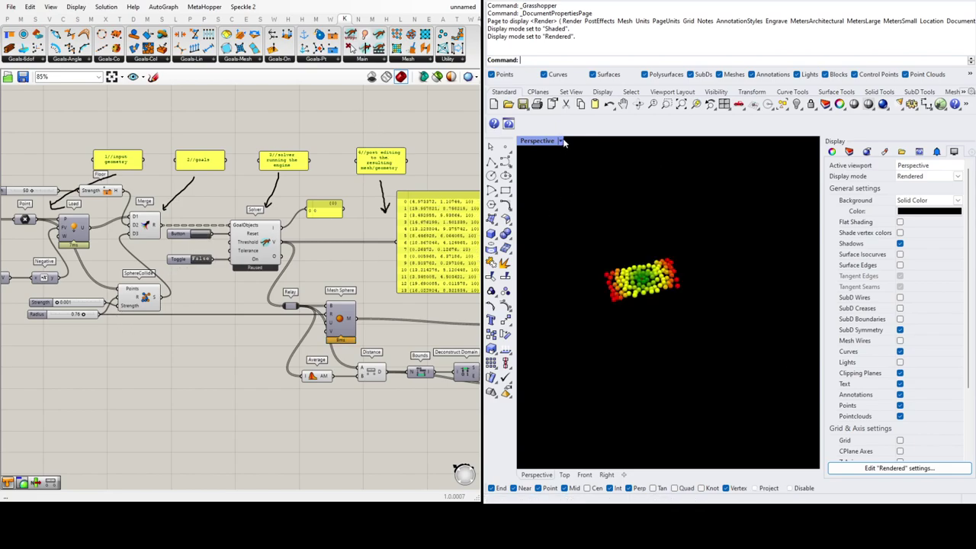
- Switch the Perspective viewport back to the Shaded display mode and frame the spheres above the grid
{"action": "key", "text": "ctrl+alt+s"}
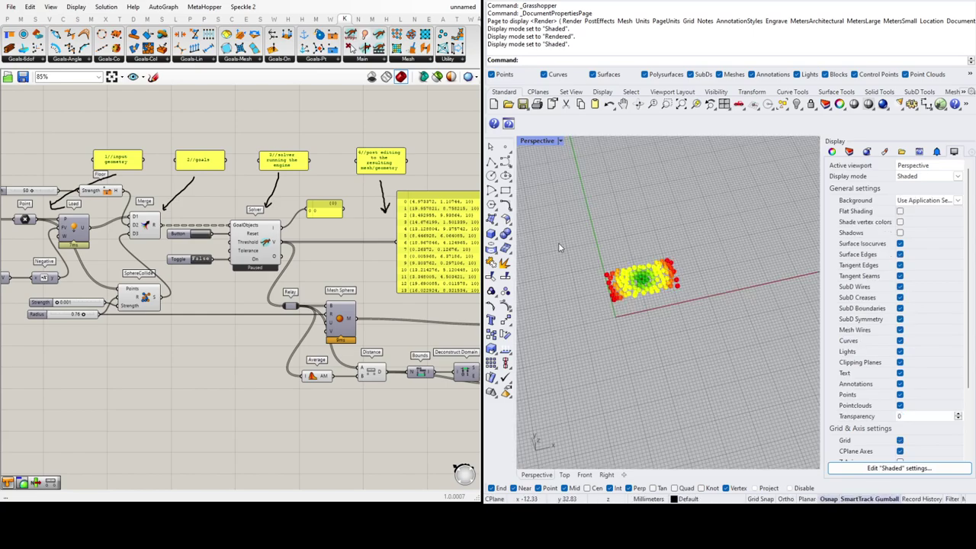
{"action": "right_click_drag", "start_coordinate": [660, 342], "coordinate": [686, 398], "text": "shift"}
{"action": "right_click_drag", "start_coordinate": [686, 398], "coordinate": [653, 303]}
- Draw a circle centred at 0,0,0 that is large enough to enclose the sphere cluster
{"action": "left_click", "coordinate": [492, 174]}
{"action": "type", "text": "0,0,"}
{"action": "key", "text": "Return"}
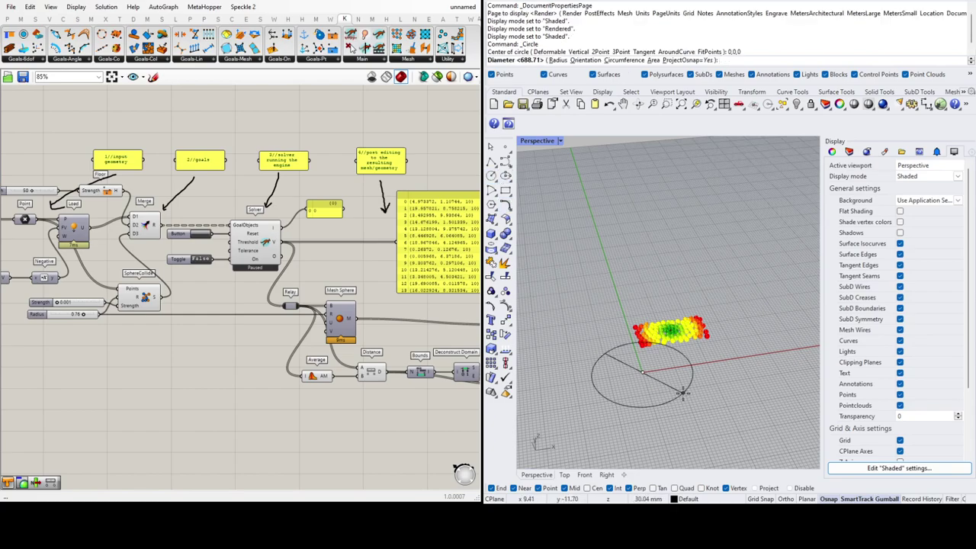
{"action": "left_click", "coordinate": [730, 388]}
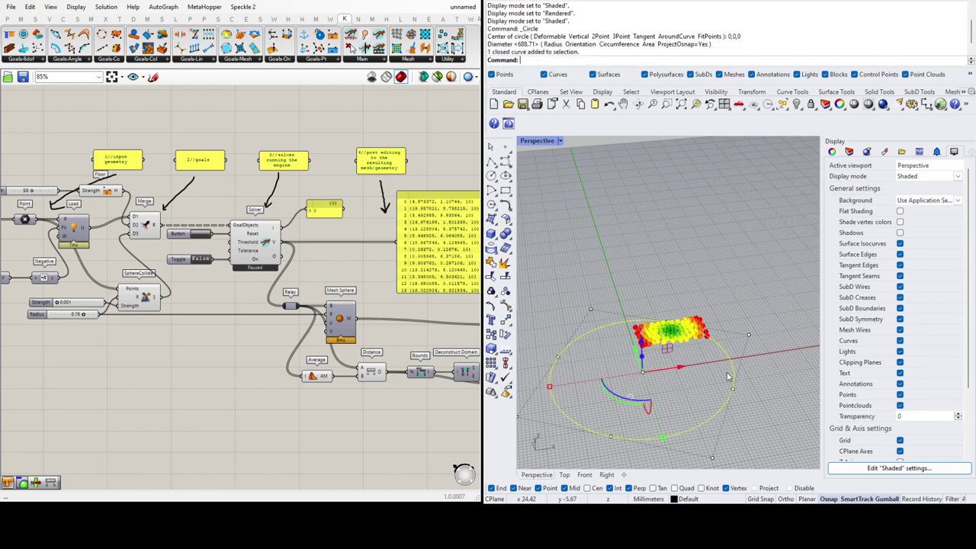
- Move the circle in the Top view so that it is centred on the sphere cluster, and return to Perspective
{"action": "double_click", "coordinate": [541, 142]}
{"action": "double_click", "coordinate": [530, 142]}
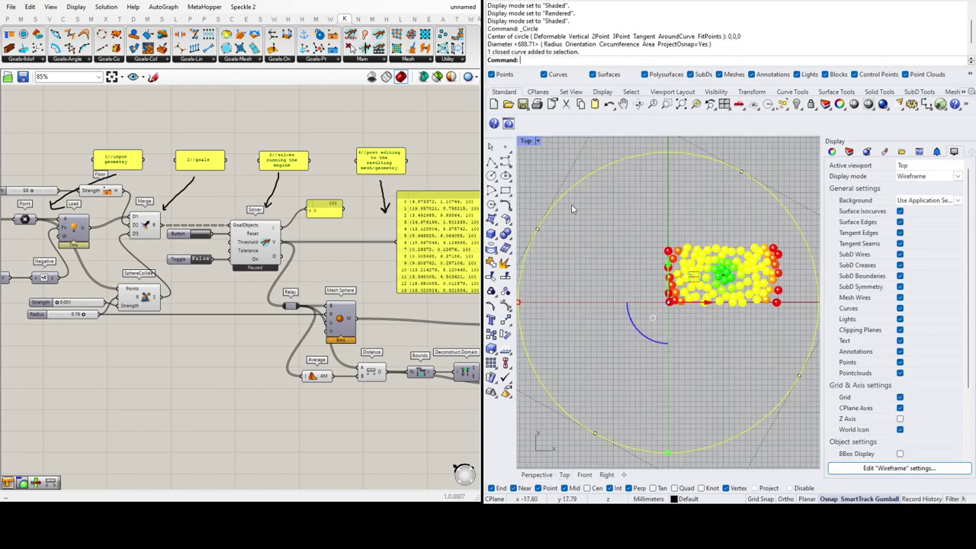
{"action": "scroll", "coordinate": [617, 343], "scroll_direction": "down", "scroll_amount": 5}
{"action": "left_click_drag", "start_coordinate": [674, 330], "coordinate": [692, 330]}
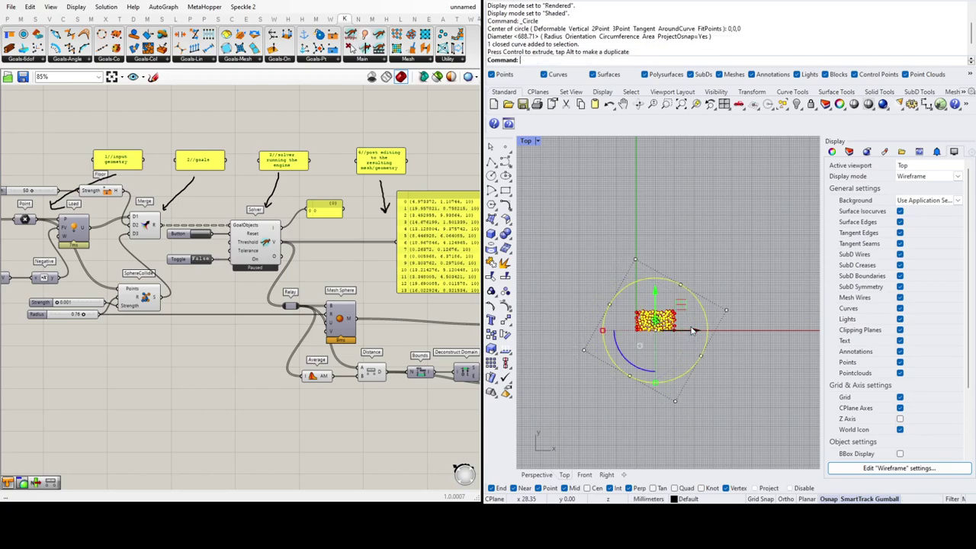
{"action": "left_click_drag", "start_coordinate": [656, 295], "coordinate": [657, 285]}
{"action": "left_click", "coordinate": [699, 251]}
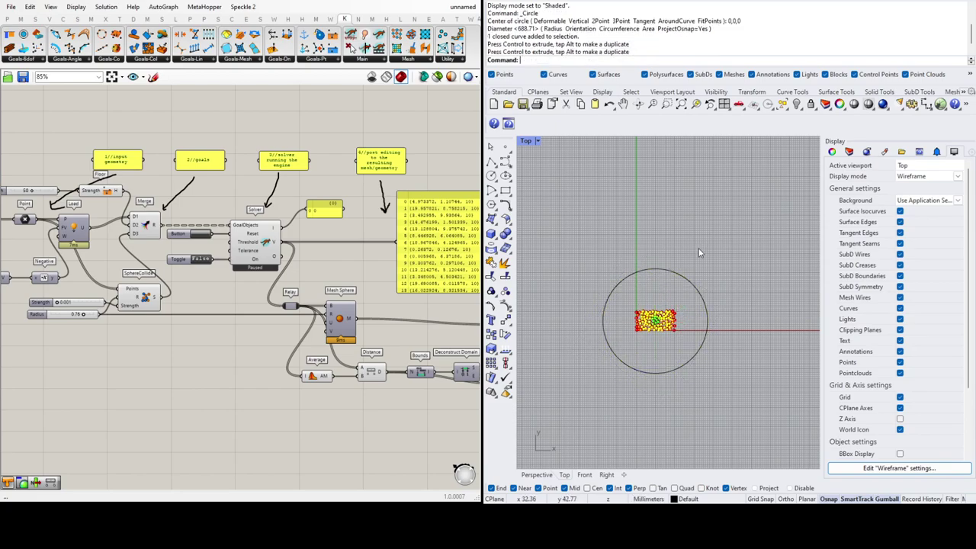
{"action": "double_click", "coordinate": [527, 142]}
{"action": "double_click", "coordinate": [689, 141]}
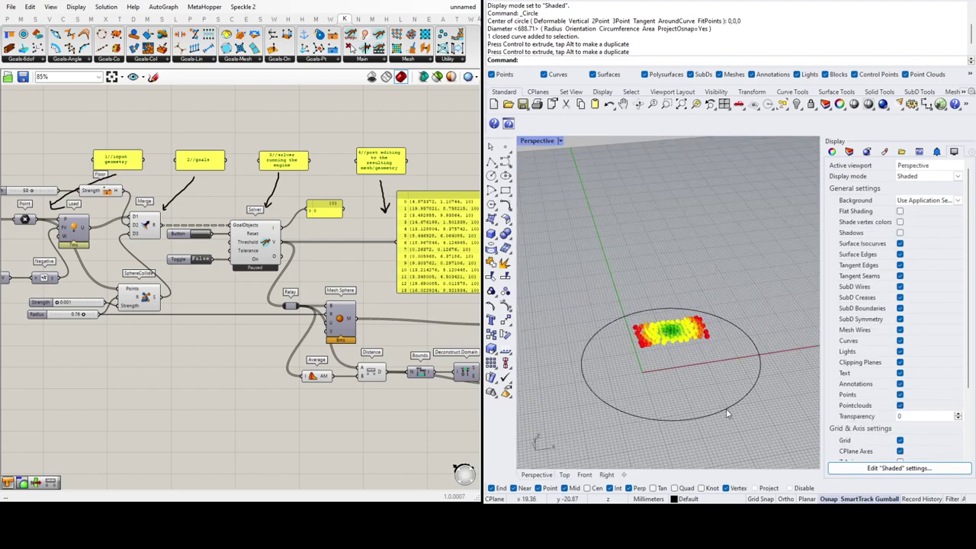
- Duplicate the circle straight down to place a copy below the original
{"action": "left_click", "coordinate": [727, 414]}
{"action": "right_click_drag", "start_coordinate": [761, 407], "coordinate": [781, 349]}
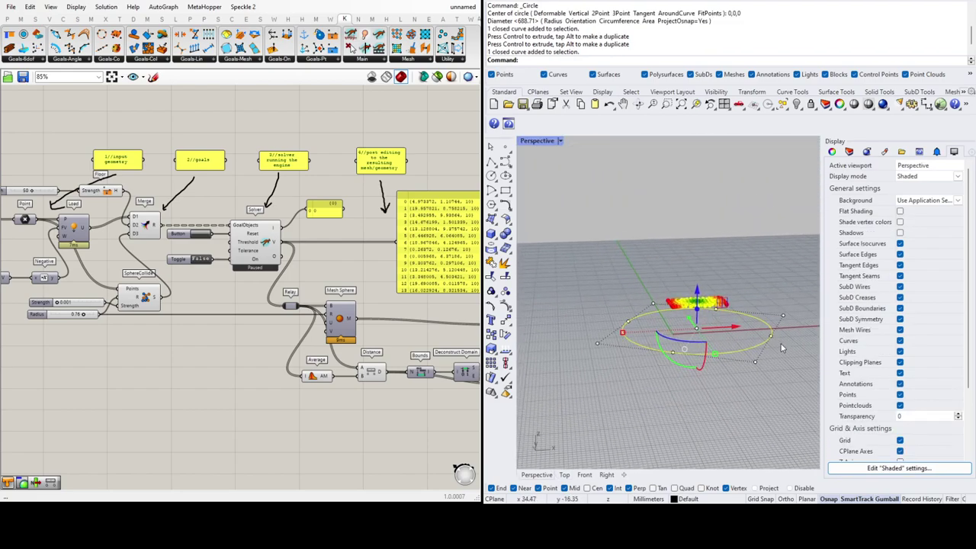
{"action": "left_click_drag", "start_coordinate": [698, 294], "coordinate": [705, 324]}
{"action": "left_click", "coordinate": [784, 298]}
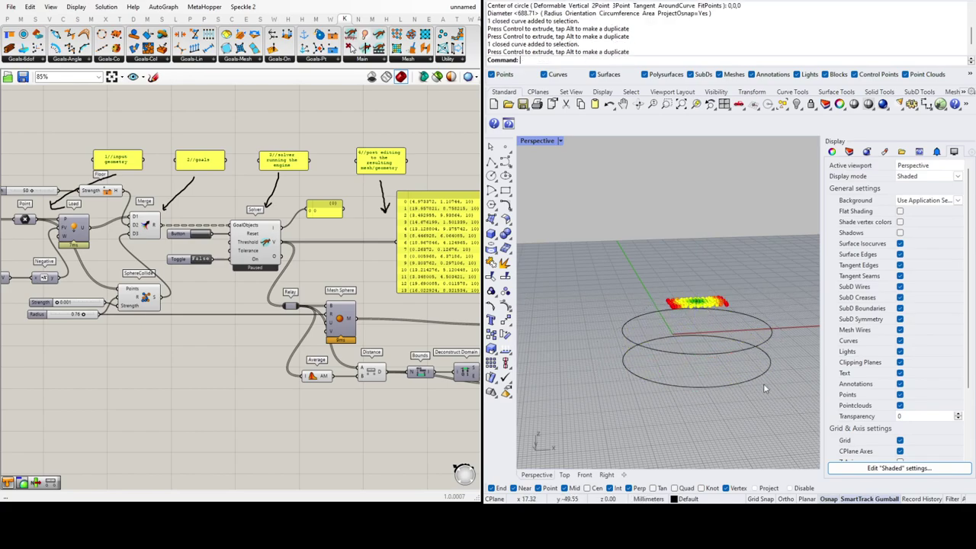
- Scale the lower circle uniformly down to roughly half the size of the upper one
{"action": "scroll", "coordinate": [759, 373], "scroll_direction": "up", "scroll_amount": 5}
{"action": "left_click", "coordinate": [748, 366]}
{"action": "mouse_move", "coordinate": [762, 410]}
{"action": "right_mouse_down"}
{"action": "mouse_move", "coordinate": [760, 423]}
{"action": "mouse_move", "coordinate": [753, 411]}
{"action": "right_mouse_up"}
{"action": "left_click_drag", "start_coordinate": [705, 390], "coordinate": [692, 358]}
{"action": "left_click", "coordinate": [717, 392]}
- Duplicate the scaled circle straight down and scale the copy to a smaller circle for the funnel's lower end
{"action": "left_click", "coordinate": [719, 348]}
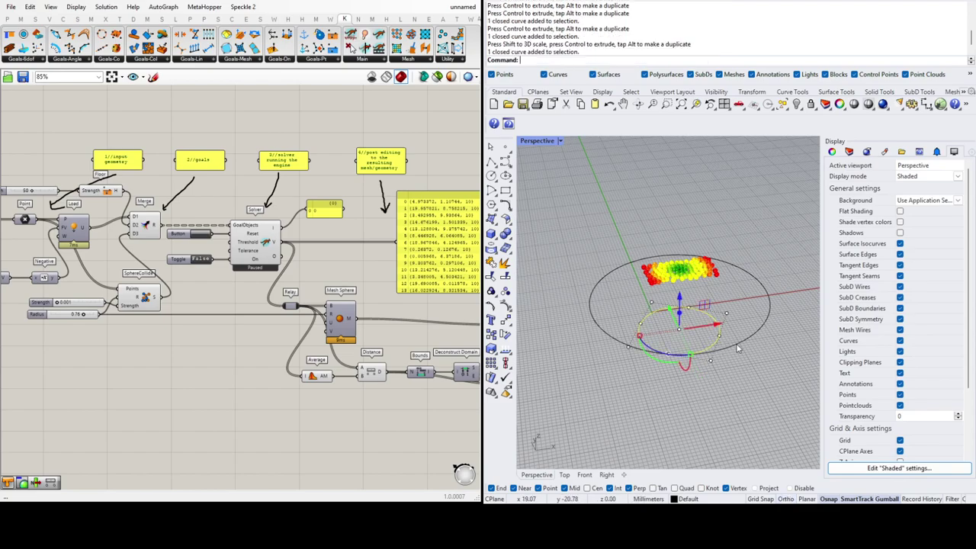
{"action": "left_click_drag", "start_coordinate": [680, 299], "coordinate": [684, 327]}
{"action": "key", "text": "ctrl+z"}
{"action": "left_click", "coordinate": [716, 377]}
{"action": "left_click", "coordinate": [691, 378]}
{"action": "left_click_drag", "start_coordinate": [686, 373], "coordinate": [692, 366]}
- Loft the three stacked circles into a funnel surface
{"action": "left_click", "coordinate": [719, 333], "text": "shift"}
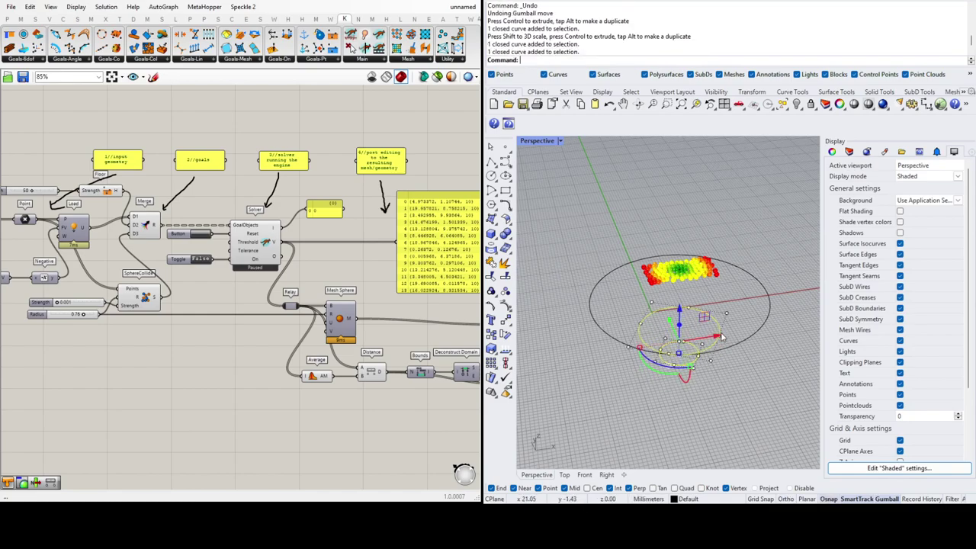
{"action": "left_click", "coordinate": [748, 333], "text": "shift"}
{"action": "type", "text": "loft"}
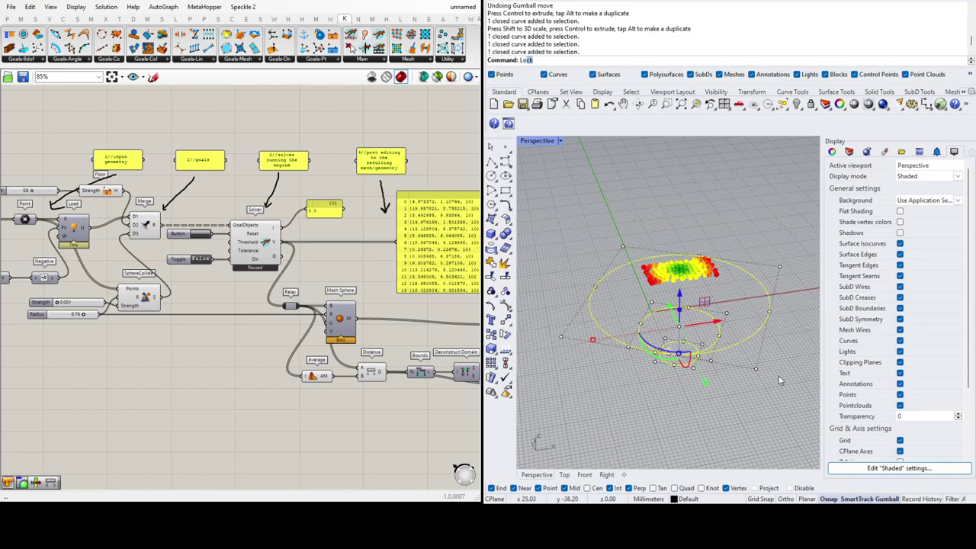
{"action": "key", "text": "Return"}
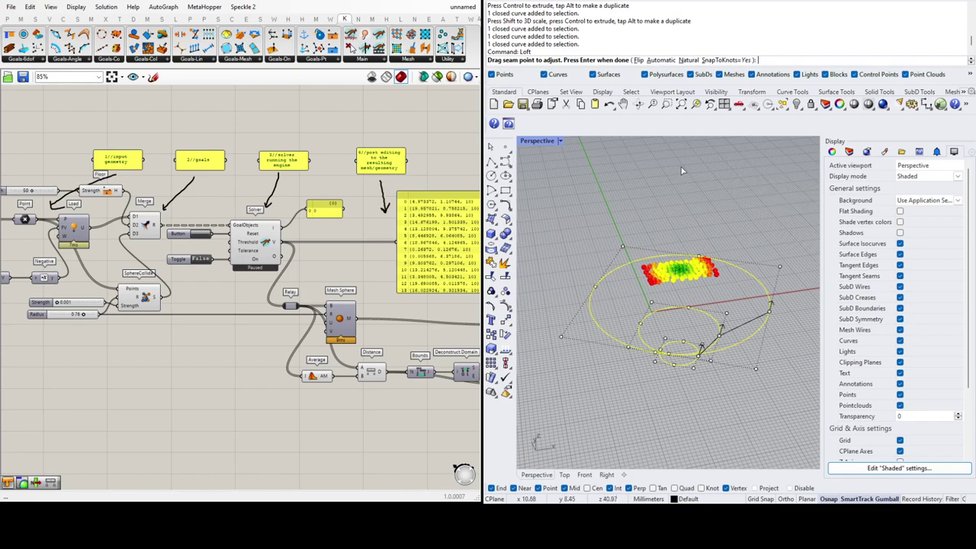
{"action": "key", "text": "Return"}
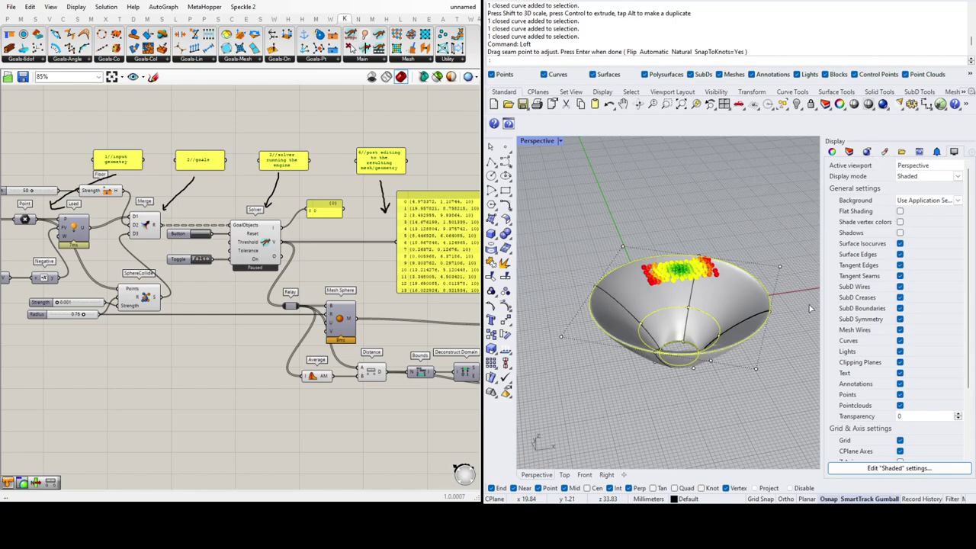
{"action": "mouse_move", "coordinate": [769, 295]}
{"action": "right_mouse_down"}
{"action": "mouse_move", "coordinate": [744, 354]}
{"action": "mouse_move", "coordinate": [762, 224]}
{"action": "mouse_move", "coordinate": [762, 308]}
{"action": "mouse_move", "coordinate": [764, 290]}
{"action": "right_mouse_up"}
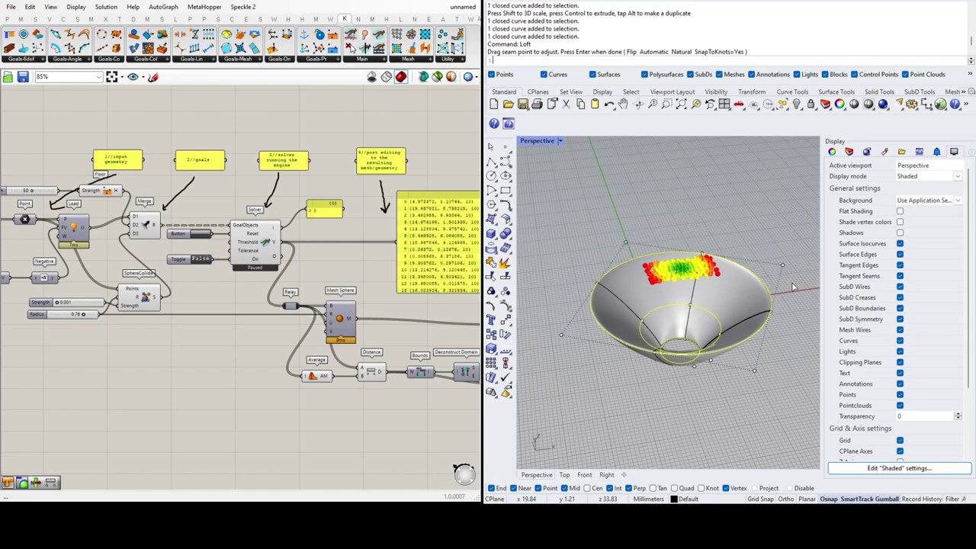
{"action": "left_click", "coordinate": [885, 148]}
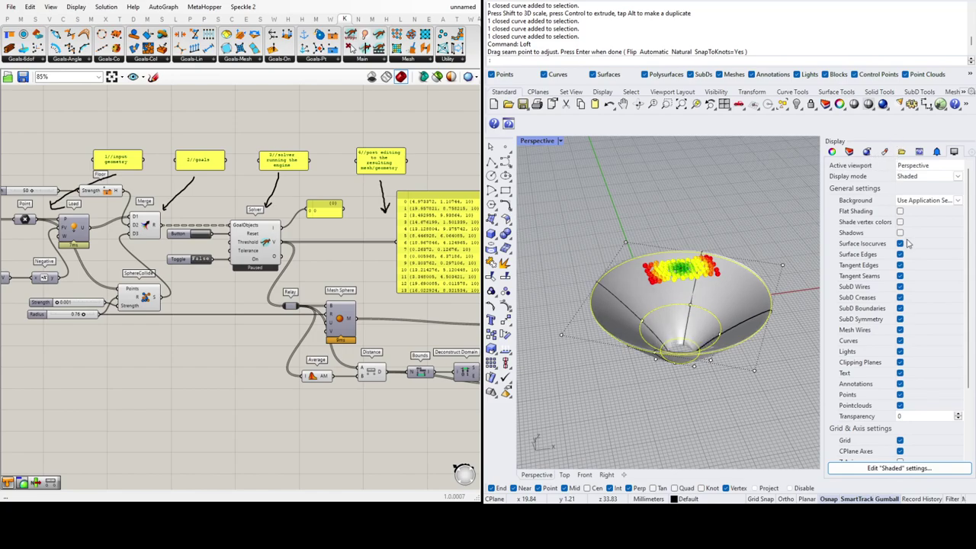
{"action": "left_click", "coordinate": [888, 267]}
{"action": "left_click", "coordinate": [808, 348]}
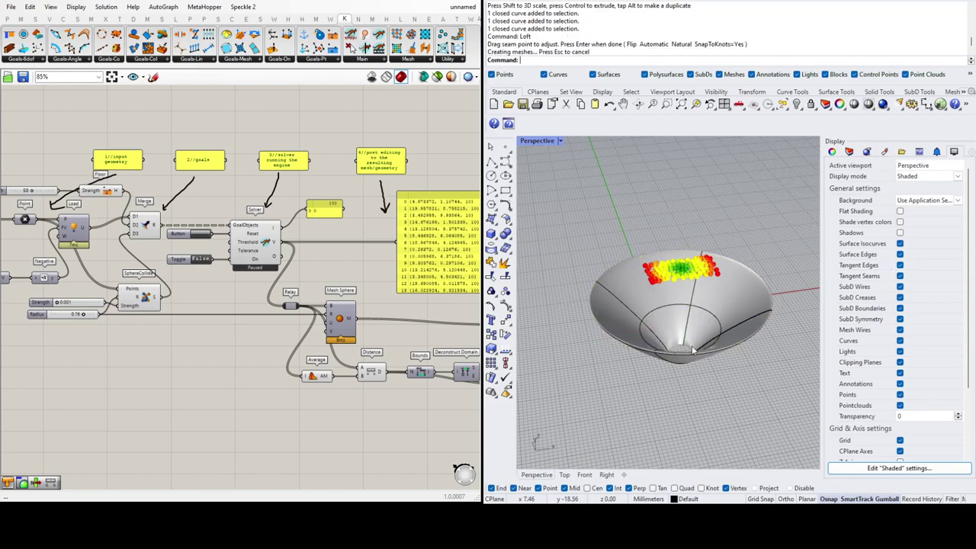
- Undo the loft through the three circles
{"action": "scroll", "coordinate": [701, 355], "scroll_direction": "up", "scroll_amount": 6}
{"action": "scroll", "coordinate": [722, 356], "scroll_direction": "down", "scroll_amount": 4}
{"action": "key", "text": "ctrl+z"}
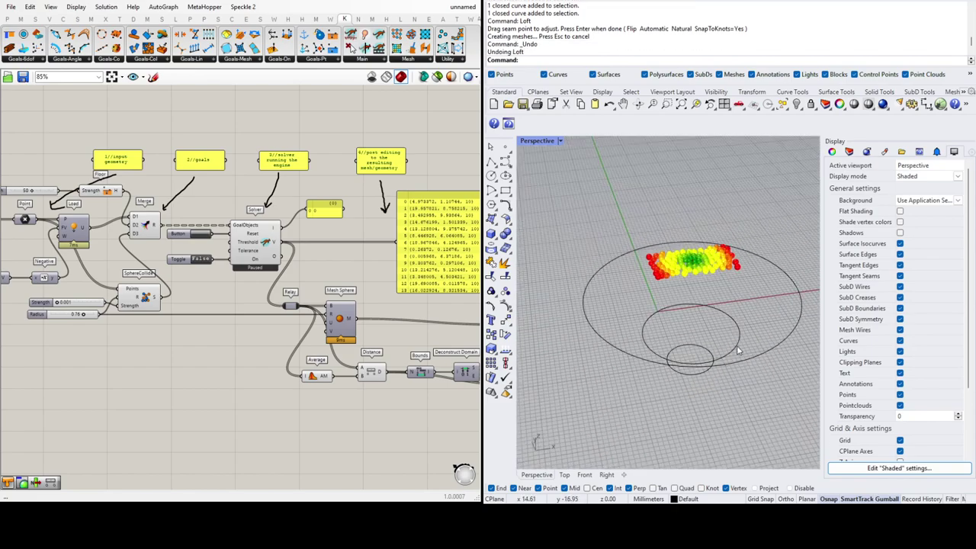
- Loft a bowl surface between the large upper circle and the medium circle
{"action": "left_click", "coordinate": [734, 350]}
{"action": "left_click", "coordinate": [774, 347], "text": "shift"}
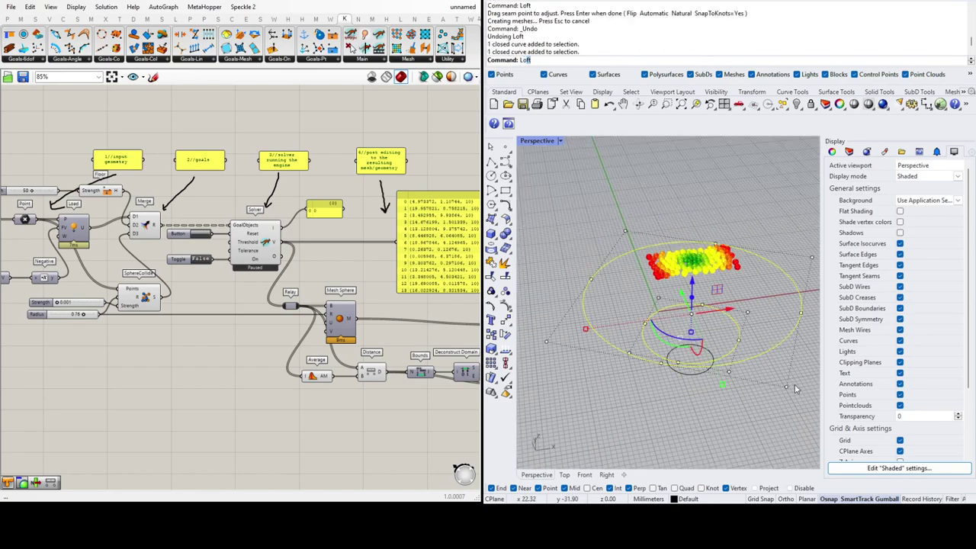
{"action": "key", "text": "Return"}
{"action": "key", "text": "Return"}
{"action": "key", "text": "Return"}
{"action": "scroll", "coordinate": [732, 326], "scroll_direction": "up", "scroll_amount": 5}
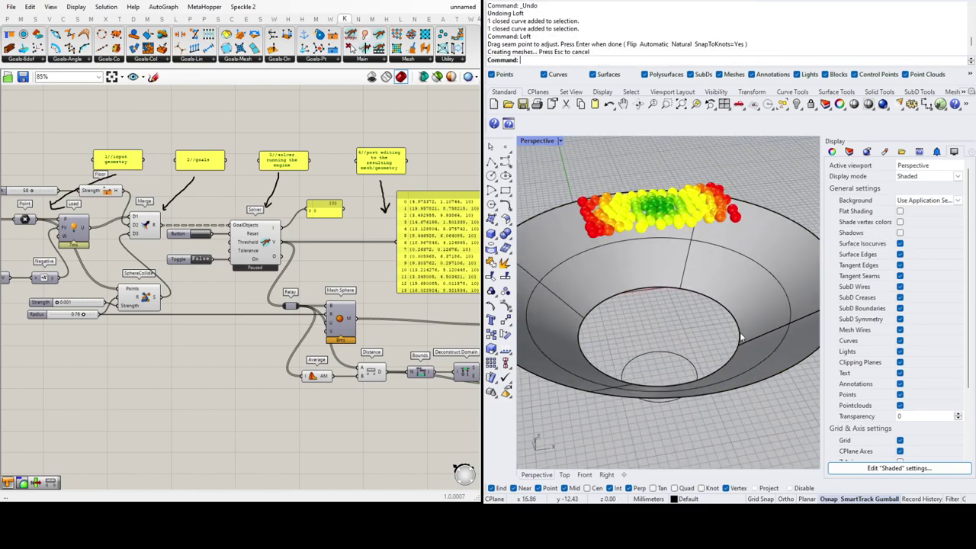
{"action": "left_click", "coordinate": [738, 329]}
{"action": "left_click", "coordinate": [750, 347]}
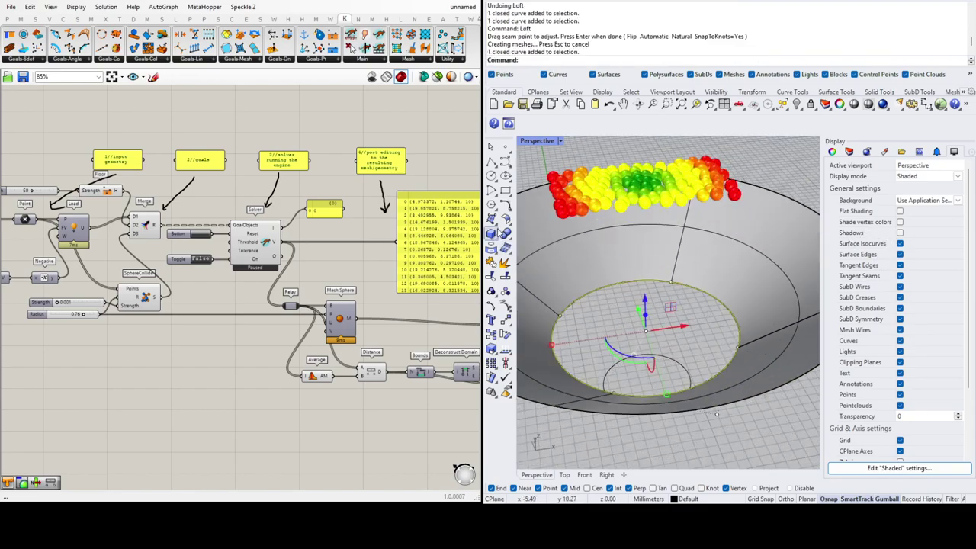
{"action": "left_click", "coordinate": [503, 222]}
{"action": "key", "text": "Escape"}
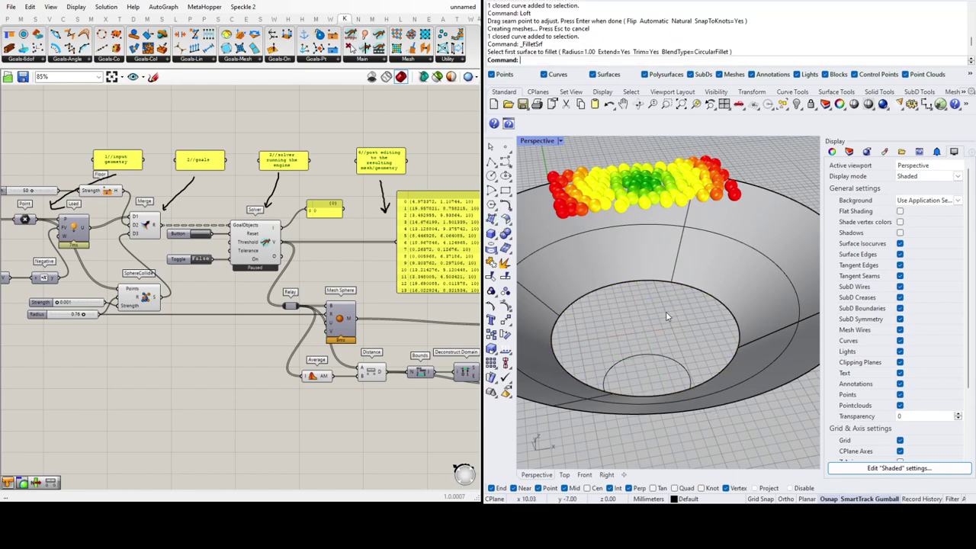
{"action": "key", "text": "ctrl+z"}
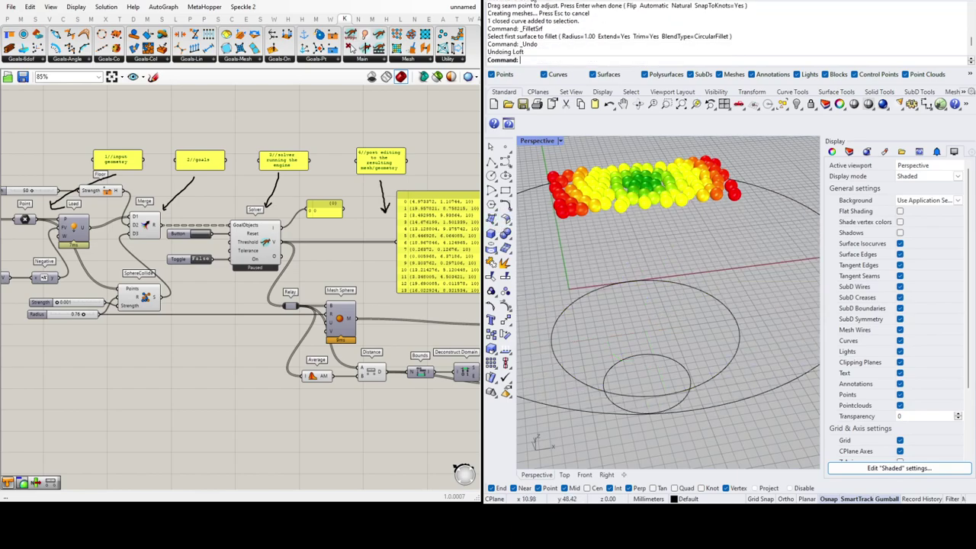
{"action": "key", "text": "ctrl+y"}
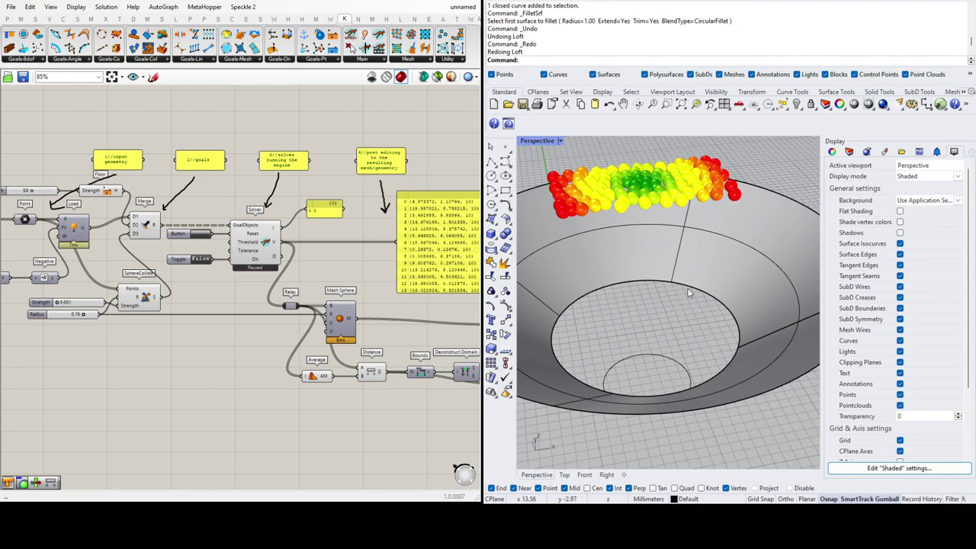
- Cap the bowl's lower opening with a planar surface from its circle and join the cap to the lofted surface
{"action": "left_click", "coordinate": [718, 313]}
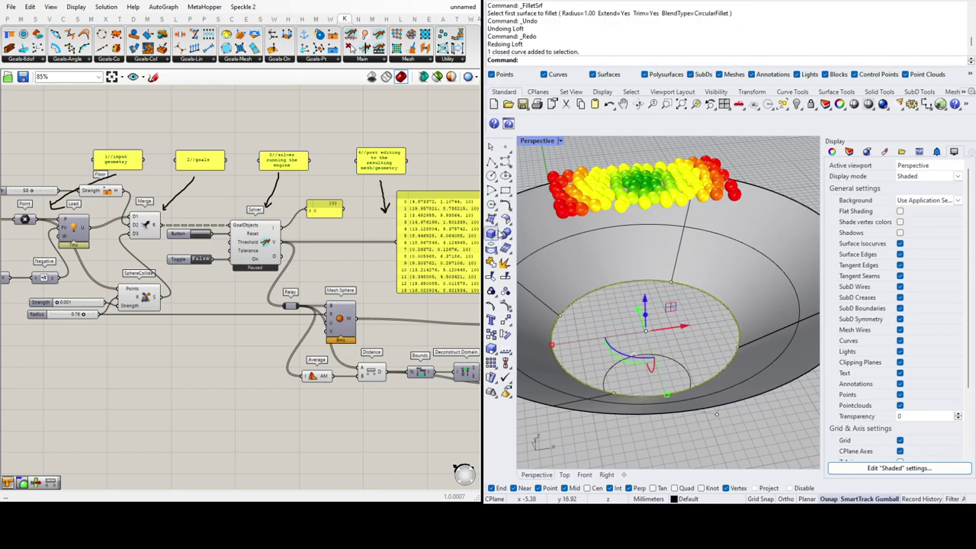
{"action": "left_click", "coordinate": [497, 227]}
{"action": "scroll", "coordinate": [698, 301], "scroll_direction": "down", "scroll_amount": 3}
{"action": "left_click", "coordinate": [724, 348]}
{"action": "left_click", "coordinate": [750, 307], "text": "shift"}
{"action": "type", "text": "Join"}
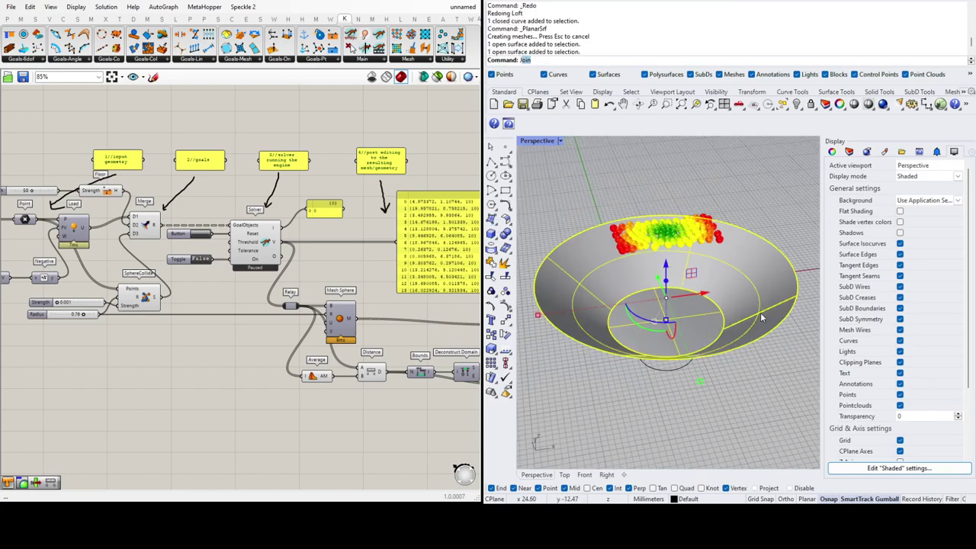
{"action": "key", "text": "Return"}
{"action": "scroll", "coordinate": [731, 316], "scroll_direction": "up", "scroll_amount": 2}
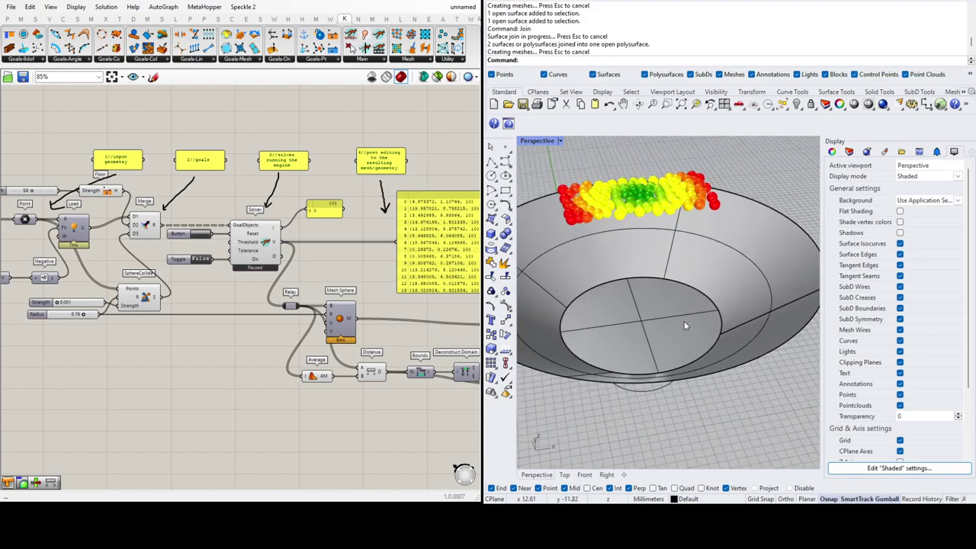
- Delete the leftover smallest circle beneath the bowl
{"action": "scroll", "coordinate": [708, 373], "scroll_direction": "down", "scroll_amount": 2}
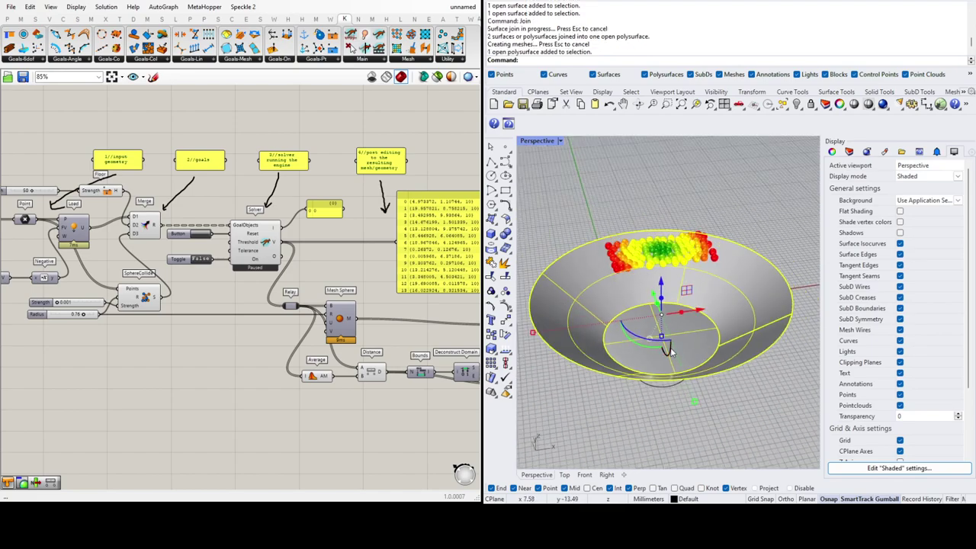
{"action": "left_click", "coordinate": [673, 212]}
{"action": "right_click_drag", "start_coordinate": [675, 366], "coordinate": [676, 398]}
{"action": "left_click", "coordinate": [675, 397]}
{"action": "key", "text": "Delete"}
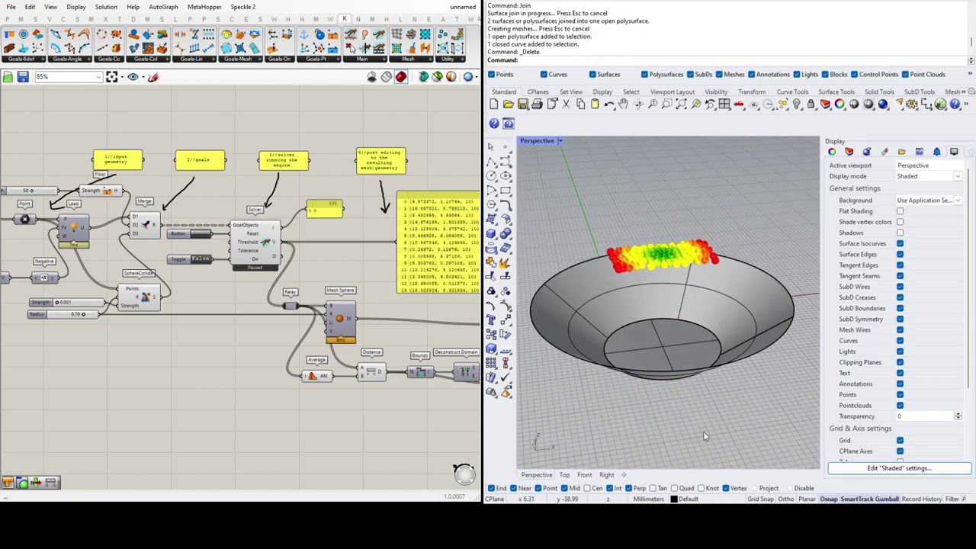
{"action": "left_click", "coordinate": [663, 352]}
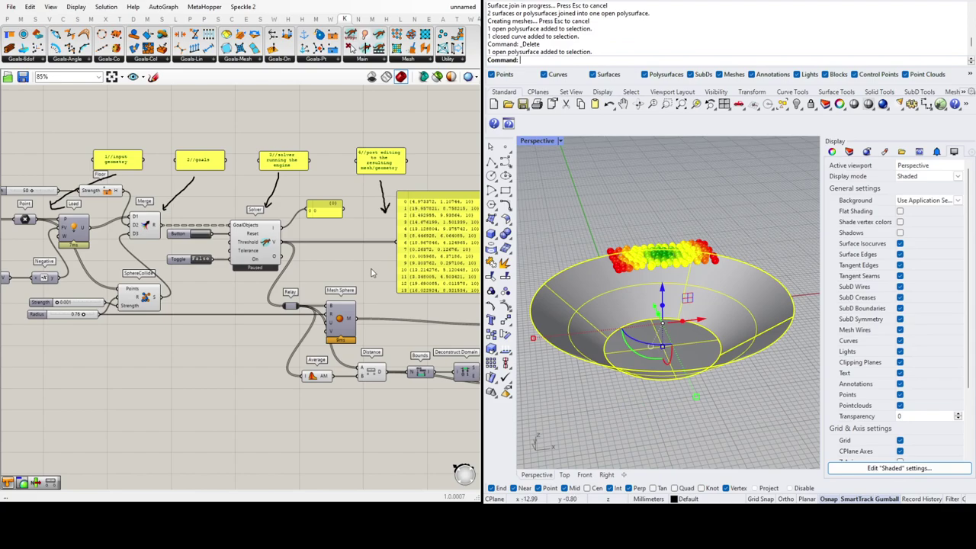
{"action": "key", "text": "Escape"}
- Disconnect the Floor goal from the Merge component's D2 input
{"action": "scroll", "coordinate": [332, 361], "scroll_direction": "down", "scroll_amount": 2}
{"action": "scroll", "coordinate": [195, 293], "scroll_direction": "up", "scroll_amount": 4}
{"action": "scroll", "coordinate": [202, 290], "scroll_direction": "down", "scroll_amount": 2}
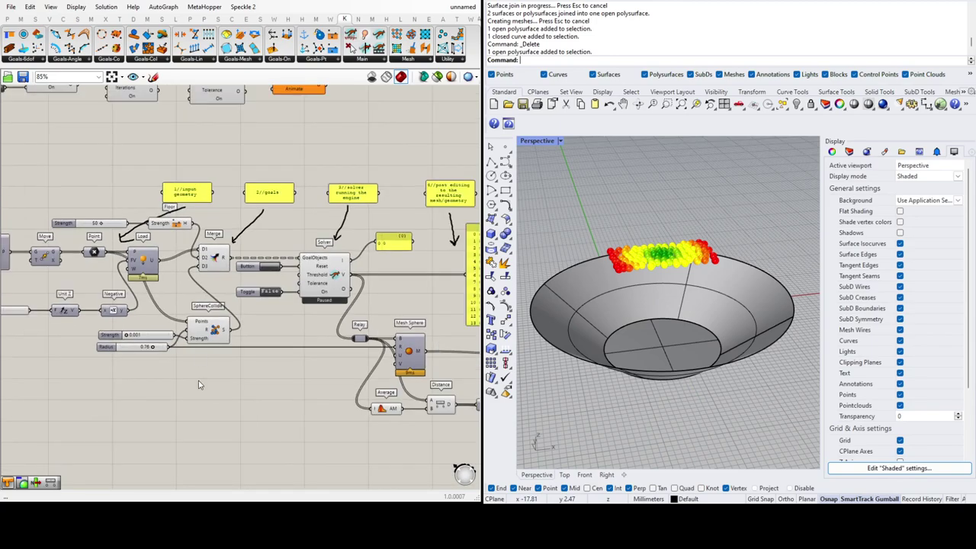
{"action": "scroll", "coordinate": [192, 370], "scroll_direction": "up", "scroll_amount": 4}
{"action": "scroll", "coordinate": [241, 315], "scroll_direction": "down", "scroll_amount": 3}
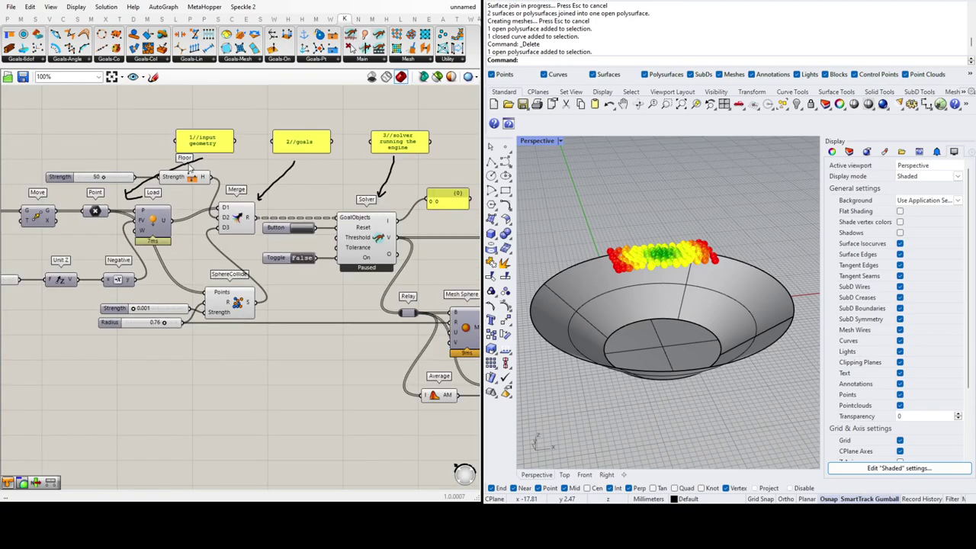
{"action": "scroll", "coordinate": [189, 165], "scroll_direction": "up", "scroll_amount": 3}
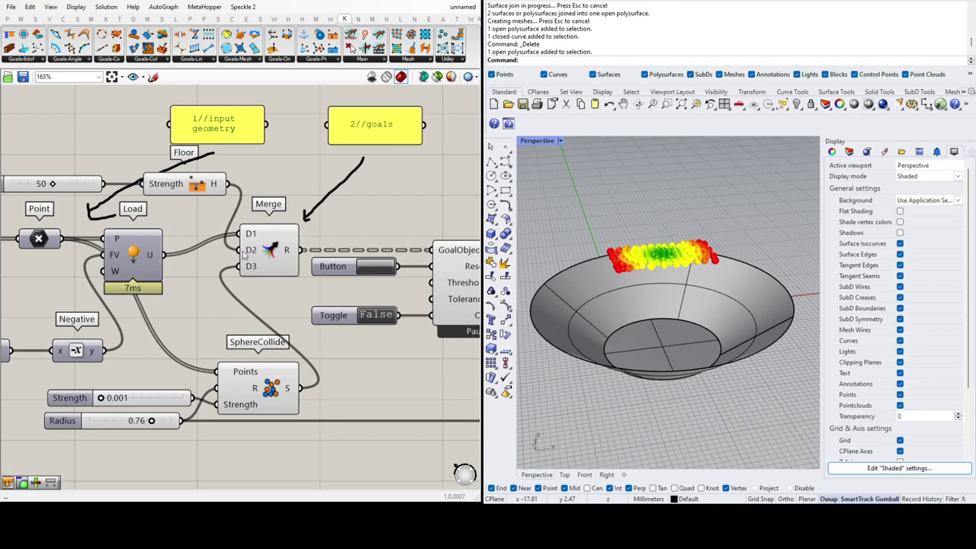
{"action": "left_click_drag", "start_coordinate": [241, 251], "coordinate": [228, 184], "text": "ctrl"}
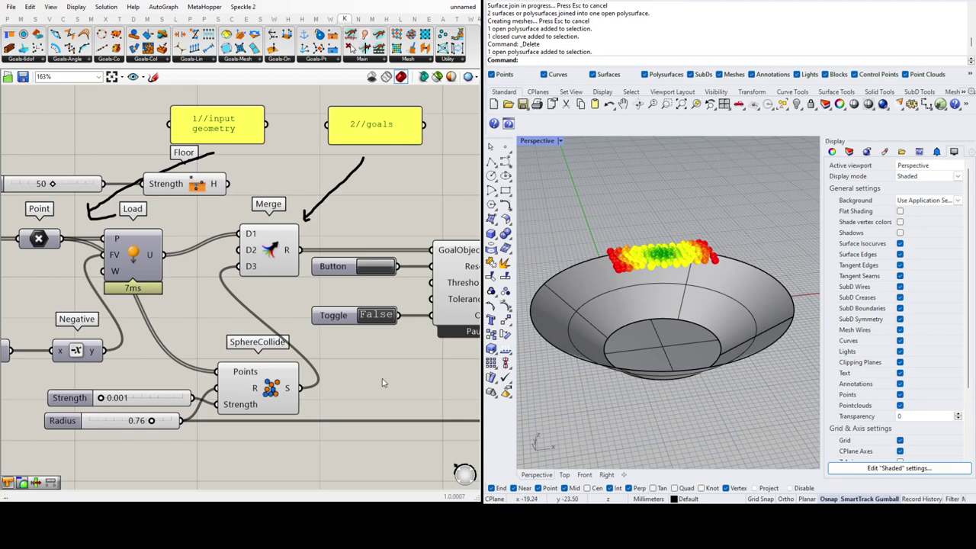
- Add a SolidPointCollide goal below SphereCollide and connect the Point parameter to its Points input
{"action": "scroll", "coordinate": [384, 385], "scroll_direction": "down", "scroll_amount": 4}
{"action": "scroll", "coordinate": [301, 392], "scroll_direction": "up", "scroll_amount": 1}
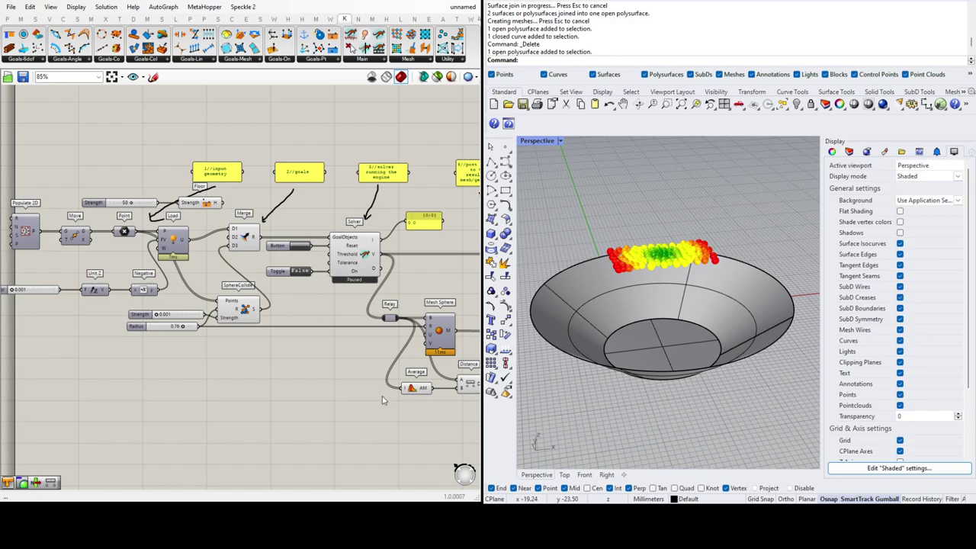
{"action": "left_click_drag", "start_coordinate": [267, 357], "coordinate": [263, 365]}
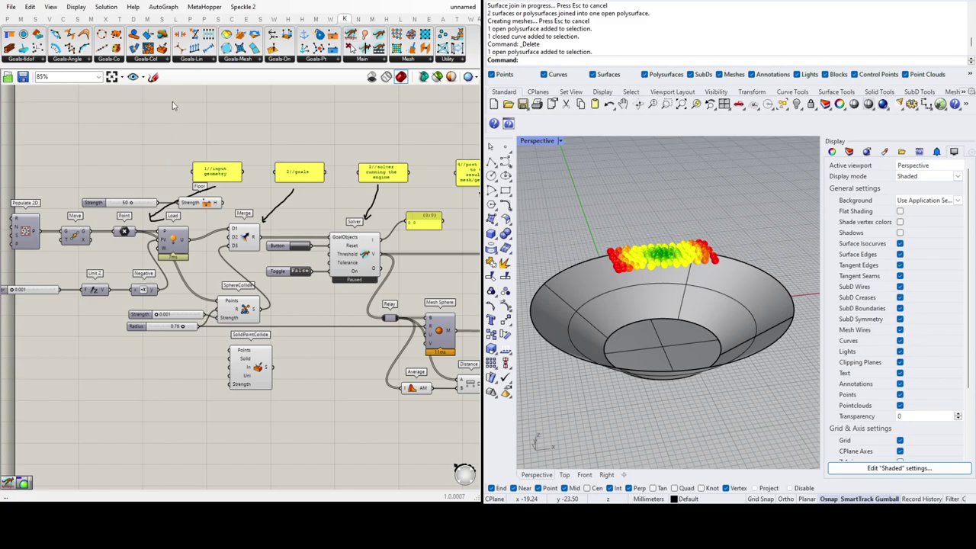
{"action": "scroll", "coordinate": [255, 374], "scroll_direction": "up", "scroll_amount": 2}
{"action": "left_click_drag", "start_coordinate": [248, 373], "coordinate": [233, 395]}
{"action": "left_click", "coordinate": [280, 389]}
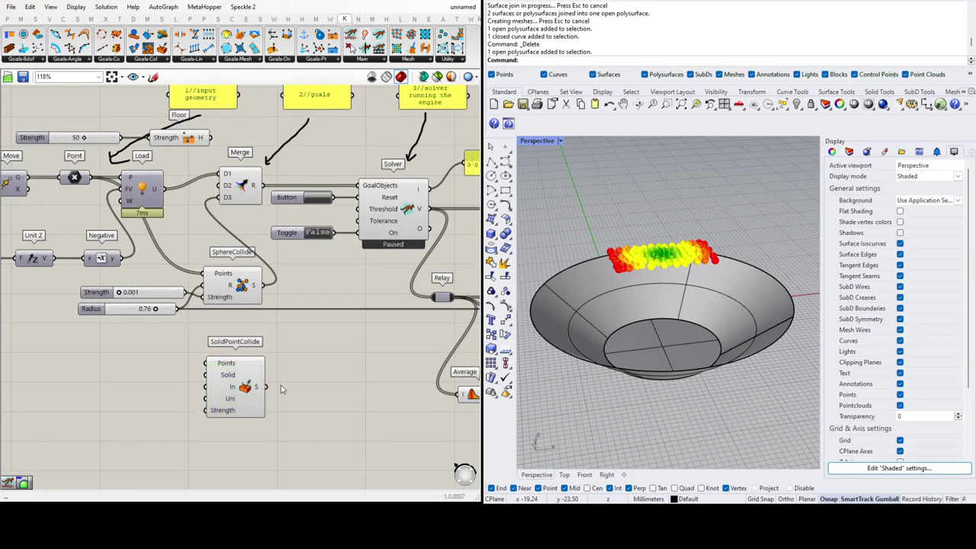
{"action": "scroll", "coordinate": [274, 408], "scroll_direction": "down", "scroll_amount": 2}
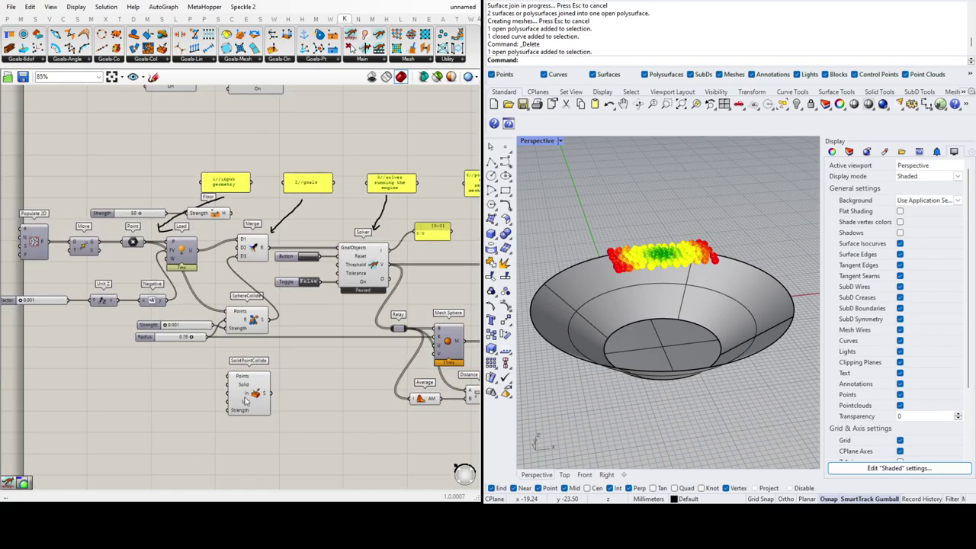
{"action": "left_click_drag", "start_coordinate": [140, 217], "coordinate": [227, 376]}
{"action": "scroll", "coordinate": [314, 366], "scroll_direction": "down", "scroll_amount": 2}
{"action": "scroll", "coordinate": [197, 386], "scroll_direction": "up", "scroll_amount": 2}
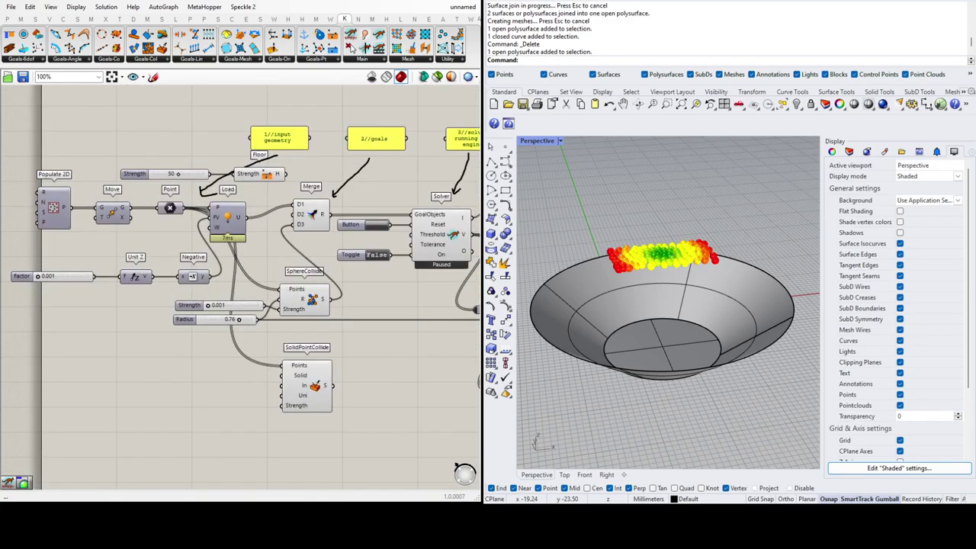
- Add a Brep parameter, reference the joined bowl polysurface in it, and connect it to SolidPointCollide's Solid input
{"action": "left_click", "coordinate": [202, 448]}
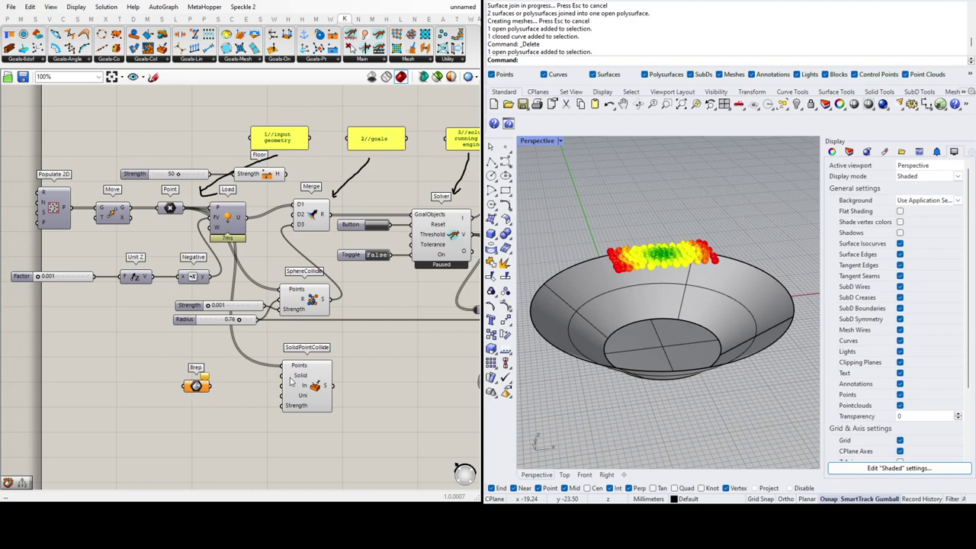
{"action": "left_click_drag", "start_coordinate": [205, 388], "coordinate": [201, 377]}
{"action": "right_click", "coordinate": [200, 377]}
{"action": "left_click", "coordinate": [243, 421]}
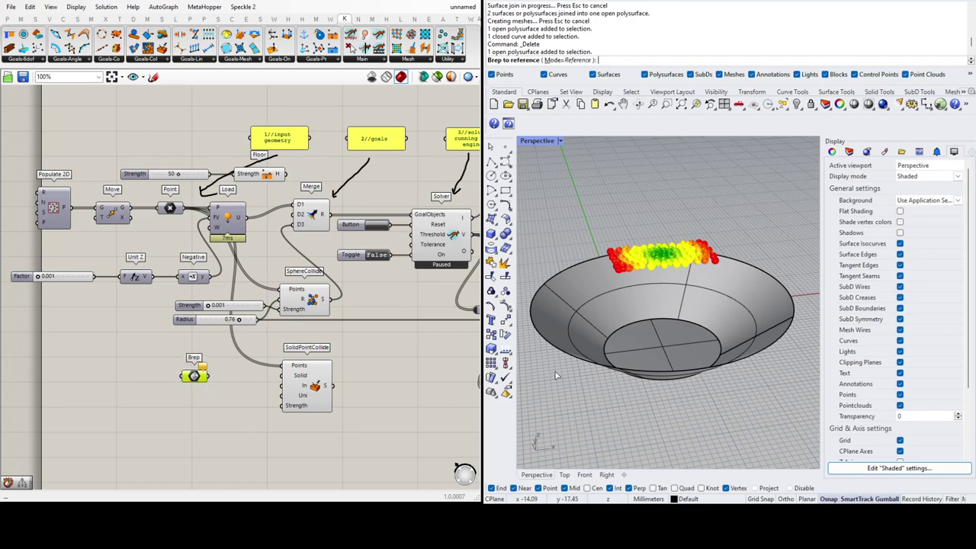
{"action": "left_click", "coordinate": [644, 346]}
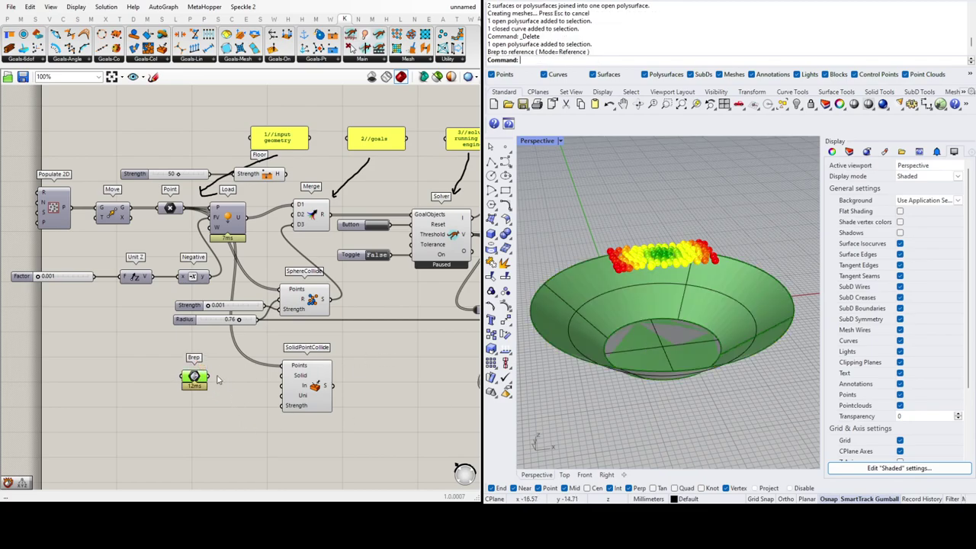
{"action": "left_click_drag", "start_coordinate": [208, 376], "coordinate": [282, 376]}
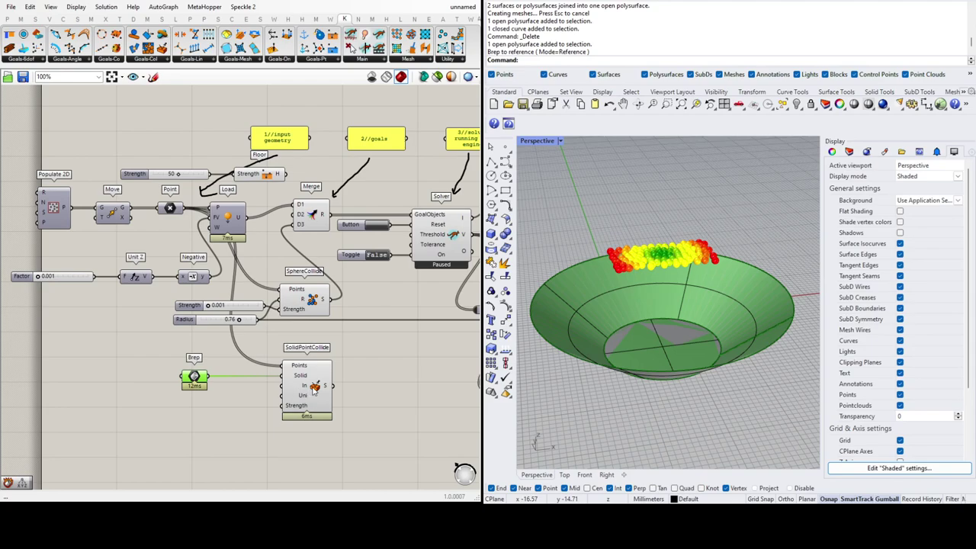
- Create a 0.001 number slider and connect it to SolidPointCollide's Strength input
{"action": "scroll", "coordinate": [268, 412], "scroll_direction": "up", "scroll_amount": 3}
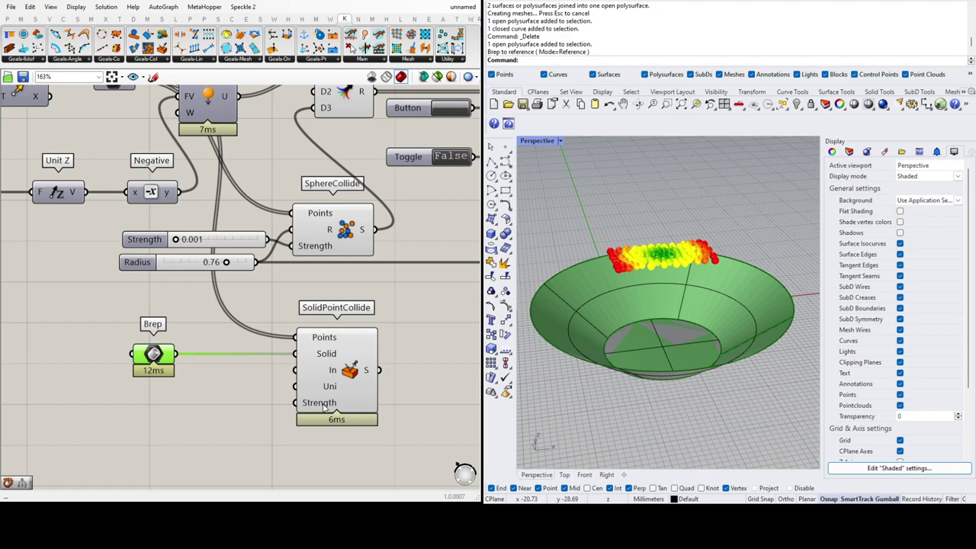
{"action": "left_click", "coordinate": [219, 419]}
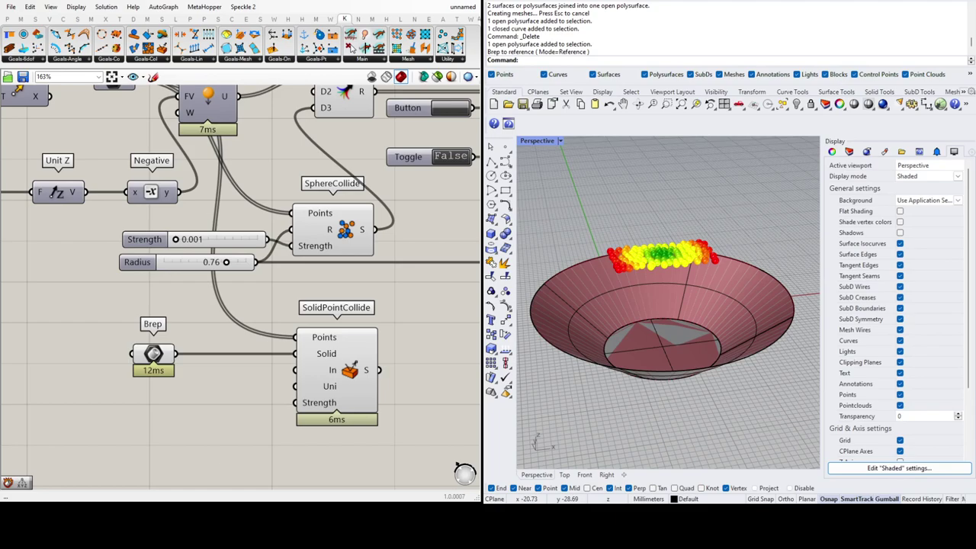
{"action": "key", "text": "Return"}
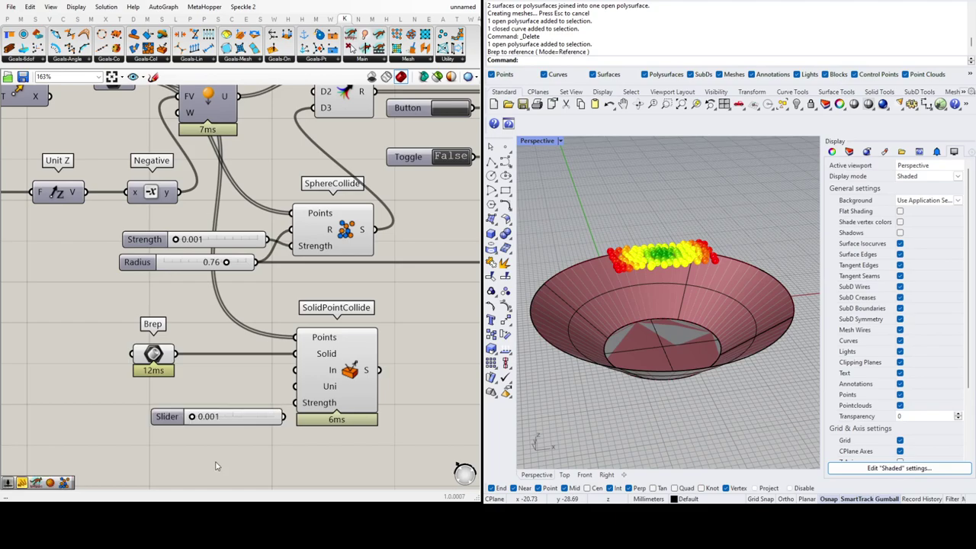
{"action": "left_click_drag", "start_coordinate": [284, 418], "coordinate": [232, 403]}
{"action": "left_click", "coordinate": [237, 435]}
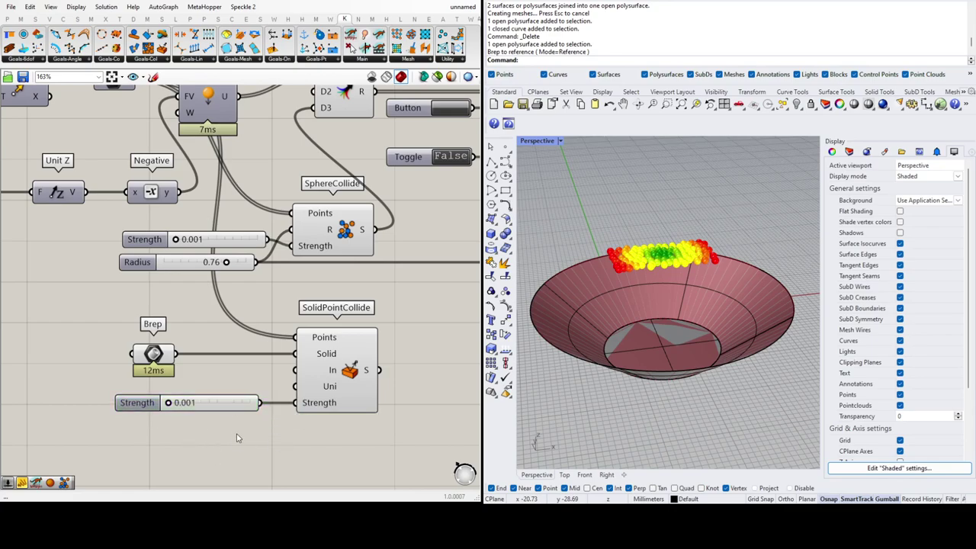
- Connect the SolidPointCollide output to the Merge component's D2 input
{"action": "scroll", "coordinate": [236, 437], "scroll_direction": "down", "scroll_amount": 3}
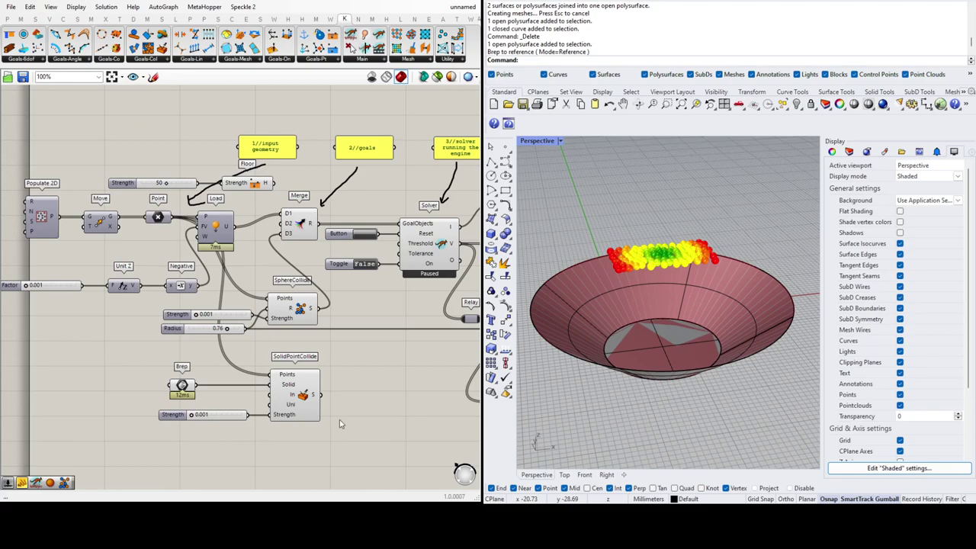
{"action": "scroll", "coordinate": [296, 335], "scroll_direction": "up", "scroll_amount": 2}
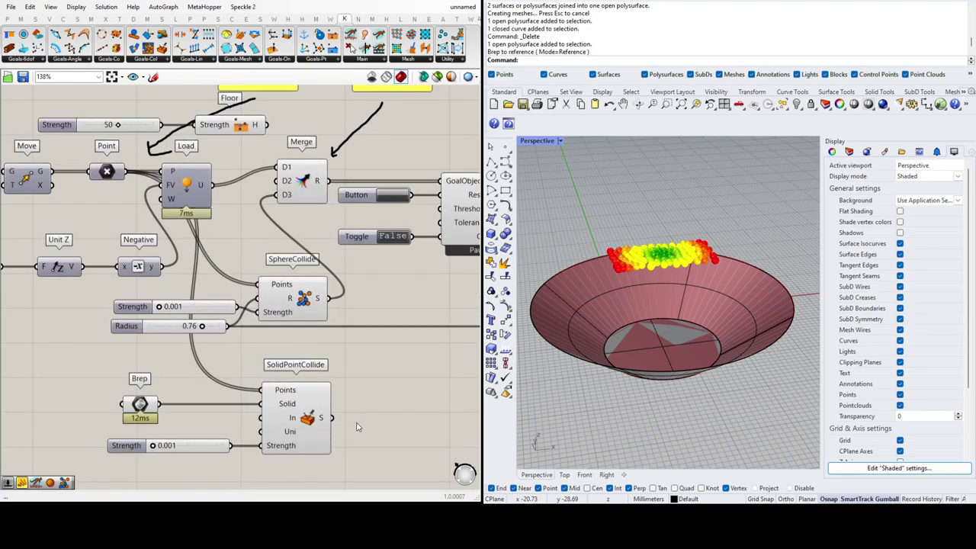
{"action": "left_click_drag", "start_coordinate": [332, 417], "coordinate": [276, 183]}
{"action": "scroll", "coordinate": [282, 262], "scroll_direction": "down", "scroll_amount": 3}
{"action": "scroll", "coordinate": [381, 192], "scroll_direction": "up", "scroll_amount": 2}
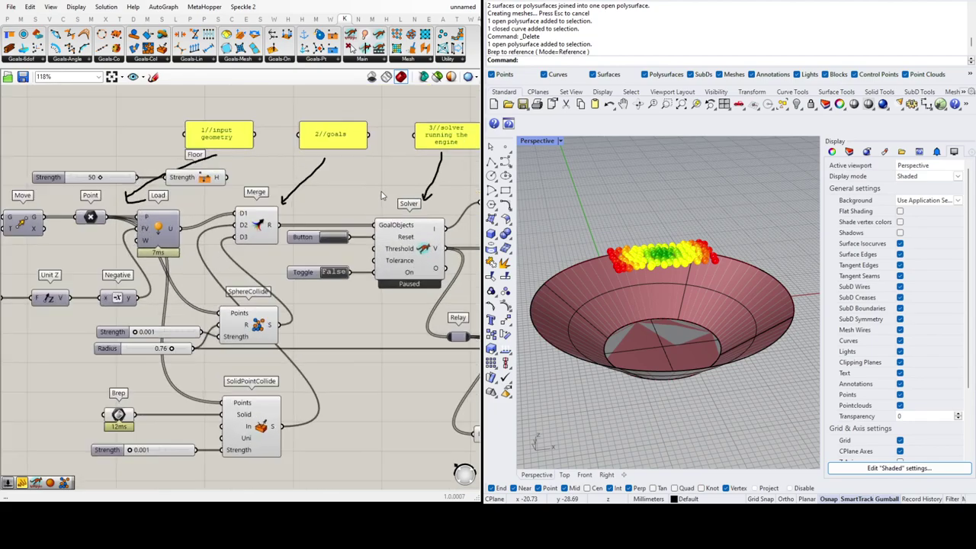
- Run the solver to test how the spheres collide with the open bowl, and stop it again
{"action": "scroll", "coordinate": [248, 464], "scroll_direction": "down", "scroll_amount": 3}
{"action": "right_click_drag", "start_coordinate": [643, 323], "coordinate": [646, 329]}
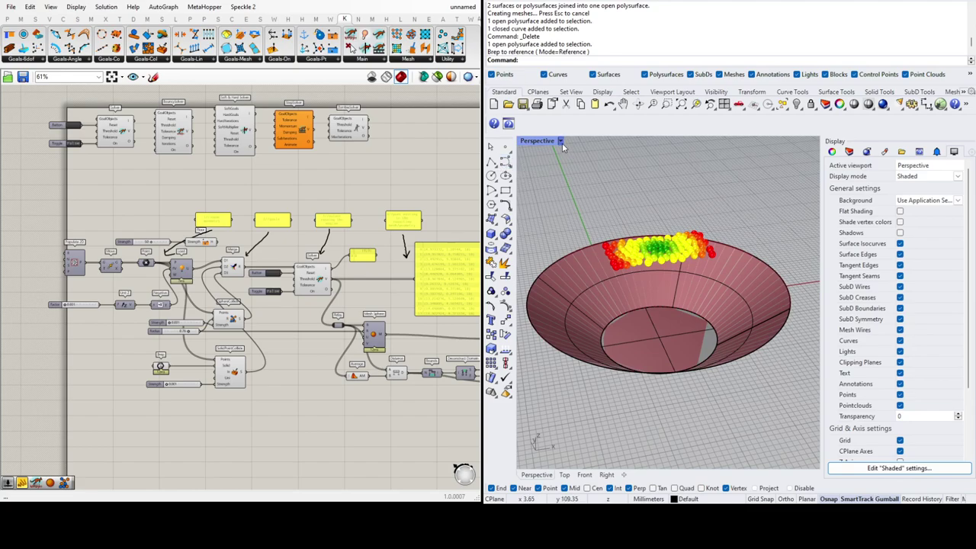
{"action": "scroll", "coordinate": [316, 273], "scroll_direction": "up", "scroll_amount": 5}
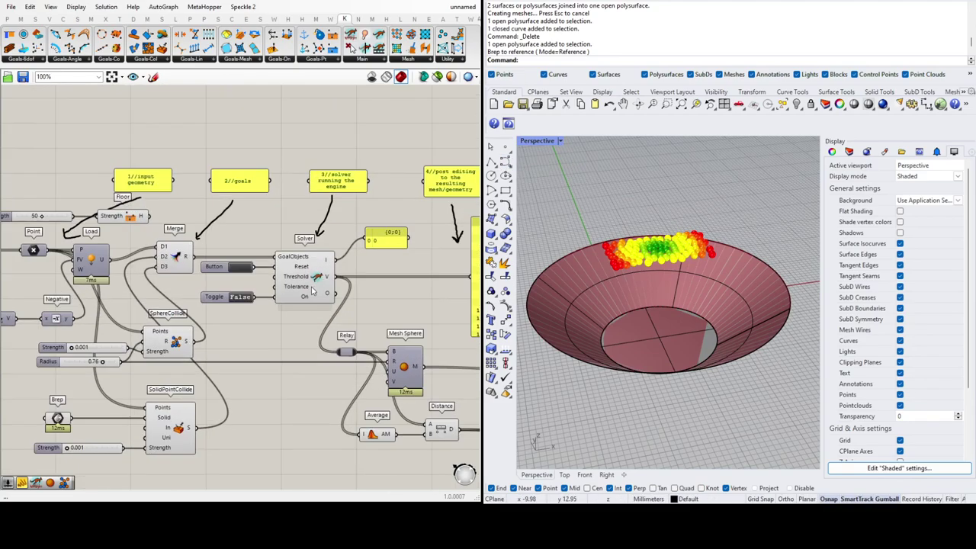
{"action": "scroll", "coordinate": [214, 286], "scroll_direction": "down", "scroll_amount": 4}
{"action": "scroll", "coordinate": [195, 290], "scroll_direction": "up", "scroll_amount": 4}
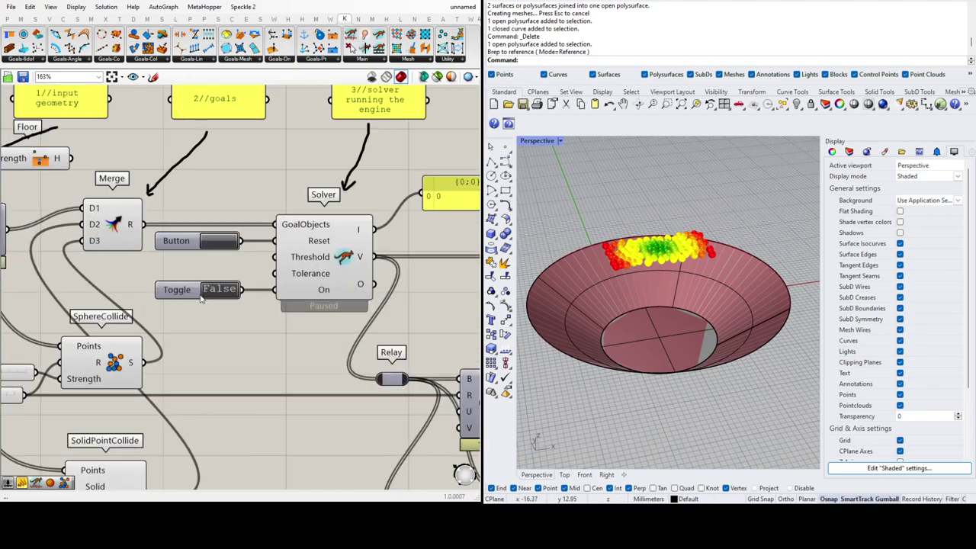
{"action": "double_click", "coordinate": [218, 289]}
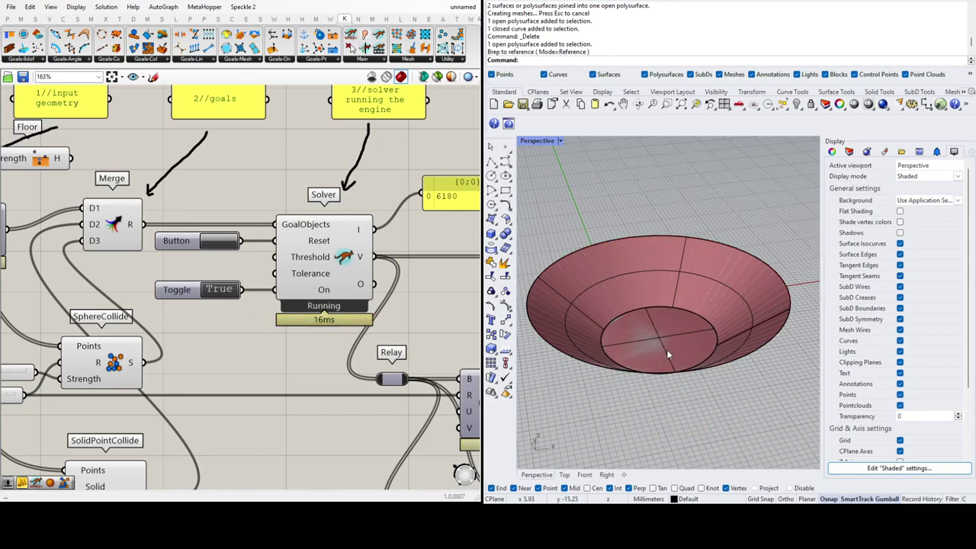
{"action": "scroll", "coordinate": [202, 311], "scroll_direction": "down", "scroll_amount": 3}
{"action": "scroll", "coordinate": [153, 330], "scroll_direction": "up", "scroll_amount": 3}
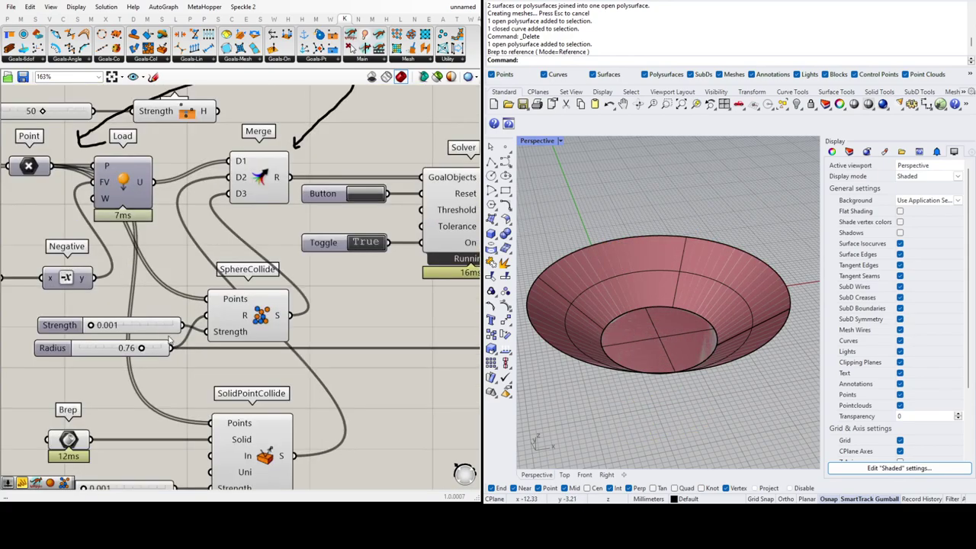
{"action": "scroll", "coordinate": [333, 329], "scroll_direction": "down", "scroll_amount": 3}
{"action": "scroll", "coordinate": [72, 302], "scroll_direction": "up", "scroll_amount": 3}
{"action": "scroll", "coordinate": [191, 305], "scroll_direction": "down", "scroll_amount": 3}
{"action": "scroll", "coordinate": [388, 252], "scroll_direction": "up", "scroll_amount": 3}
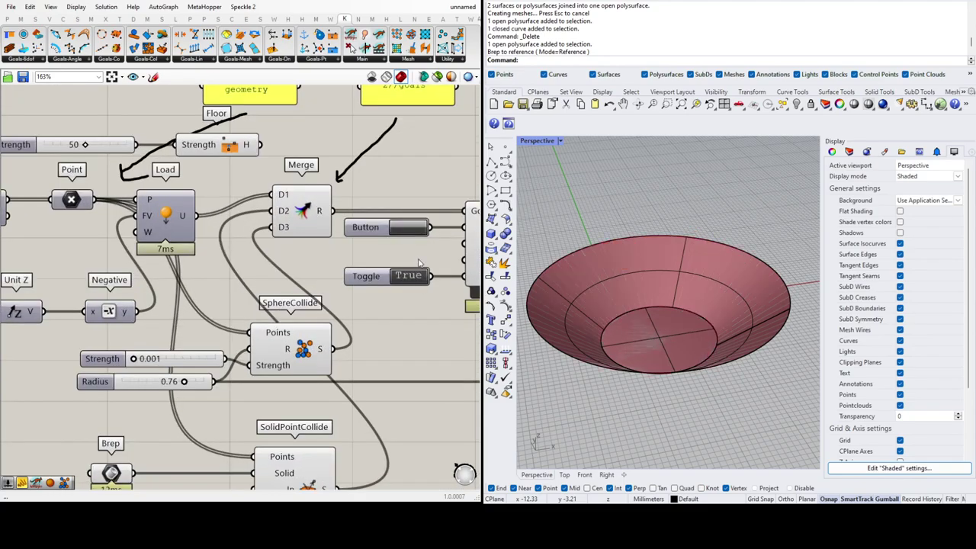
{"action": "left_click", "coordinate": [408, 275]}
- Offset the bowl polysurface with OffsetSrf at a distance of 10 as a solid, deleting the input
{"action": "scroll", "coordinate": [341, 276], "scroll_direction": "down", "scroll_amount": 3}
{"action": "scroll", "coordinate": [632, 307], "scroll_direction": "up", "scroll_amount": 4}
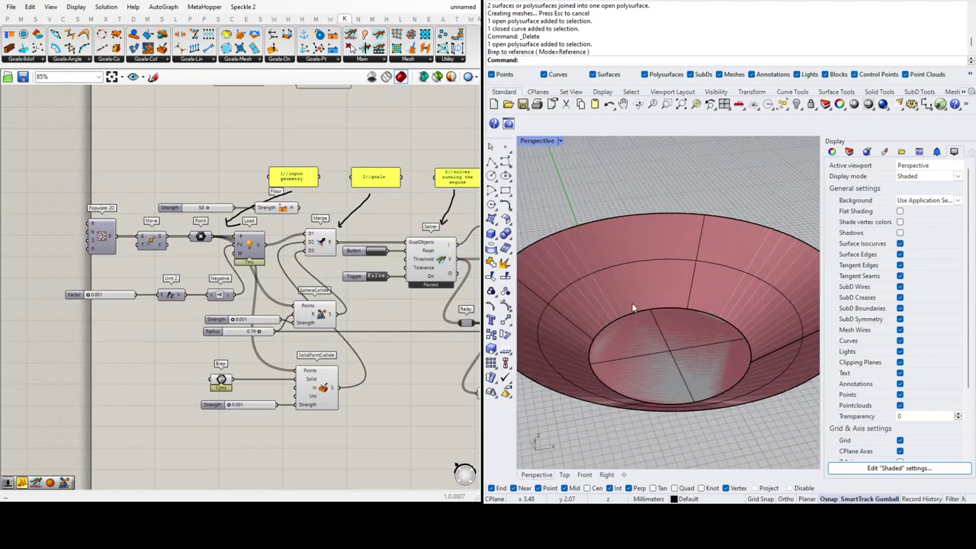
{"action": "left_click", "coordinate": [654, 315]}
{"action": "scroll", "coordinate": [691, 324], "scroll_direction": "down", "scroll_amount": 6}
{"action": "type", "text": "OffsetSrf"}
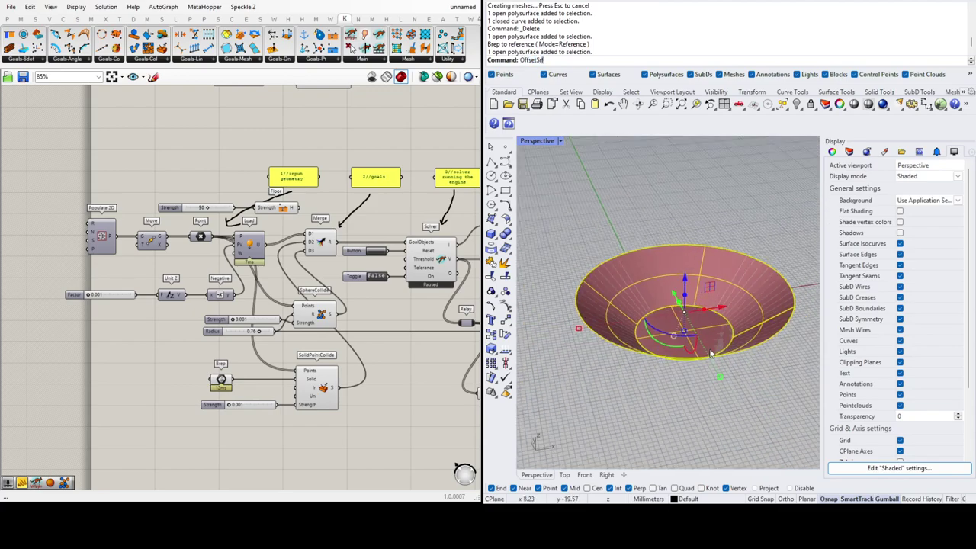
{"action": "key", "text": "Return"}
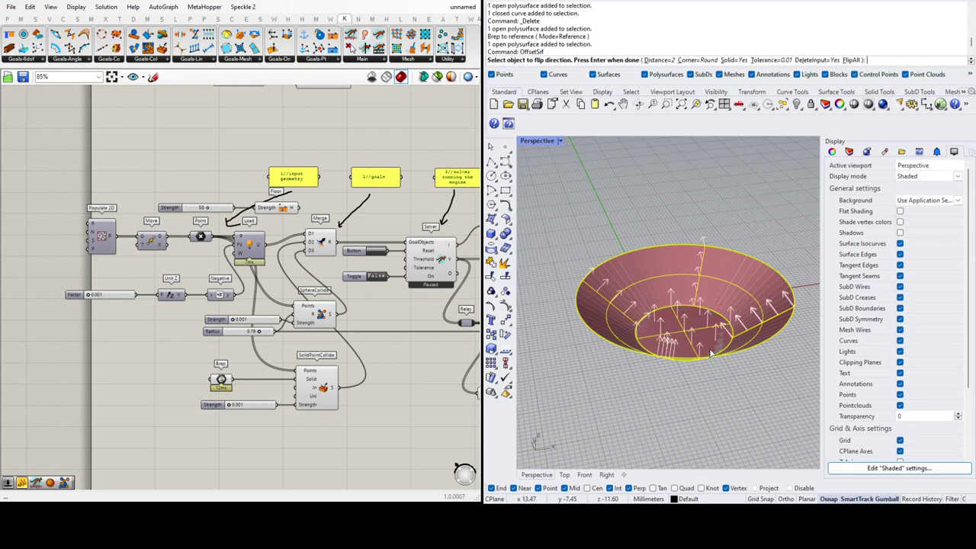
{"action": "scroll", "coordinate": [750, 333], "scroll_direction": "up", "scroll_amount": 3}
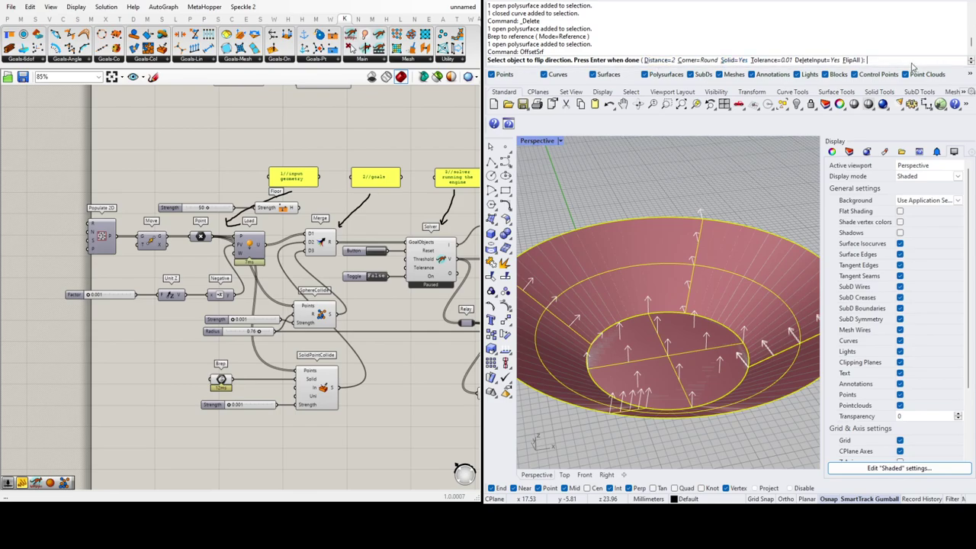
{"action": "key", "text": "Return"}
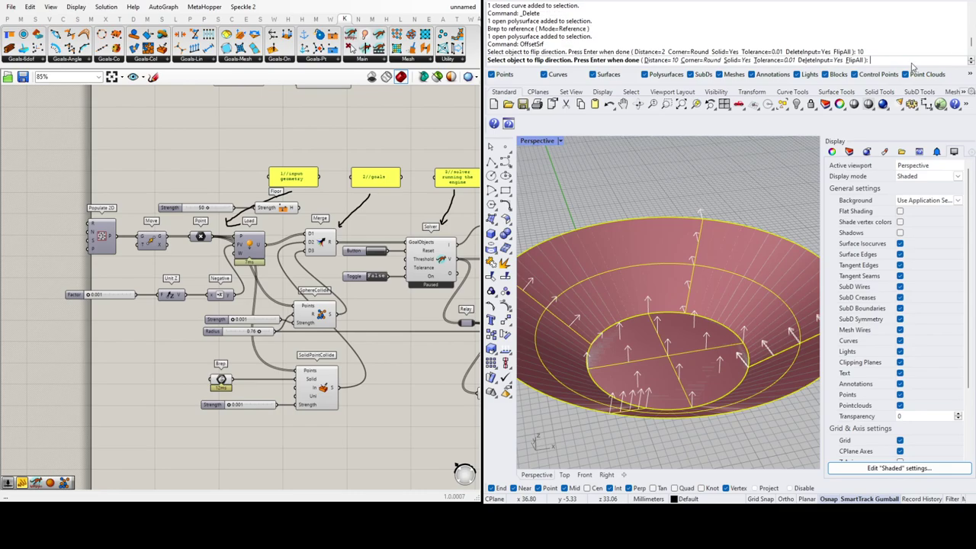
{"action": "key", "text": "Return"}
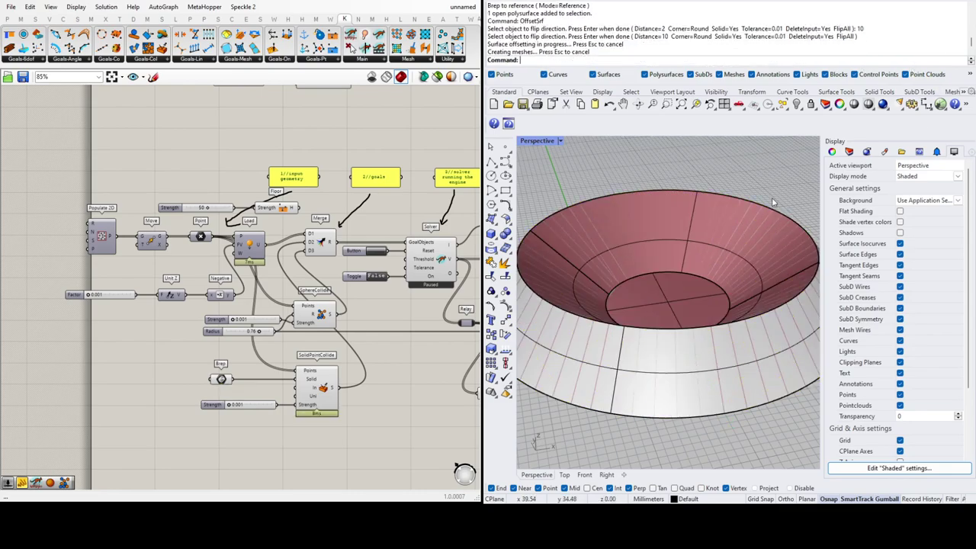
- Reset the solver to bring the spheres back to their start above the thickened bowl
{"action": "right_click_drag", "start_coordinate": [744, 206], "coordinate": [760, 294]}
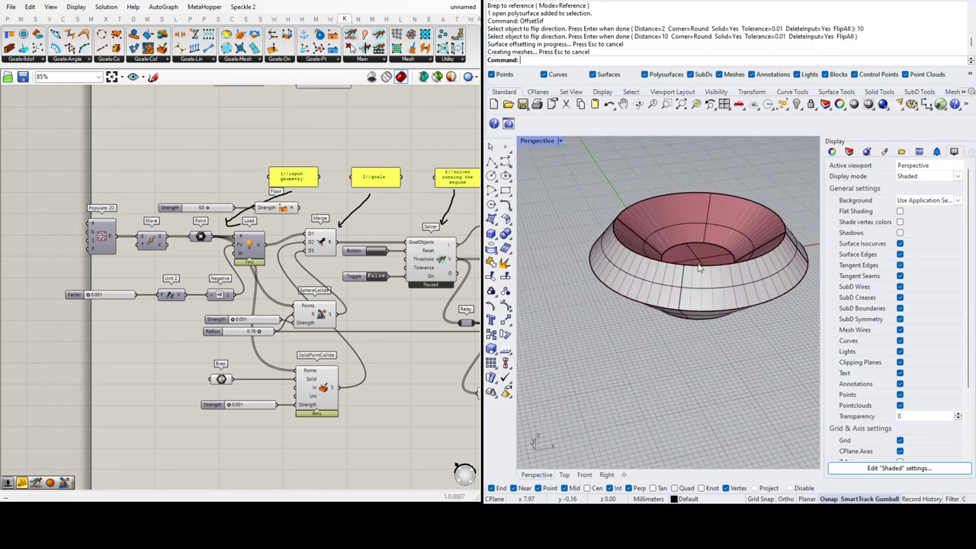
{"action": "left_click", "coordinate": [379, 257]}
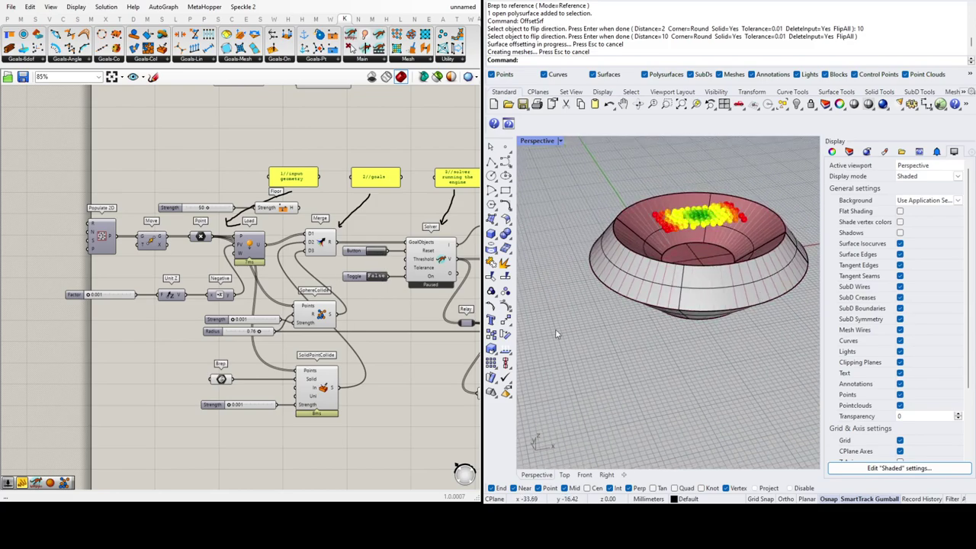
{"action": "scroll", "coordinate": [739, 326], "scroll_direction": "up", "scroll_amount": 5}
{"action": "right_click_drag", "start_coordinate": [740, 327], "coordinate": [731, 308]}
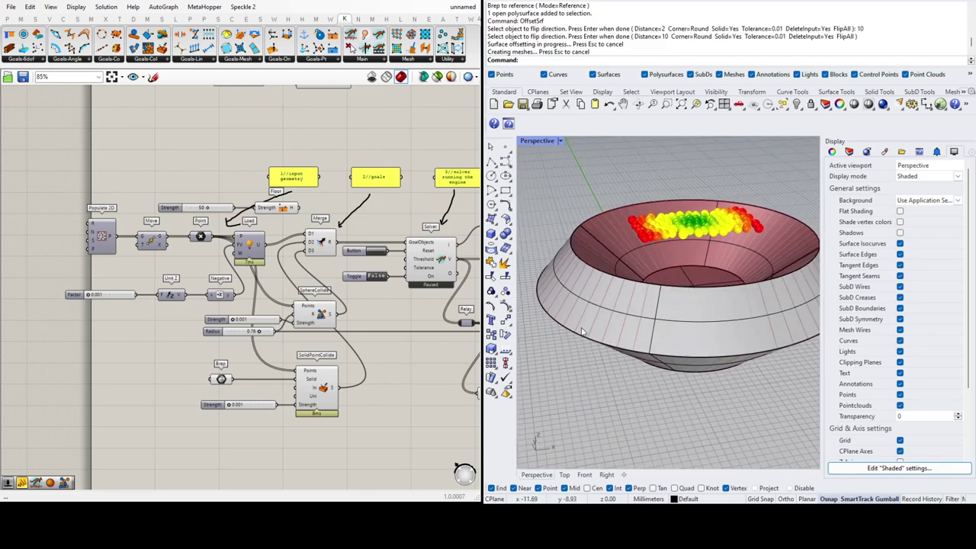
- Reference the thickened, closed bowl polysurface in the Brep parameter and check that it is picked up
{"action": "left_click", "coordinate": [660, 329]}
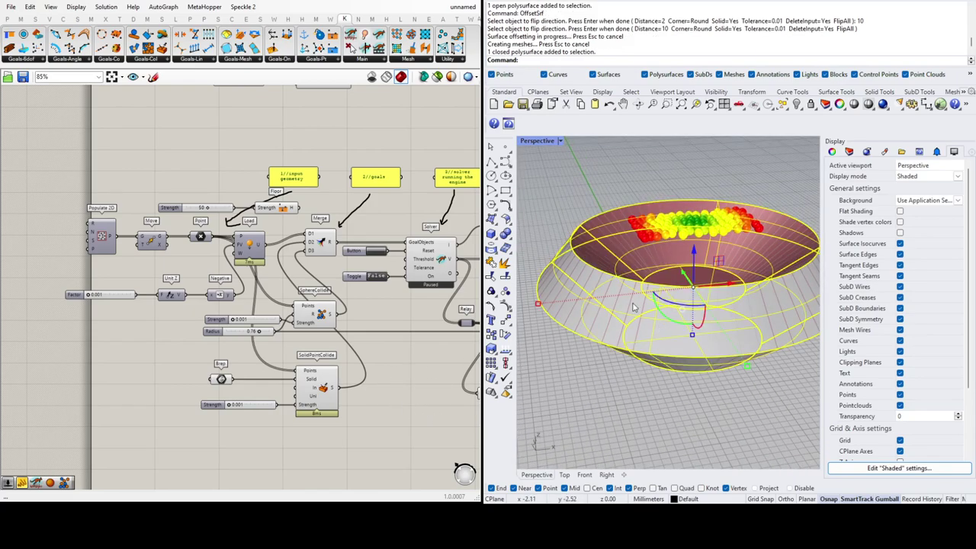
{"action": "left_click", "coordinate": [777, 401]}
{"action": "left_click", "coordinate": [221, 379]}
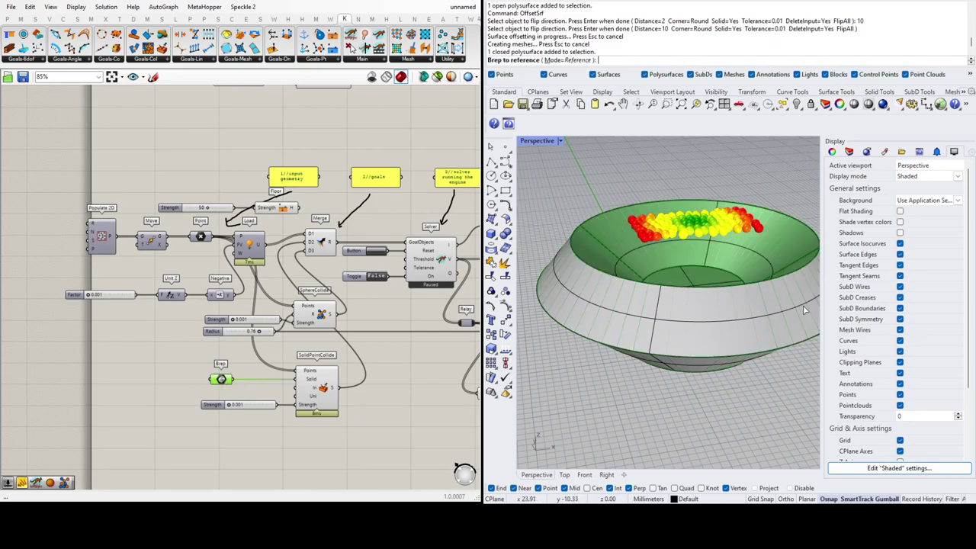
{"action": "left_click", "coordinate": [718, 340]}
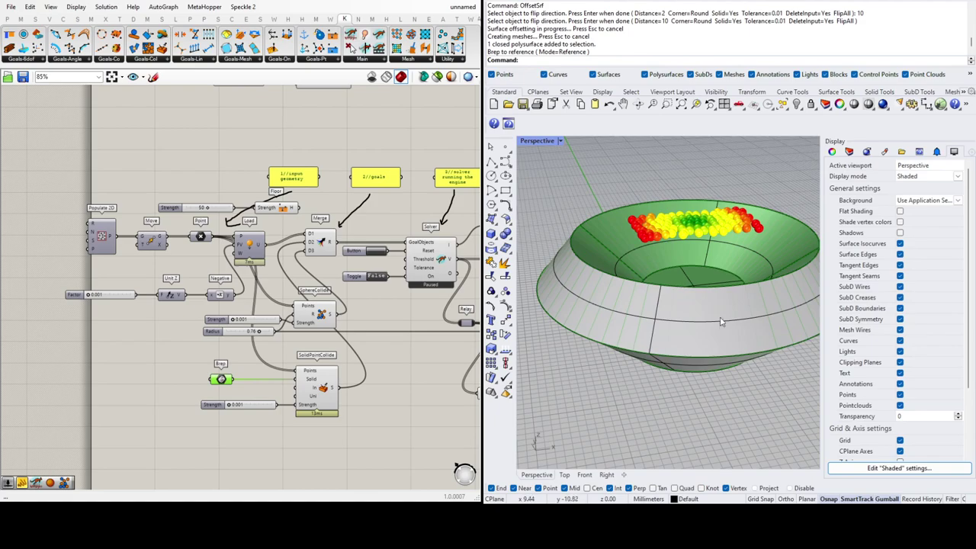
{"action": "left_click", "coordinate": [726, 329]}
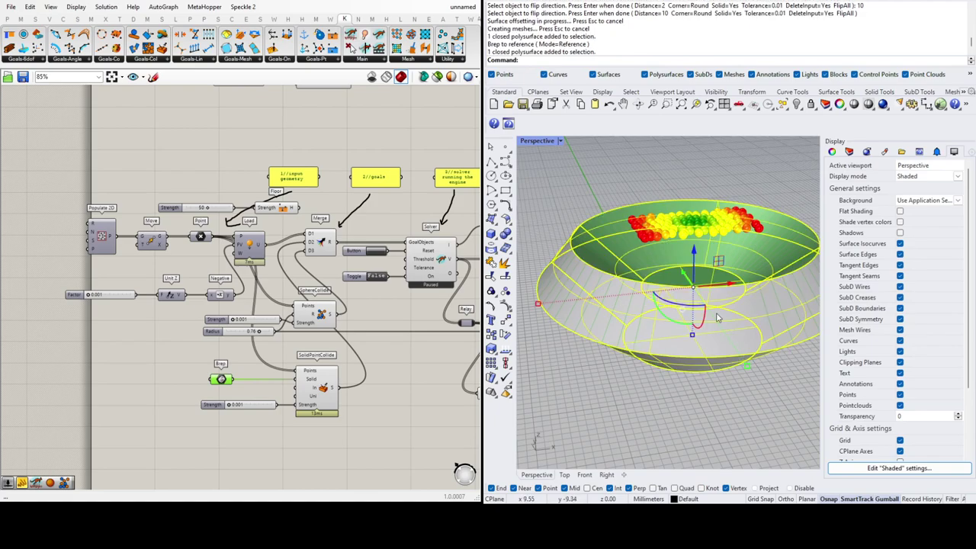
{"action": "left_click", "coordinate": [736, 387]}
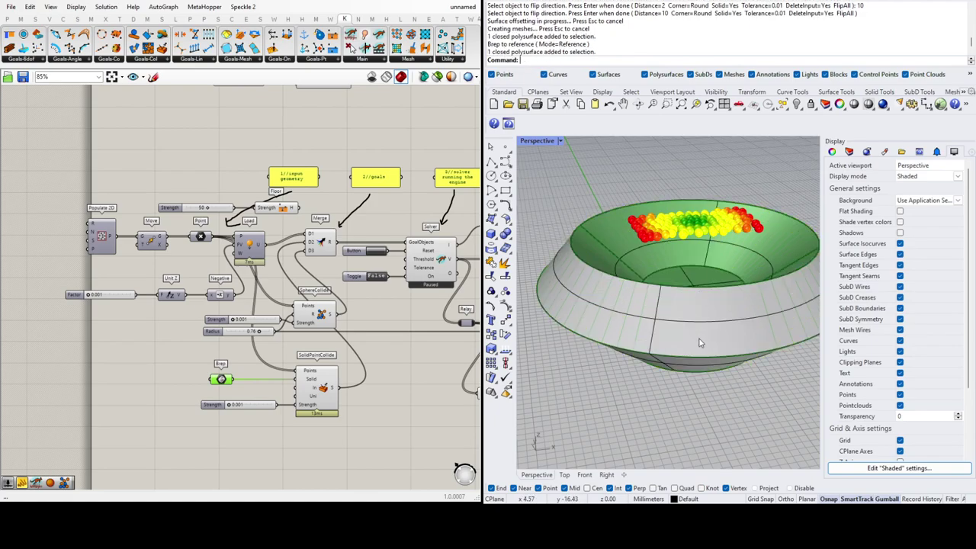
{"action": "right_click_drag", "start_coordinate": [699, 337], "coordinate": [646, 369]}
{"action": "left_click", "coordinate": [345, 413]}
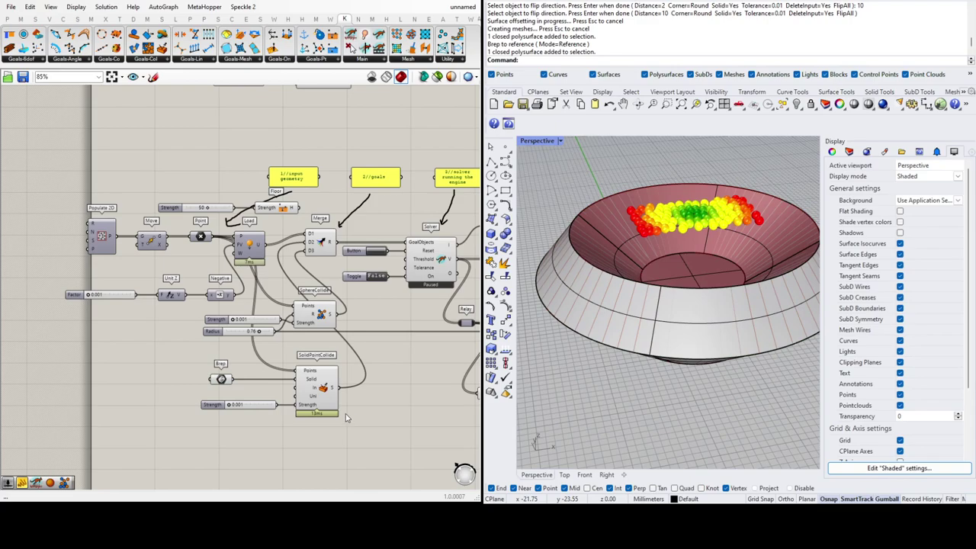
{"action": "left_click", "coordinate": [222, 380]}
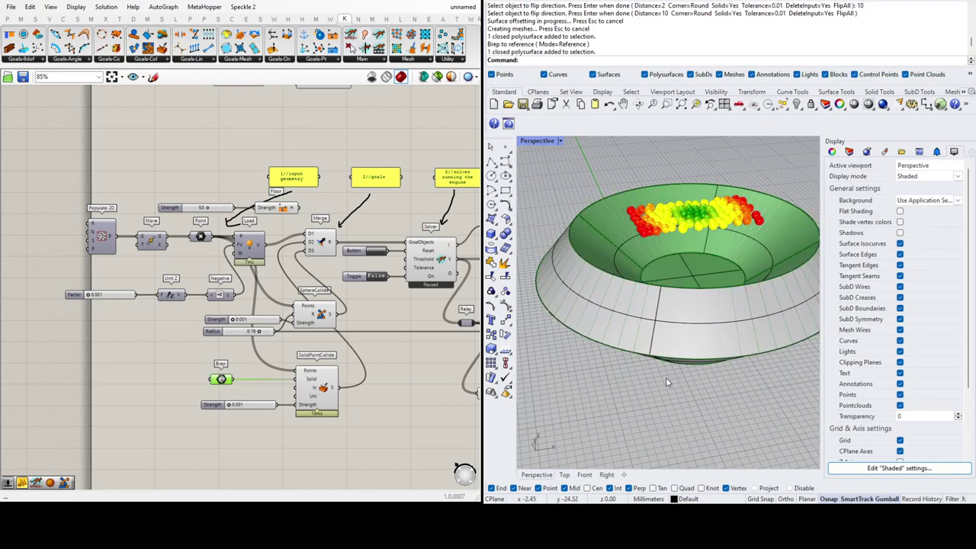
{"action": "left_click", "coordinate": [369, 394]}
- Reset and run the solver to test the spheres against the closed solid bowl, and stop it again
{"action": "scroll", "coordinate": [230, 333], "scroll_direction": "down", "scroll_amount": 3}
{"action": "scroll", "coordinate": [350, 348], "scroll_direction": "up", "scroll_amount": 4}
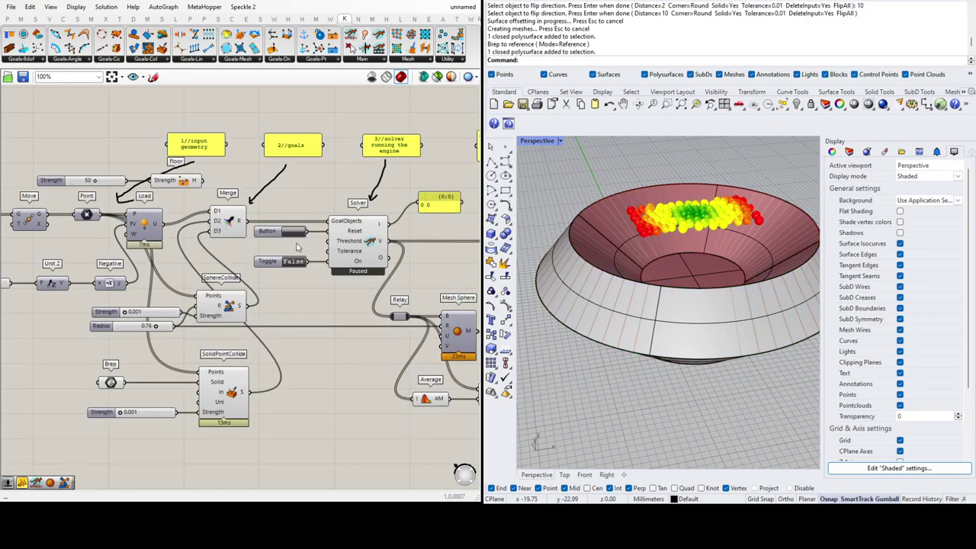
{"action": "left_click", "coordinate": [297, 233]}
{"action": "left_click", "coordinate": [294, 262]}
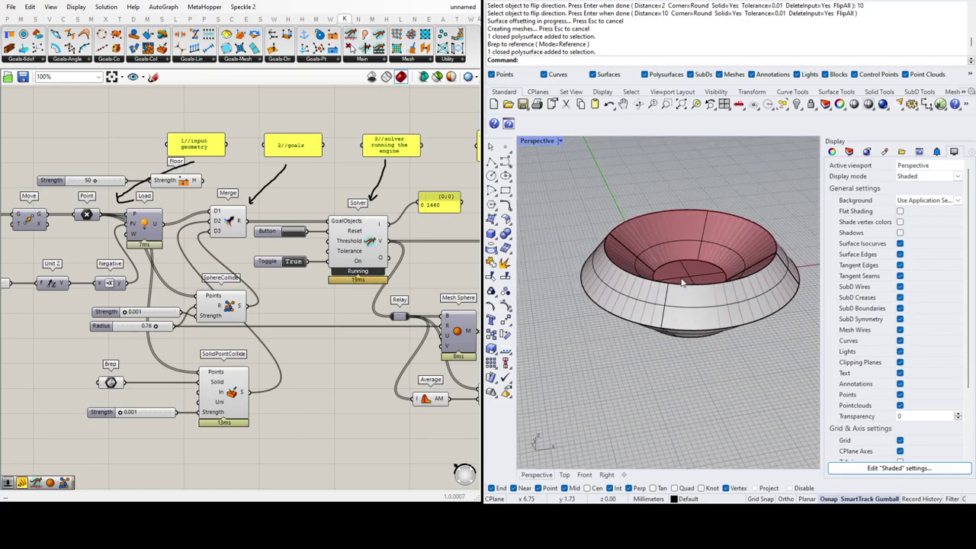
{"action": "left_click", "coordinate": [293, 261]}
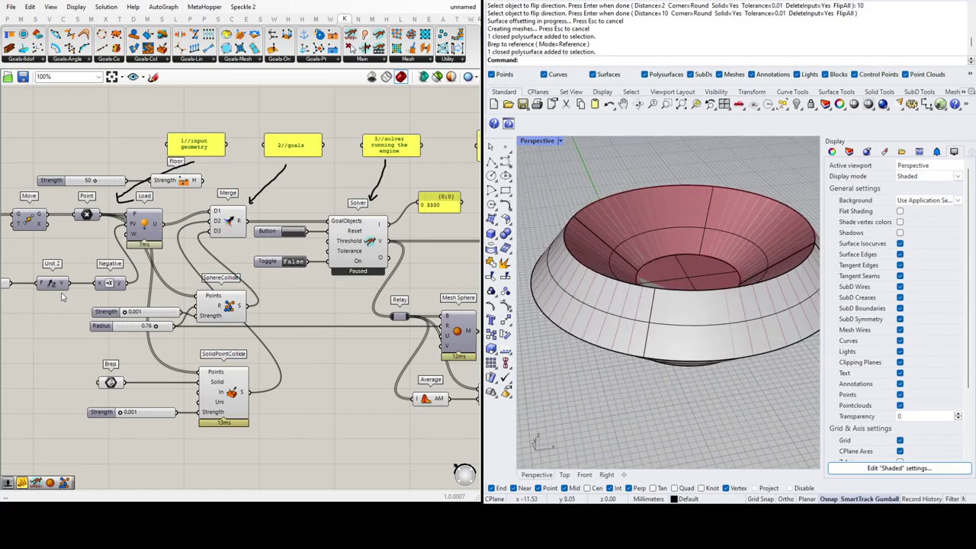
- Set the SolidPointCollide Strength slider to 1
{"action": "scroll", "coordinate": [131, 412], "scroll_direction": "up", "scroll_amount": 4}
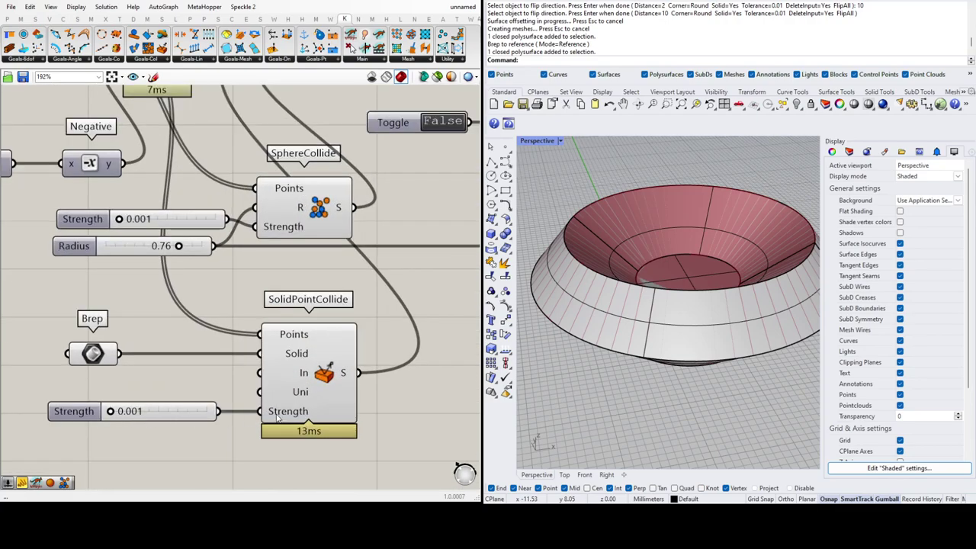
{"action": "left_click_drag", "start_coordinate": [111, 412], "coordinate": [119, 414]}
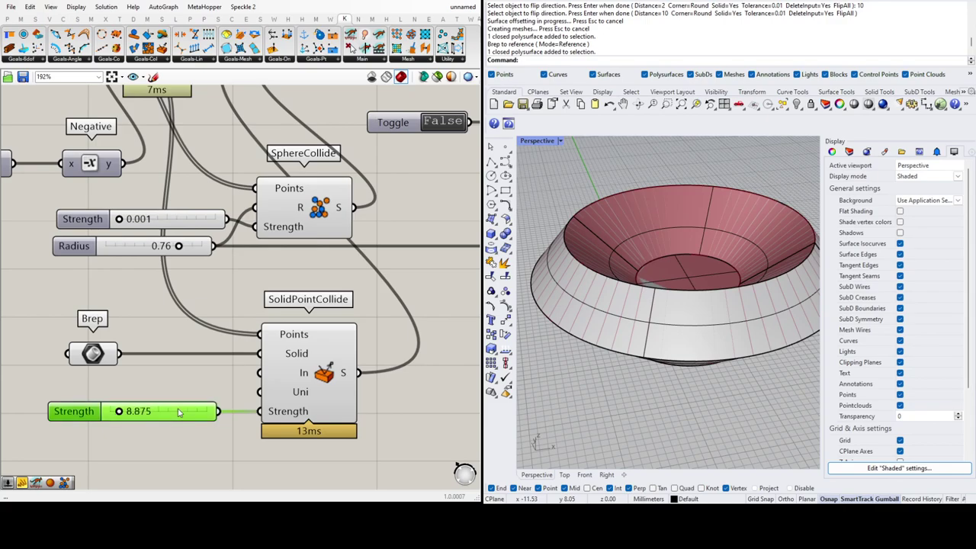
{"action": "double_click", "coordinate": [119, 411]}
{"action": "type", "text": "1"}
{"action": "key", "text": "Return"}
- Reset the solver, switch it on and examine how the spheres settle inside the bowl
{"action": "scroll", "coordinate": [167, 412], "scroll_direction": "down", "scroll_amount": 4}
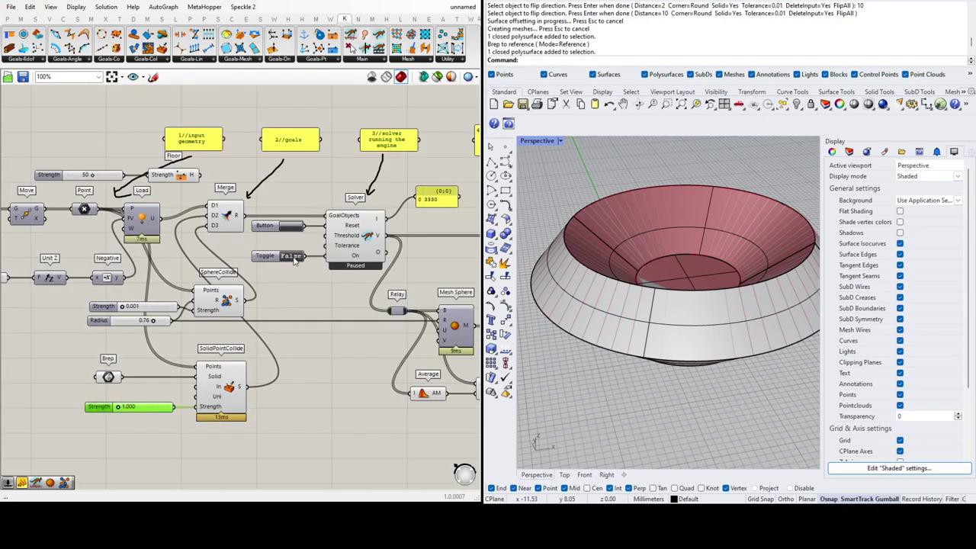
{"action": "left_click", "coordinate": [290, 227]}
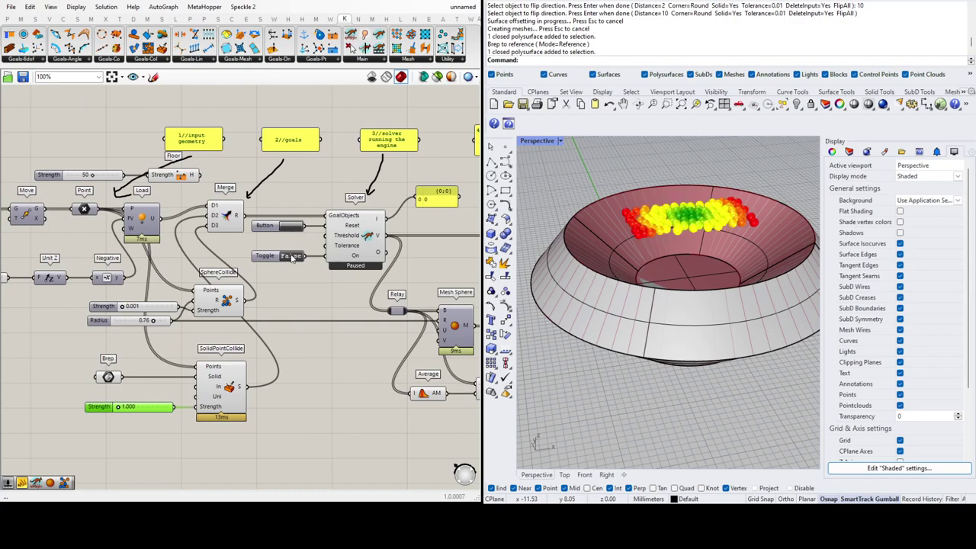
{"action": "left_click", "coordinate": [290, 256]}
{"action": "scroll", "coordinate": [710, 302], "scroll_direction": "up", "scroll_amount": 5}
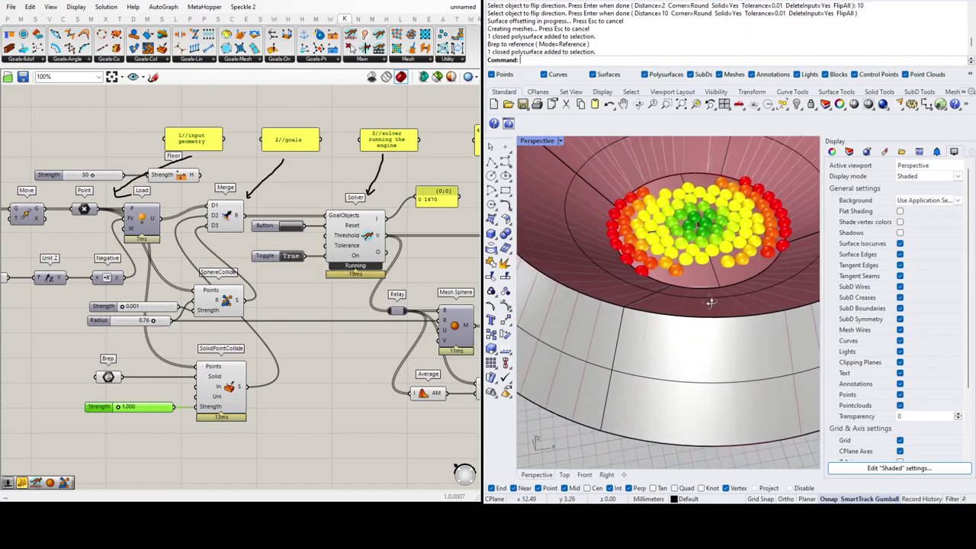
{"action": "scroll", "coordinate": [705, 308], "scroll_direction": "up", "scroll_amount": 2}
{"action": "scroll", "coordinate": [689, 331], "scroll_direction": "down", "scroll_amount": 5}
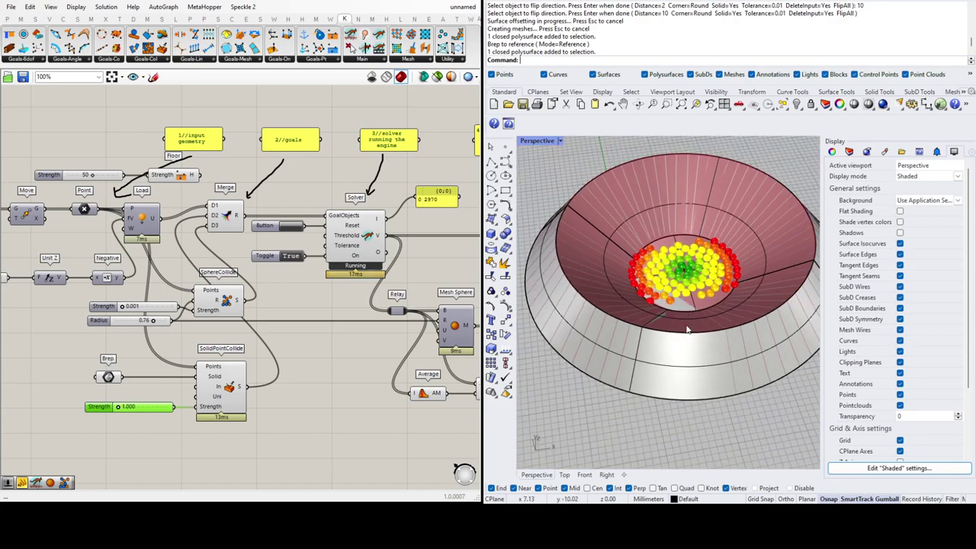
{"action": "scroll", "coordinate": [688, 335], "scroll_direction": "down", "scroll_amount": 3}
{"action": "scroll", "coordinate": [688, 335], "scroll_direction": "up", "scroll_amount": 5}
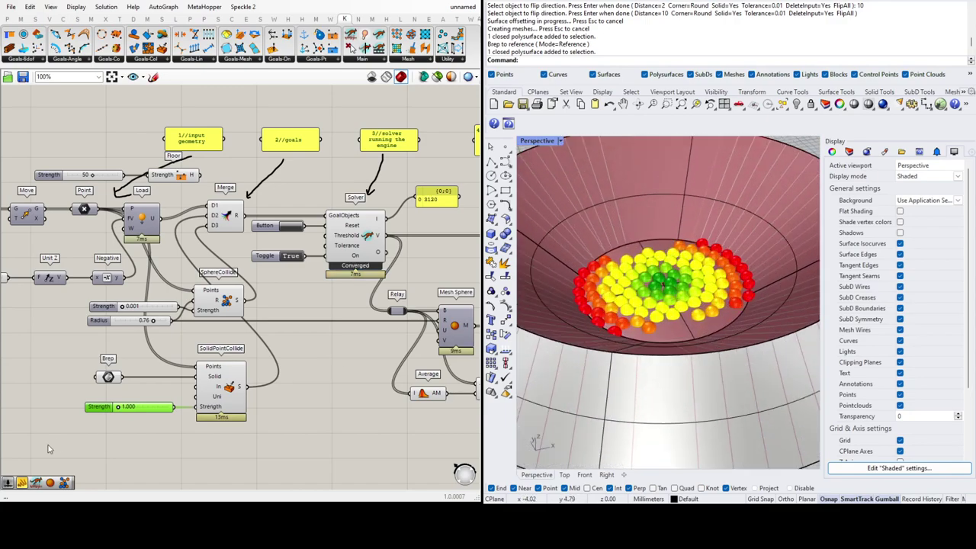
- Set the SolidPointCollide Strength slider to 1.754 and check the spheres' reaction in the bowl
{"action": "scroll", "coordinate": [130, 422], "scroll_direction": "up", "scroll_amount": 5}
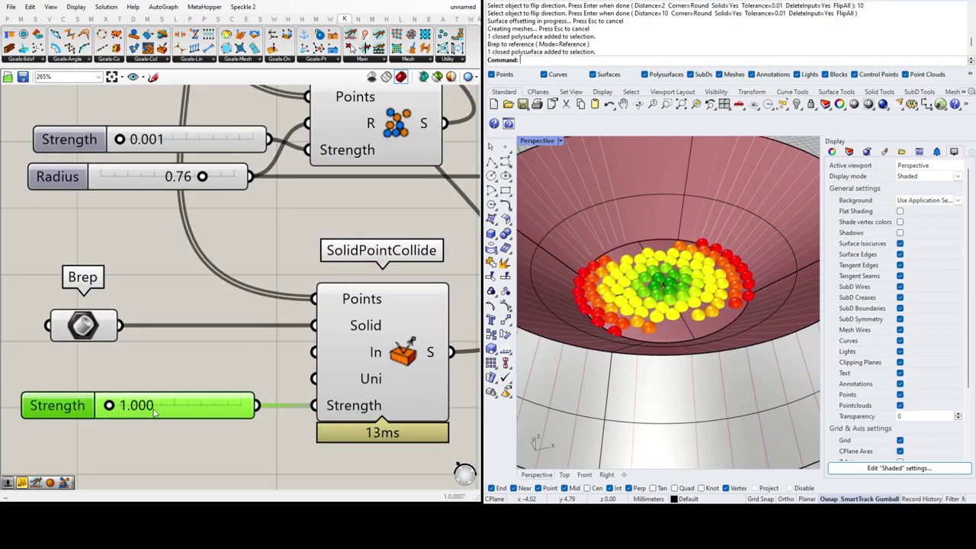
{"action": "left_click_drag", "start_coordinate": [110, 406], "coordinate": [110, 405]}
{"action": "scroll", "coordinate": [669, 296], "scroll_direction": "down", "scroll_amount": 5}
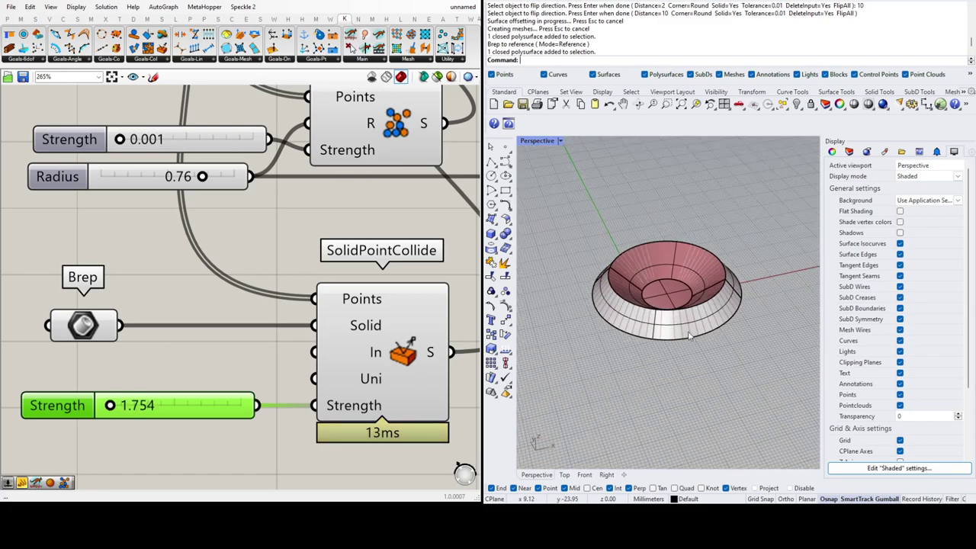
{"action": "scroll", "coordinate": [648, 324], "scroll_direction": "up", "scroll_amount": 3}
{"action": "right_click_drag", "start_coordinate": [649, 324], "coordinate": [674, 387]}
{"action": "scroll", "coordinate": [660, 269], "scroll_direction": "up", "scroll_amount": 3}
{"action": "scroll", "coordinate": [148, 346], "scroll_direction": "down", "scroll_amount": 6}
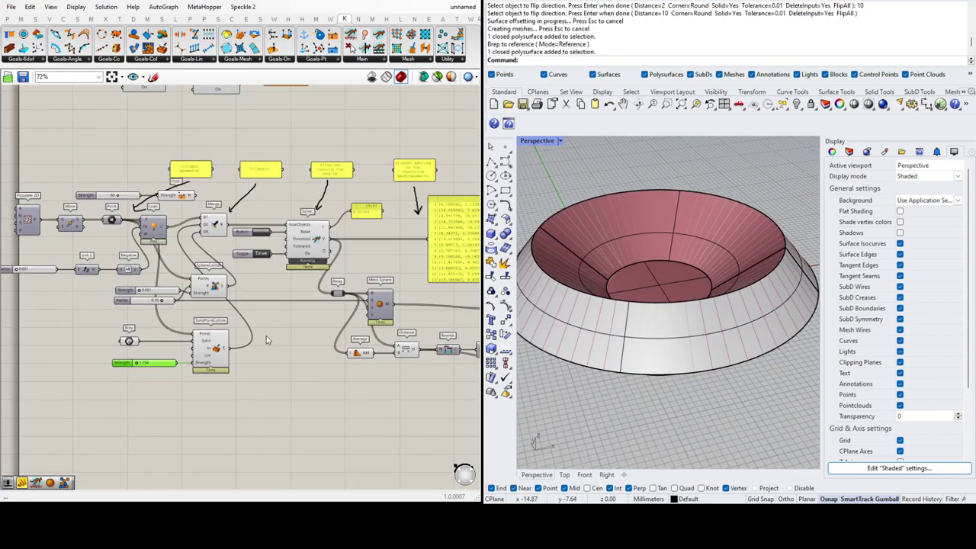
- Stop and reset the solver, and set the SolidPointCollide Strength slider to 100
{"action": "scroll", "coordinate": [311, 268], "scroll_direction": "up", "scroll_amount": 2}
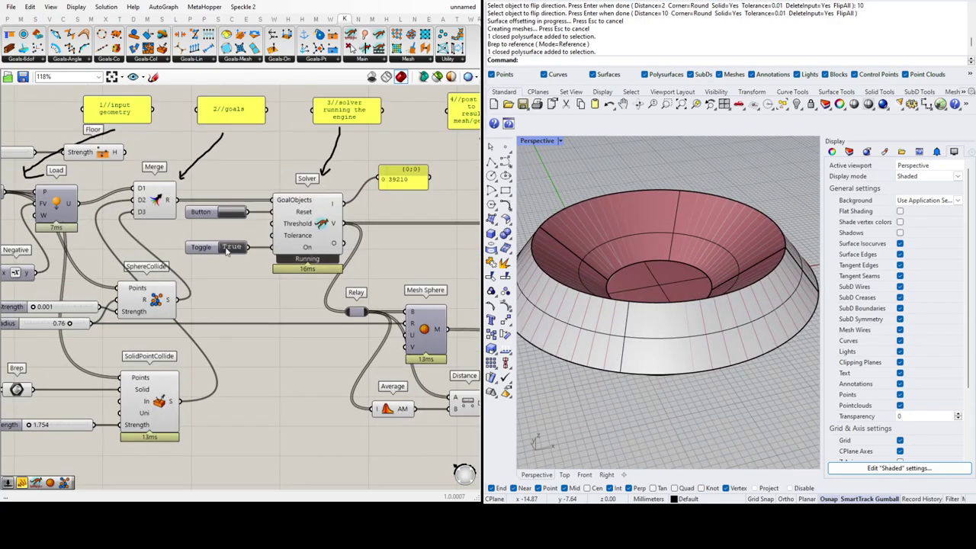
{"action": "double_click", "coordinate": [227, 248]}
{"action": "left_click", "coordinate": [234, 217]}
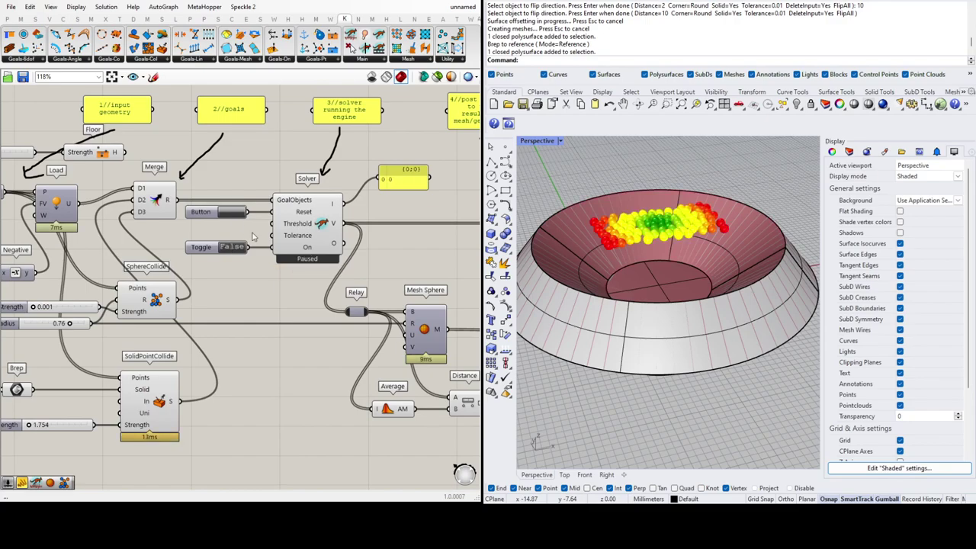
{"action": "scroll", "coordinate": [381, 307], "scroll_direction": "down", "scroll_amount": 2}
{"action": "scroll", "coordinate": [142, 402], "scroll_direction": "up", "scroll_amount": 5}
{"action": "double_click", "coordinate": [131, 381]}
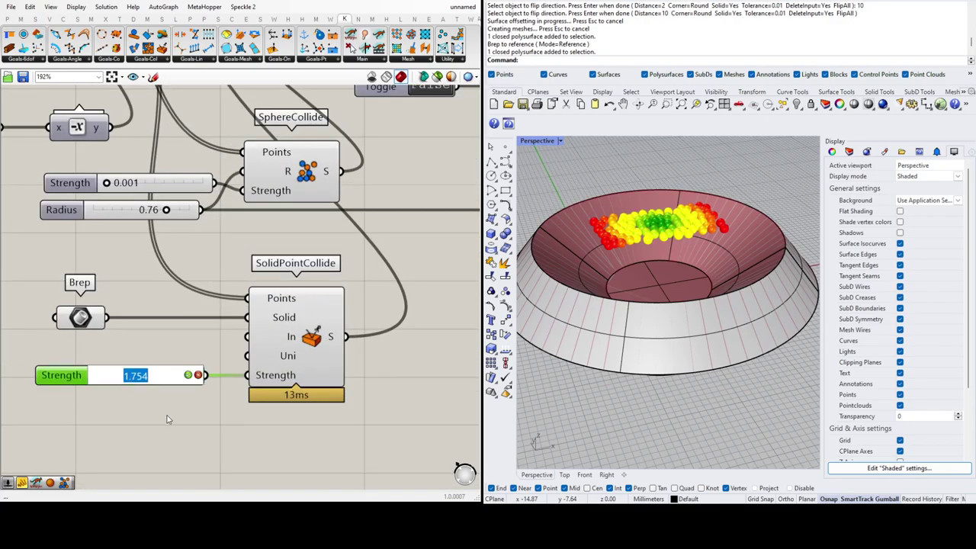
{"action": "type", "text": "100"}
{"action": "key", "text": "Return"}
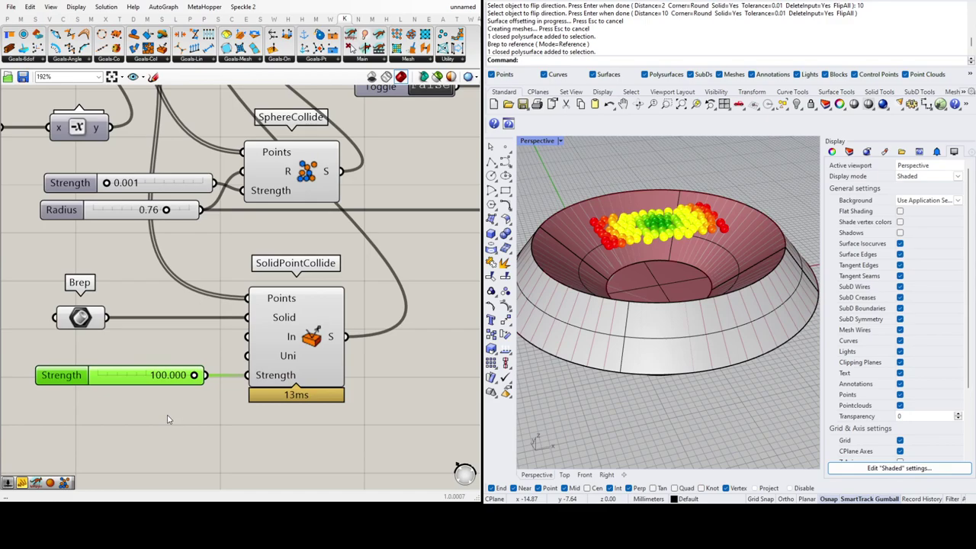
- Switch the solver on and examine up close how the spheres spread across the bowl's bottom
{"action": "scroll", "coordinate": [217, 228], "scroll_direction": "down", "scroll_amount": 5}
{"action": "scroll", "coordinate": [218, 228], "scroll_direction": "up", "scroll_amount": 4}
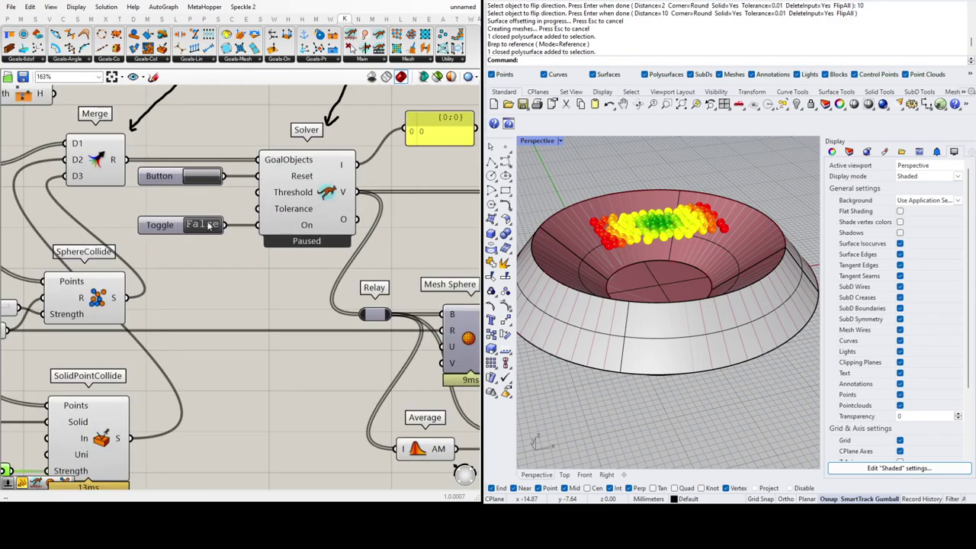
{"action": "left_click", "coordinate": [206, 224]}
{"action": "scroll", "coordinate": [668, 288], "scroll_direction": "up", "scroll_amount": 3}
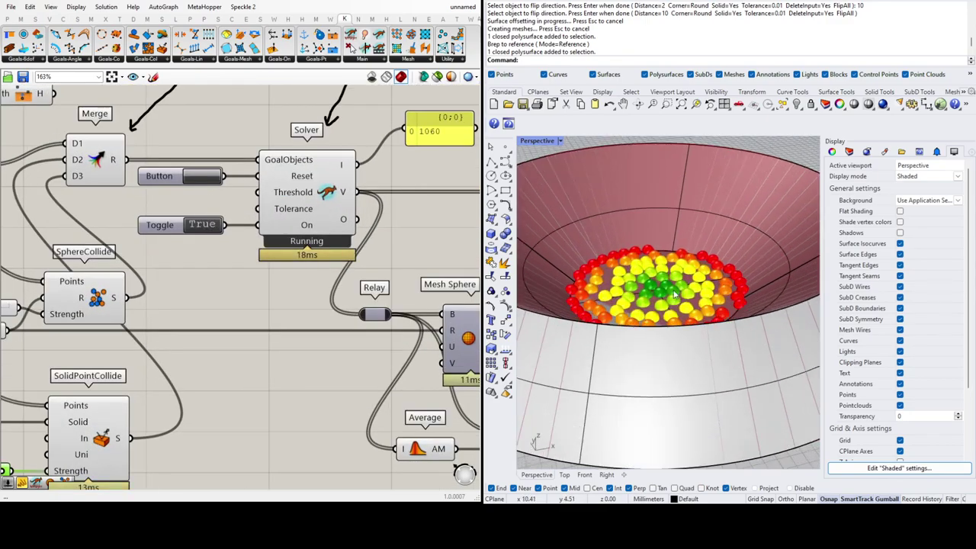
{"action": "scroll", "coordinate": [668, 288], "scroll_direction": "up", "scroll_amount": 5}
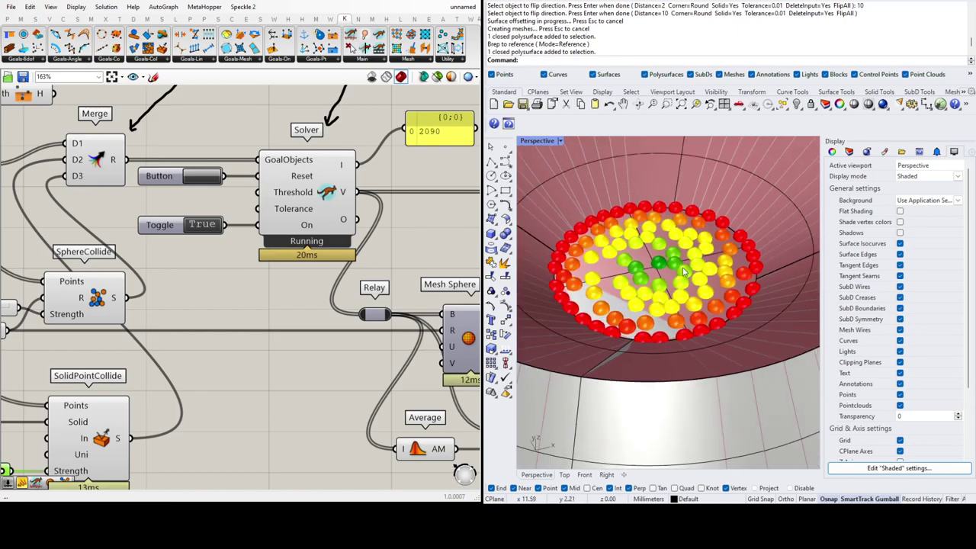
{"action": "scroll", "coordinate": [683, 273], "scroll_direction": "down", "scroll_amount": 4}
{"action": "scroll", "coordinate": [324, 324], "scroll_direction": "down", "scroll_amount": 3}
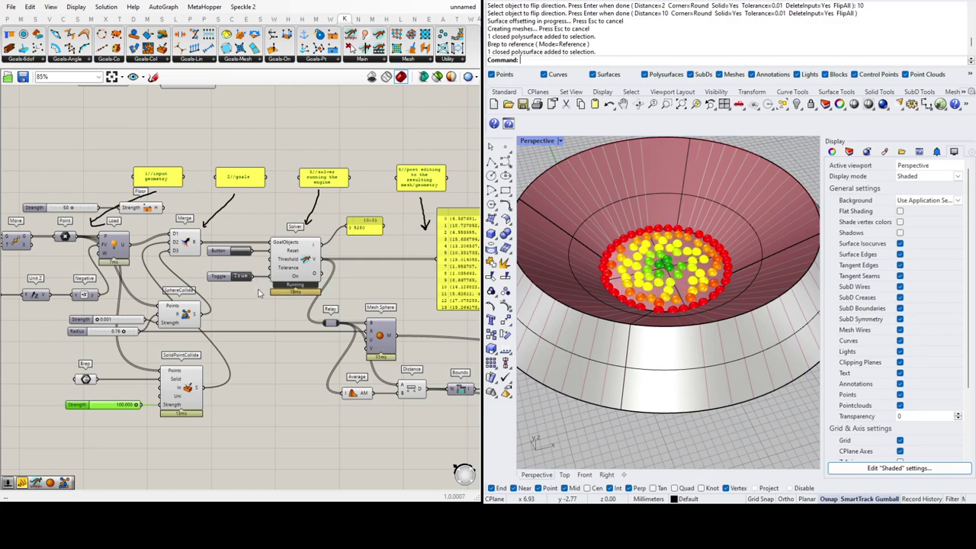
- Switch the solver off and reset the spheres to their starting positions
{"action": "scroll", "coordinate": [242, 266], "scroll_direction": "up", "scroll_amount": 1}
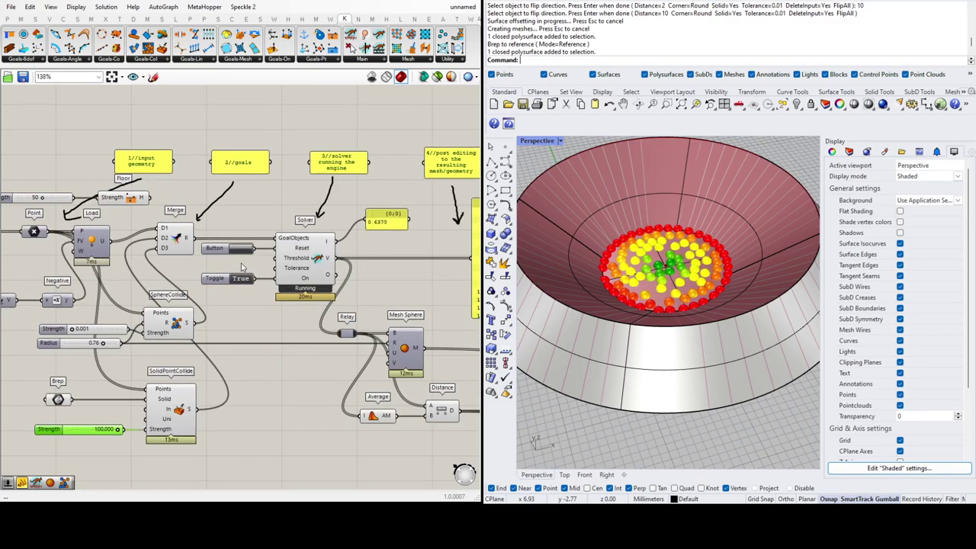
{"action": "scroll", "coordinate": [242, 266], "scroll_direction": "up", "scroll_amount": 3}
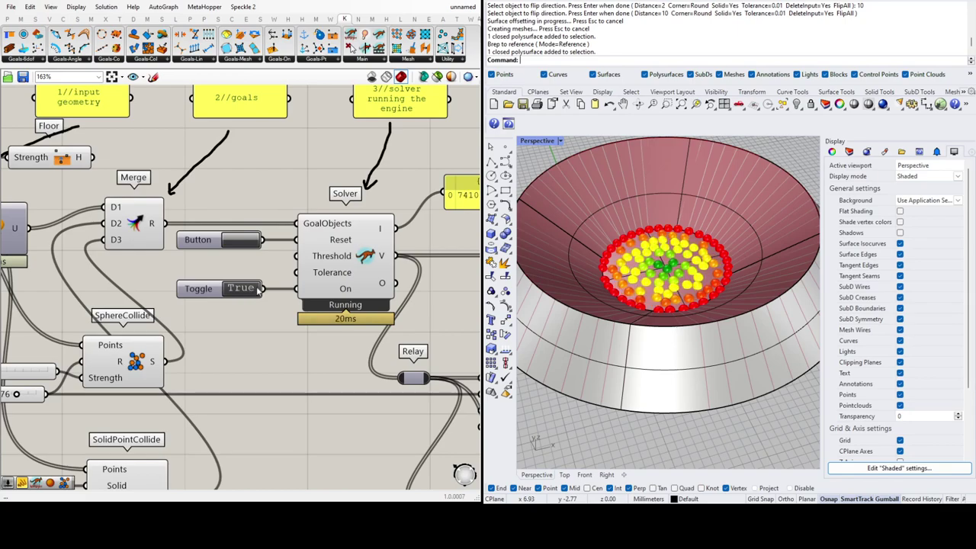
{"action": "double_click", "coordinate": [241, 292]}
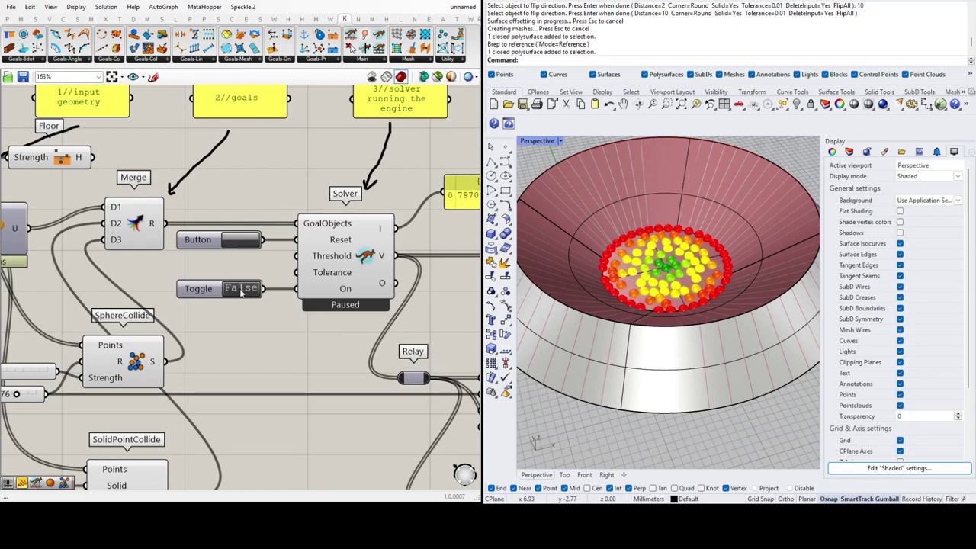
{"action": "left_click", "coordinate": [241, 241]}
- Bring the BouncySolver component from the solver overview to just above the Solver in the definition
{"action": "scroll", "coordinate": [239, 251], "scroll_direction": "down", "scroll_amount": 10}
{"action": "scroll", "coordinate": [220, 286], "scroll_direction": "up", "scroll_amount": 9}
{"action": "scroll", "coordinate": [263, 301], "scroll_direction": "down", "scroll_amount": 4}
{"action": "scroll", "coordinate": [172, 213], "scroll_direction": "up", "scroll_amount": 1}
{"action": "scroll", "coordinate": [108, 180], "scroll_direction": "up", "scroll_amount": 1}
{"action": "scroll", "coordinate": [108, 181], "scroll_direction": "down", "scroll_amount": 1}
{"action": "scroll", "coordinate": [108, 181], "scroll_direction": "up", "scroll_amount": 1}
{"action": "left_click_drag", "start_coordinate": [61, 135], "coordinate": [262, 185]}
{"action": "scroll", "coordinate": [301, 278], "scroll_direction": "up", "scroll_amount": 5}
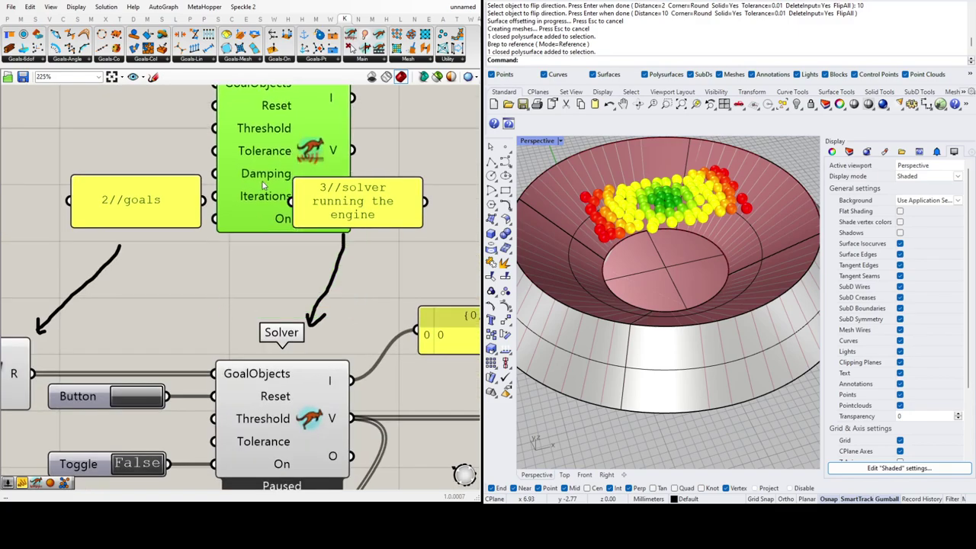
{"action": "scroll", "coordinate": [260, 199], "scroll_direction": "down", "scroll_amount": 3}
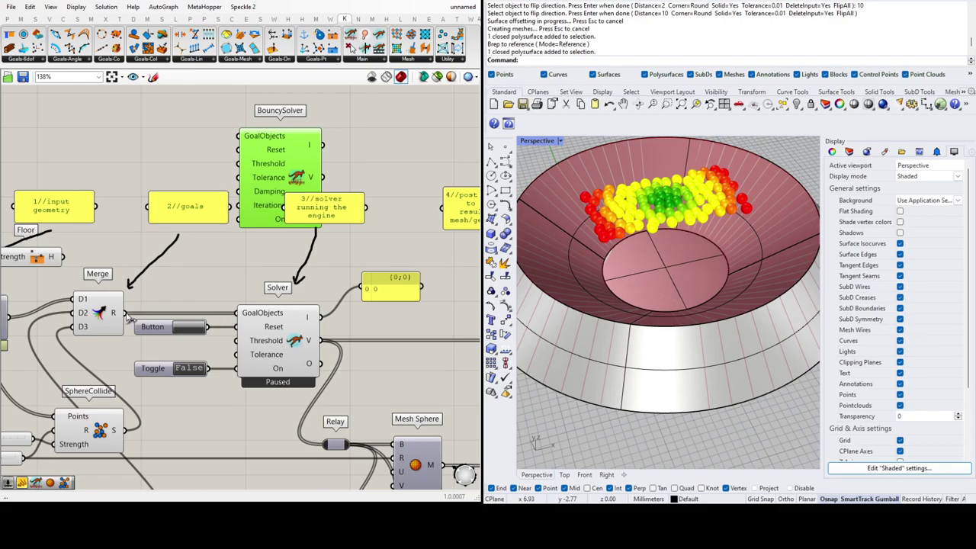
- Wire the merged goals, Reset button and On toggle into BouncySolver, and transfer the Solver's V and I output connections to it
{"action": "left_click_drag", "start_coordinate": [124, 313], "coordinate": [236, 145]}
{"action": "left_click_drag", "start_coordinate": [217, 326], "coordinate": [238, 150]}
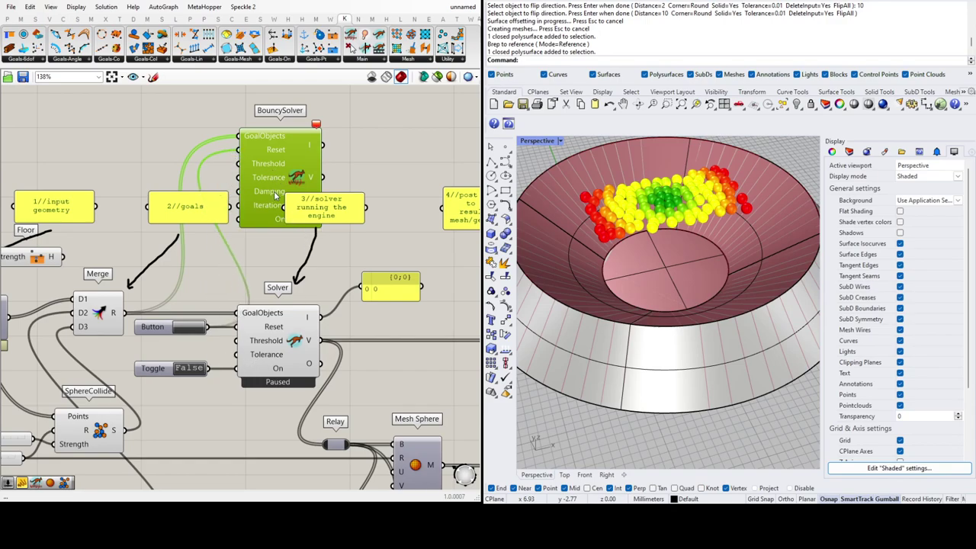
{"action": "left_click_drag", "start_coordinate": [208, 368], "coordinate": [239, 218]}
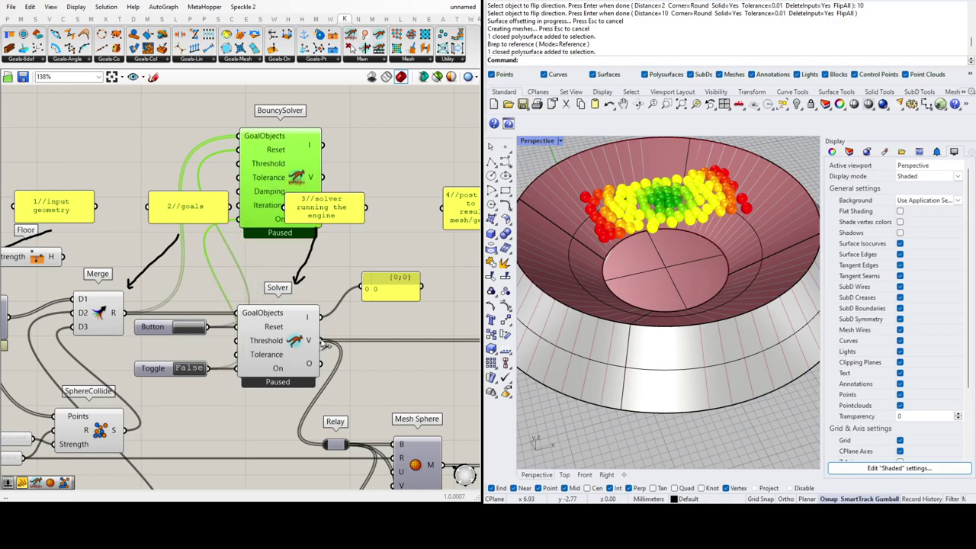
{"action": "left_click_drag", "start_coordinate": [324, 345], "coordinate": [320, 178], "text": "ctrl+shift"}
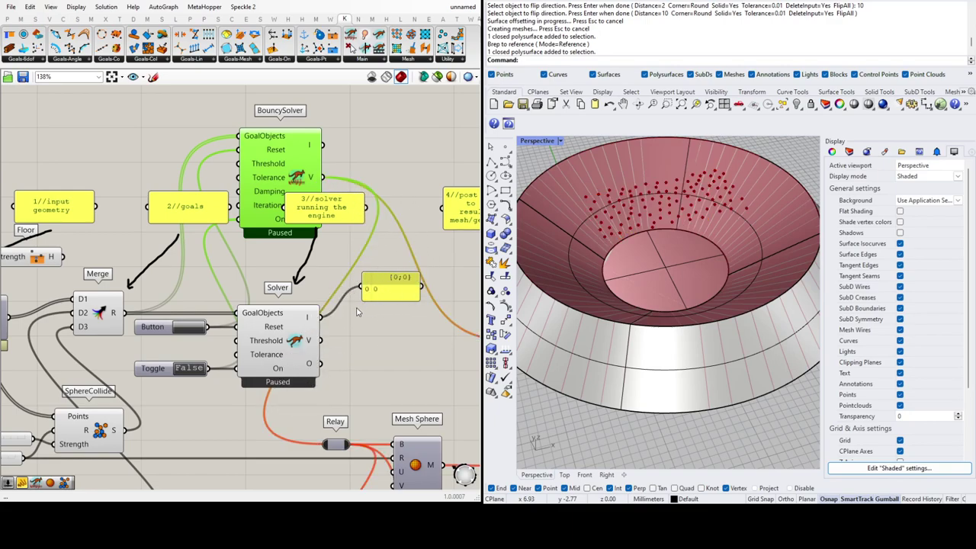
{"action": "left_click_drag", "start_coordinate": [323, 319], "coordinate": [323, 144], "text": "ctrl+shift"}
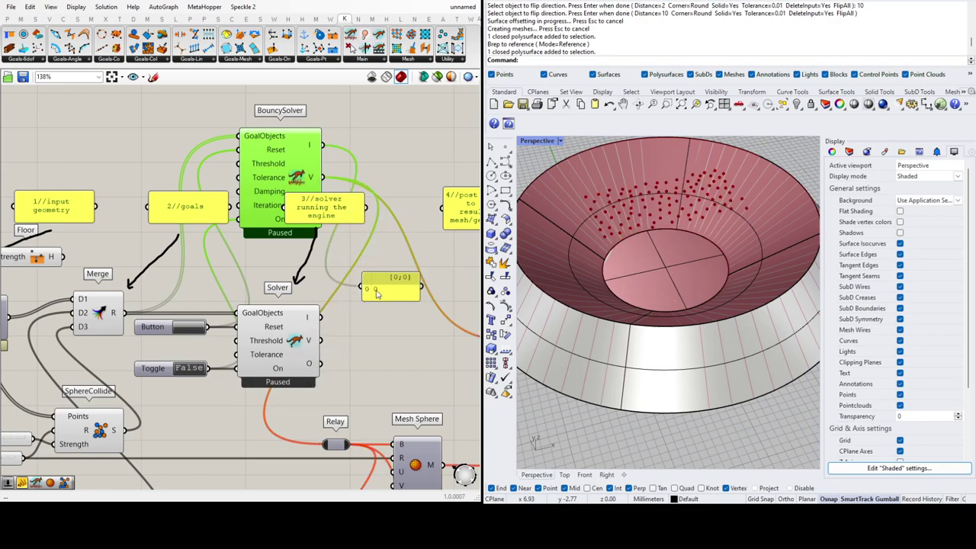
- Delete the old Solver, and place BouncySolver in its spot with the toggle aligned to its On input
{"action": "left_click", "coordinate": [286, 351]}
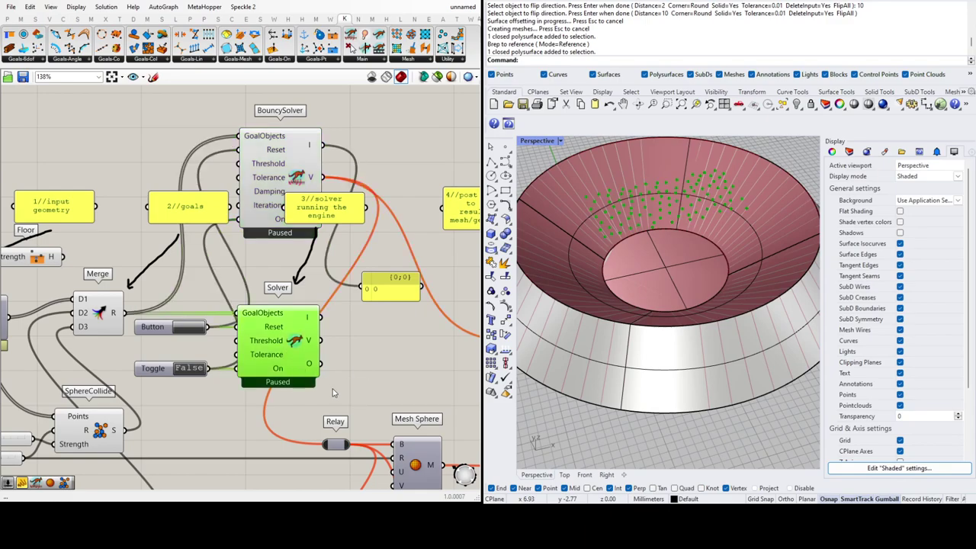
{"action": "key", "text": "Delete"}
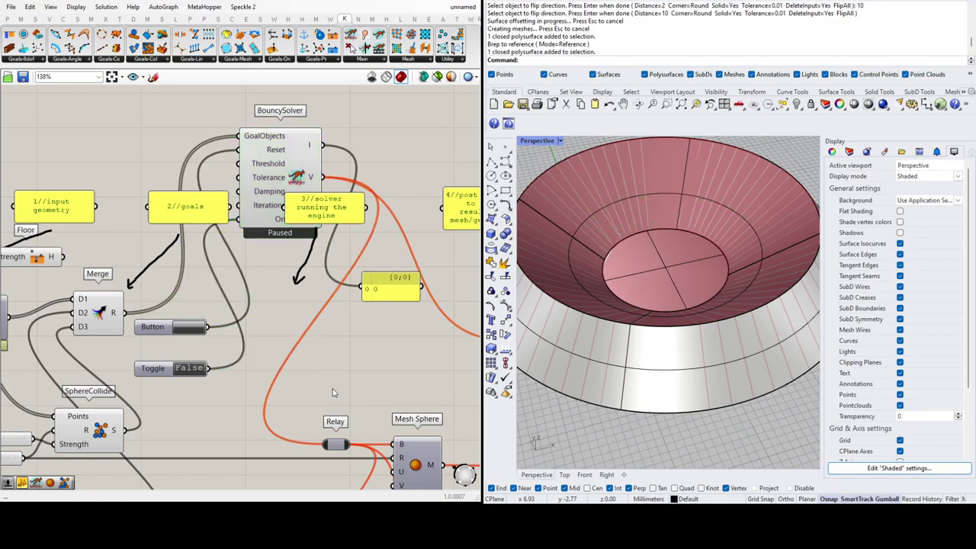
{"action": "left_click_drag", "start_coordinate": [286, 177], "coordinate": [291, 341]}
{"action": "left_click_drag", "start_coordinate": [150, 377], "coordinate": [151, 404]}
{"action": "left_click", "coordinate": [187, 362]}
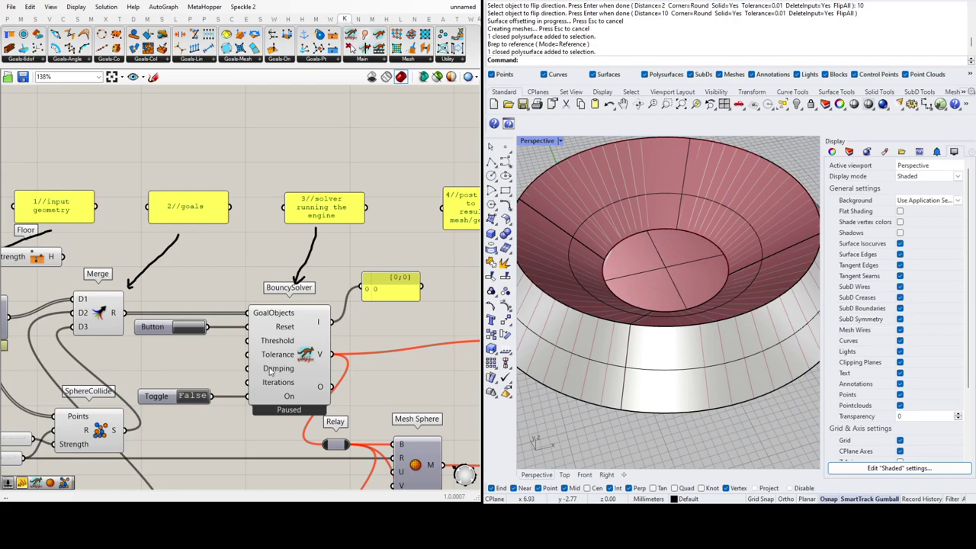
- Reset the BouncySolver and run it to examine how the spheres fall into the bowl
{"action": "scroll", "coordinate": [236, 376], "scroll_direction": "down", "scroll_amount": 3}
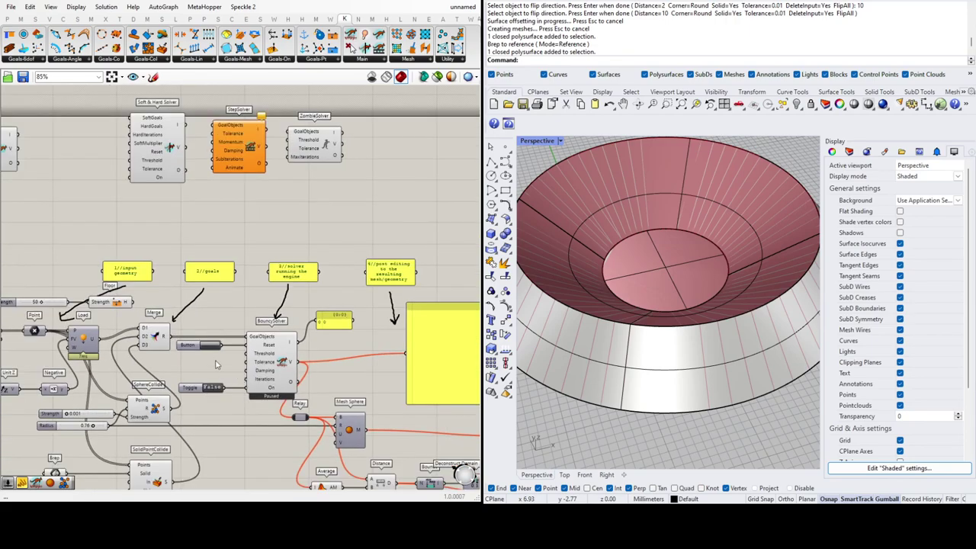
{"action": "left_click", "coordinate": [195, 346]}
{"action": "left_click", "coordinate": [200, 347]}
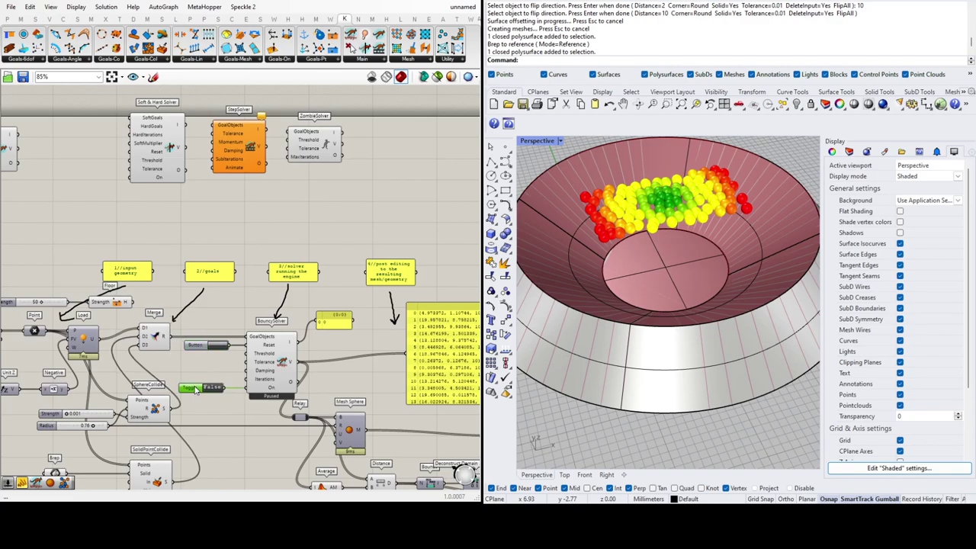
{"action": "scroll", "coordinate": [205, 406], "scroll_direction": "up", "scroll_amount": 2}
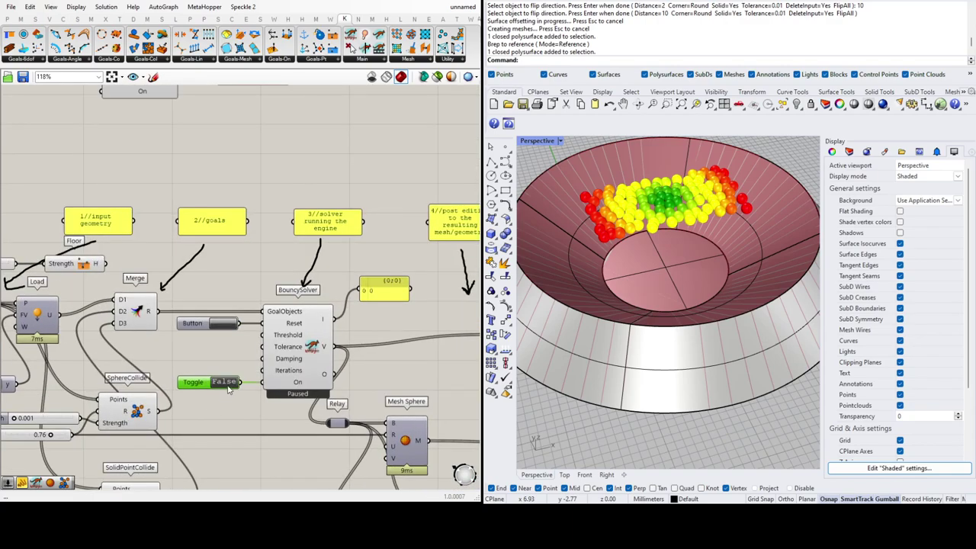
{"action": "left_click", "coordinate": [226, 384]}
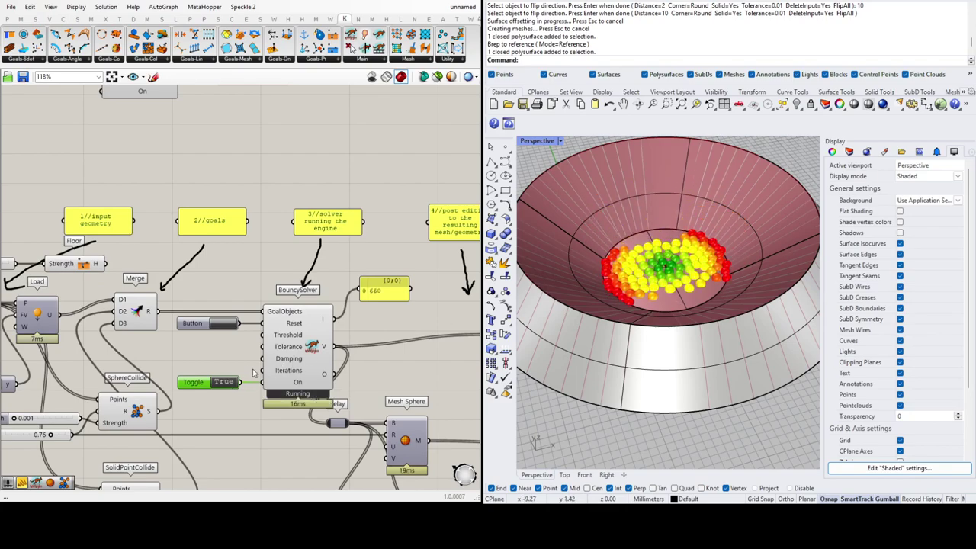
{"action": "scroll", "coordinate": [298, 374], "scroll_direction": "up", "scroll_amount": 4}
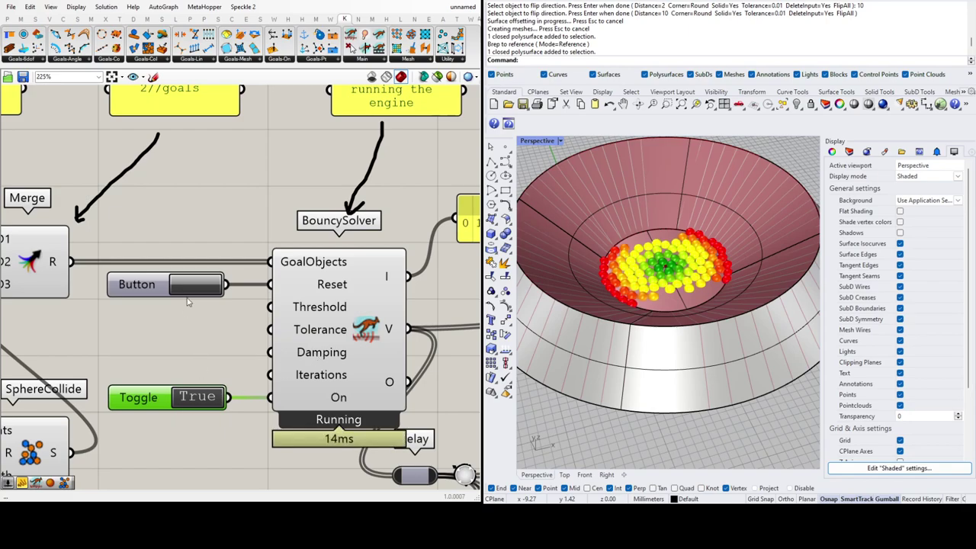
- Stop and reset the BouncySolver, and connect a new number slider set to 1.00 to its Damping input
{"action": "left_click", "coordinate": [197, 396]}
{"action": "left_click", "coordinate": [216, 290]}
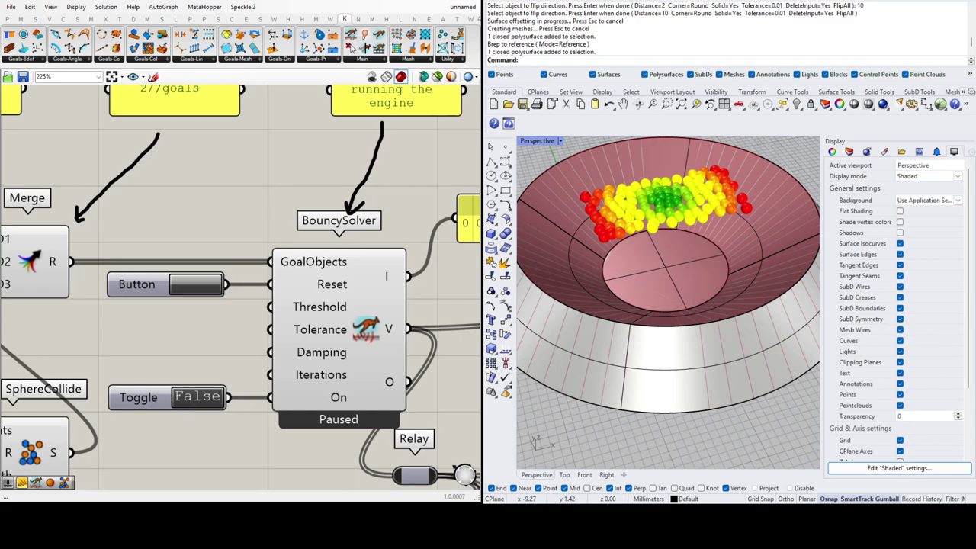
{"action": "key", "text": "Return"}
{"action": "left_click_drag", "start_coordinate": [244, 349], "coordinate": [206, 359]}
{"action": "left_click", "coordinate": [224, 360]}
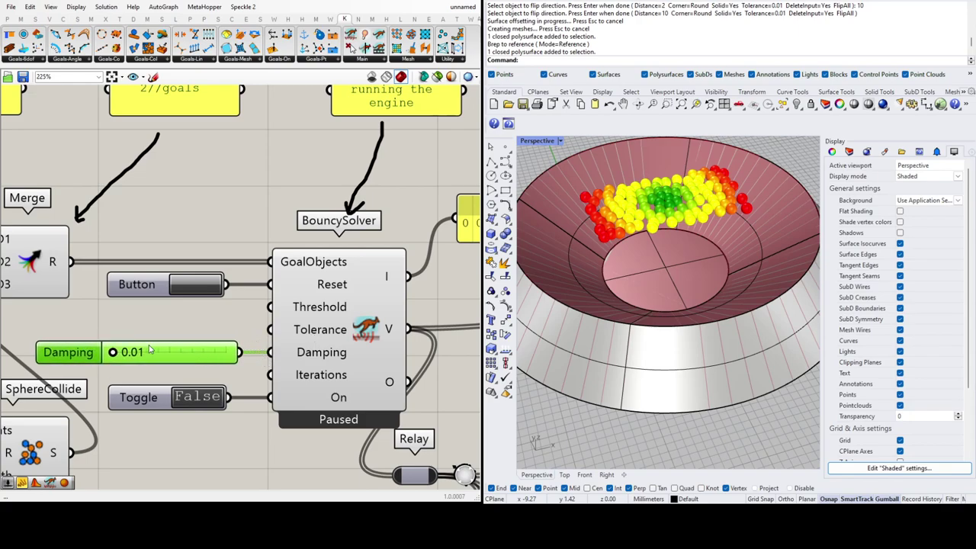
{"action": "left_click_drag", "start_coordinate": [114, 357], "coordinate": [233, 364]}
- Run the BouncySolver and examine how the spheres bounce with full damping value
{"action": "double_click", "coordinate": [199, 397]}
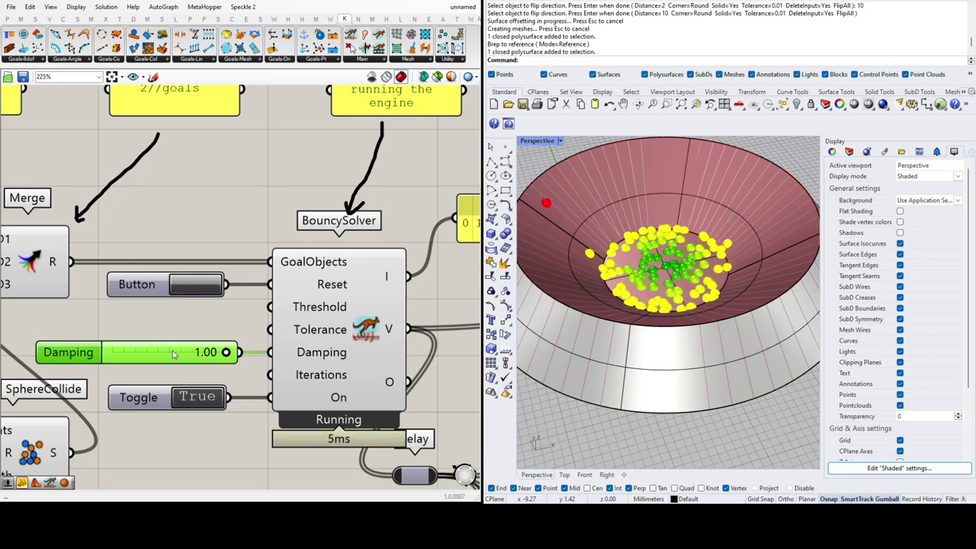
{"action": "scroll", "coordinate": [172, 353], "scroll_direction": "down", "scroll_amount": 4}
{"action": "scroll", "coordinate": [189, 340], "scroll_direction": "down", "scroll_amount": 2}
{"action": "scroll", "coordinate": [228, 362], "scroll_direction": "up", "scroll_amount": 5}
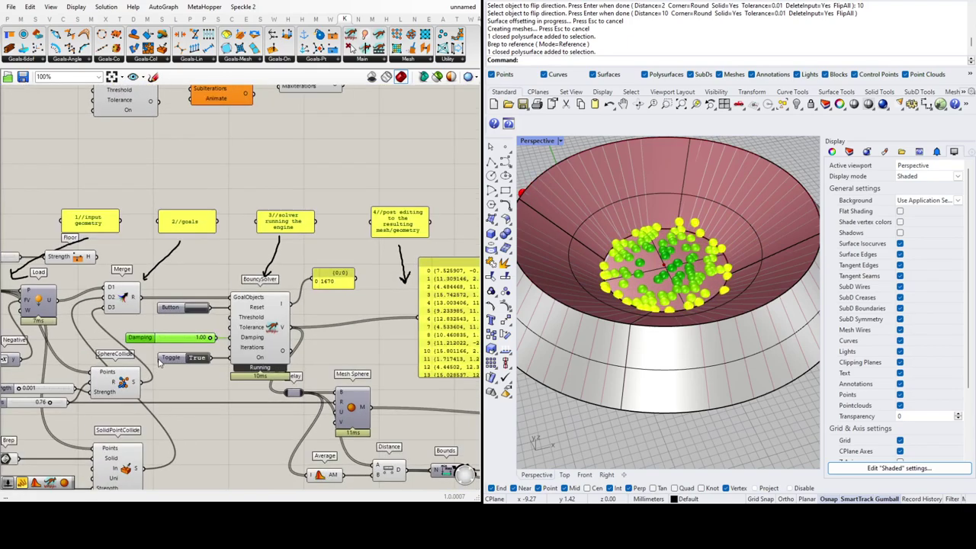
- Stop and reset the BouncySolver, and set the Damping slider to 0.99
{"action": "double_click", "coordinate": [236, 362]}
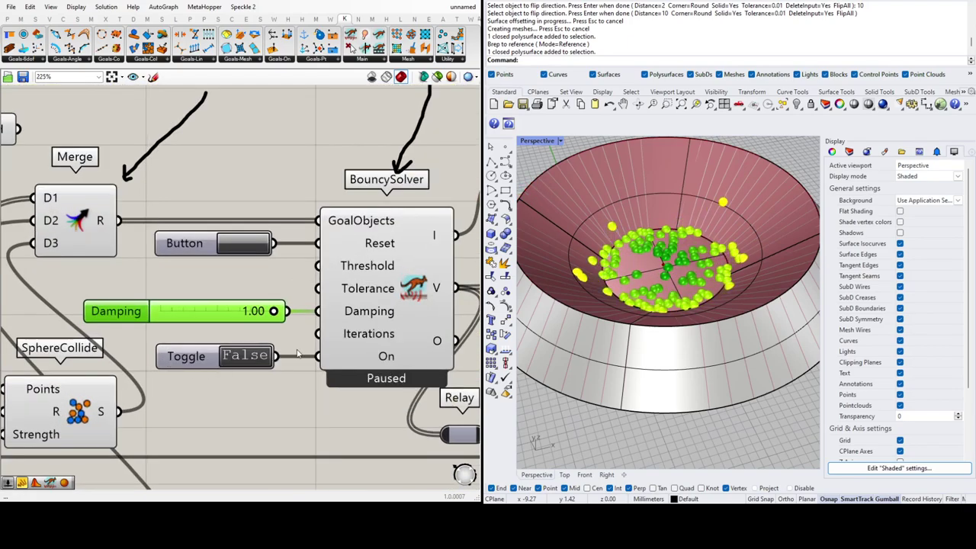
{"action": "left_click", "coordinate": [245, 255]}
{"action": "double_click", "coordinate": [250, 319]}
{"action": "type", "text": "0.99"}
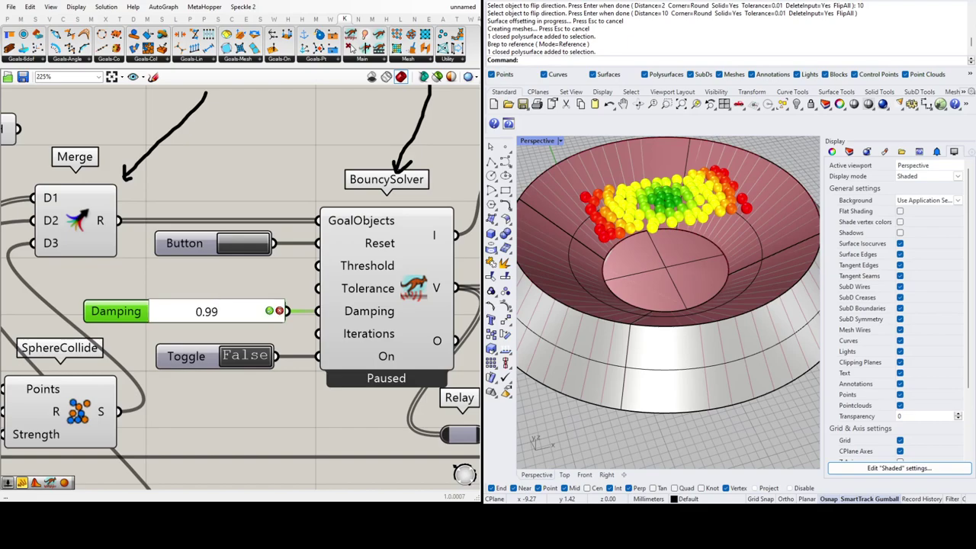
{"action": "key", "text": "Return"}
- Run the BouncySolver to test the new damping, shift the Damping slider slightly away from the component, and stop the simulation
{"action": "double_click", "coordinate": [245, 358]}
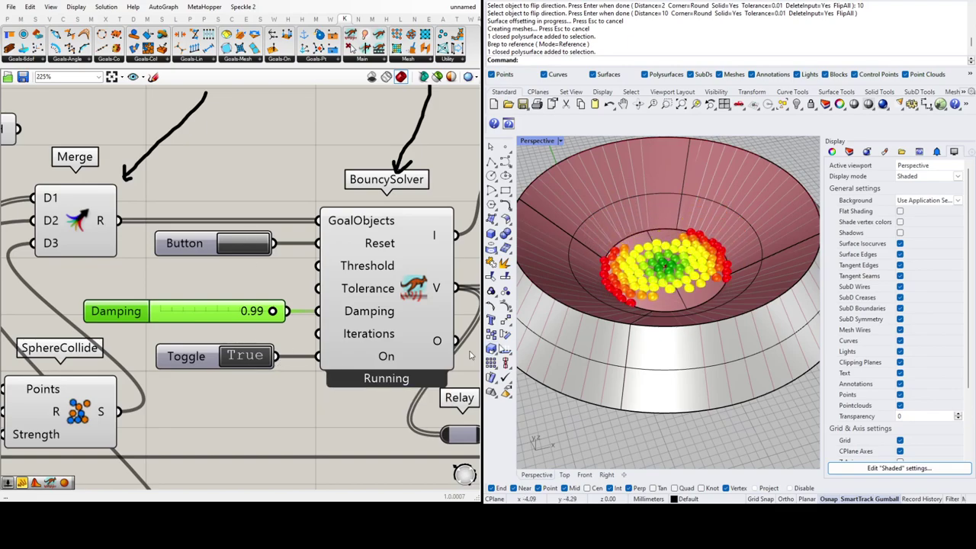
{"action": "left_click_drag", "start_coordinate": [224, 314], "coordinate": [212, 314]}
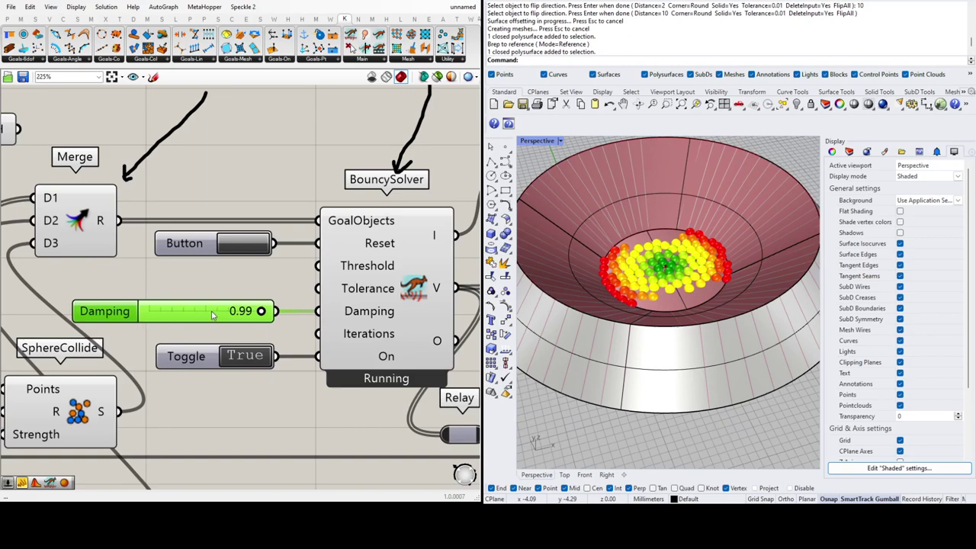
{"action": "left_click", "coordinate": [244, 356]}
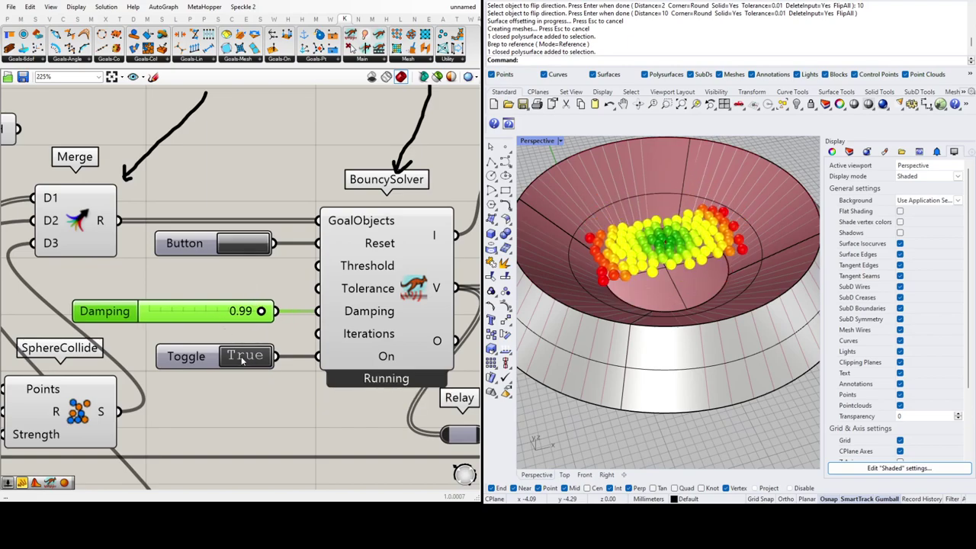
- Set the Damping slider to 0.50 and run the BouncySolver
{"action": "double_click", "coordinate": [241, 316]}
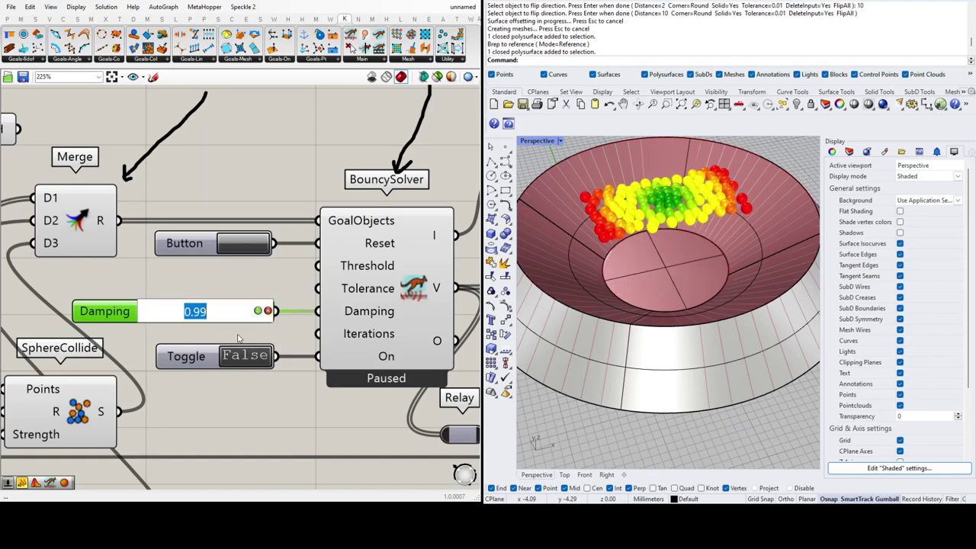
{"action": "type", "text": "0.5"}
{"action": "key", "text": "Return"}
{"action": "double_click", "coordinate": [256, 356]}
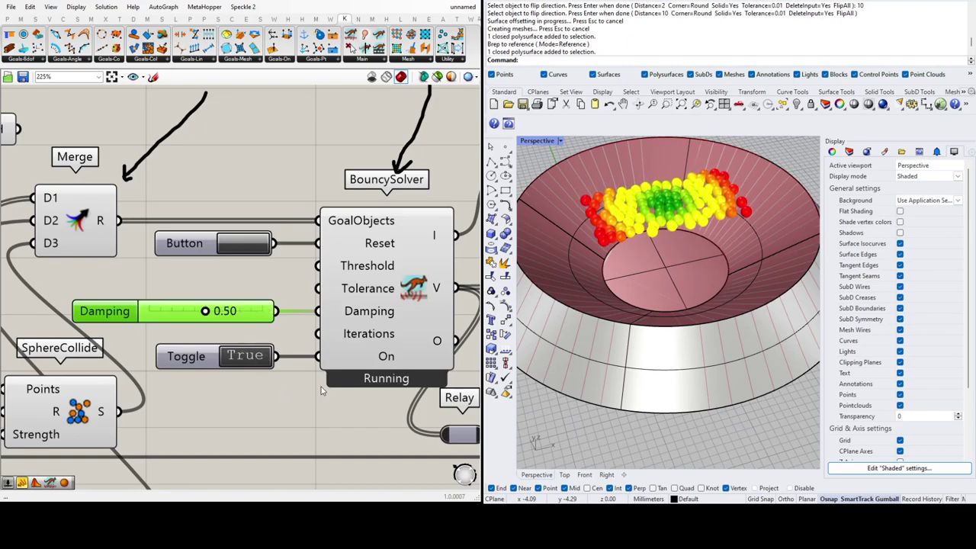
- Switch the Perspective viewport to the Rendered display mode and frame the whole bowl
{"action": "scroll", "coordinate": [685, 289], "scroll_direction": "up", "scroll_amount": 3}
{"action": "right_click_drag", "start_coordinate": [686, 289], "coordinate": [637, 223]}
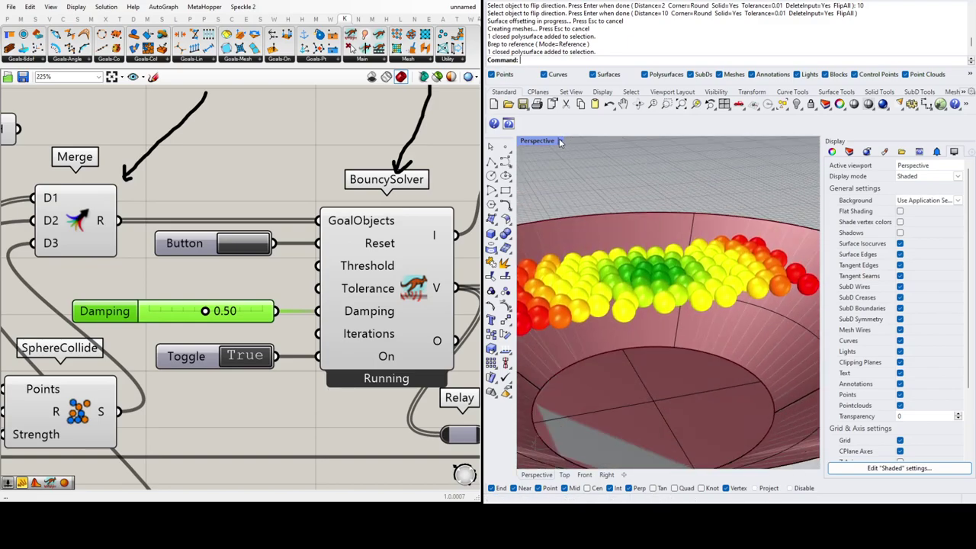
{"action": "left_click", "coordinate": [599, 173]}
{"action": "scroll", "coordinate": [654, 284], "scroll_direction": "down", "scroll_amount": 3}
{"action": "mouse_move", "coordinate": [654, 283]}
{"action": "right_mouse_down"}
{"action": "mouse_move", "coordinate": [661, 306]}
{"action": "mouse_move", "coordinate": [718, 313]}
{"action": "mouse_move", "coordinate": [722, 333]}
{"action": "mouse_move", "coordinate": [720, 303]}
{"action": "right_mouse_up"}
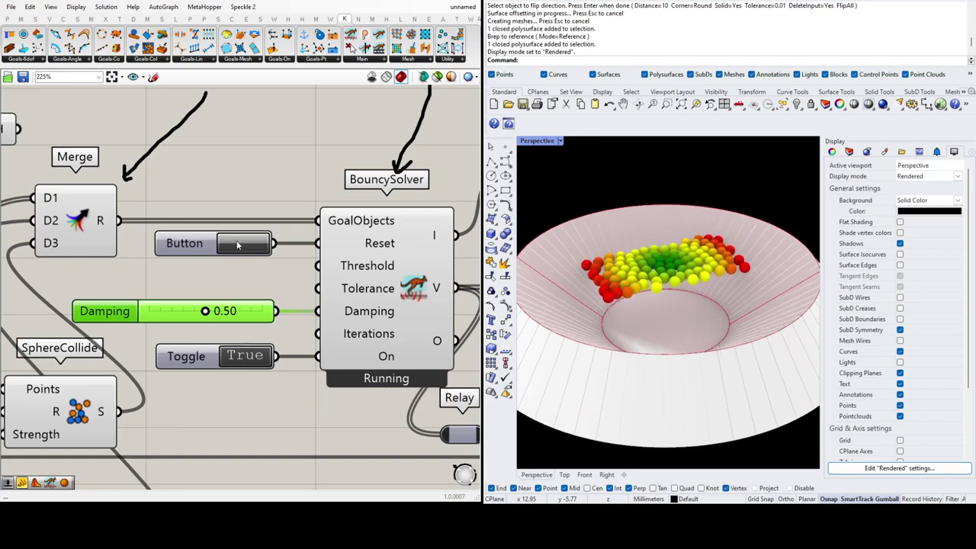
- Stop the BouncySolver, set the Damping slider to 0.99, and run the simulation again
{"action": "double_click", "coordinate": [263, 355]}
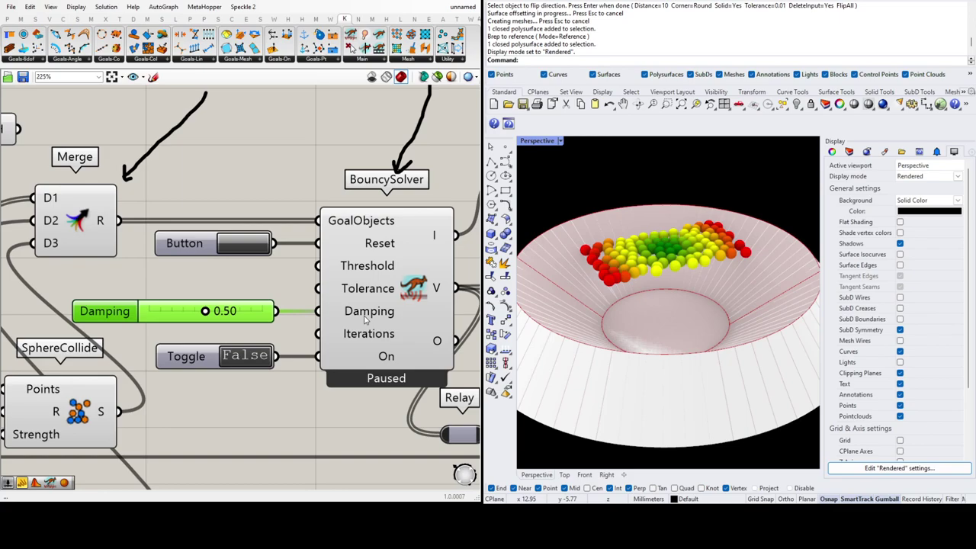
{"action": "left_click", "coordinate": [240, 328]}
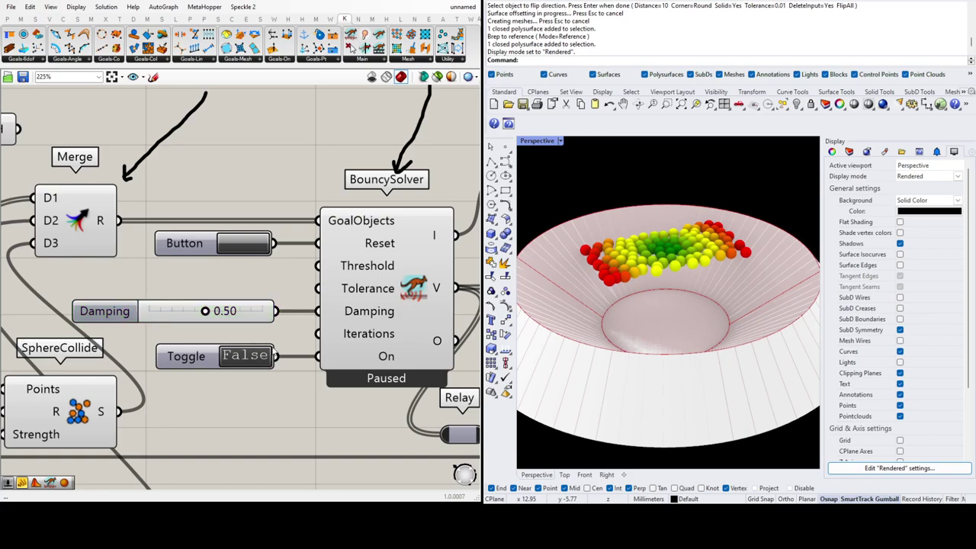
{"action": "double_click", "coordinate": [257, 319]}
{"action": "type", "text": "0.99"}
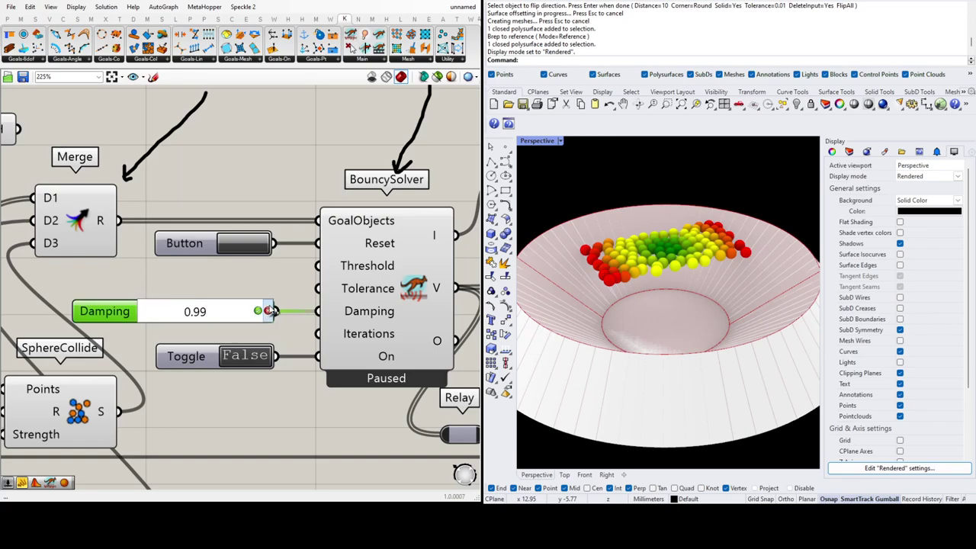
{"action": "left_click", "coordinate": [257, 311]}
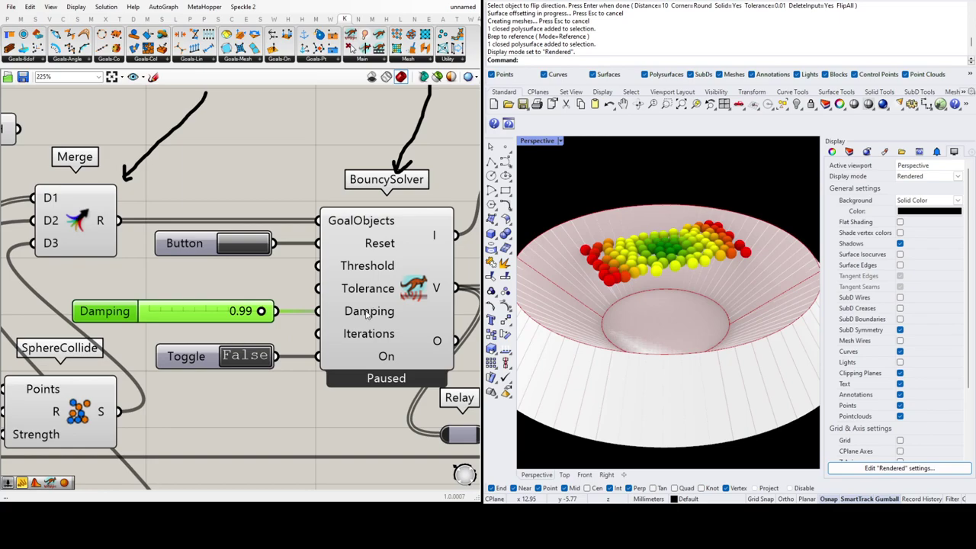
{"action": "double_click", "coordinate": [250, 361]}
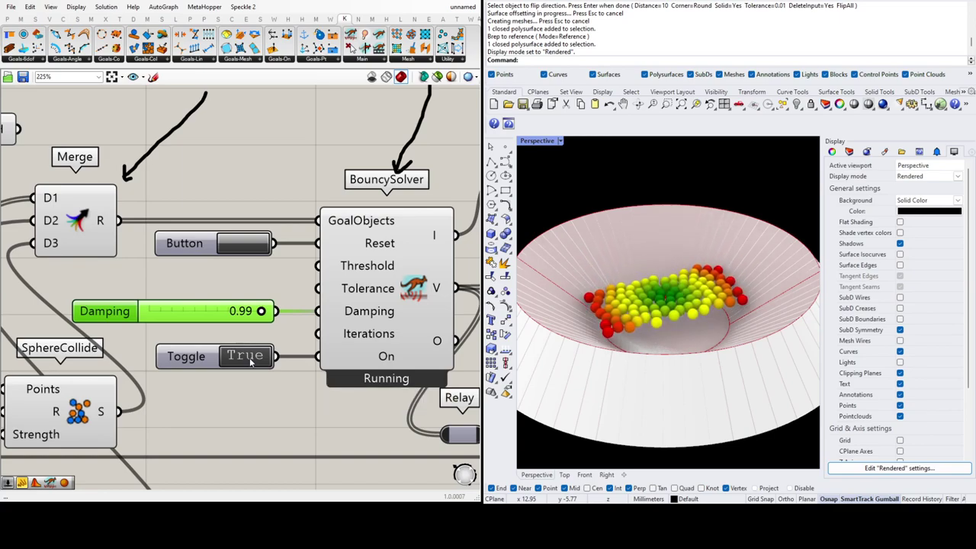
- Set the Damping slider to 1.00 while the BouncySolver is running, and reset the simulation
{"action": "double_click", "coordinate": [224, 316]}
{"action": "type", "text": "1"}
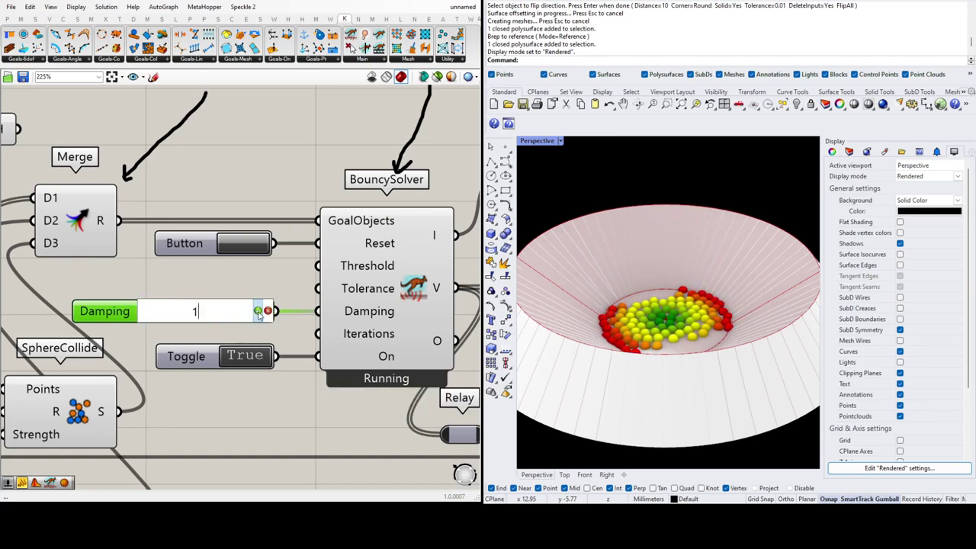
{"action": "key", "text": "Return"}
{"action": "left_click", "coordinate": [254, 250]}
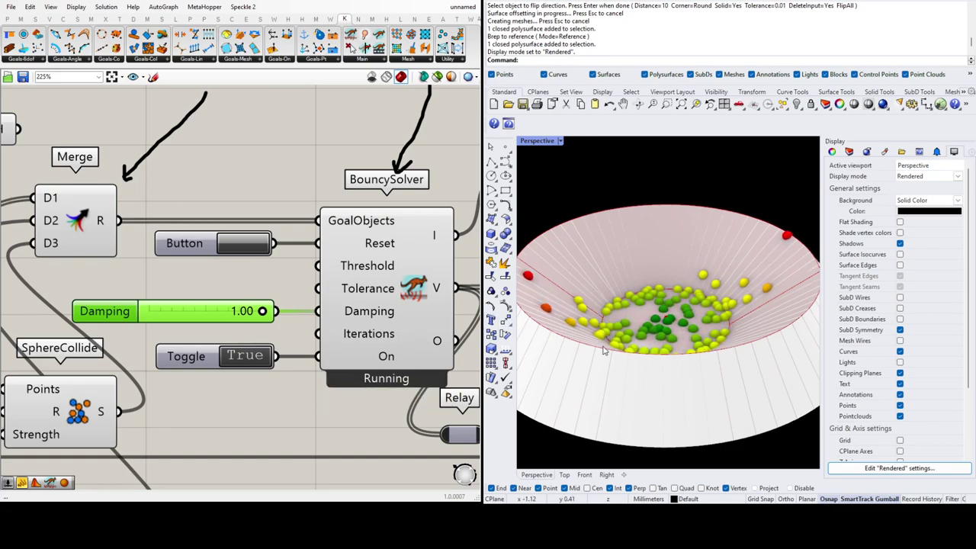
- Stop and reset the BouncySolver, and set the Damping slider back to 0.99
{"action": "double_click", "coordinate": [219, 314]}
{"action": "key", "text": "Return"}
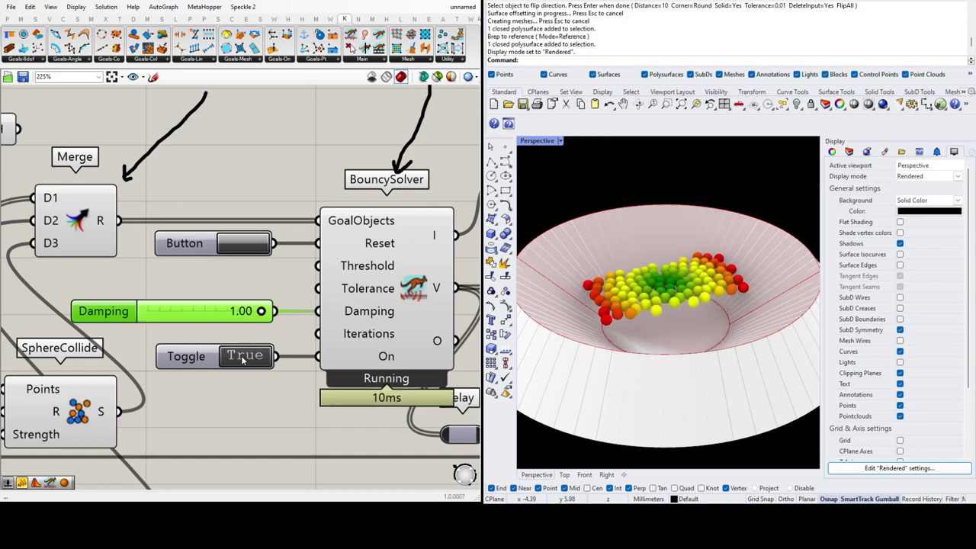
{"action": "left_click", "coordinate": [242, 356]}
{"action": "left_click", "coordinate": [244, 245]}
{"action": "double_click", "coordinate": [215, 308]}
{"action": "type", "text": "0.99"}
{"action": "key", "text": "Return"}
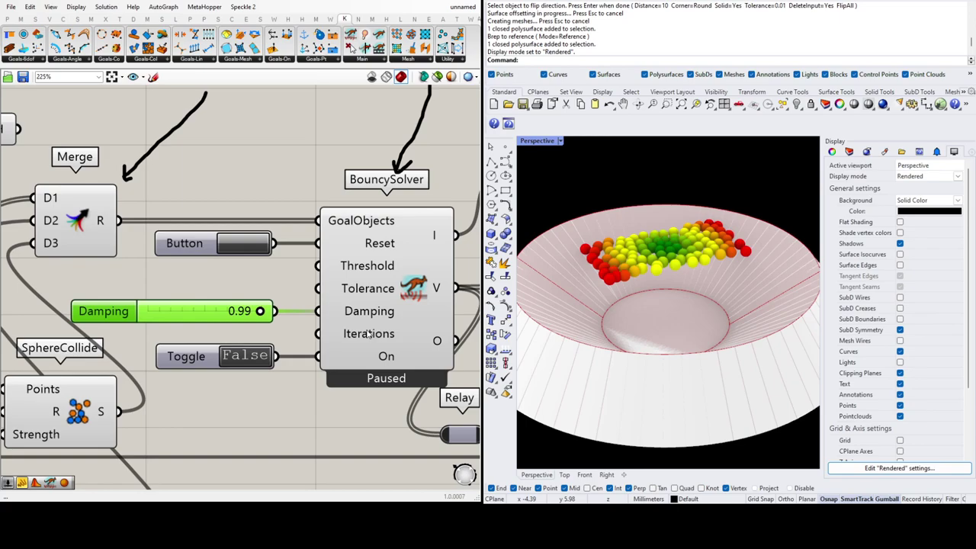
- Connect a new number slider set to 5 to the BouncySolver's Iterations input, and run the simulation
{"action": "left_click", "coordinate": [248, 331]}
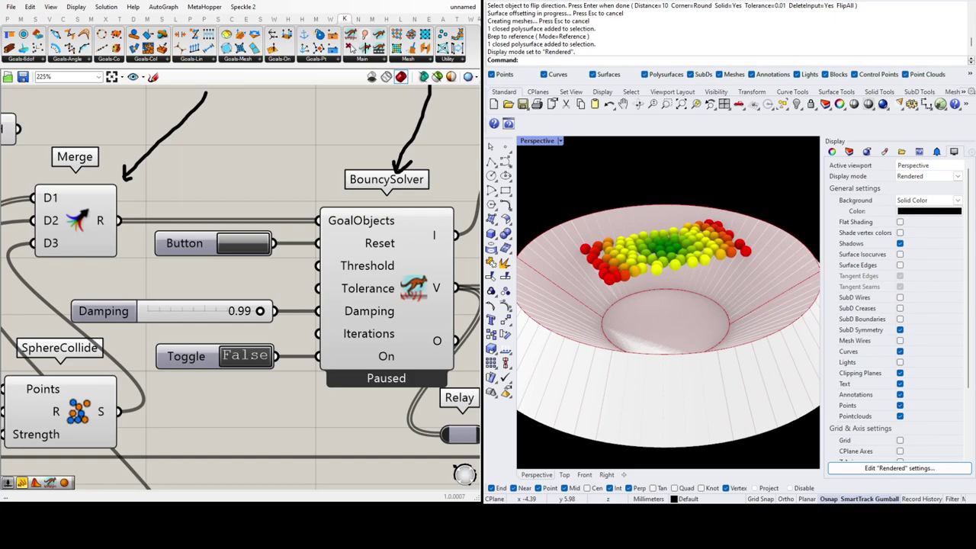
{"action": "key", "text": "Return"}
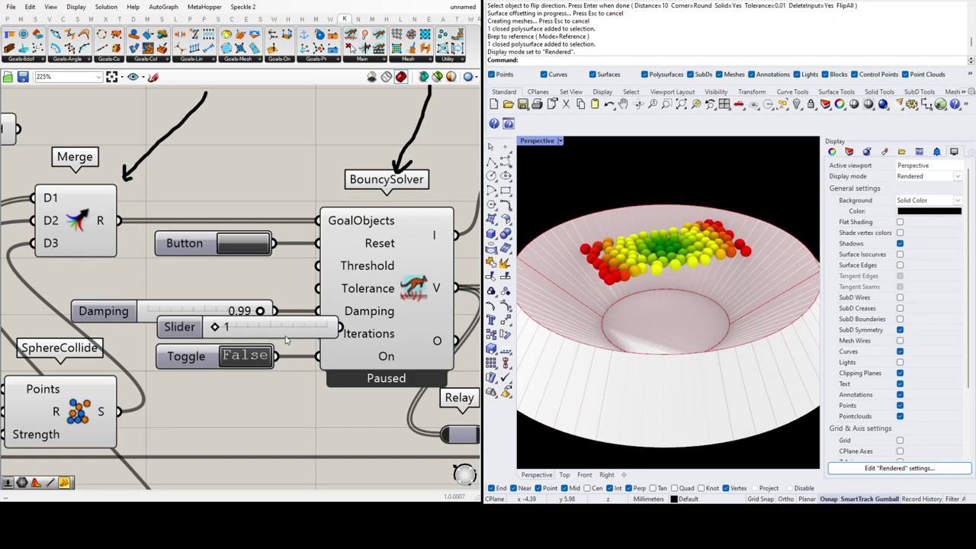
{"action": "left_click_drag", "start_coordinate": [284, 342], "coordinate": [221, 349]}
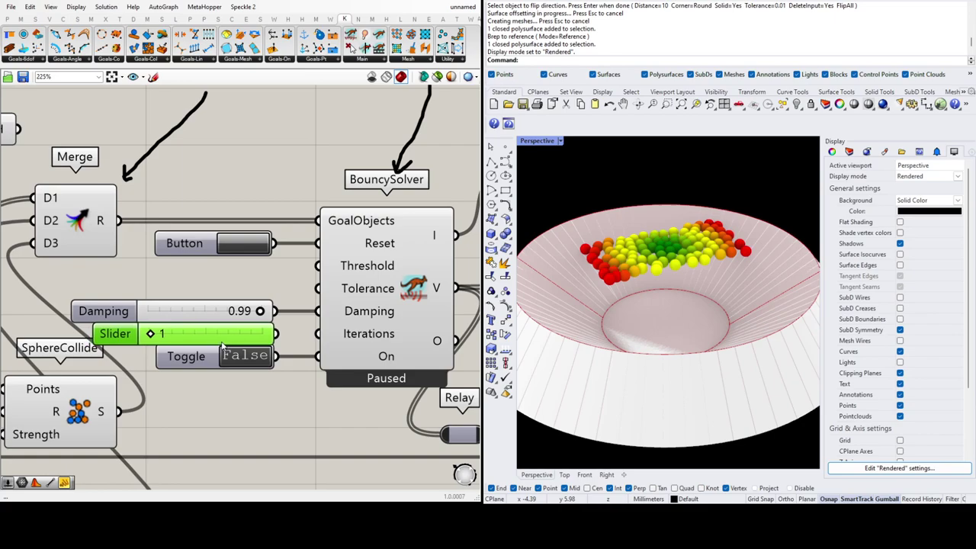
{"action": "left_click_drag", "start_coordinate": [271, 334], "coordinate": [318, 333]}
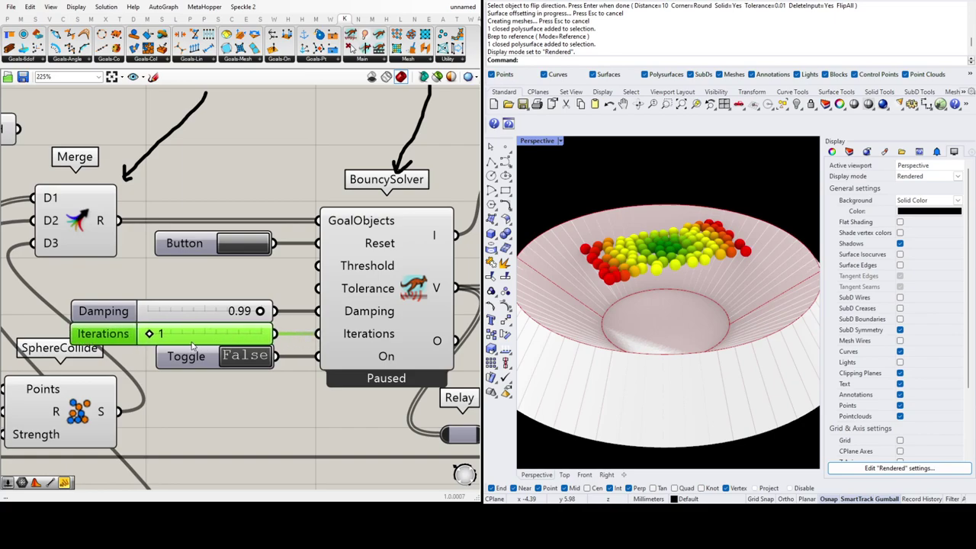
{"action": "left_click_drag", "start_coordinate": [149, 333], "coordinate": [155, 339]}
{"action": "left_click", "coordinate": [250, 356]}
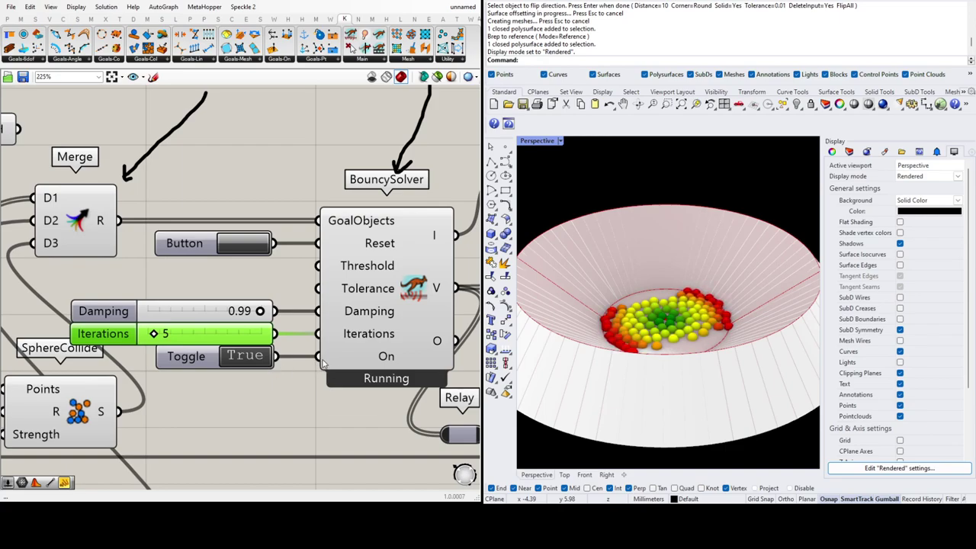
- Stop the BouncySolver, set the Iterations slider to 10, and reset and rerun the simulation
{"action": "double_click", "coordinate": [251, 356]}
{"action": "double_click", "coordinate": [213, 333]}
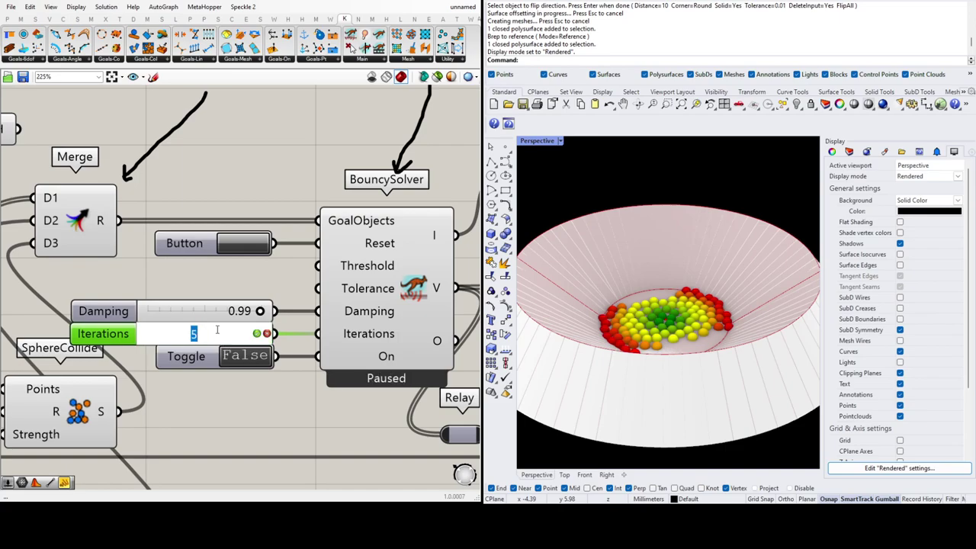
{"action": "type", "text": "10"}
{"action": "key", "text": "Return"}
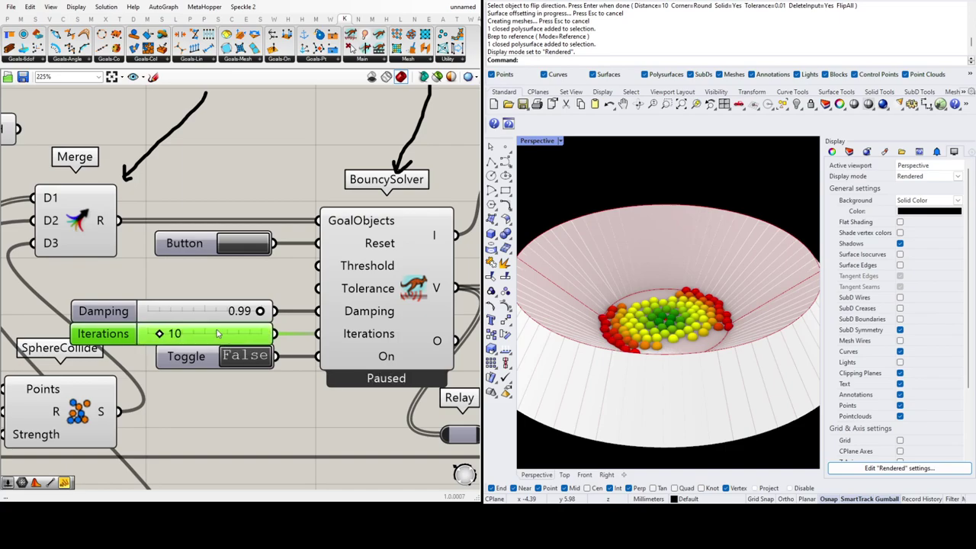
{"action": "left_click", "coordinate": [257, 243]}
{"action": "double_click", "coordinate": [246, 356]}
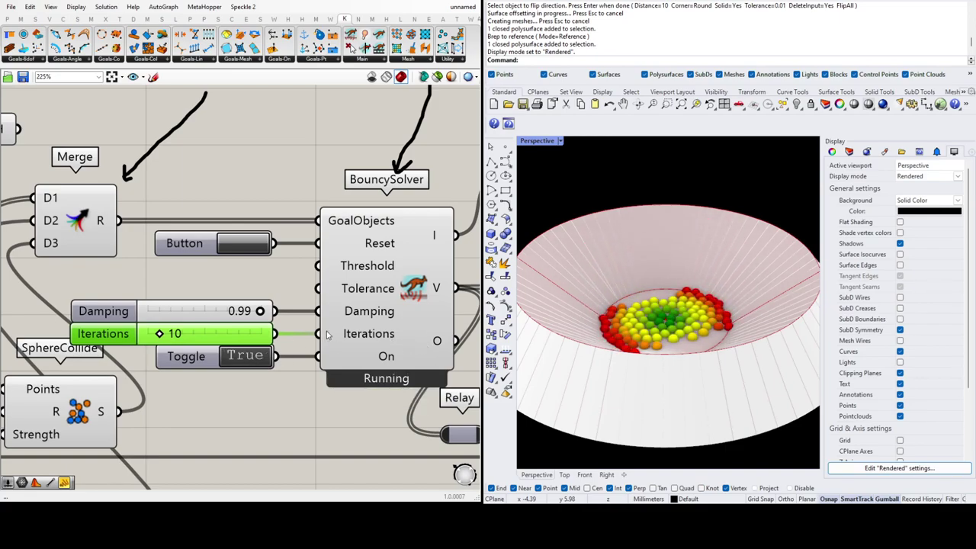
- Stop the BouncySolver and set the Iterations slider to 100
{"action": "double_click", "coordinate": [244, 364]}
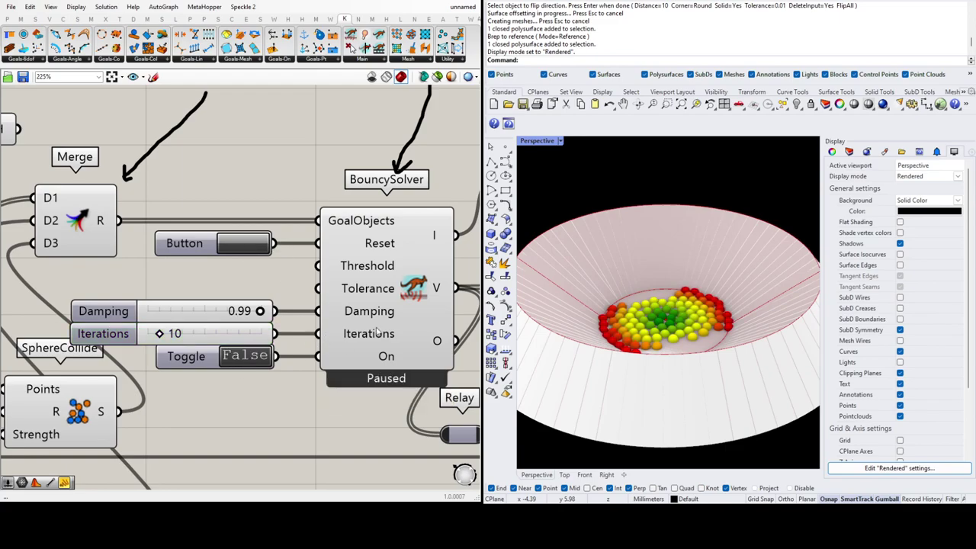
{"action": "left_click", "coordinate": [225, 338]}
{"action": "double_click", "coordinate": [226, 339]}
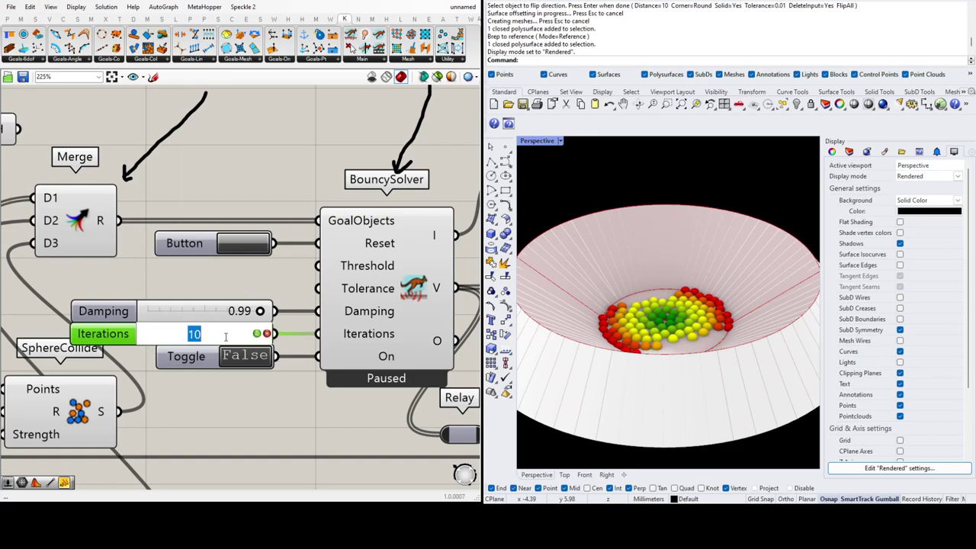
{"action": "type", "text": "100"}
{"action": "key", "text": "Return"}
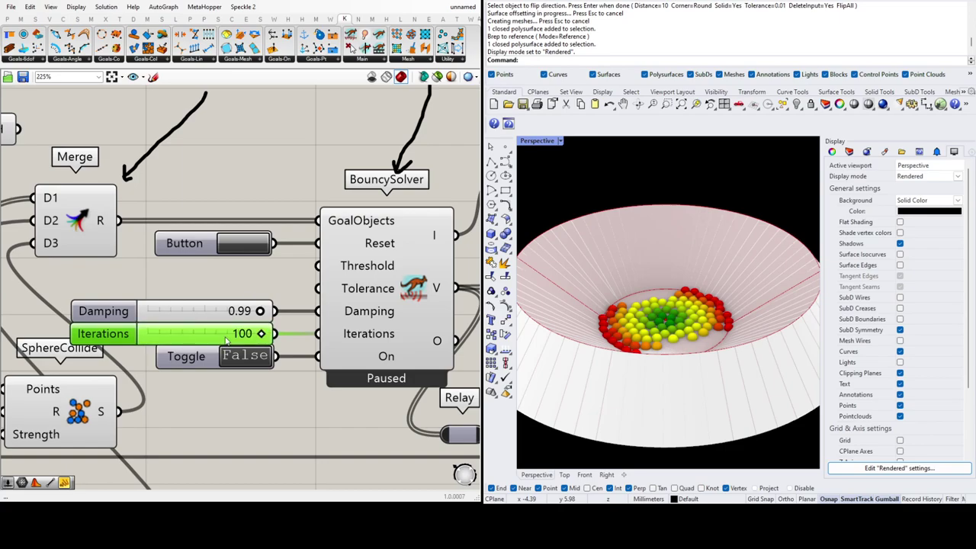
- Run and reset the BouncySolver to test the new iteration count, and stop the simulation
{"action": "left_click", "coordinate": [241, 357]}
{"action": "left_click", "coordinate": [243, 244]}
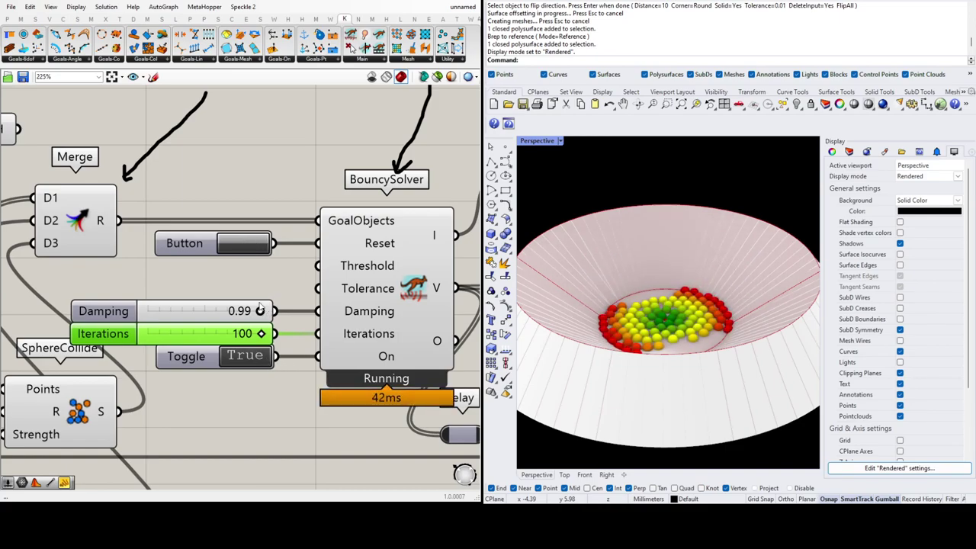
{"action": "left_click", "coordinate": [246, 356]}
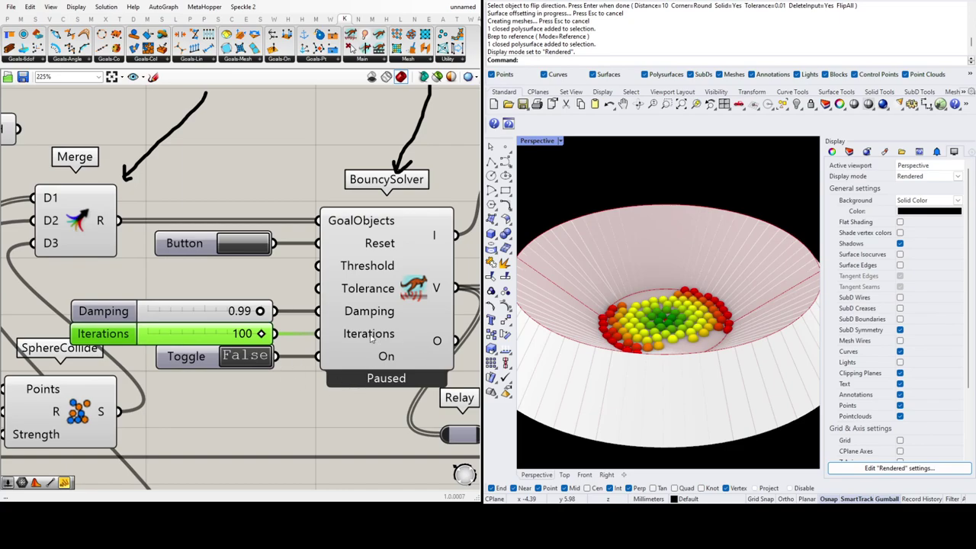
- Review the definition, examining the BouncySolver's inputs, the other solvers, and the SolidPointCollide and SphereCollide goals
{"action": "scroll", "coordinate": [205, 320], "scroll_direction": "down", "scroll_amount": 6}
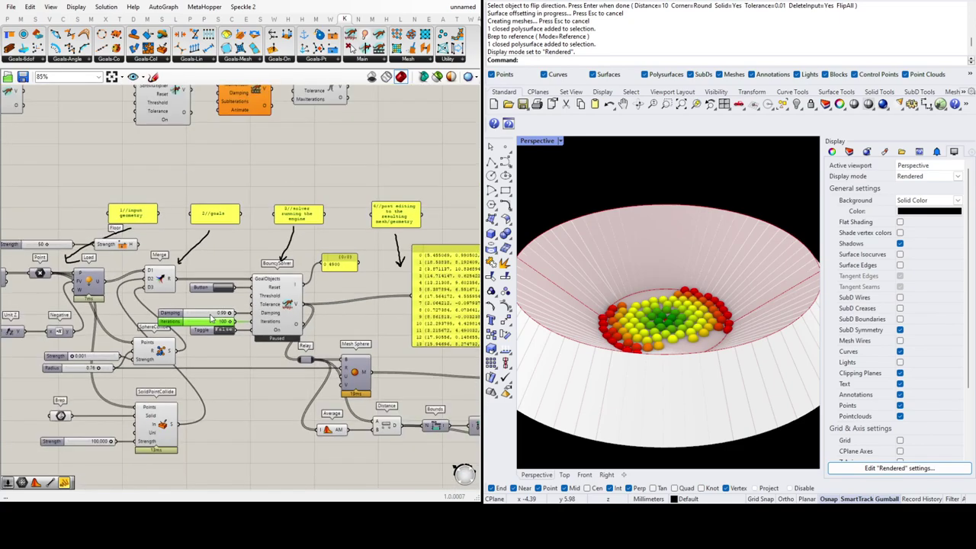
{"action": "scroll", "coordinate": [386, 331], "scroll_direction": "up", "scroll_amount": 4}
{"action": "scroll", "coordinate": [315, 335], "scroll_direction": "down", "scroll_amount": 3}
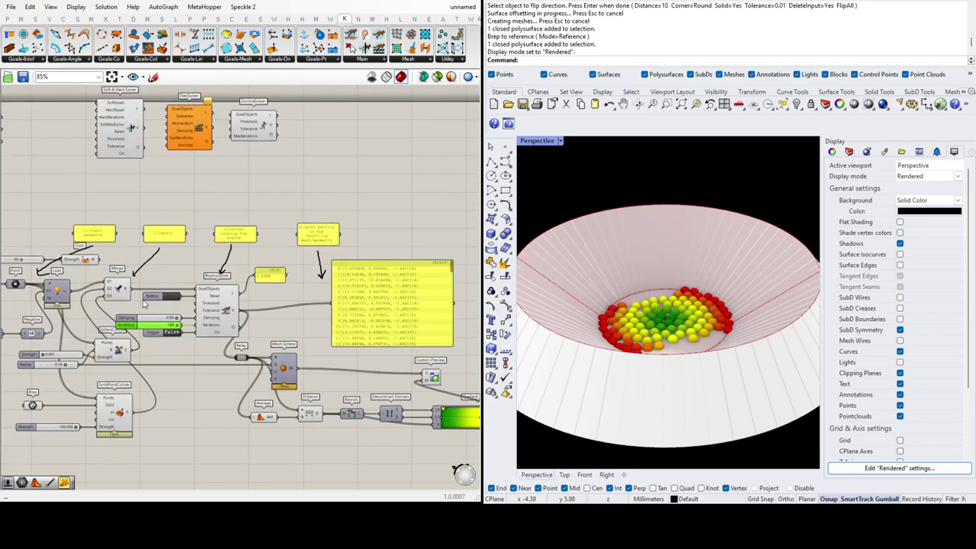
{"action": "scroll", "coordinate": [226, 325], "scroll_direction": "up", "scroll_amount": 5}
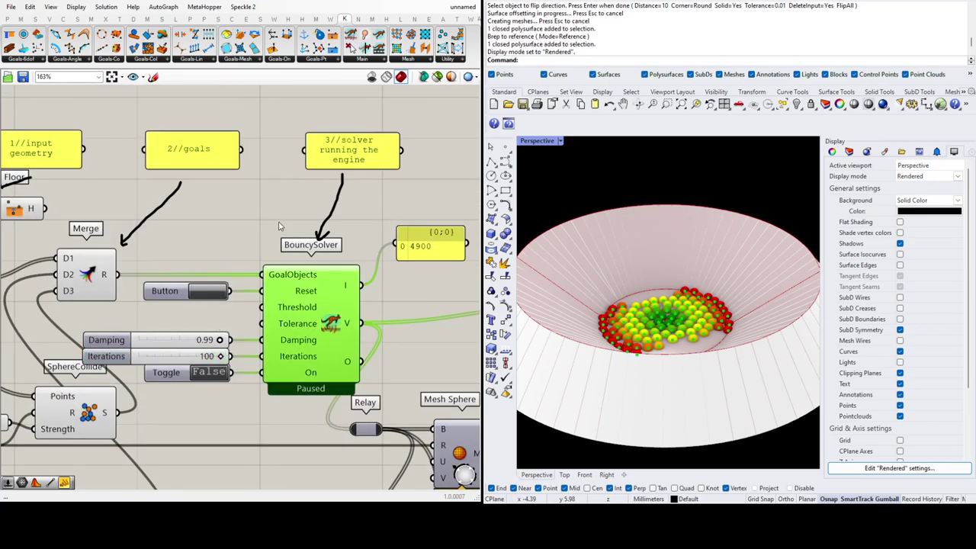
{"action": "scroll", "coordinate": [316, 305], "scroll_direction": "down", "scroll_amount": 4}
{"action": "scroll", "coordinate": [279, 191], "scroll_direction": "up", "scroll_amount": 3}
{"action": "scroll", "coordinate": [280, 191], "scroll_direction": "down", "scroll_amount": 4}
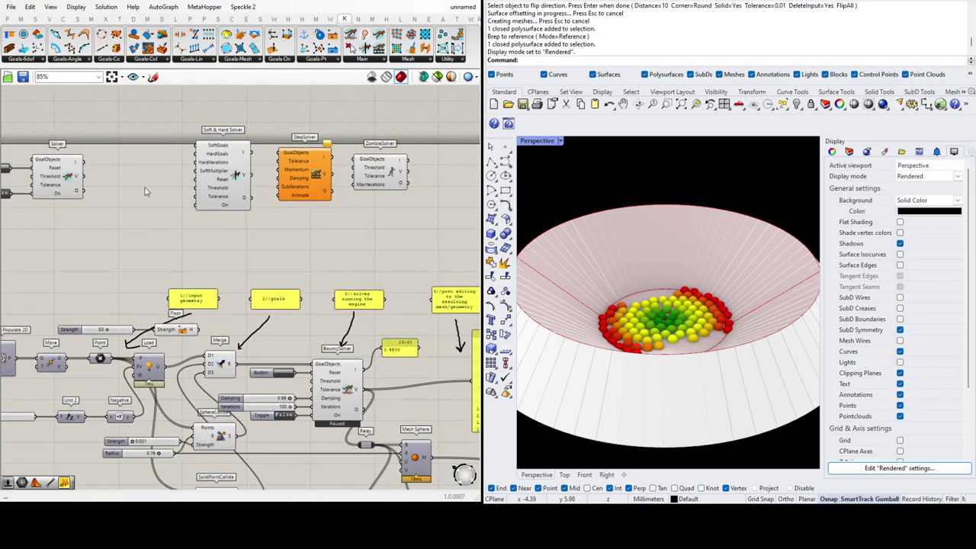
{"action": "scroll", "coordinate": [431, 183], "scroll_direction": "up", "scroll_amount": 3}
{"action": "scroll", "coordinate": [234, 314], "scroll_direction": "down", "scroll_amount": 4}
{"action": "scroll", "coordinate": [251, 327], "scroll_direction": "up", "scroll_amount": 4}
{"action": "scroll", "coordinate": [343, 267], "scroll_direction": "down", "scroll_amount": 4}
{"action": "scroll", "coordinate": [410, 218], "scroll_direction": "up", "scroll_amount": 5}
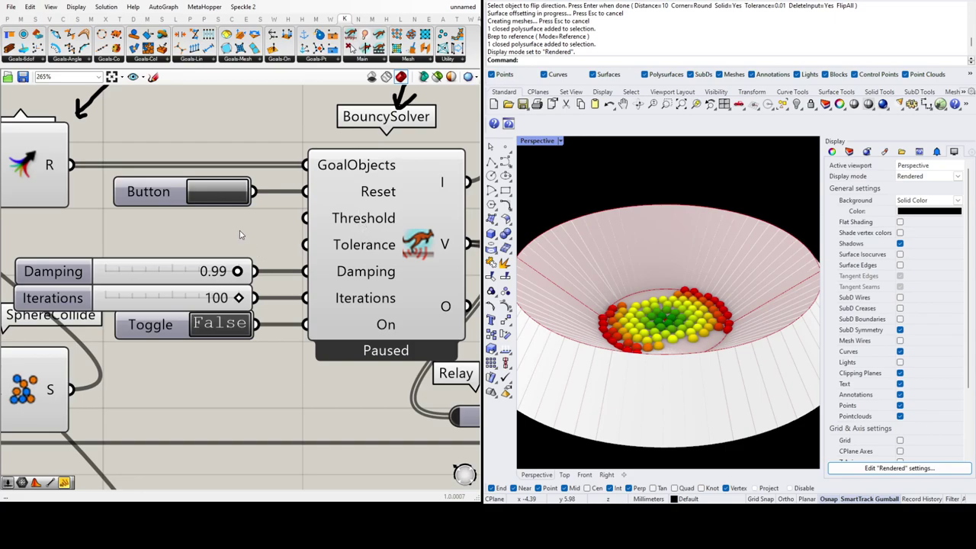
{"action": "scroll", "coordinate": [270, 226], "scroll_direction": "down", "scroll_amount": 5}
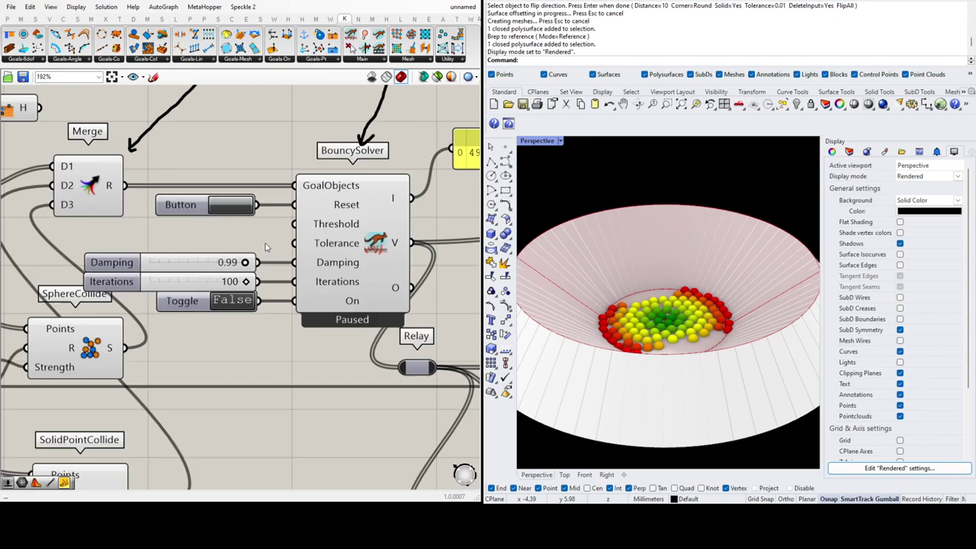
{"action": "scroll", "coordinate": [208, 293], "scroll_direction": "up", "scroll_amount": 2}
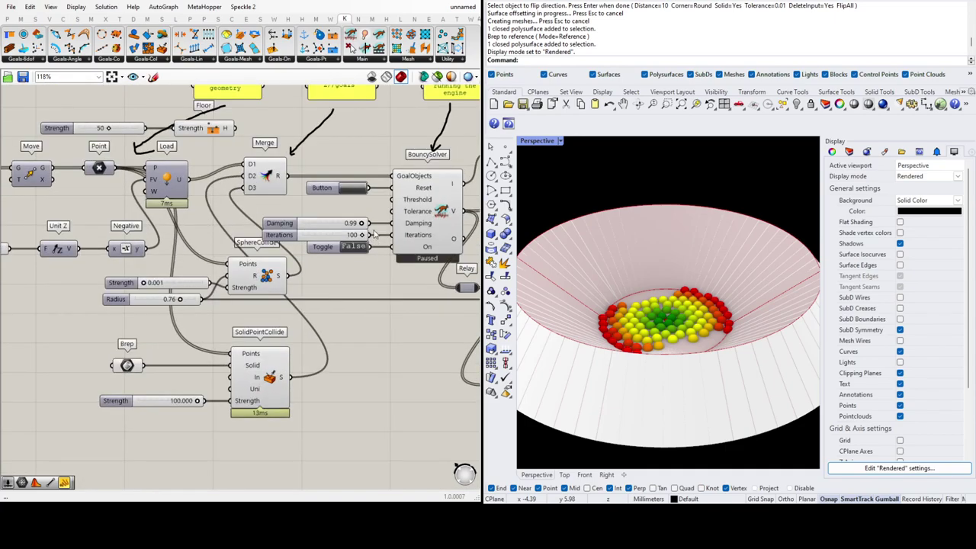
{"action": "left_click", "coordinate": [280, 369]}
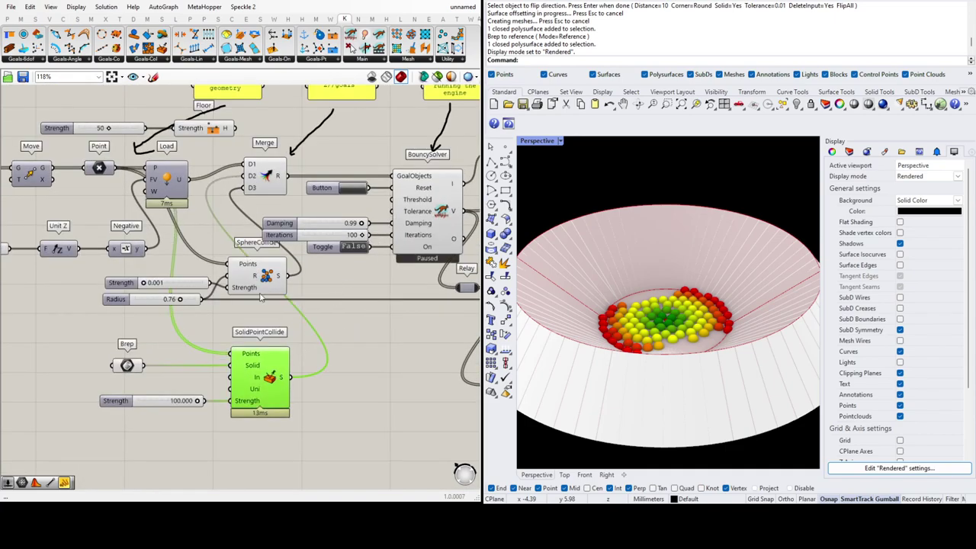
{"action": "left_click", "coordinate": [273, 290]}
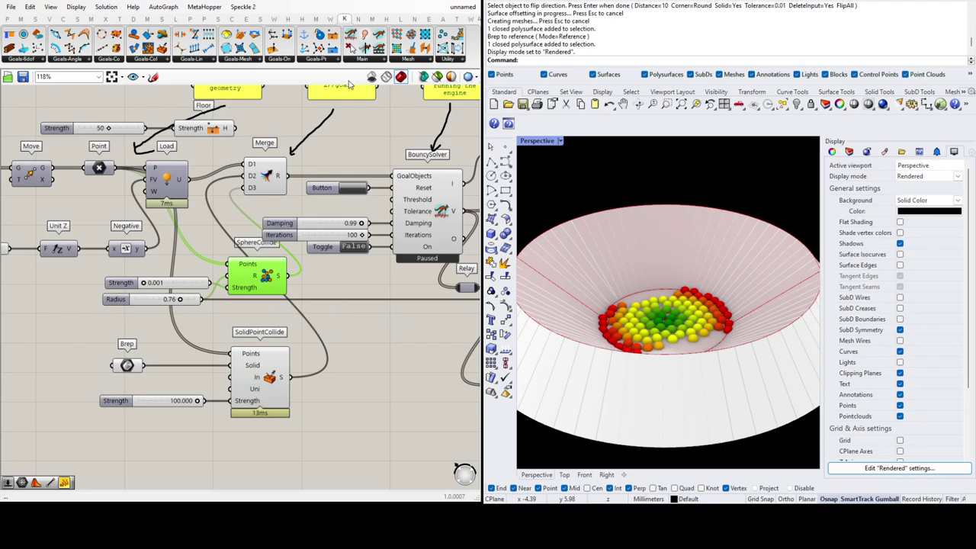
- Reset the paused BouncySolver to its starting state and deselect the SphereCollide component
{"action": "scroll", "coordinate": [196, 267], "scroll_direction": "down", "scroll_amount": 3}
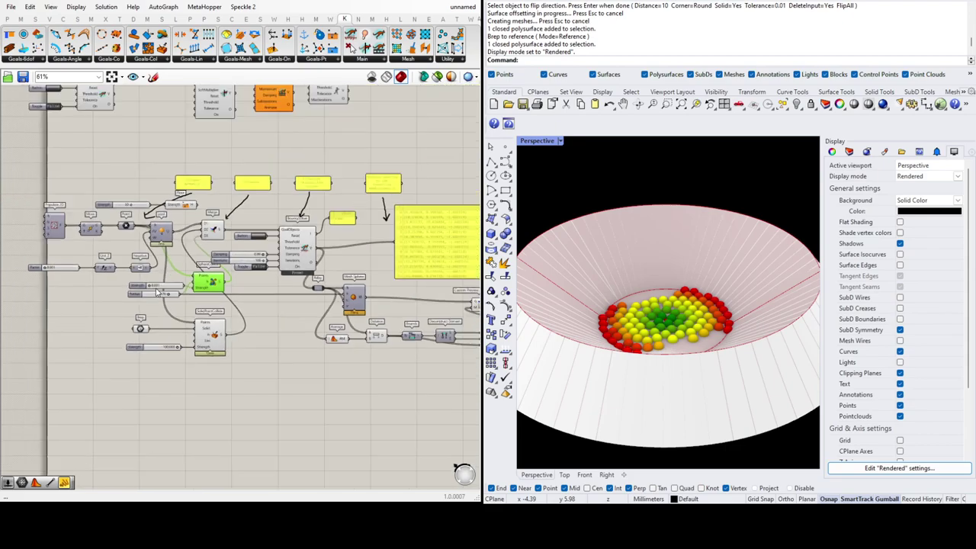
{"action": "scroll", "coordinate": [303, 187], "scroll_direction": "up", "scroll_amount": 3}
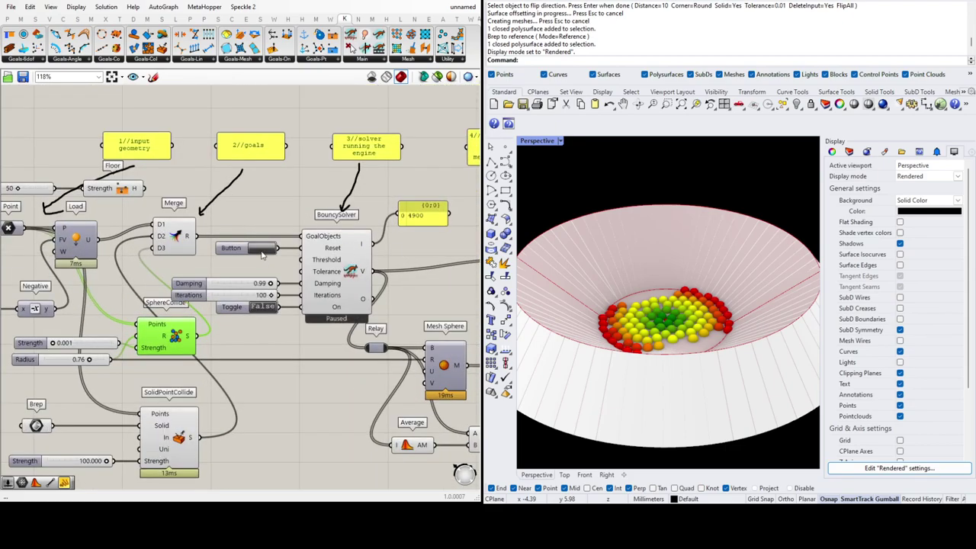
{"action": "left_click", "coordinate": [262, 249]}
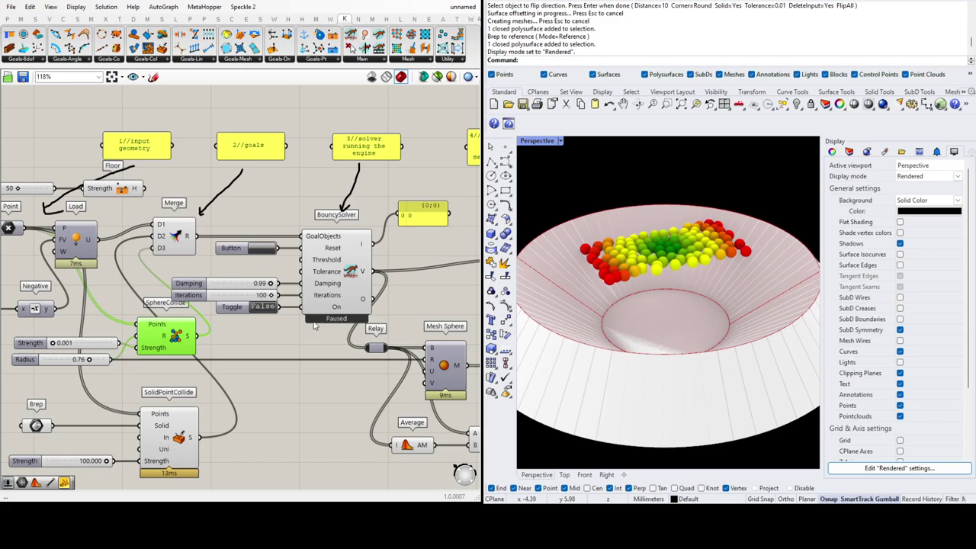
{"action": "left_click", "coordinate": [273, 330]}
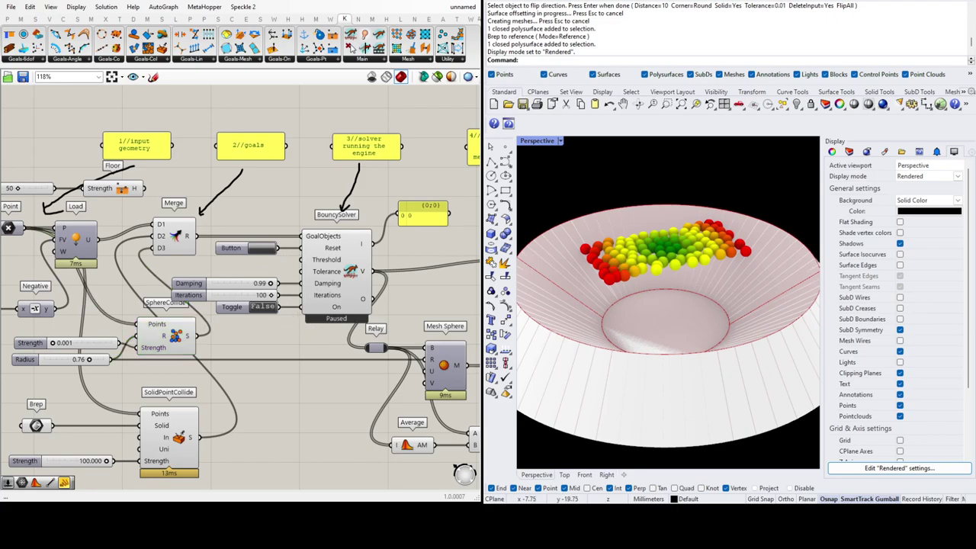